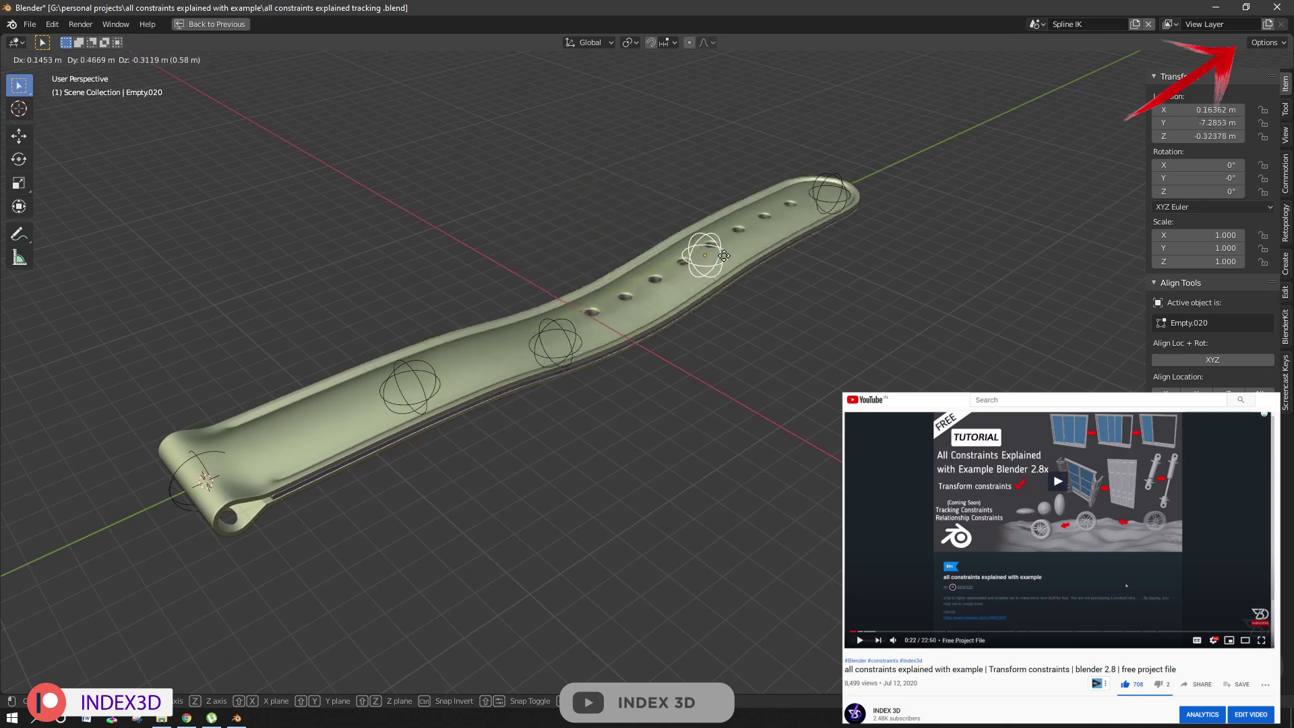
- Try moving the strap's control empties and the eyes' target empty to preview how the constrained objects respond
click(829, 196)
key(g)
key(z)
right_click(813, 150)
click(416, 375)
key(g)
right_click(408, 375)
click(412, 360)
key(g)
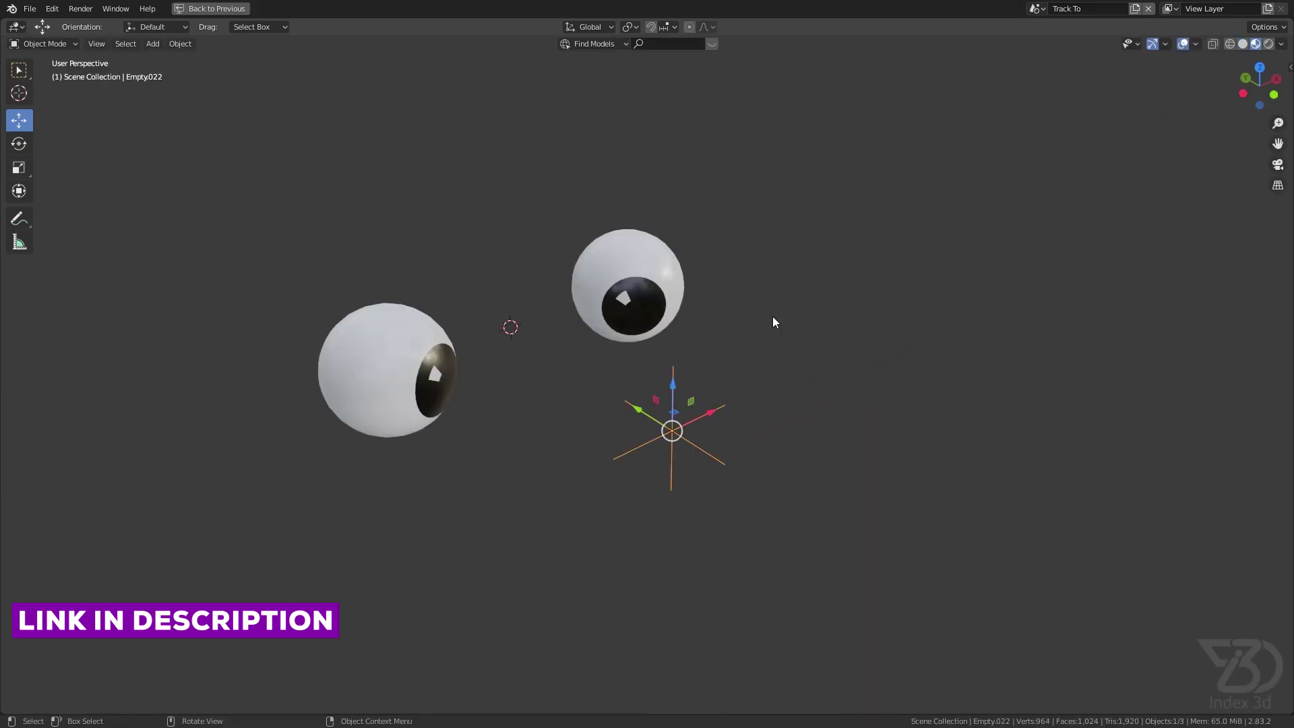
key(g)
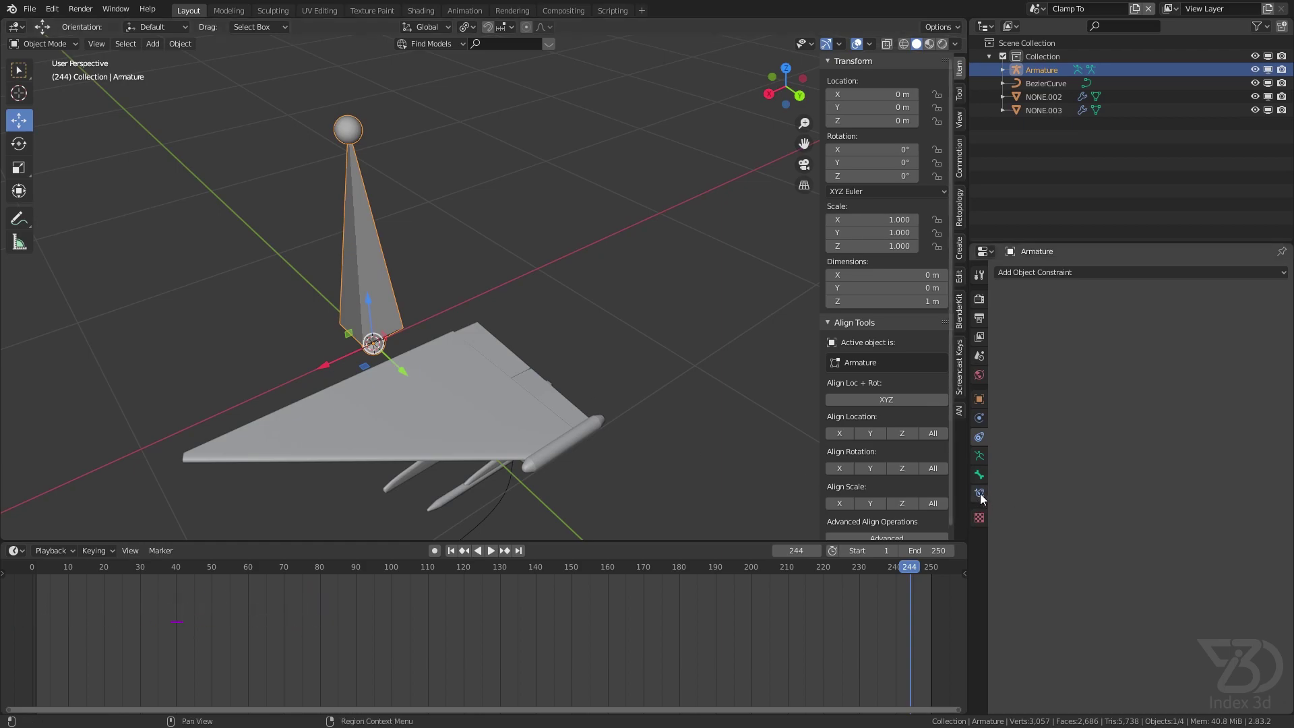
- Put the armature in Pose Mode and look through the constraints available for its bone
click(41, 44)
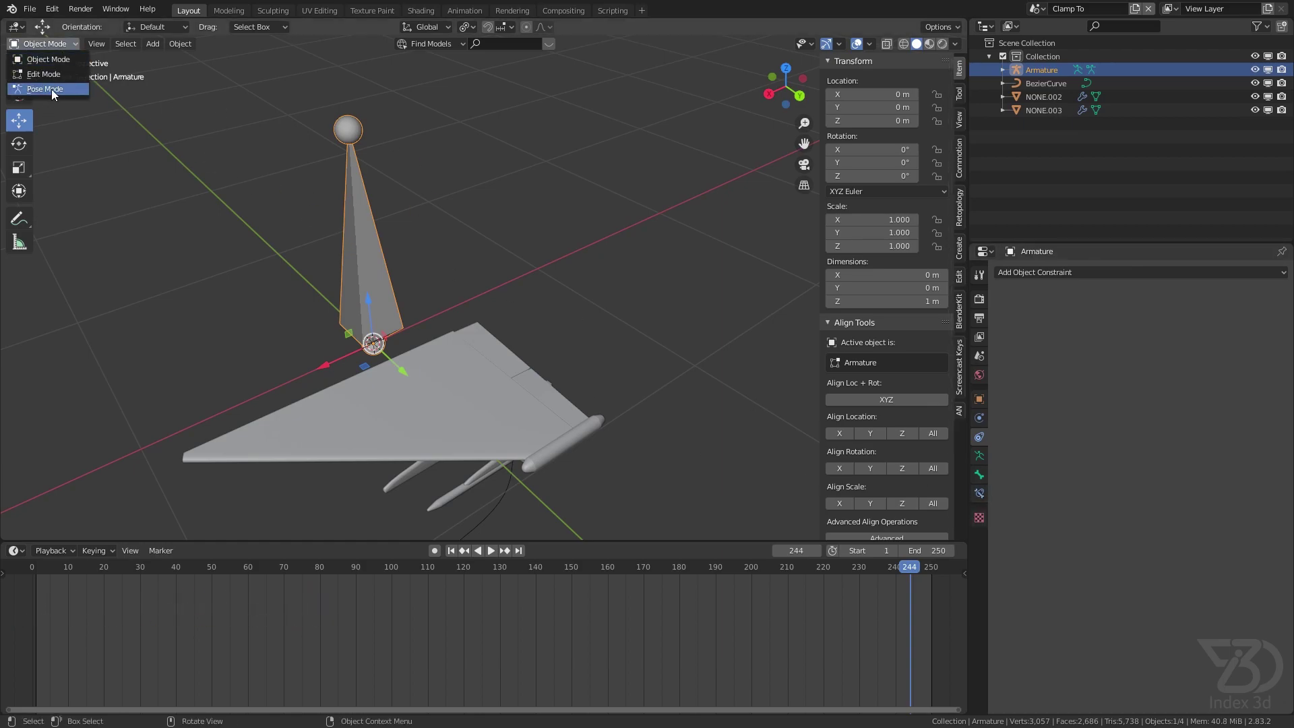
click(51, 90)
click(980, 493)
click(1055, 273)
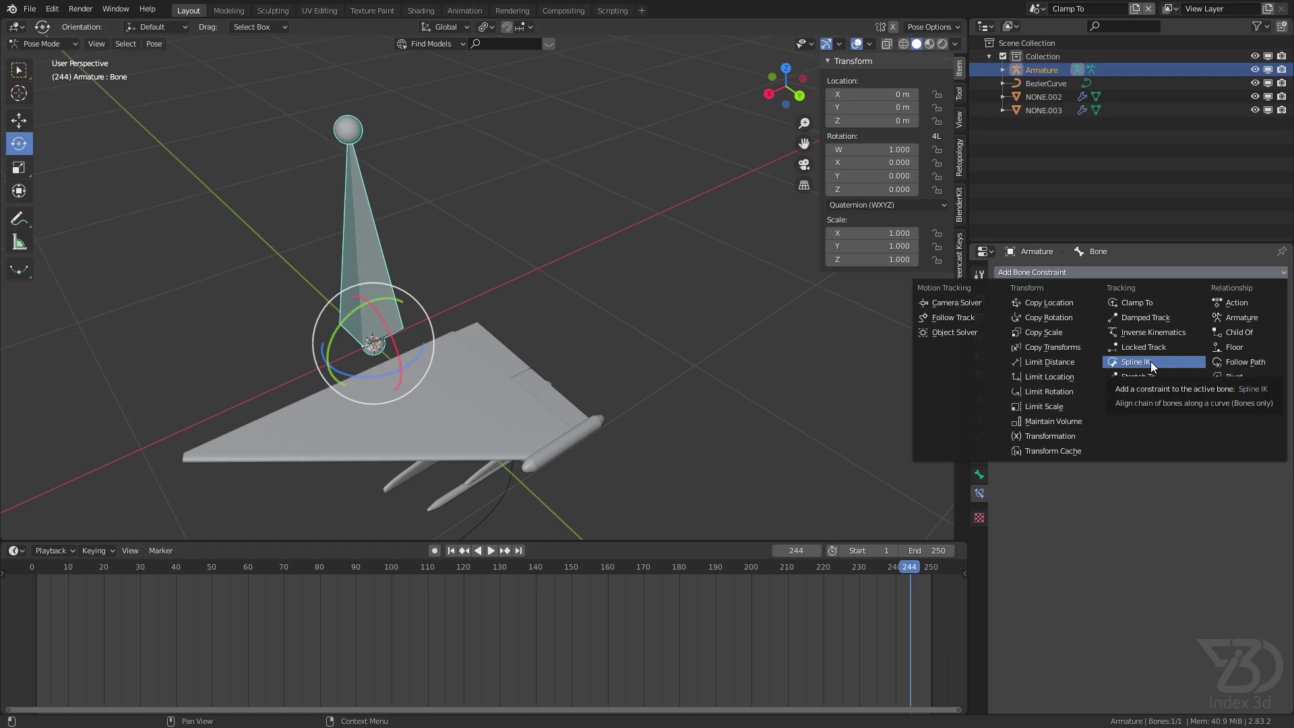
- Return to Object Mode and delete the armature
key(ctrl+Tab)
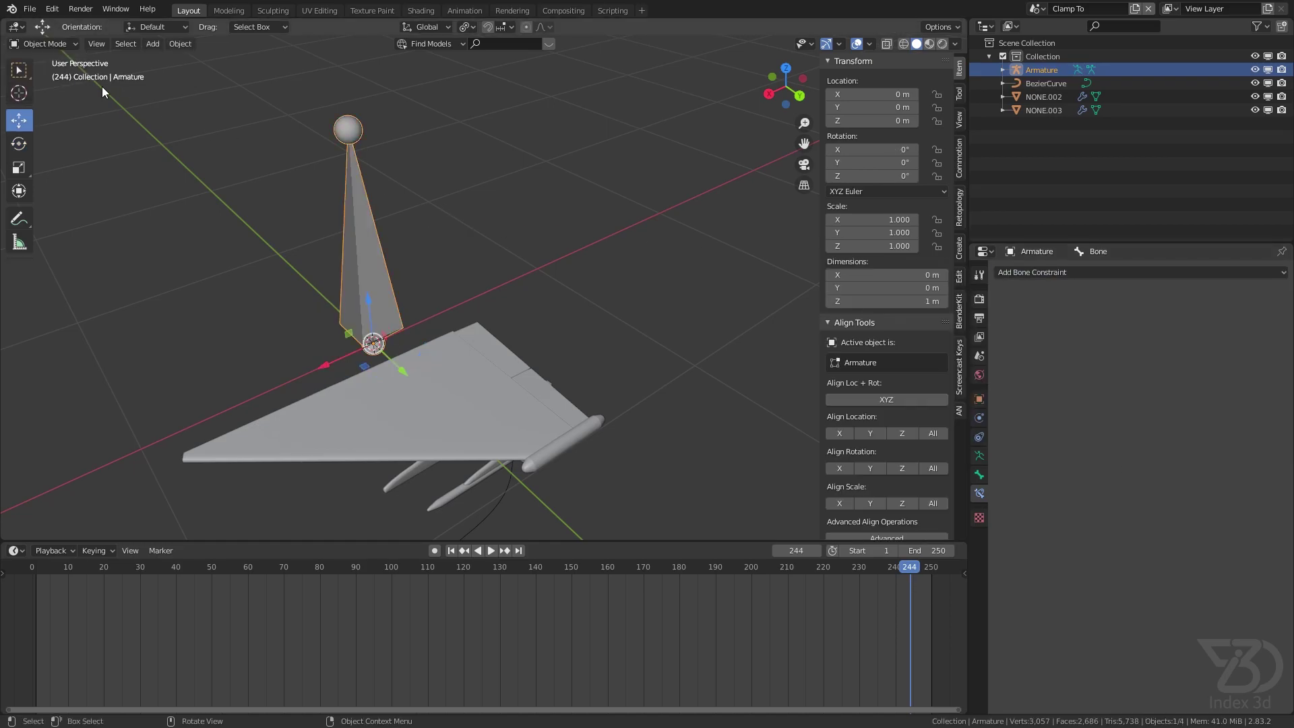
key(Delete)
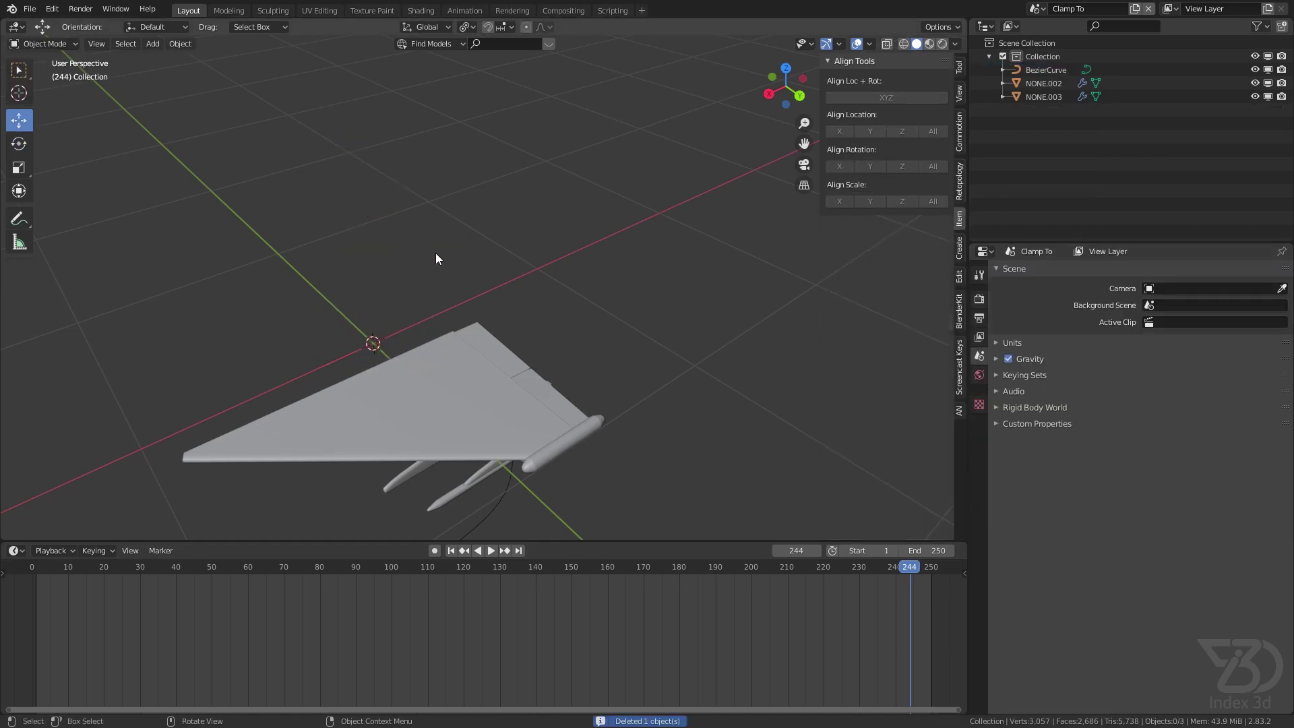
- Try moving the missile under the wing forward along the X axis, and undo the move
click(542, 448)
middle_drag(578, 427, 513, 362)
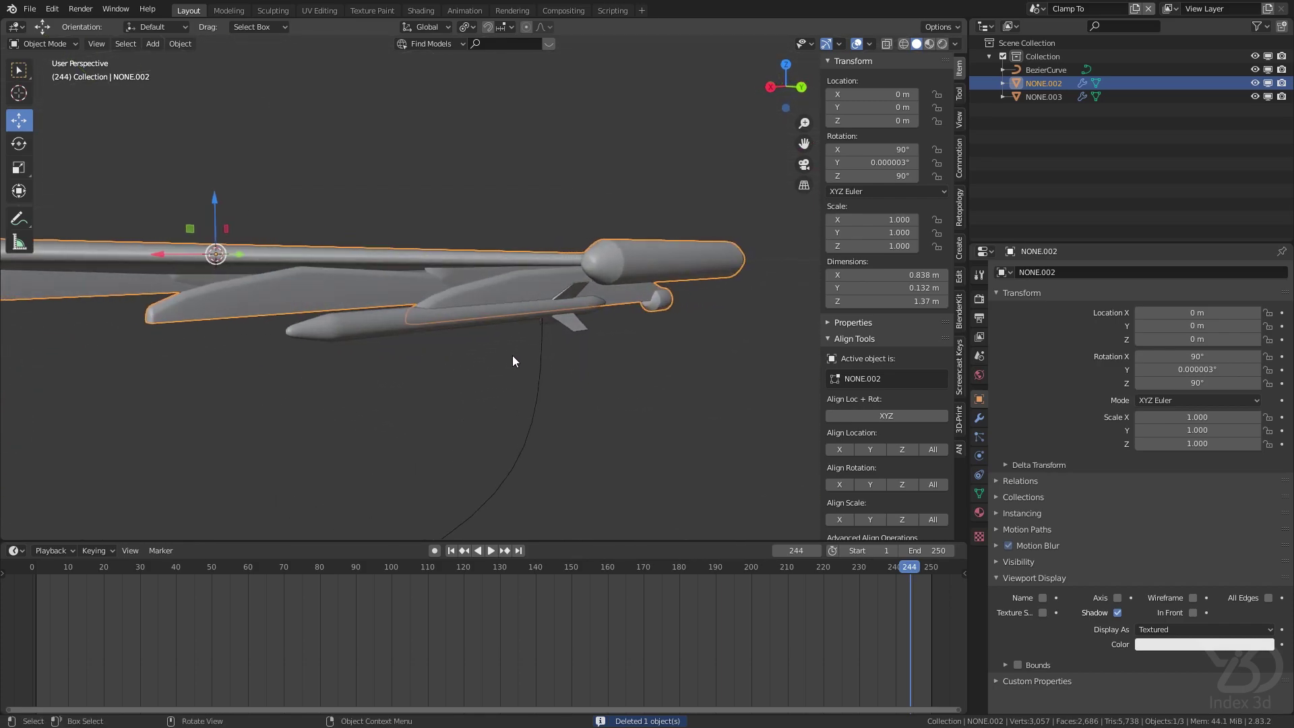
click(390, 325)
scroll(434, 311, down, 3)
middle_drag(389, 324, 486, 291)
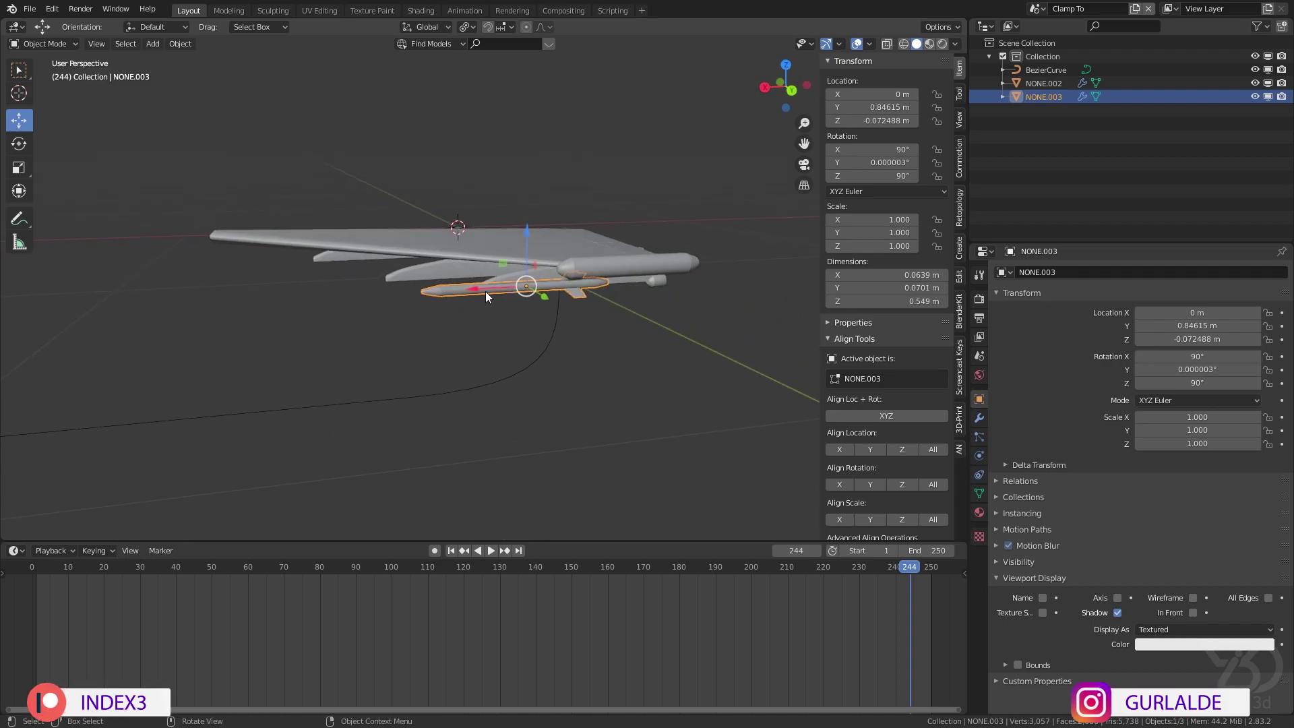
key(g)
key(x)
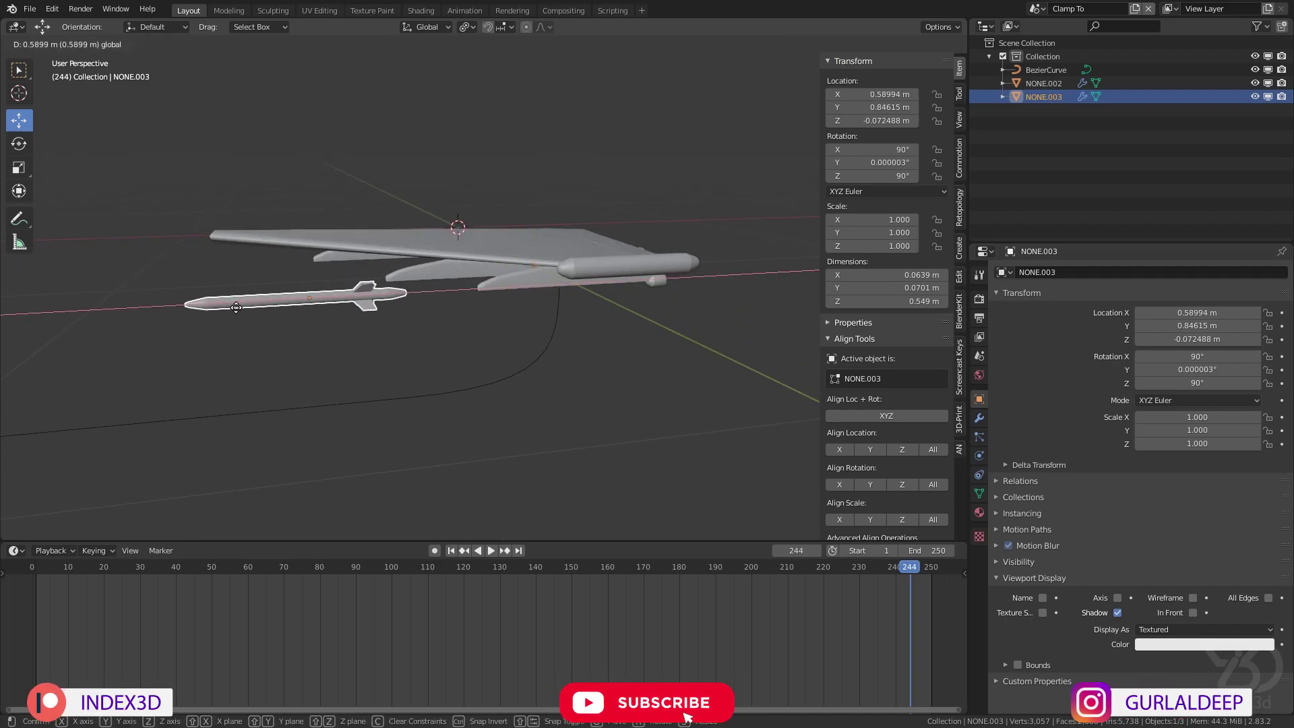
click(280, 337)
key(ctrl+z)
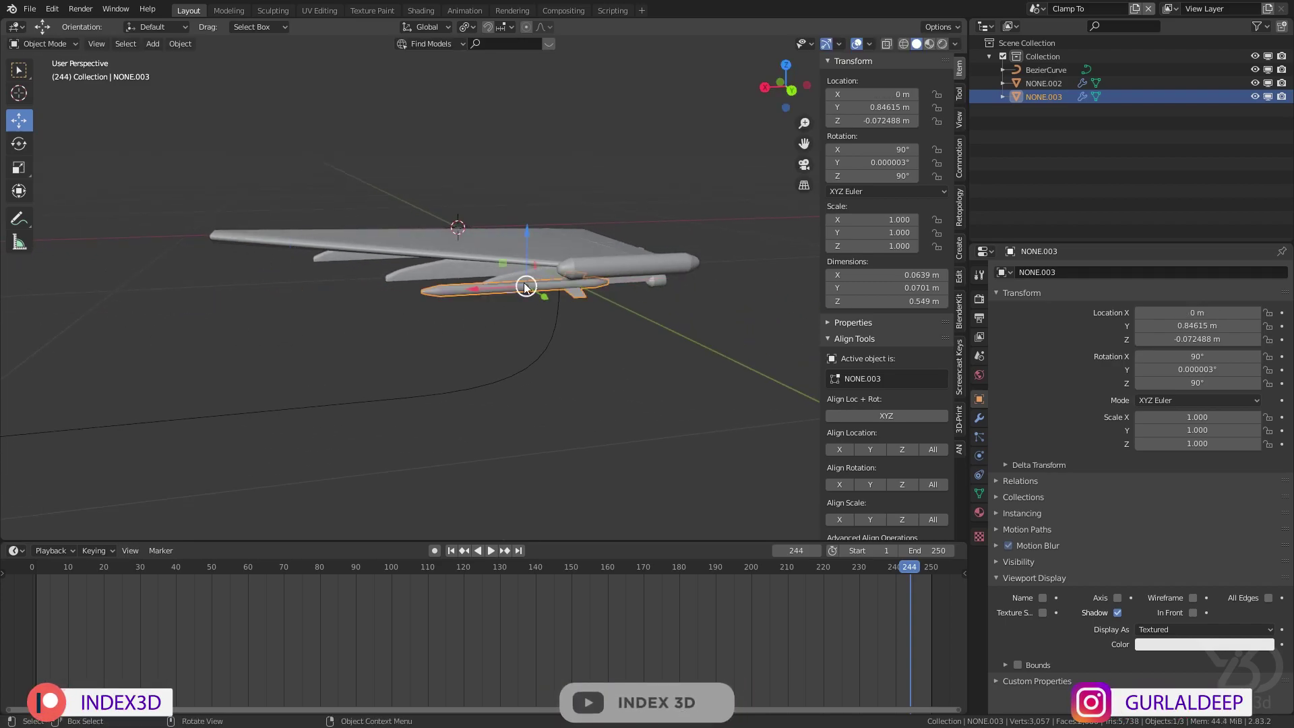
- Try lowering the missile along Z and moving it forward along X, and undo the change
key(g)
key(z)
click(479, 379)
key(g)
key(x)
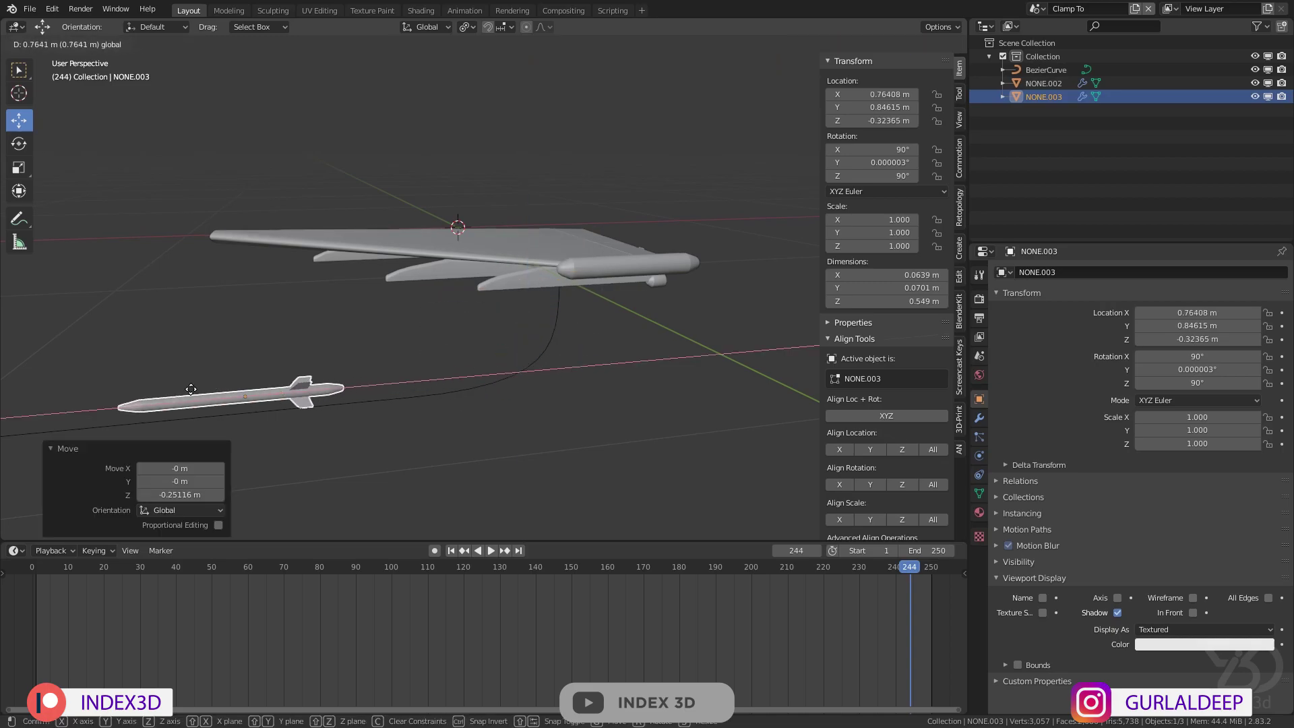
key(Escape)
key(ctrl+z)
- Save the file and add a Clamp To constraint to the missile with BezierCurve as its target
key(ctrl+s)
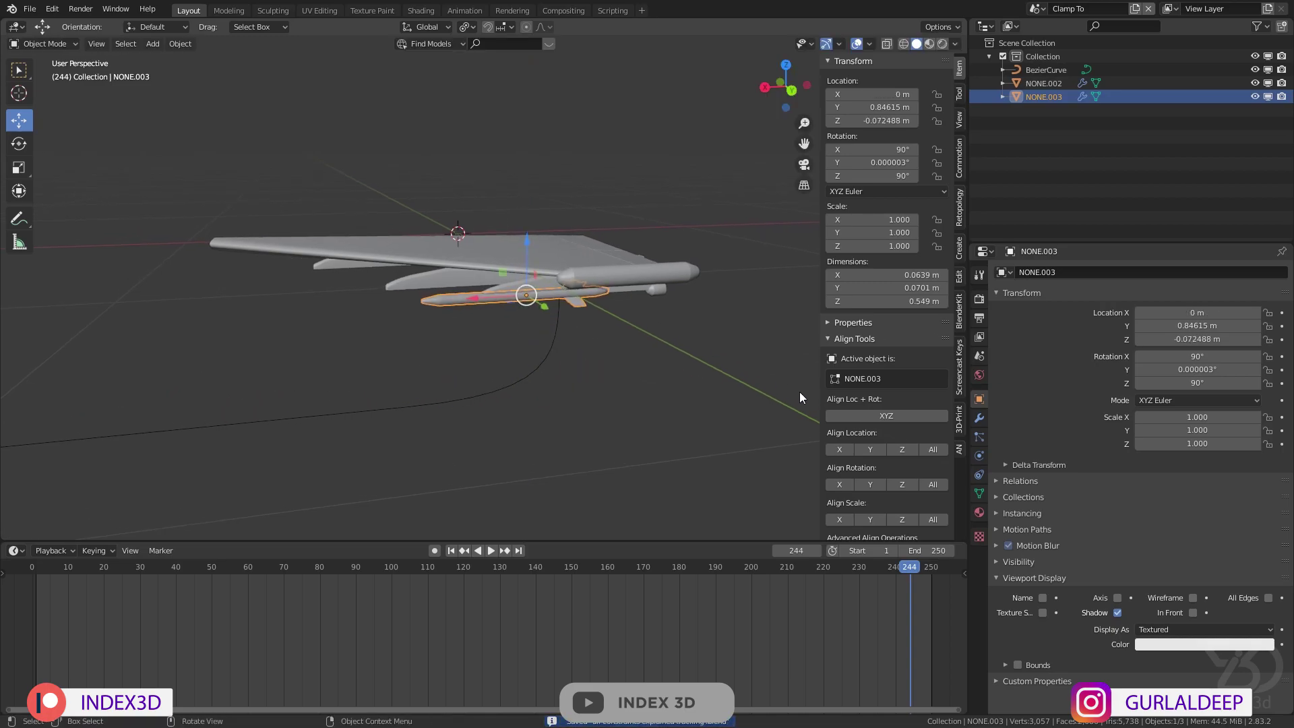
click(979, 474)
click(493, 389)
middle_drag(493, 389, 486, 399)
key(g)
right_click(445, 394)
click(524, 296)
scroll(458, 299, up, 3)
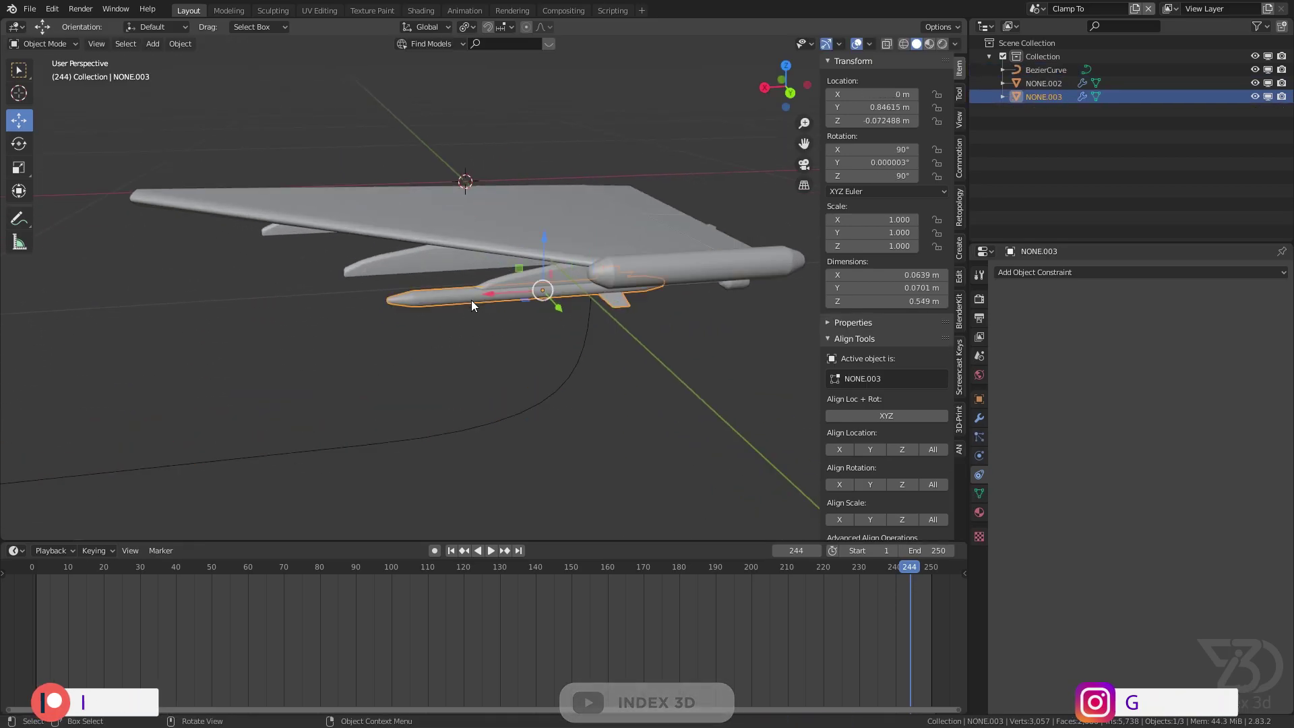
click(1067, 273)
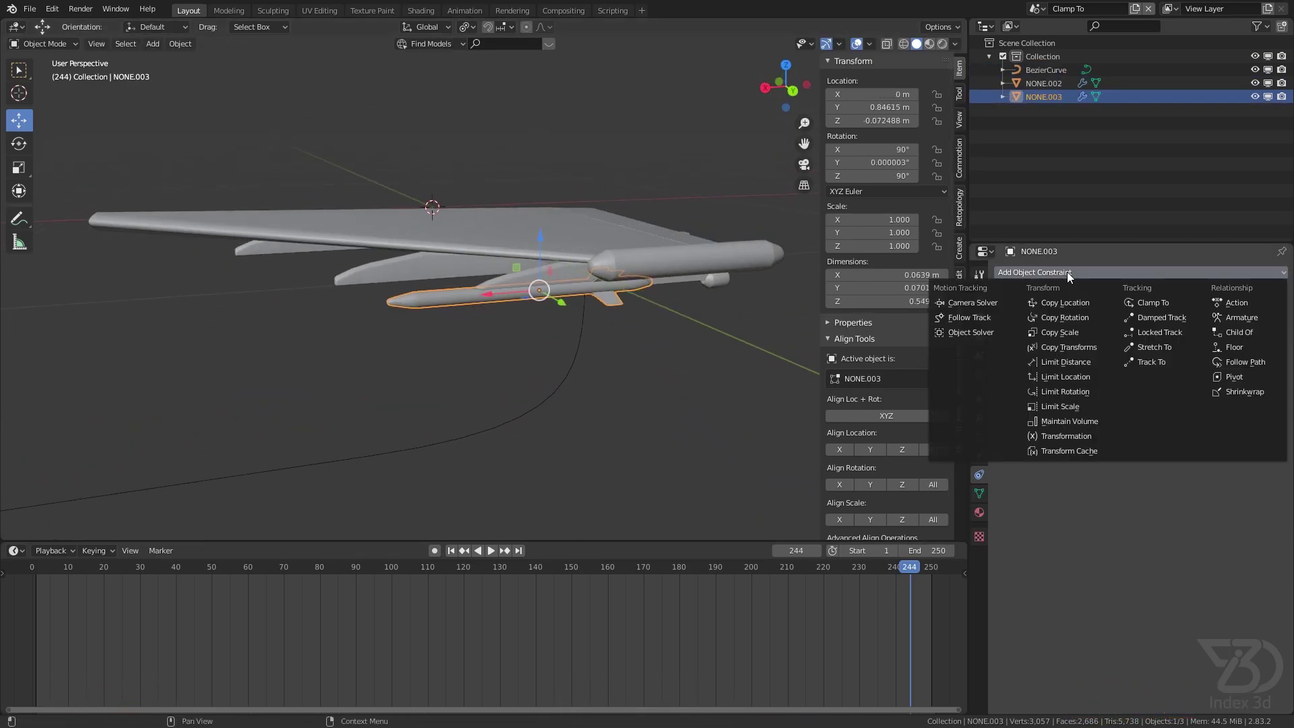
click(1146, 304)
click(548, 412)
- Slide the clamped missile along X on the curve, placing it beneath the wing at about X -1.325 m
scroll(536, 407, down, 2)
drag(419, 404, 763, 230)
scroll(741, 233, down, 1)
middle_drag(624, 276, 547, 278)
scroll(547, 276, up, 1)
drag(574, 262, 588, 233)
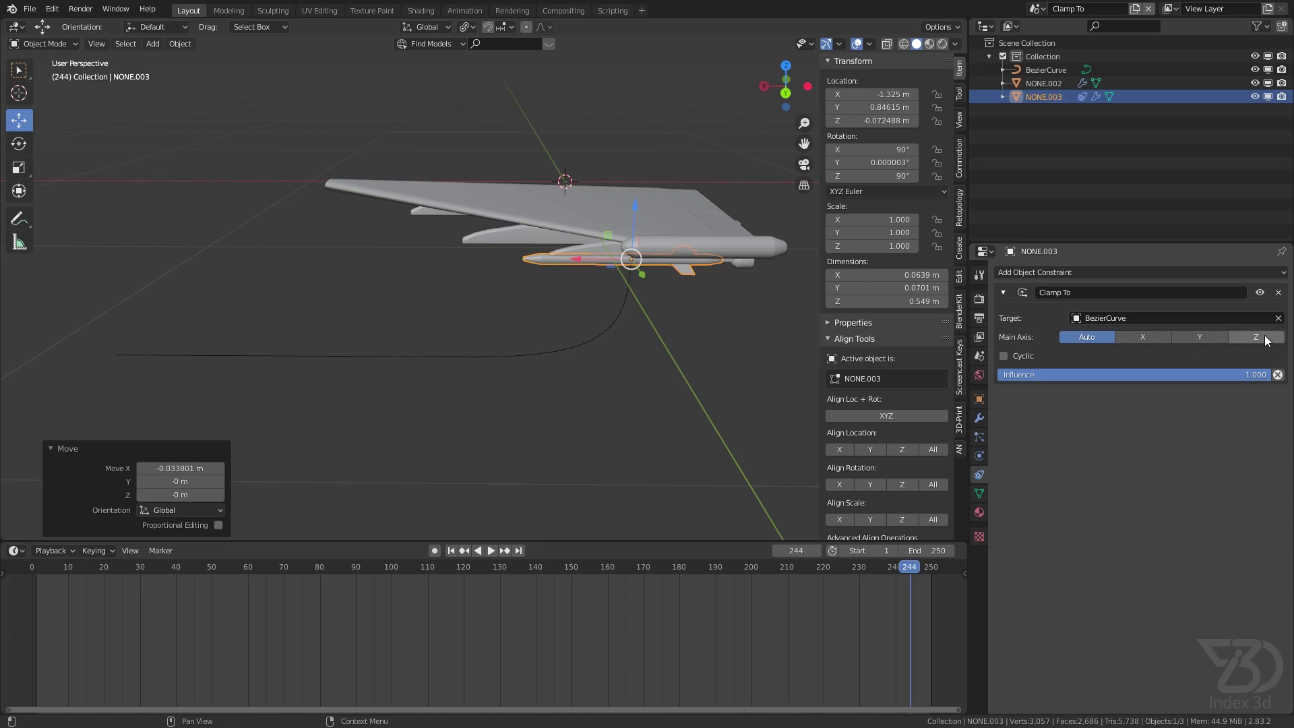
- Test the Clamp To main axis on X and Y, moving the missile about 0.286 m along Y, and set the axis back to Auto
click(1150, 339)
mouse_move(577, 261)
mouse_down()
mouse_move(438, 276)
mouse_move(572, 262)
mouse_up()
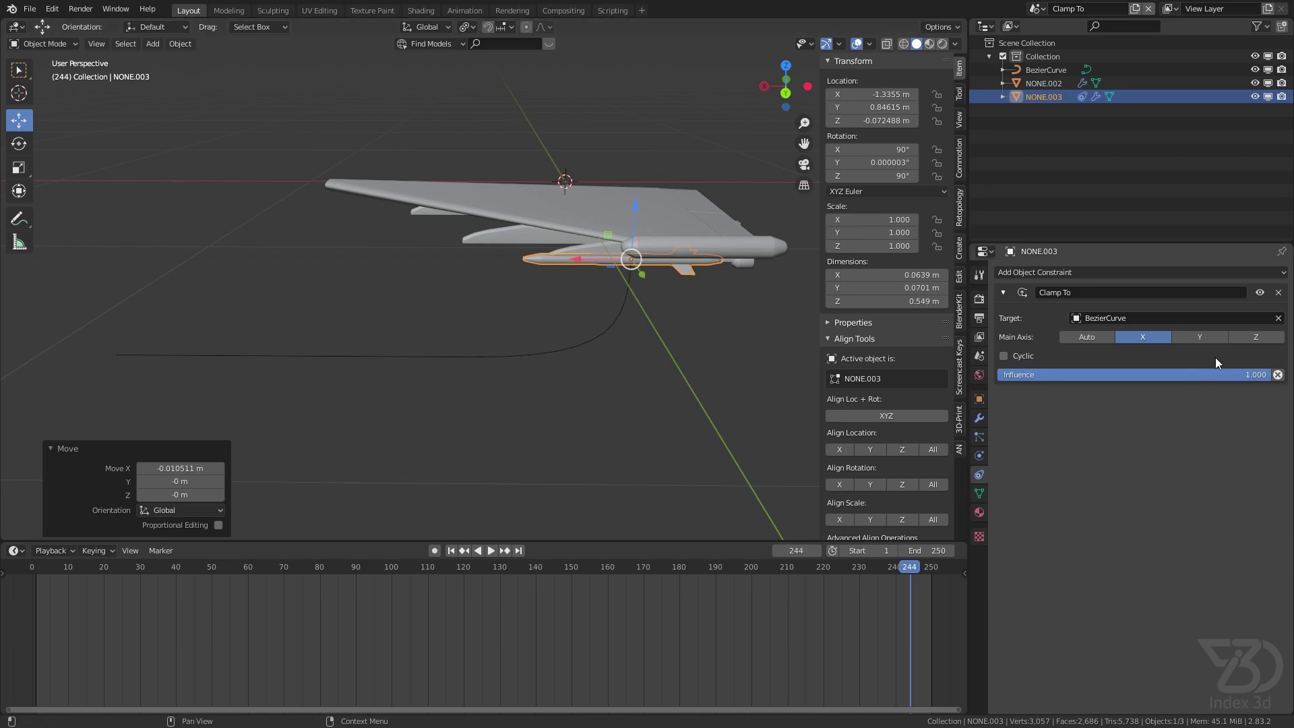
click(1200, 338)
middle_drag(571, 344, 667, 377)
drag(487, 462, 616, 476)
click(1090, 336)
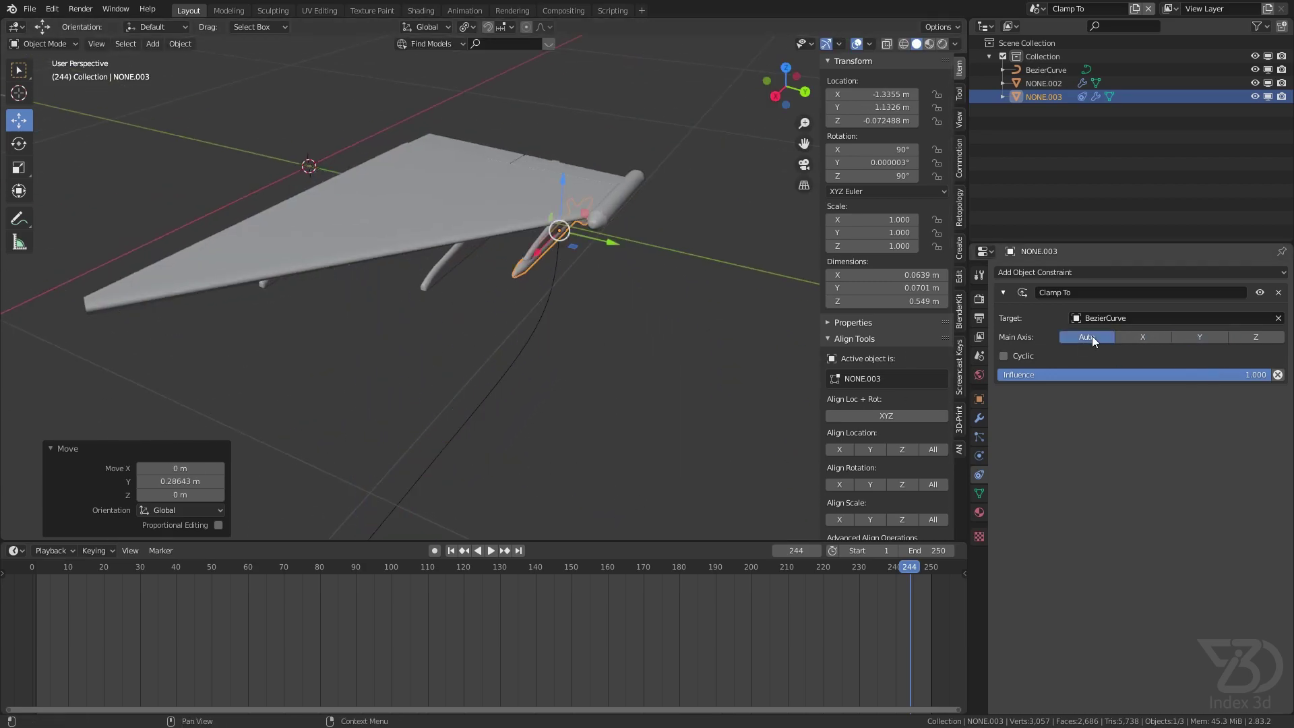
- Enable Cyclic on the Clamp To constraint, test it by moving the missile along X, and disable Cyclic again
middle_drag(689, 360, 549, 266)
drag(552, 249, 593, 269)
click(1010, 358)
scroll(697, 324, down, 4)
shift+middle_drag(396, 363, 444, 335)
key(g)
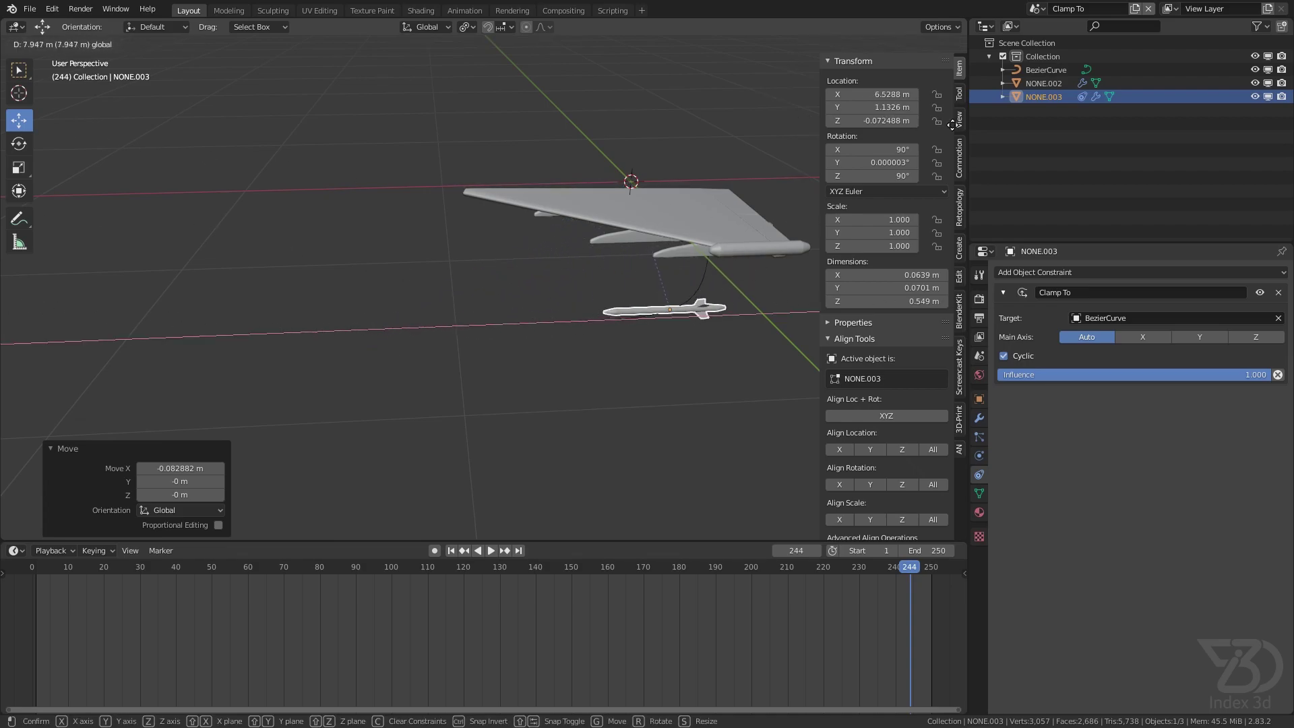
click(121, 277)
click(1001, 358)
- Slide the missile about -6.703 m along X to the start of the curve beneath the wing
scroll(485, 355, up, 1)
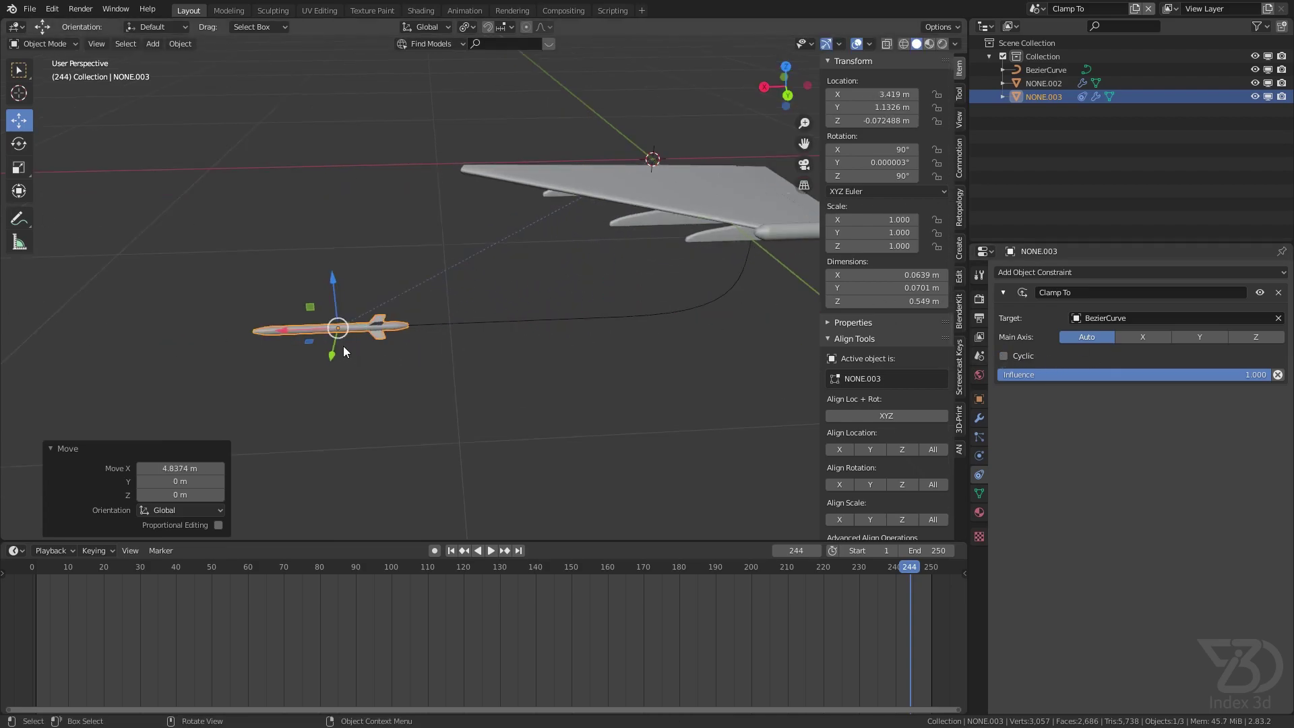
drag(288, 329, 896, 301)
shift+middle_drag(701, 253, 459, 301)
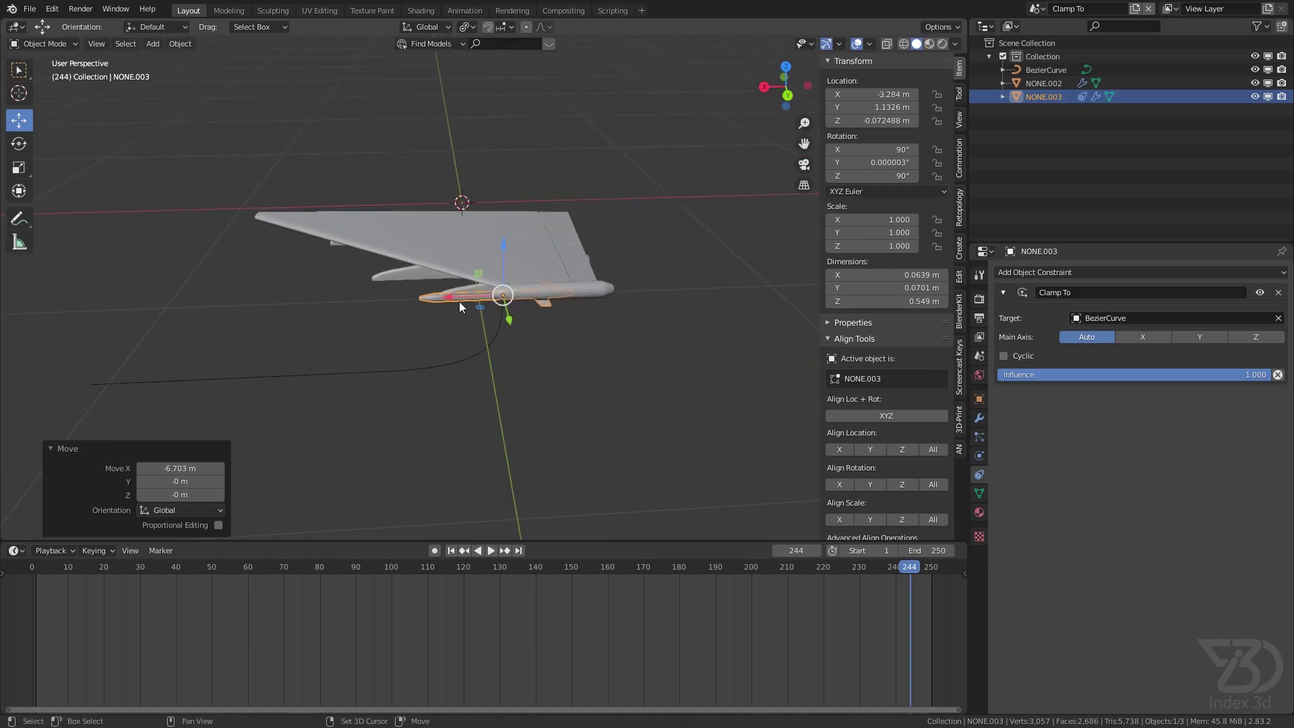
scroll(462, 300, up, 3)
middle_drag(482, 250, 541, 261)
- Save the file and switch to the IK scene
key(ctrl+s)
click(1036, 8)
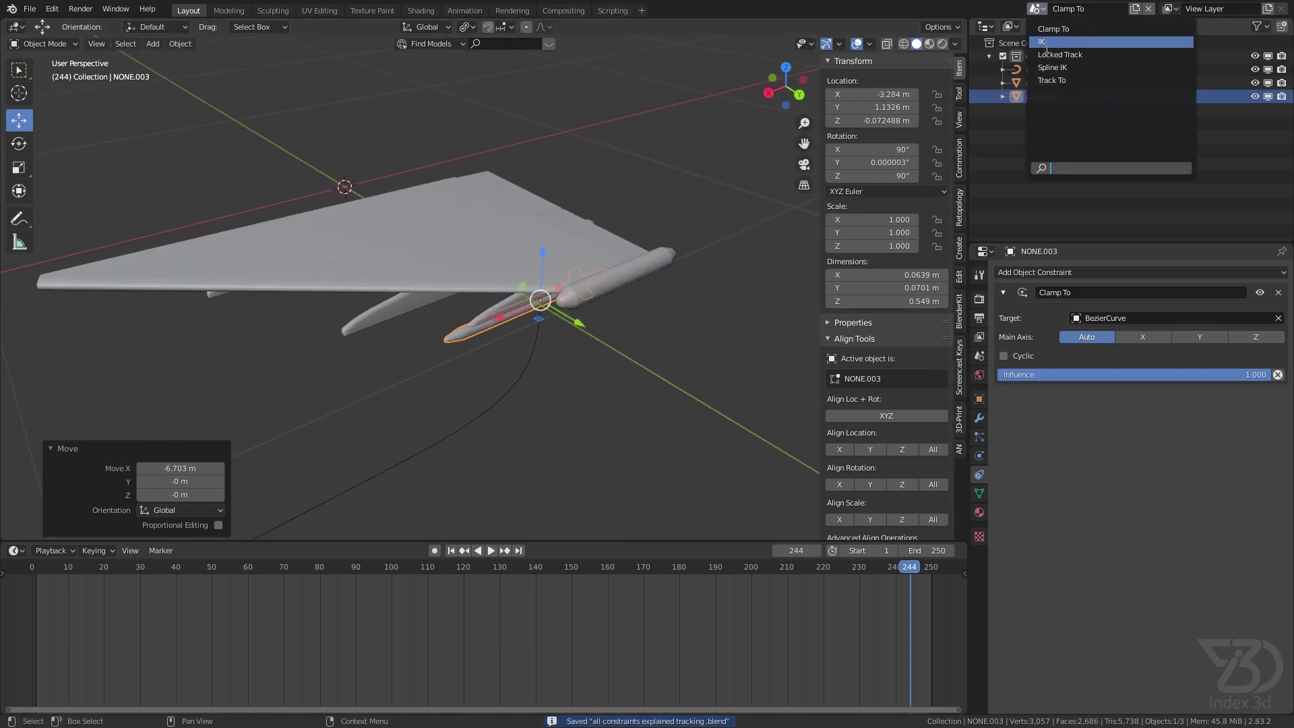
click(1042, 43)
- Examine the crankshaft, connecting rod and cylinder assembly up close and from different angles
scroll(520, 209, down, 4)
shift+middle_drag(520, 209, 492, 217)
scroll(491, 304, up, 4)
mouse_move(488, 290)
middle_down()
mouse_move(374, 244)
mouse_move(295, 287)
mouse_move(476, 274)
mouse_move(460, 324)
mouse_move(486, 290)
middle_up()
scroll(484, 285, down, 4)
shift+middle_drag(469, 242, 475, 317)
mouse_move(443, 294)
middle_down()
mouse_move(426, 310)
mouse_move(499, 264)
mouse_move(463, 278)
middle_up()
shift+middle_drag(520, 320, 463, 237)
scroll(487, 249, up, 2)
shift+middle_drag(450, 165, 411, 217)
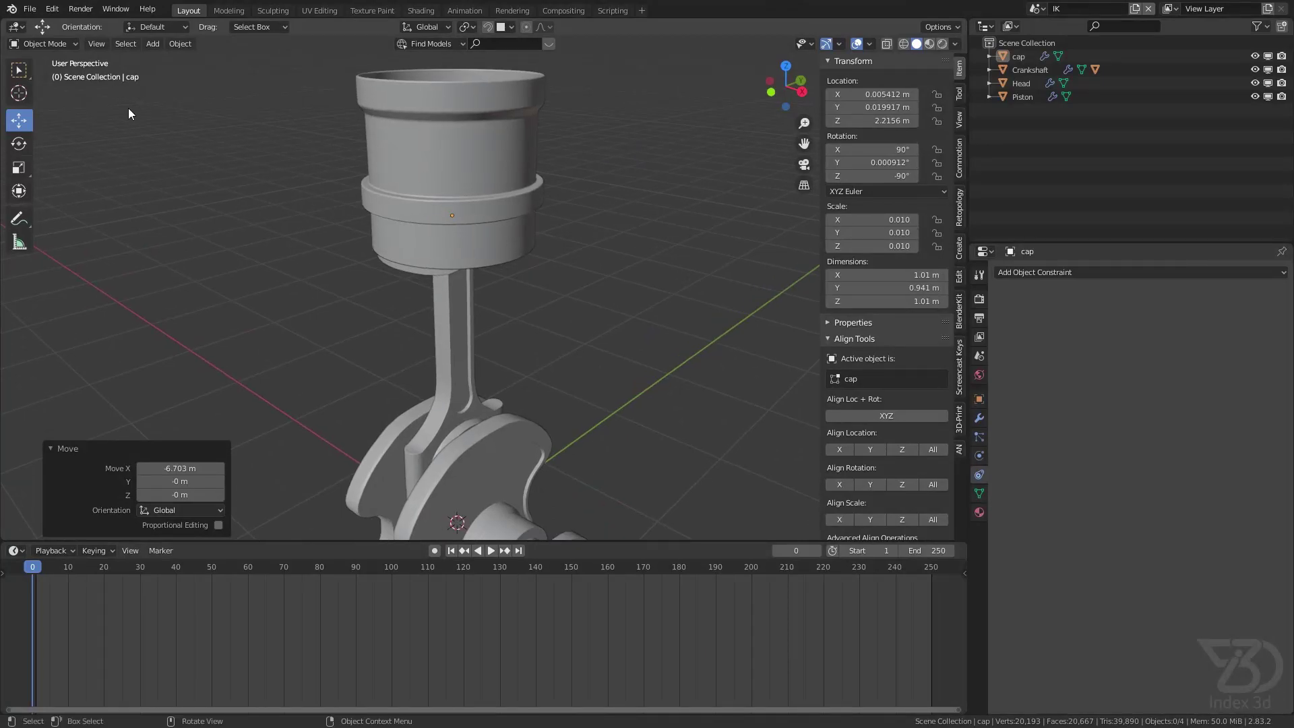
- Look through the object constraints available for the cap around the piston head
click(489, 217)
click(1097, 274)
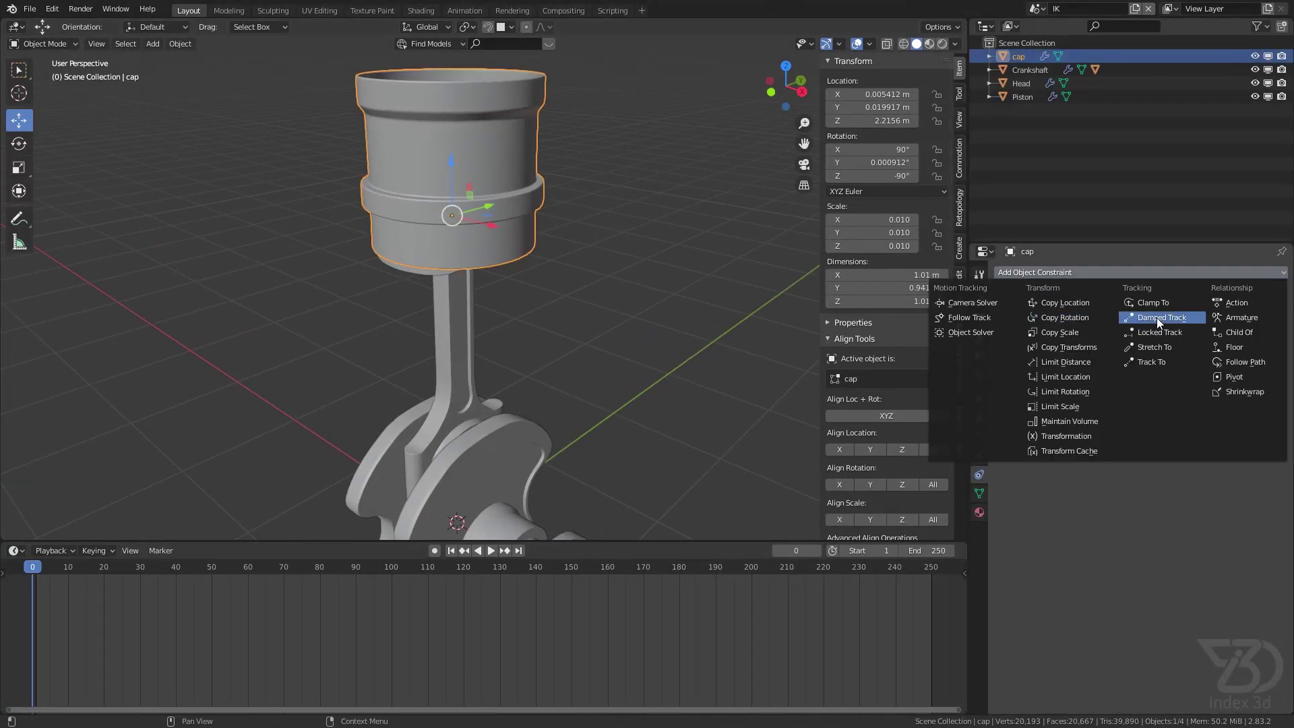
scroll(460, 271, up, 1)
shift+middle_drag(459, 271, 469, 244)
scroll(467, 204, up, 1)
- Hide the cap and snap the 3D cursor to the Head object's origin
click(1256, 56)
scroll(558, 173, down, 2)
shift+middle_drag(560, 171, 533, 234)
click(520, 223)
scroll(533, 235, down, 1)
key(shift+s)
click(543, 388)
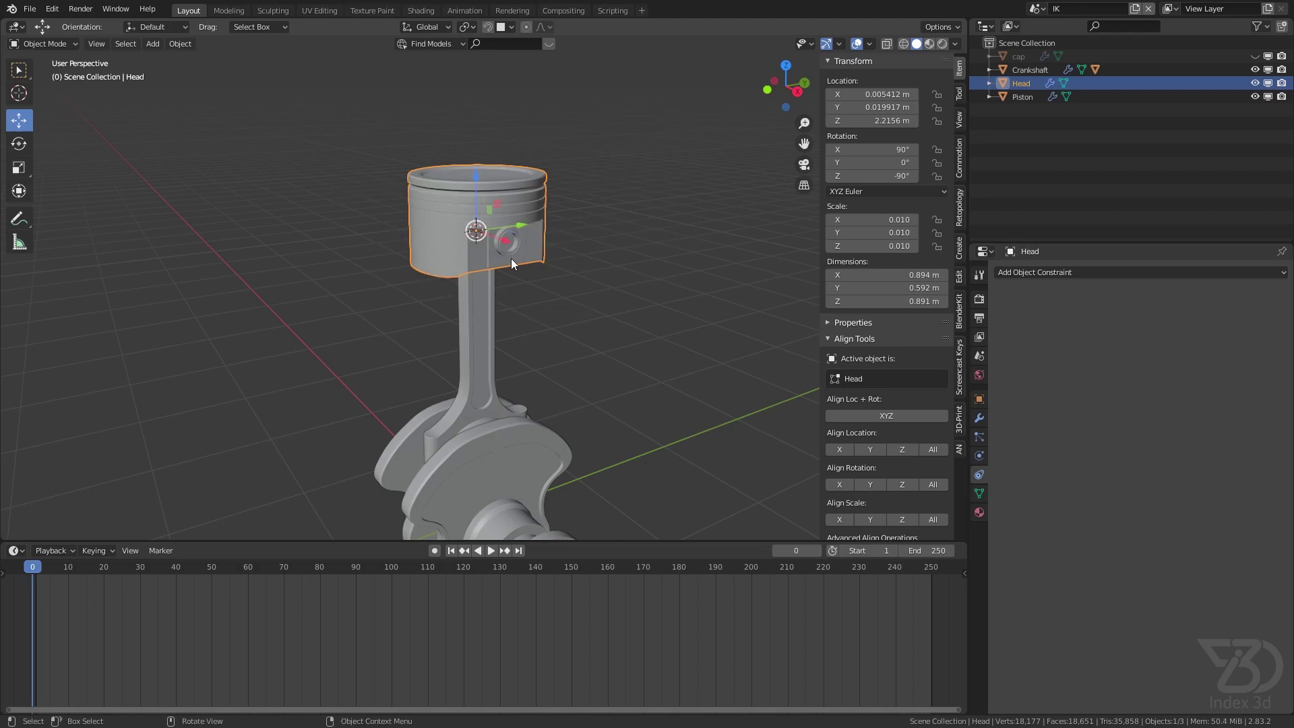
- Add an armature at the 3D cursor and rotate it 180° about the X axis
key(shift+a)
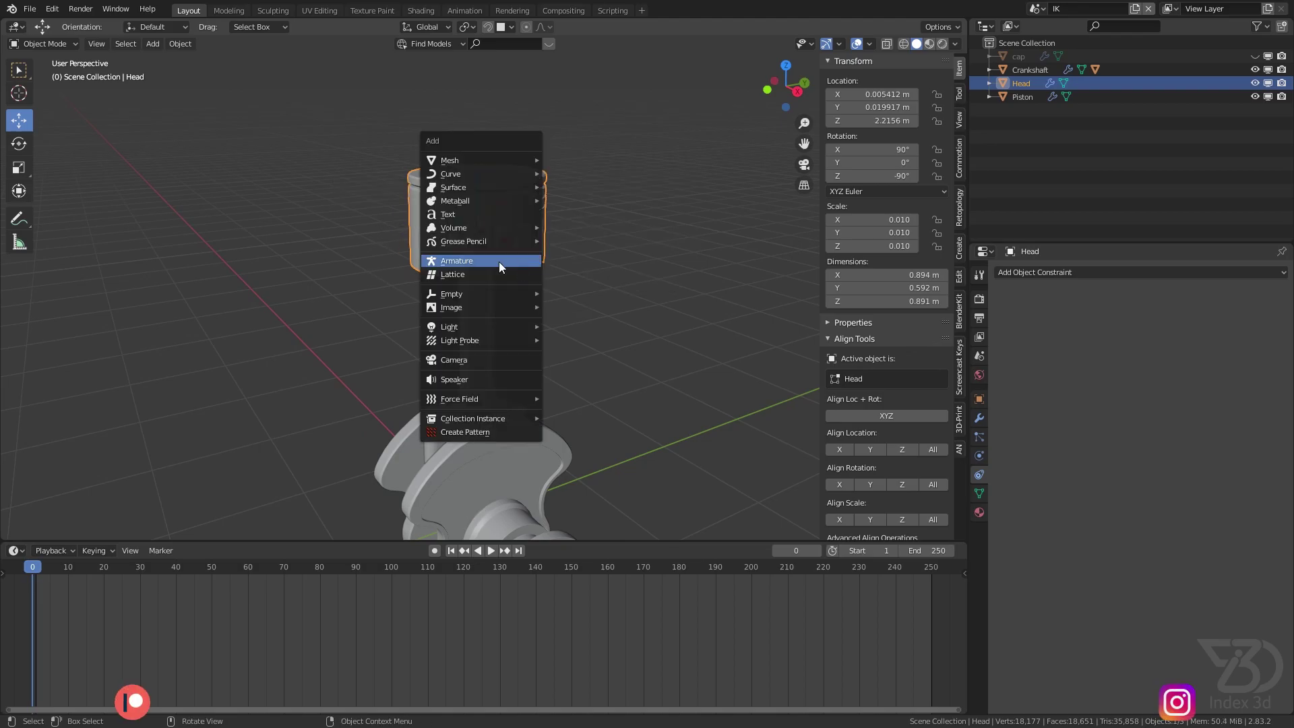
click(473, 261)
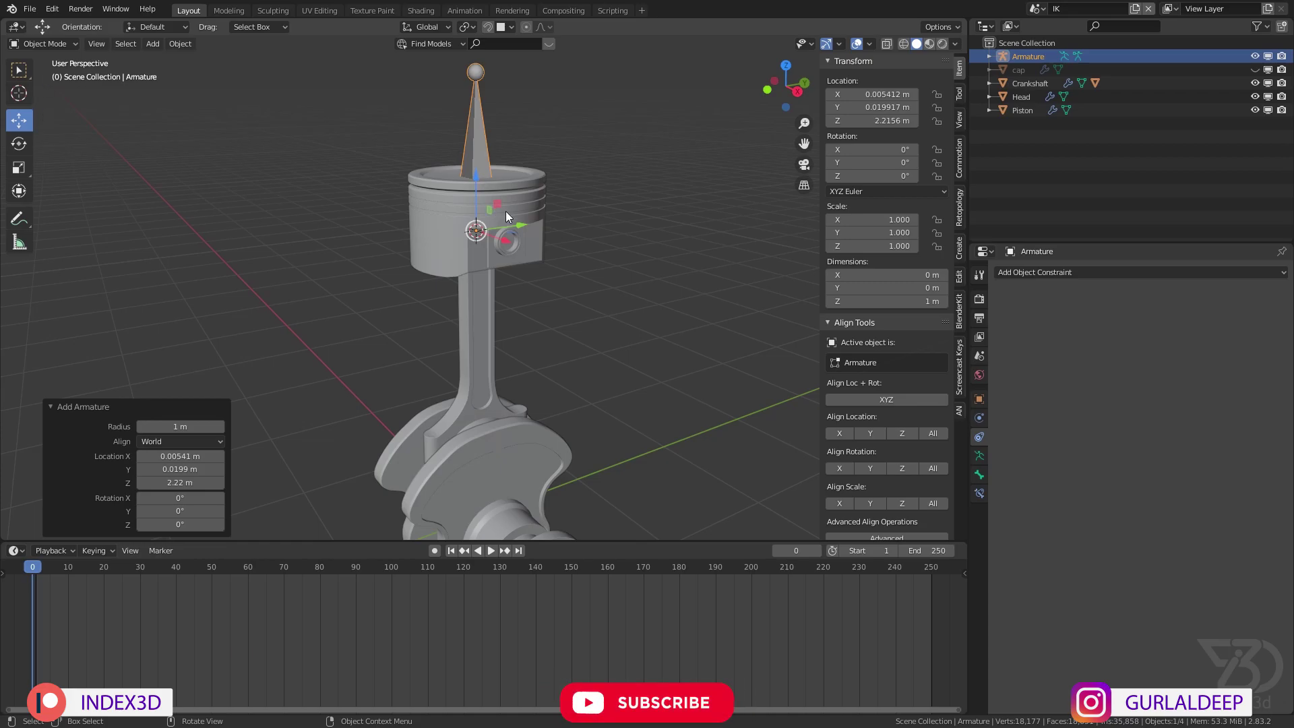
text(rx)
text(180)
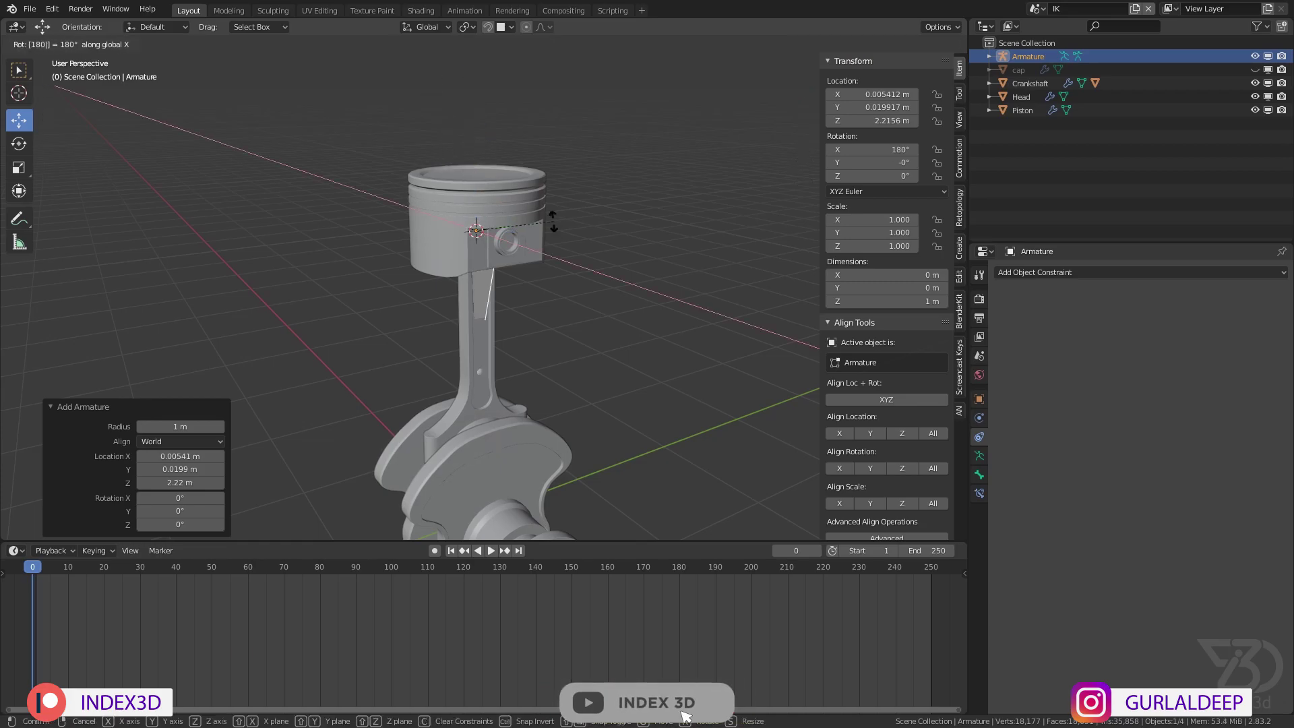
key(Return)
- Apply the armature's rotation
middle_drag(552, 222, 504, 196)
scroll(499, 223, up, 3)
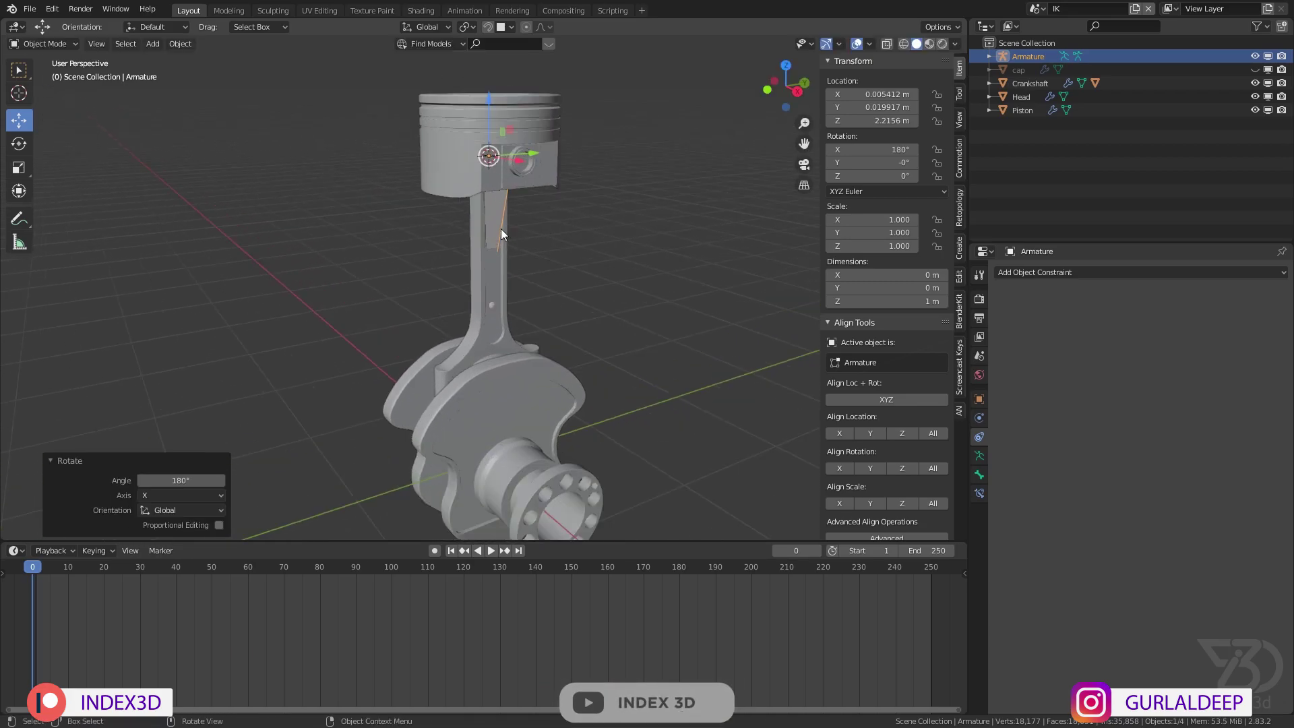
key(ctrl+a)
click(466, 250)
- Snap the 3D cursor to the origin of the Piston object, the connecting rod's lower end
middle_drag(459, 250, 491, 300)
click(477, 308)
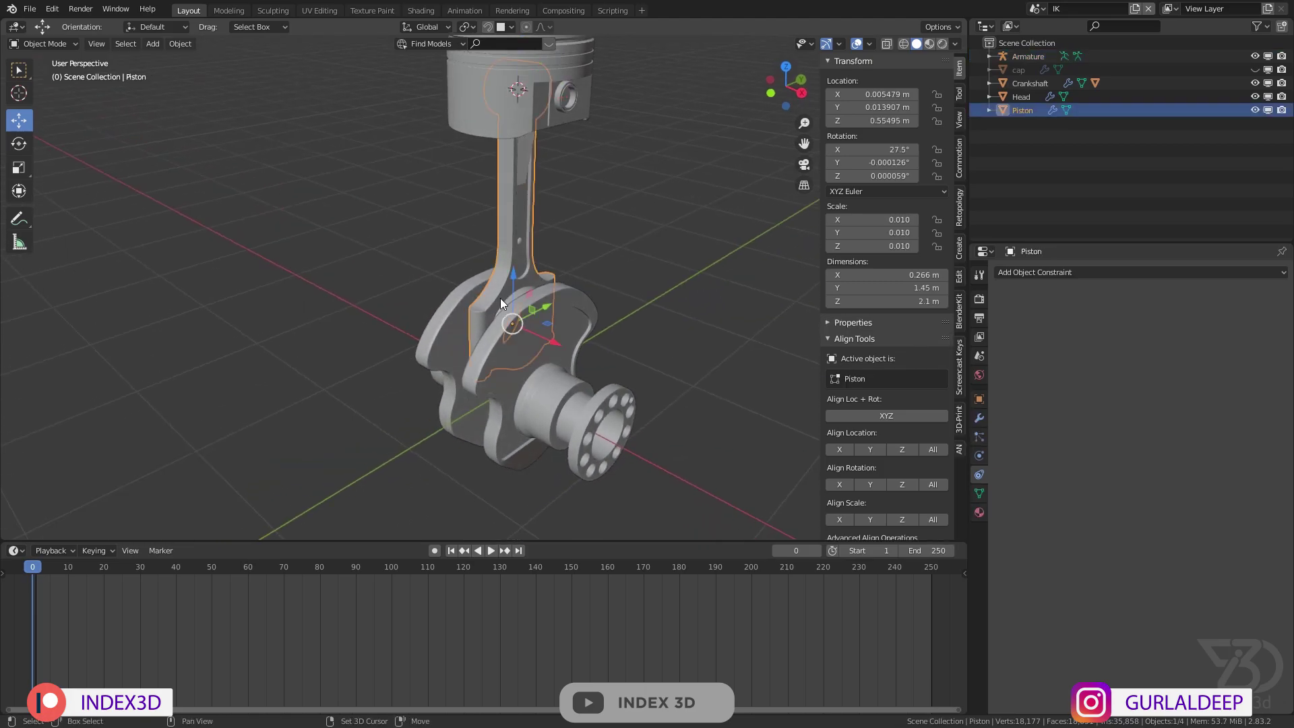
key(shift+s)
click(512, 397)
- Set the armature to display In Front of the other objects
click(526, 167)
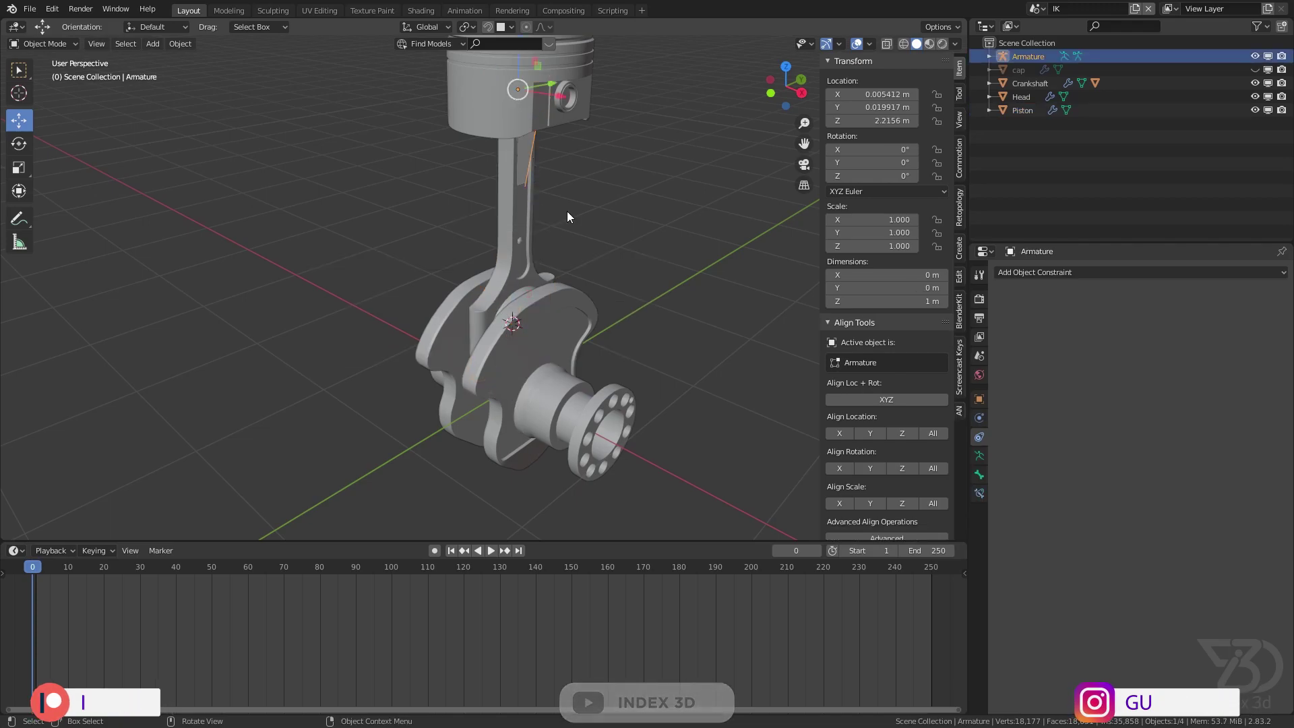
click(979, 400)
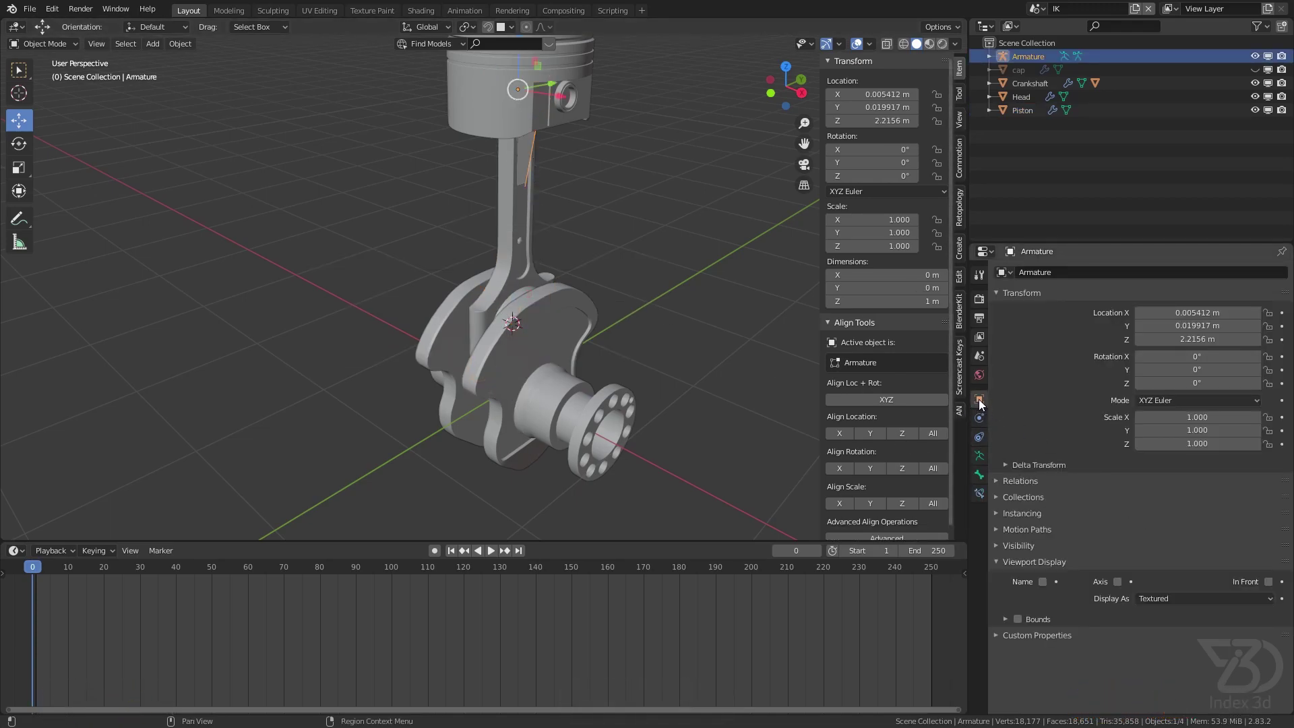
click(1268, 582)
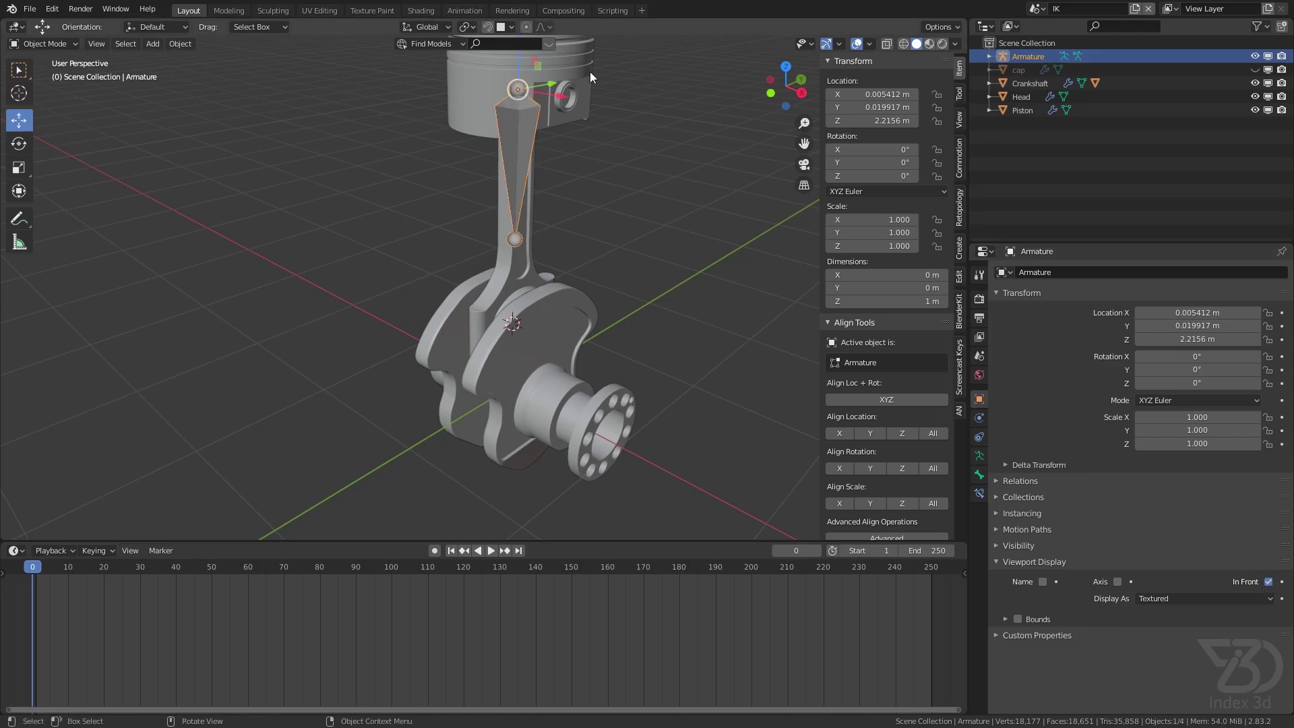
- Snap the bone's tail to the 3D cursor at the crankshaft end in Edit Mode, and return to Object Mode
scroll(559, 192, up, 5)
key(Tab)
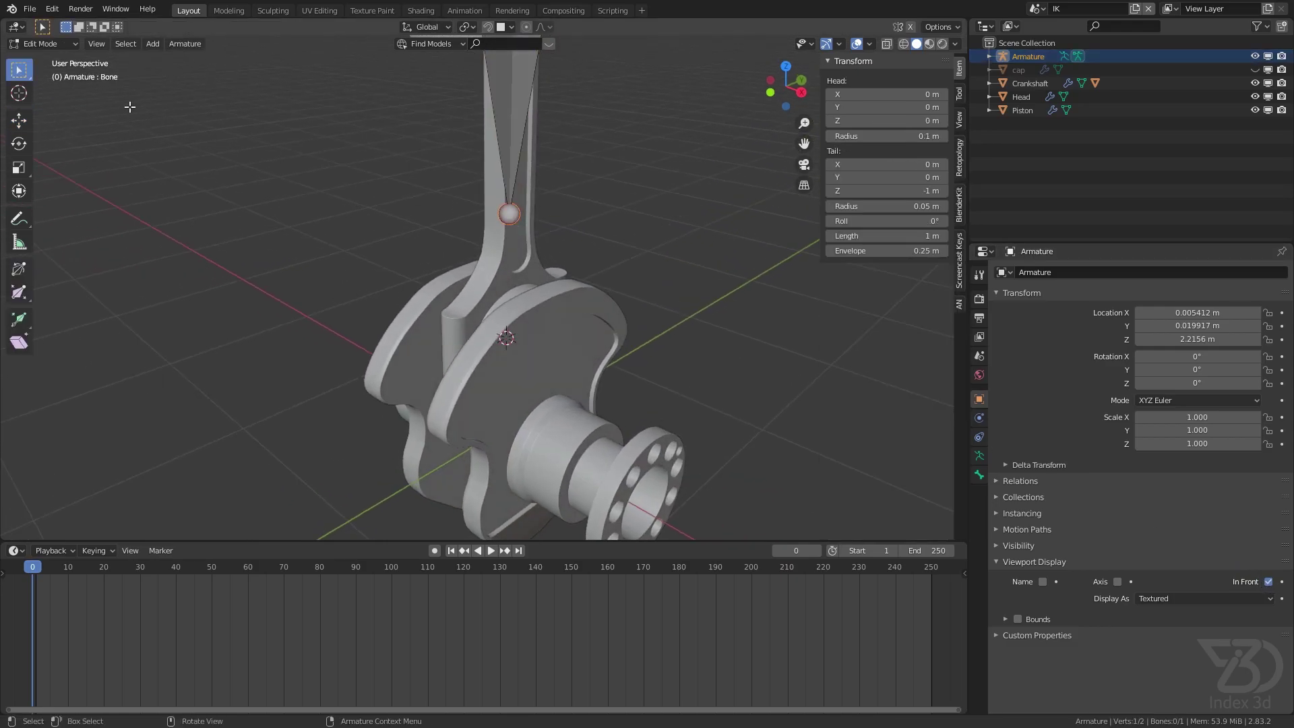
scroll(606, 233, down, 1)
shift+middle_drag(606, 234, 543, 253)
scroll(536, 214, up, 1)
scroll(537, 214, down, 1)
key(shift+s)
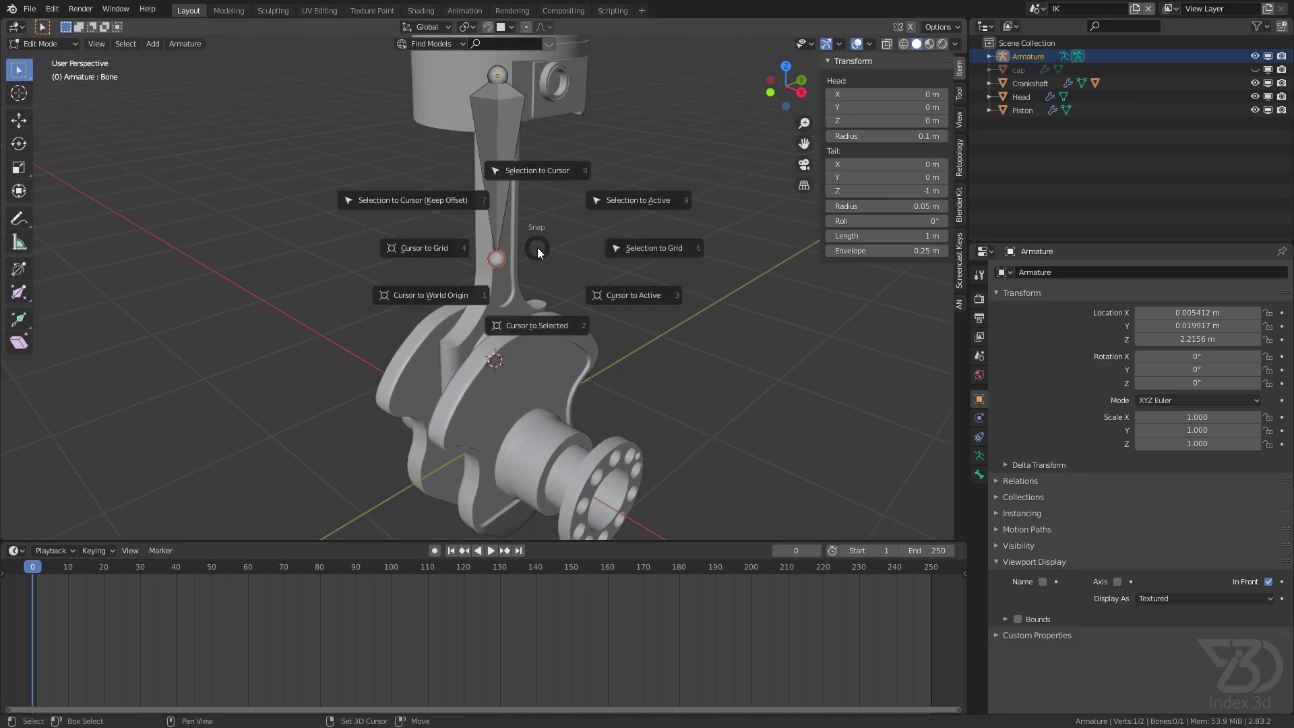
click(532, 167)
middle_drag(533, 202, 610, 174)
scroll(519, 223, down, 1)
scroll(519, 222, down, 1)
scroll(541, 241, up, 3)
key(Tab)
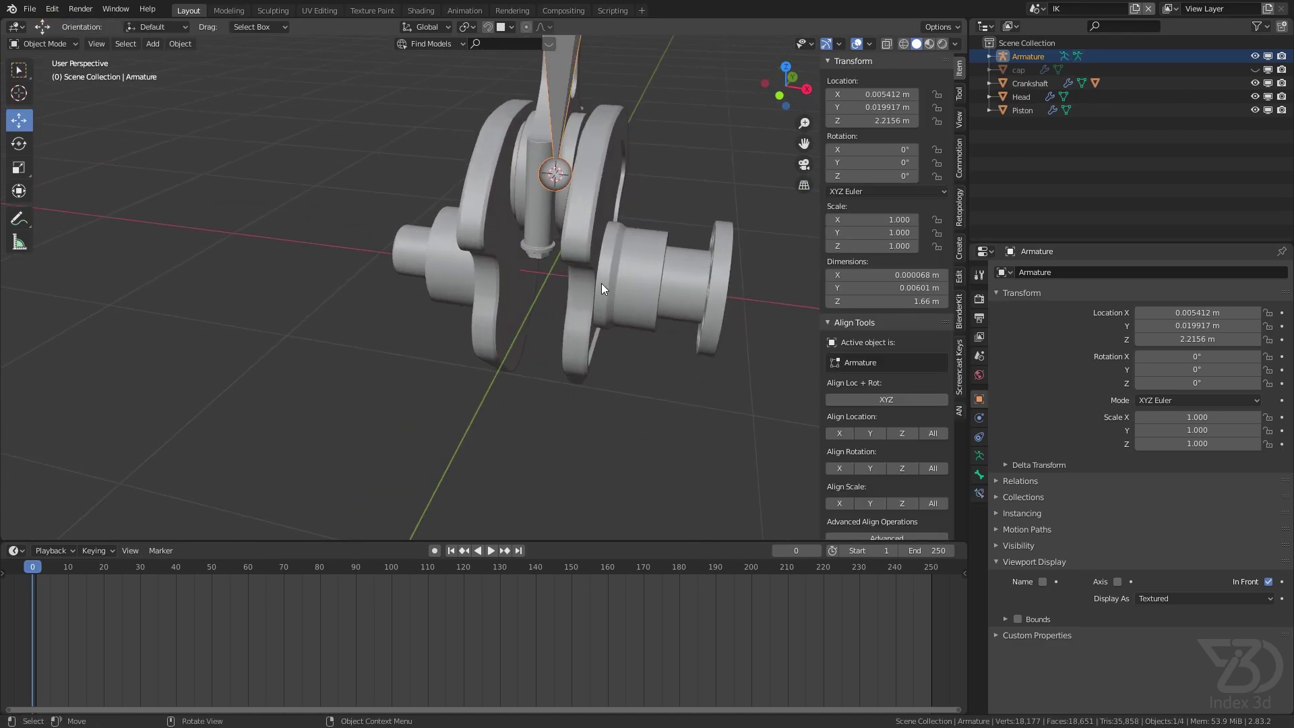
- Snap the 3D cursor to the centre of an edge loop on the crankshaft's main shaft in Edit Mode, and return to Object Mode
scroll(600, 284, up, 2)
click(601, 283)
scroll(598, 284, down, 2)
shift+middle_drag(596, 284, 617, 270)
key(Tab)
scroll(617, 270, up, 3)
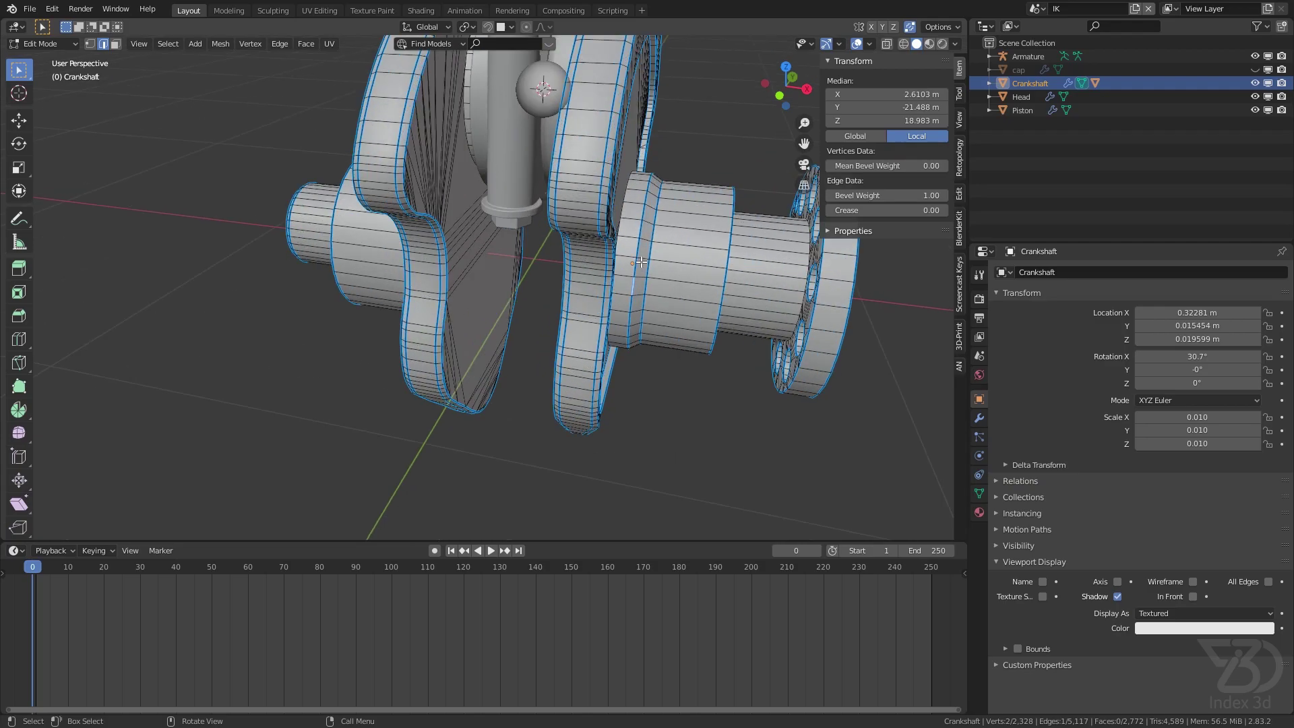
shift+middle_drag(458, 256, 520, 287)
scroll(549, 244, up, 2)
alt+shift+click(537, 244)
scroll(545, 242, down, 3)
key(shift+s)
click(587, 355)
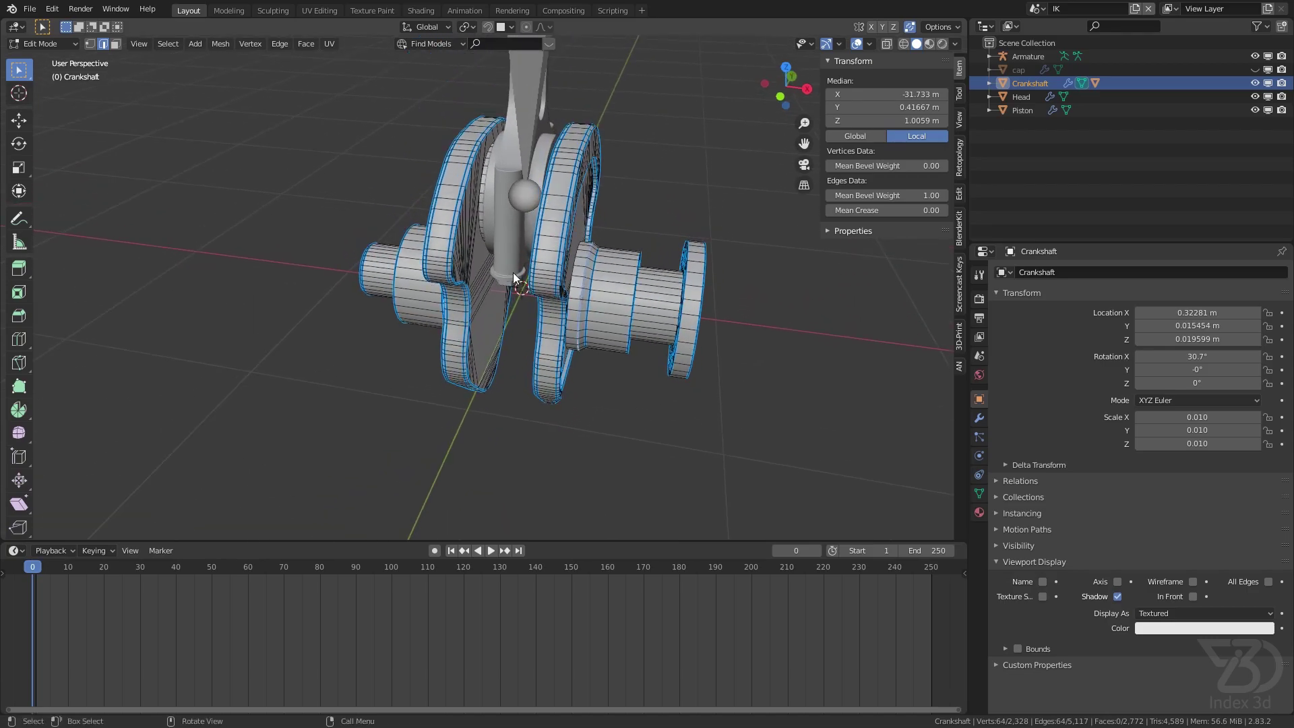
key(Tab)
- Extrude a bone down along Z from the connecting rod bone's lower end in Edit Mode and snap its tail to the 3D cursor
click(527, 197)
key(Tab)
shift+middle_drag(536, 199, 574, 170)
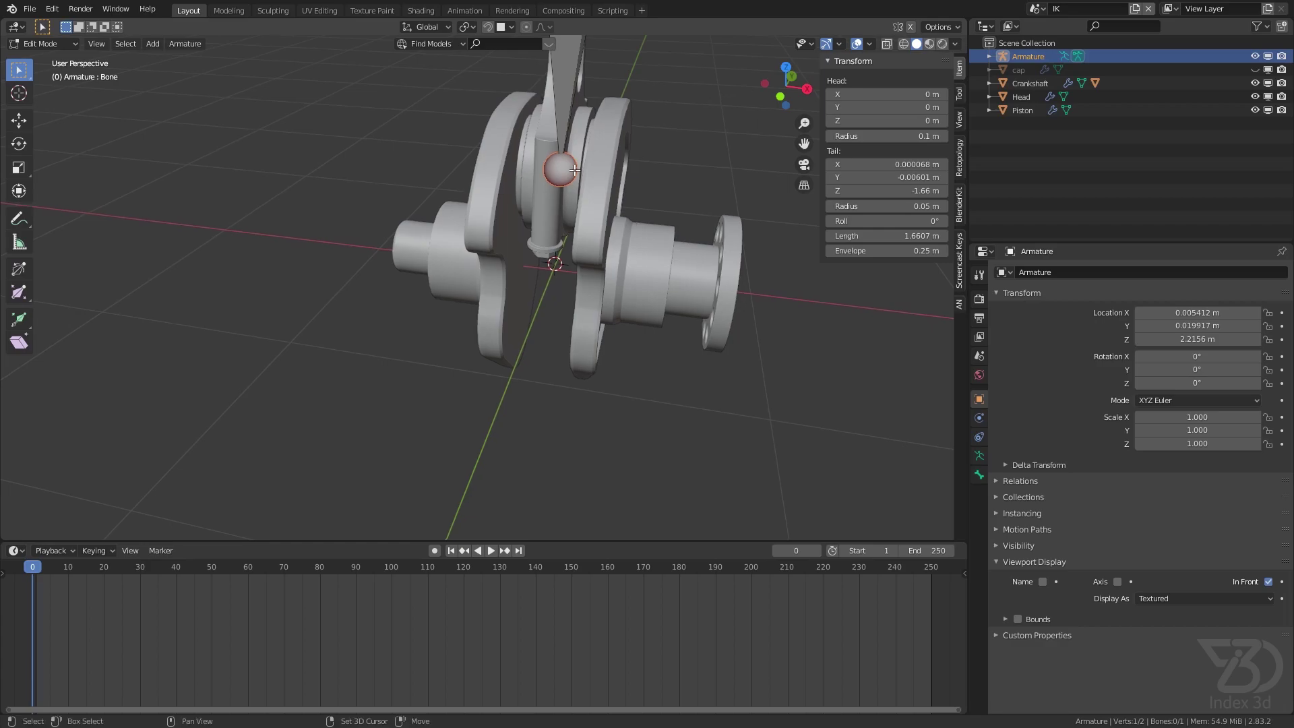
key(e)
key(z)
click(557, 275)
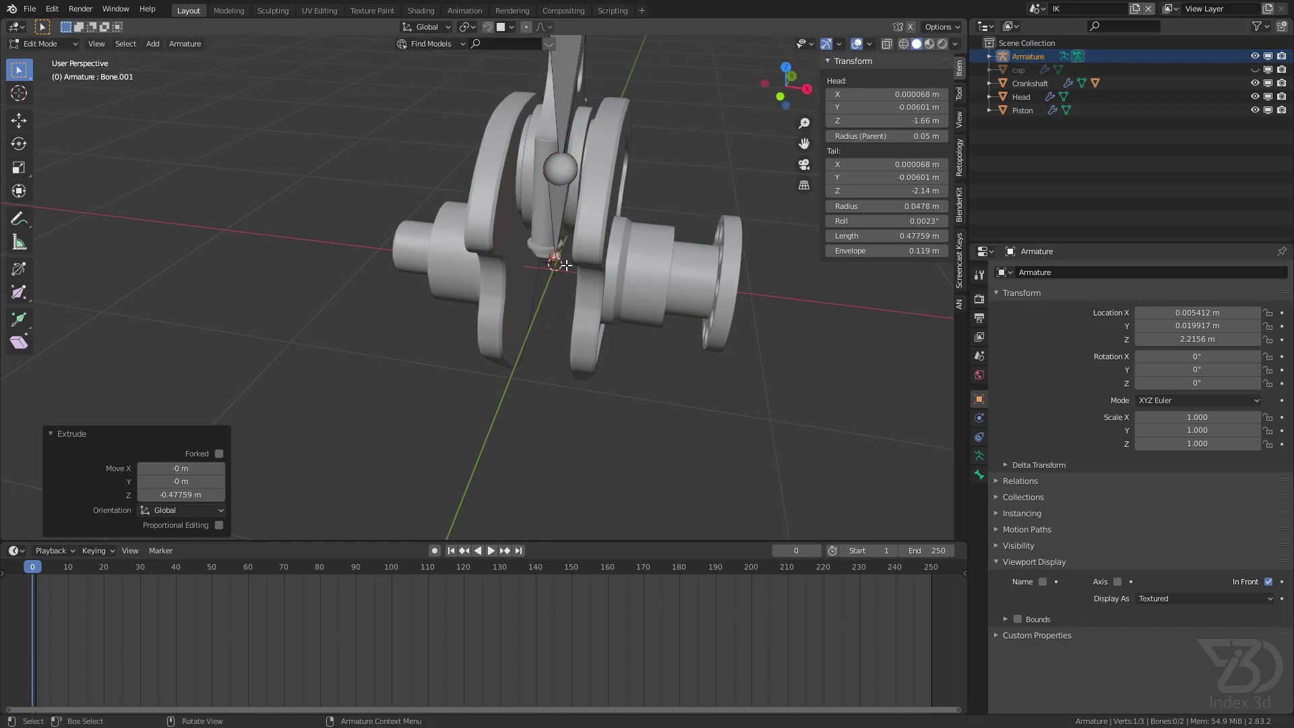
key(shift+s)
key(8)
scroll(564, 276, up, 2)
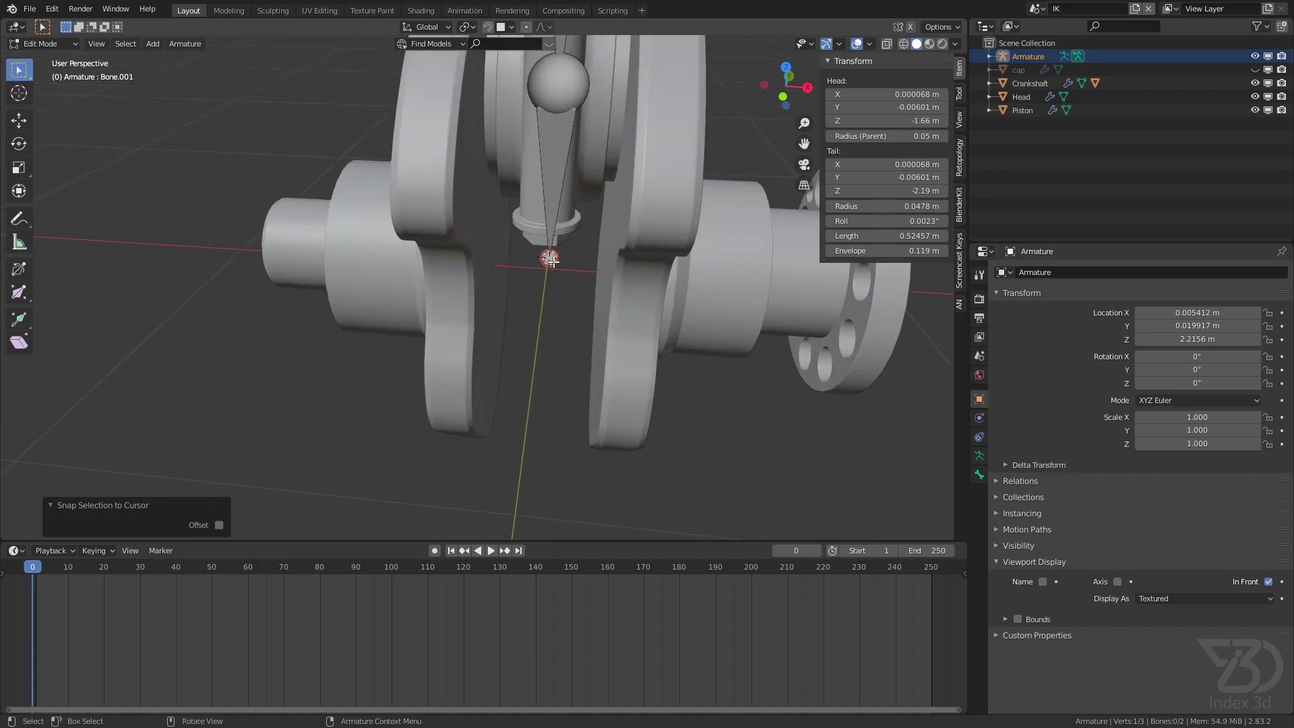
scroll(551, 260, down, 3)
- Extrude a bone about 0.86 m straight up along Z from the rod bone's upper joint inside the piston head
click(545, 253)
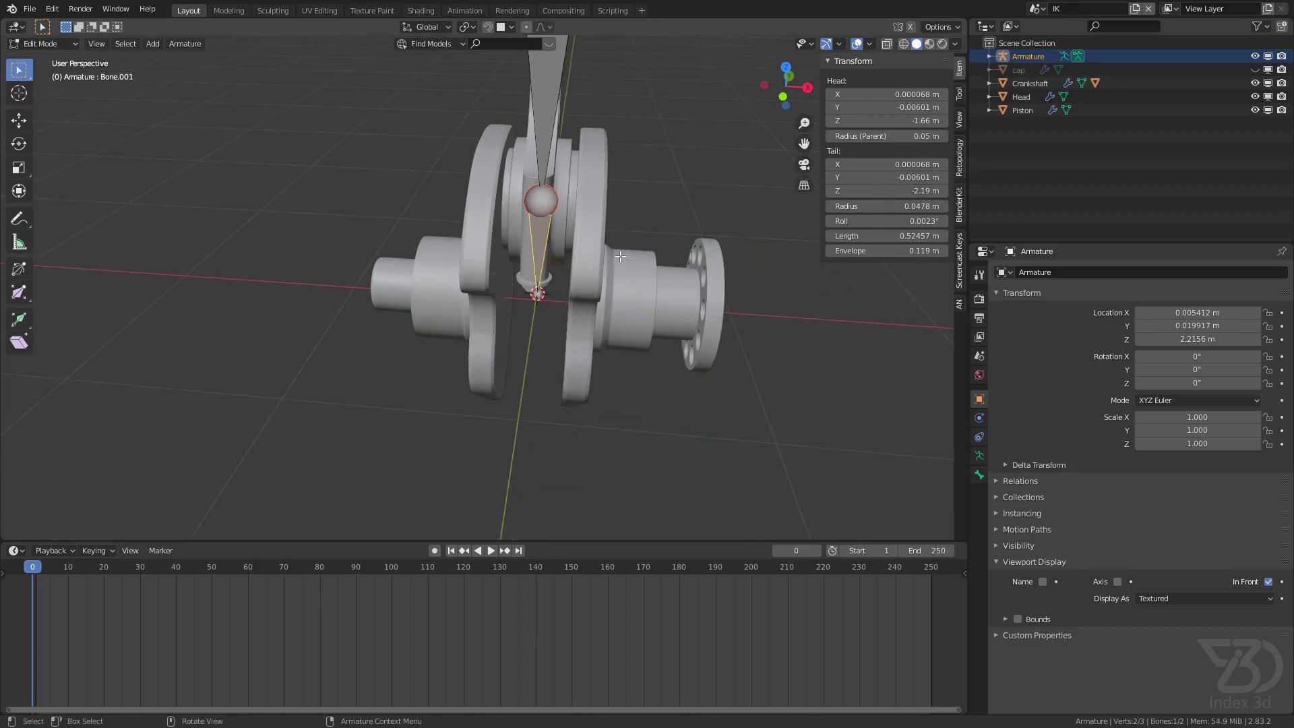
scroll(619, 259, down, 1)
shift+middle_drag(630, 191, 627, 362)
click(573, 248)
shift+middle_drag(605, 248, 425, 290)
shift+middle_drag(469, 167, 505, 348)
click(480, 264)
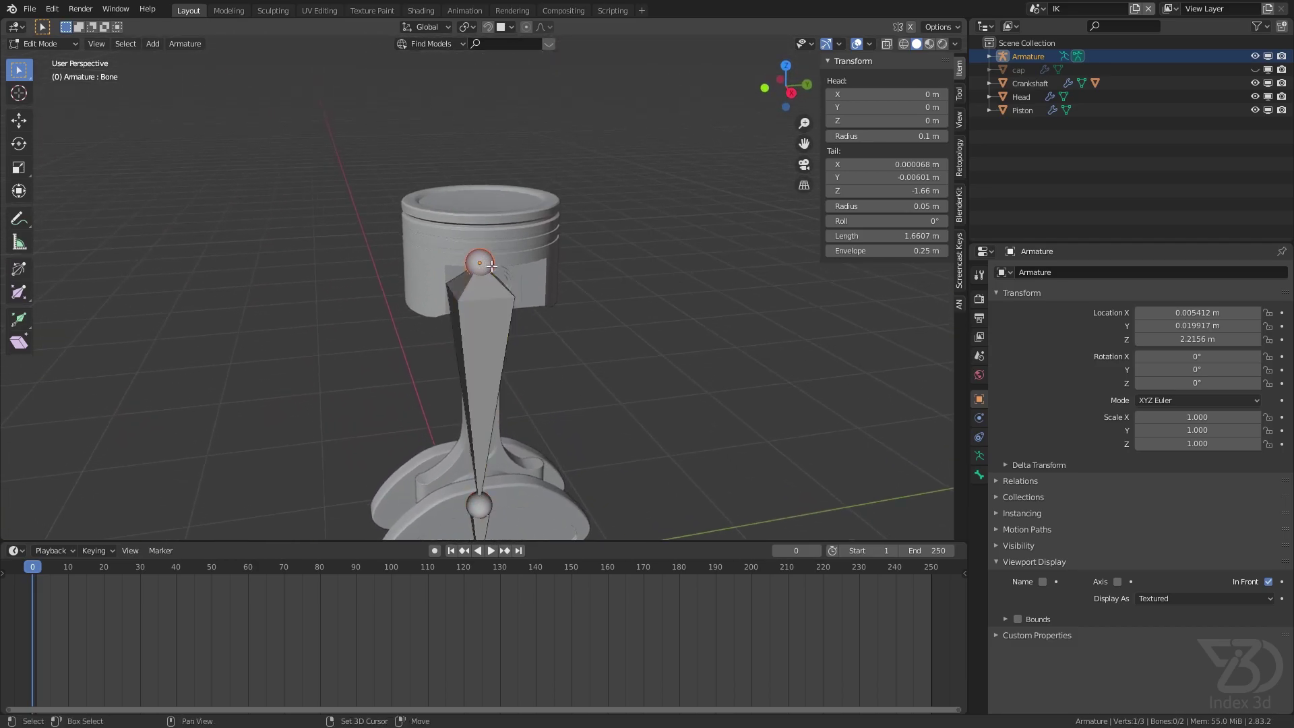
shift+middle_drag(480, 263, 505, 289)
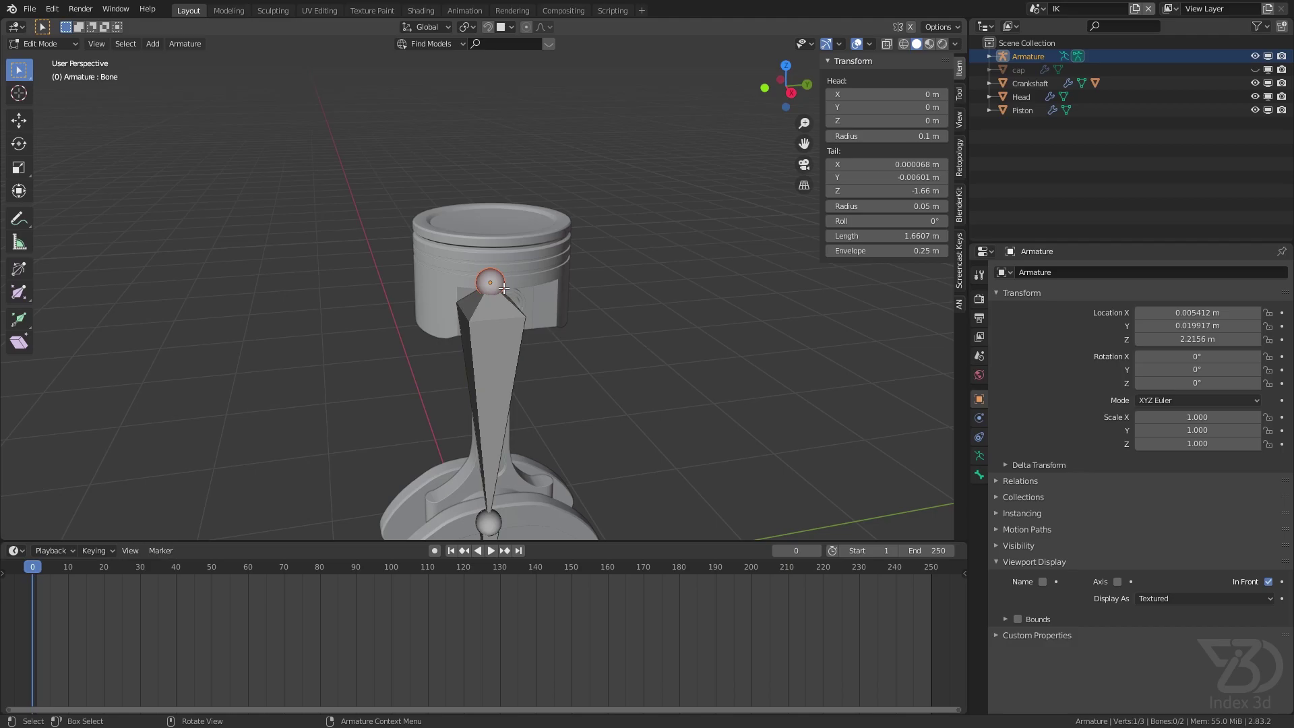
key(e)
key(z)
click(511, 138)
- Switch the direction of the new bone above the piston head
click(499, 236)
right_click(496, 233)
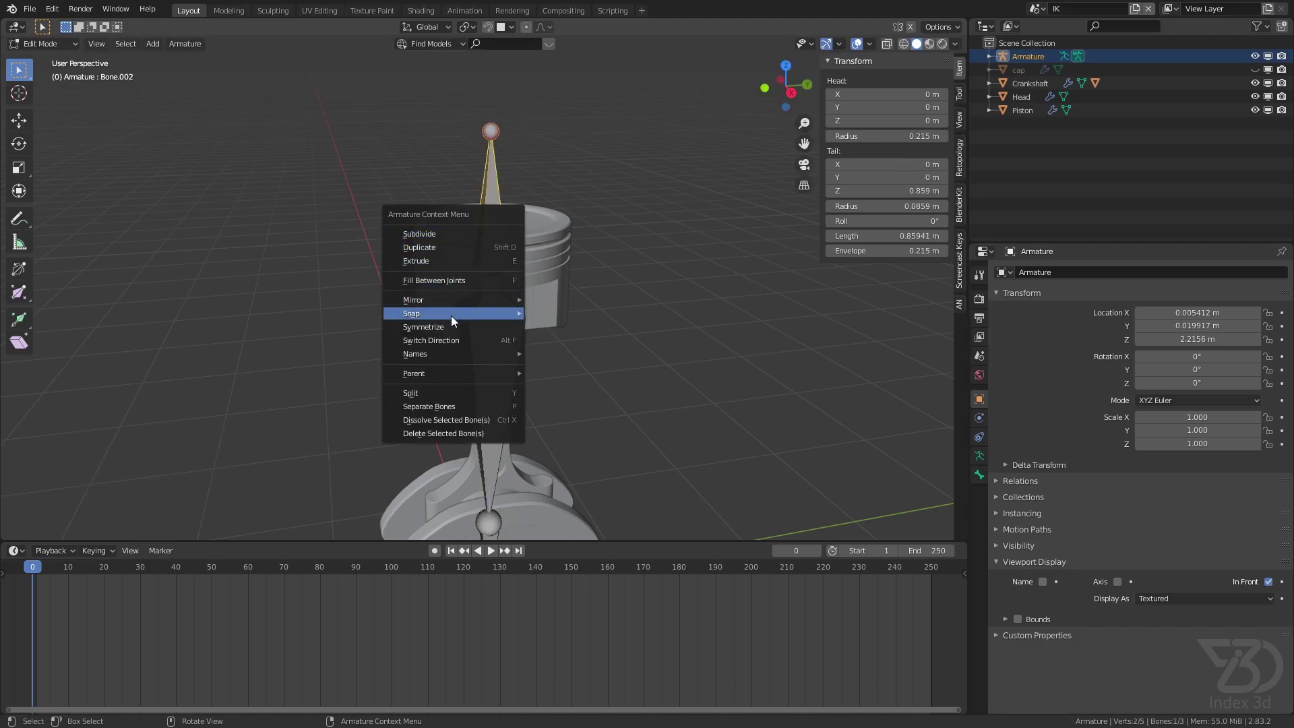
click(448, 342)
key(g)
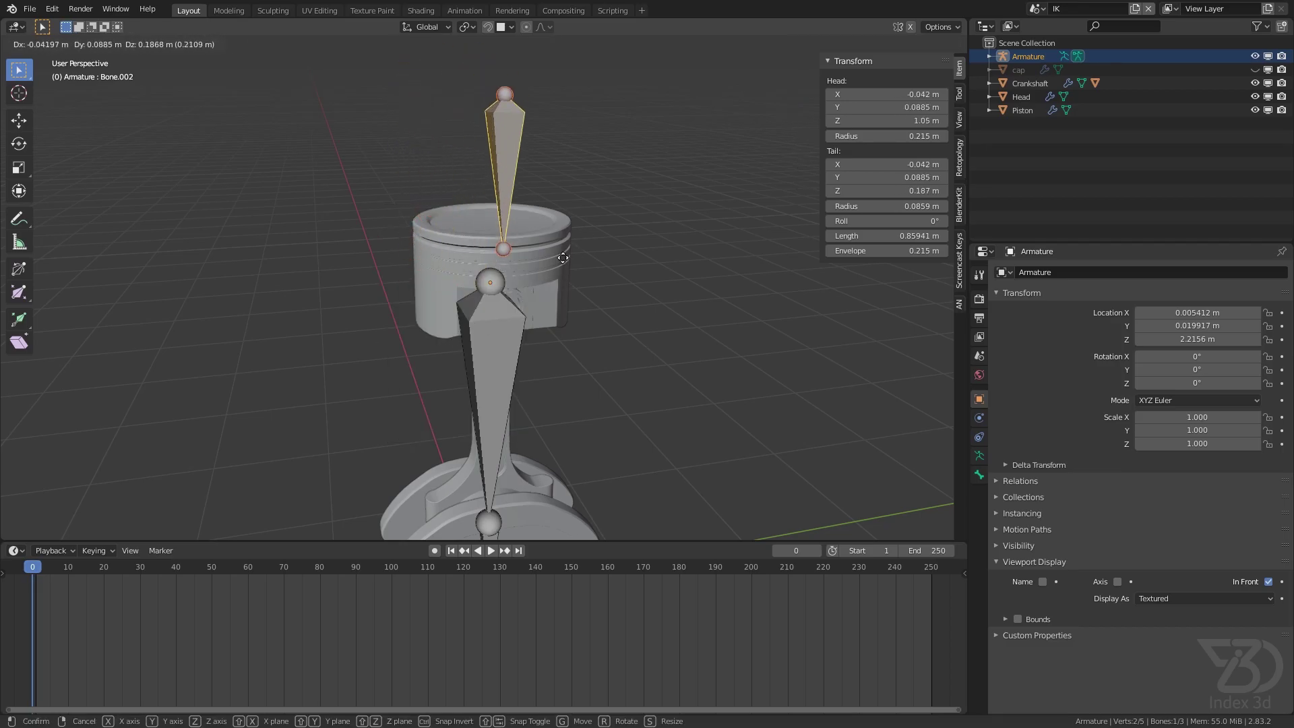
right_click(530, 228)
- Parent the long connecting rod bone to the bone above it as Connected
shift+click(504, 331)
shift+click(496, 196)
key(ctrl+p)
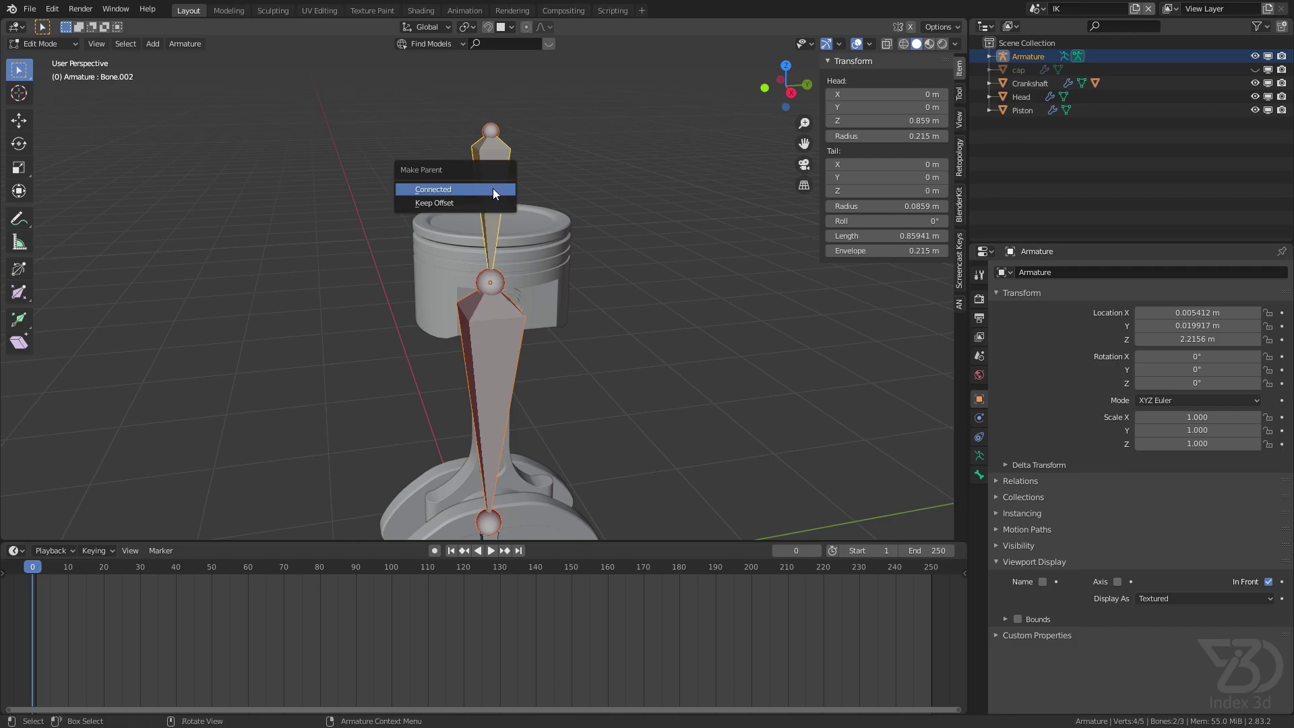
click(441, 191)
click(500, 207)
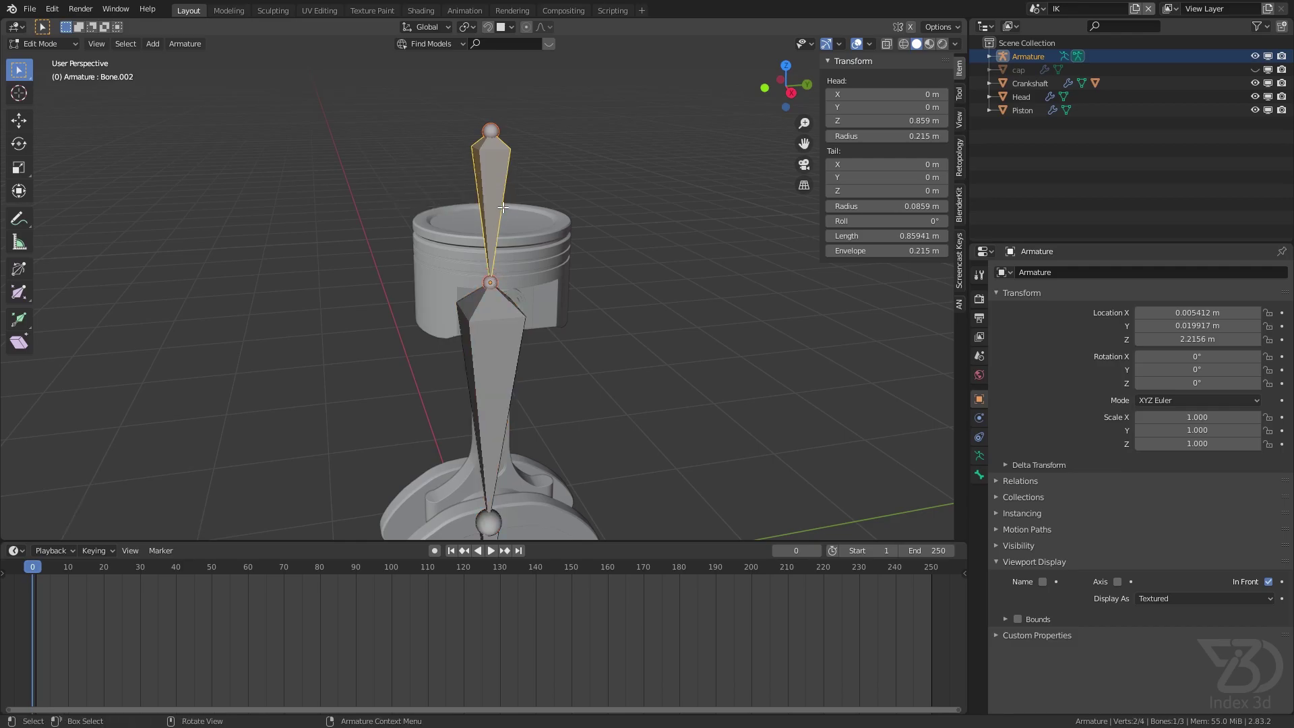
- Clear the parent of the short bone at the crankshaft and save the file
key(KP_Decimal)
click(492, 270)
scroll(489, 263, down, 1)
shift+middle_drag(489, 263, 501, 296)
scroll(501, 296, up, 1)
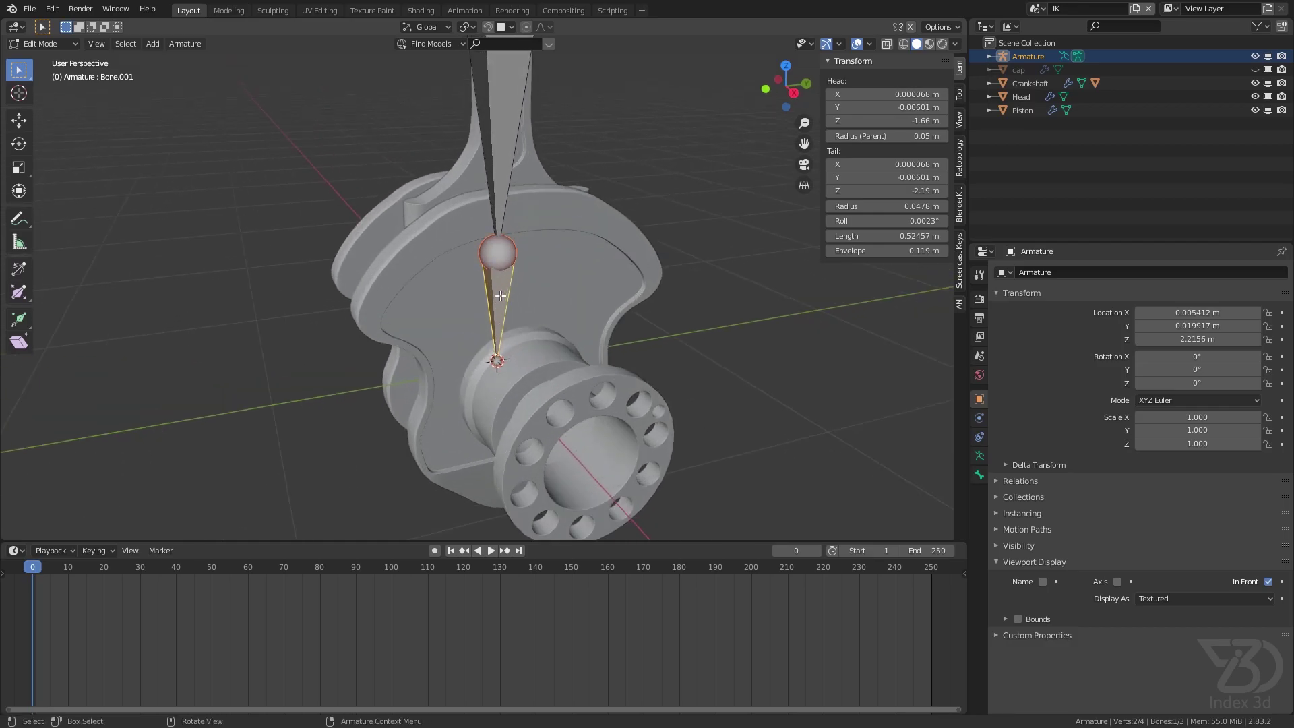
right_click(499, 292)
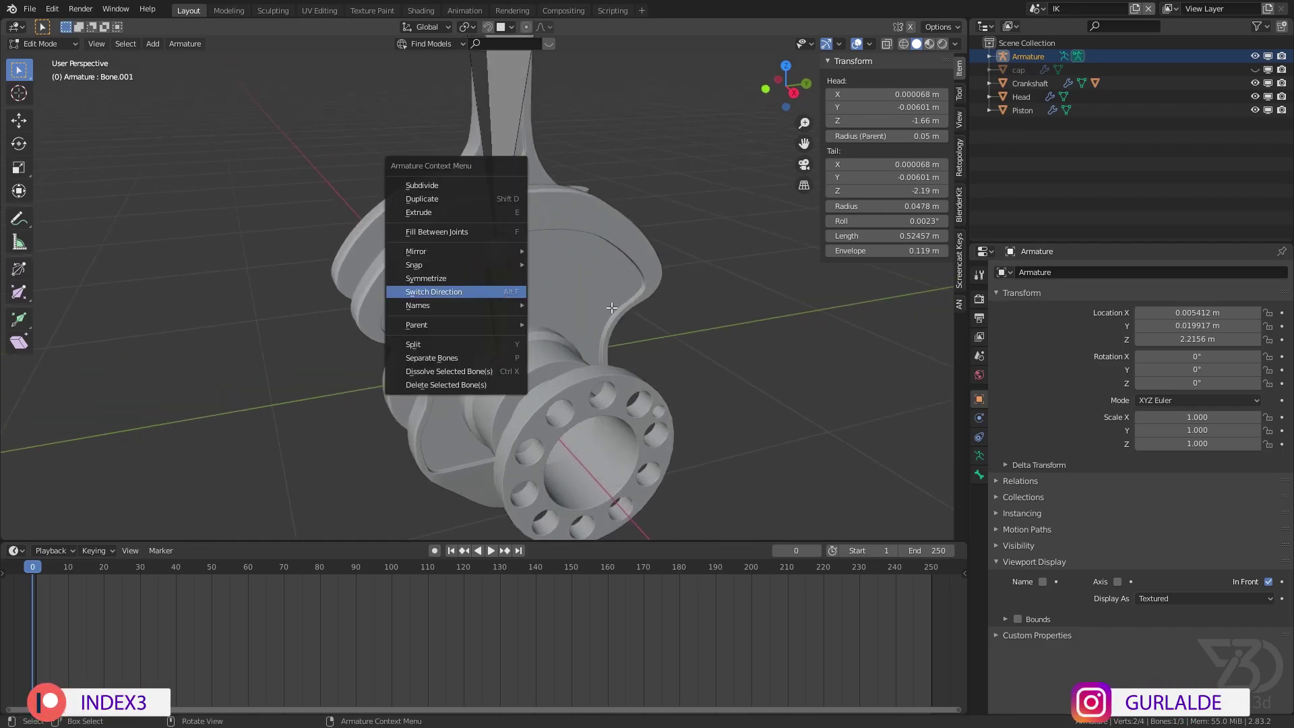
key(Escape)
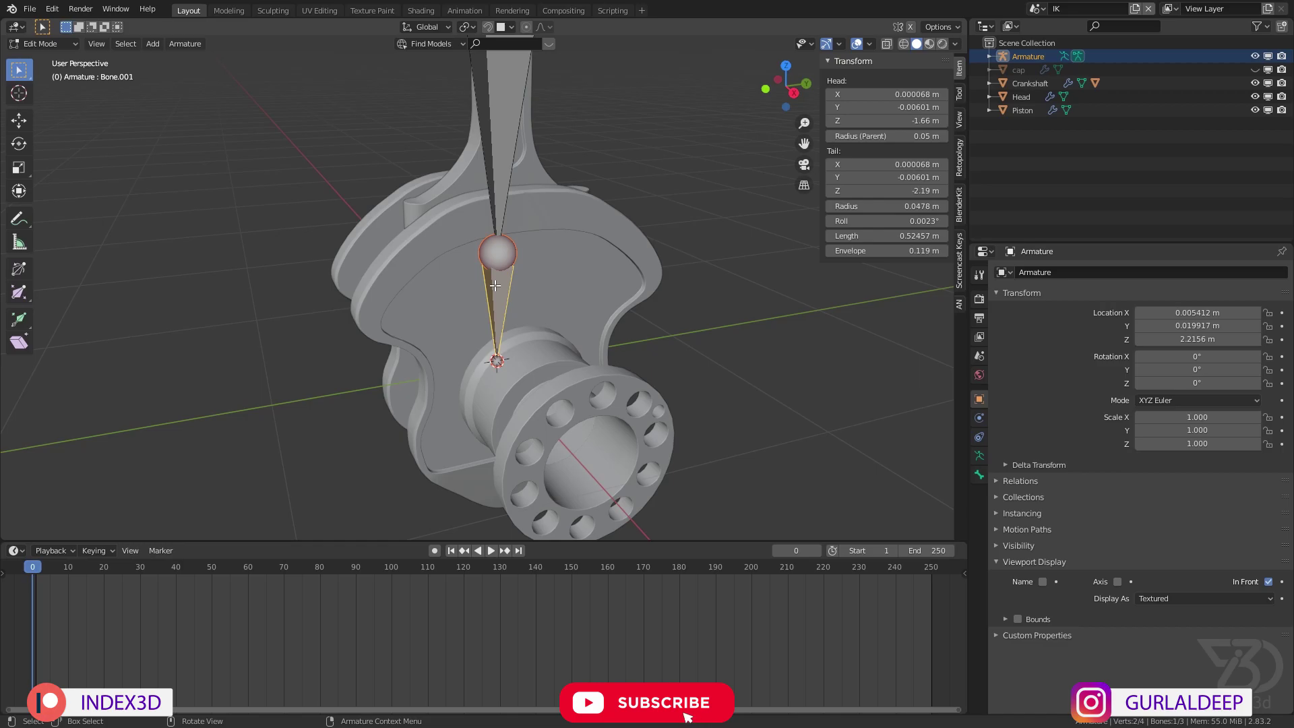
key(alt+p)
click(491, 281)
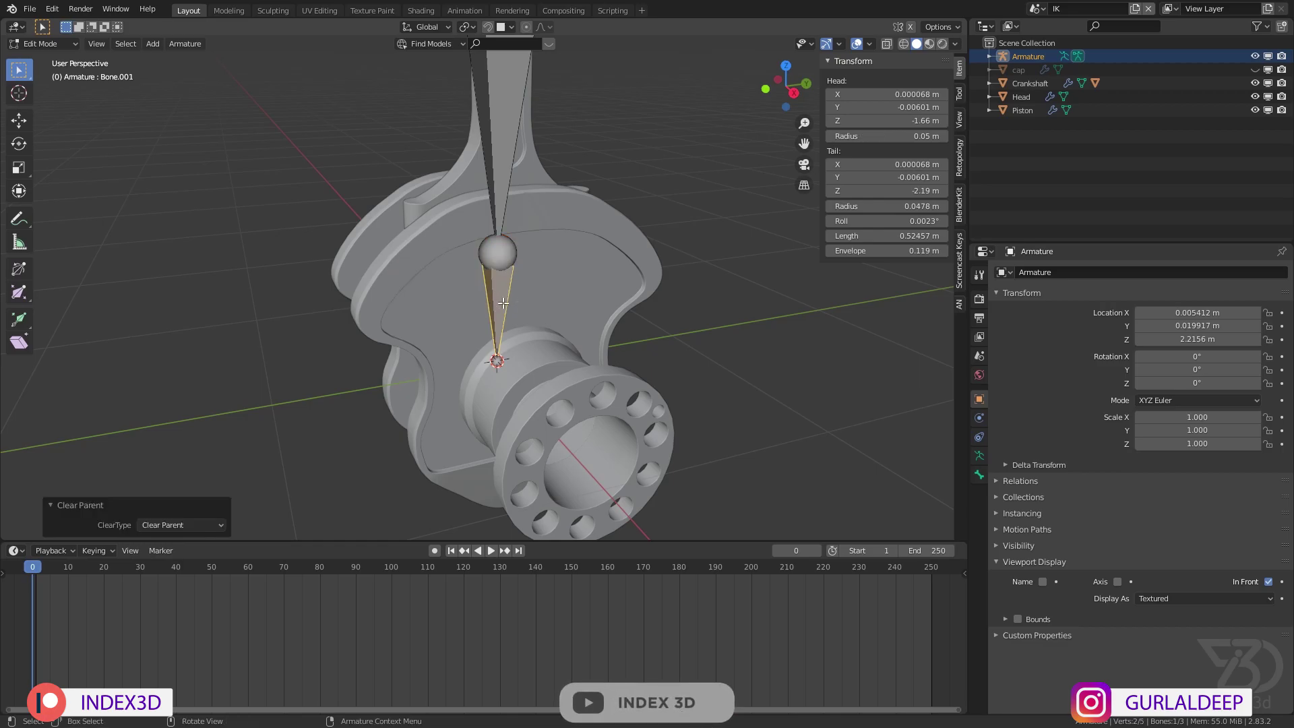
key(g)
right_click(310, 285)
key(ctrl+s)
- Move the upper bone's top joint down along Z by about 0.47 m to the top face of the piston head
scroll(480, 377, down, 4)
shift+middle_drag(496, 104, 511, 206)
scroll(501, 220, up, 2)
click(500, 196)
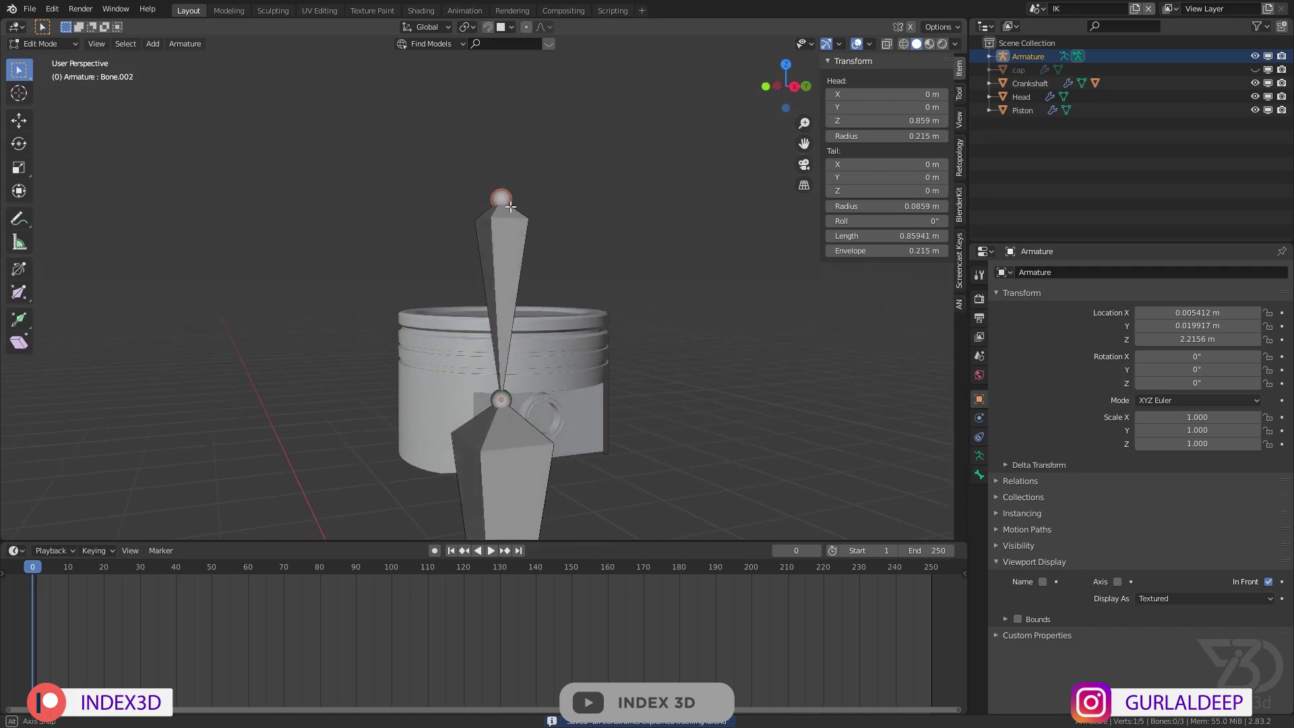
key(KP_1)
key(g)
key(z)
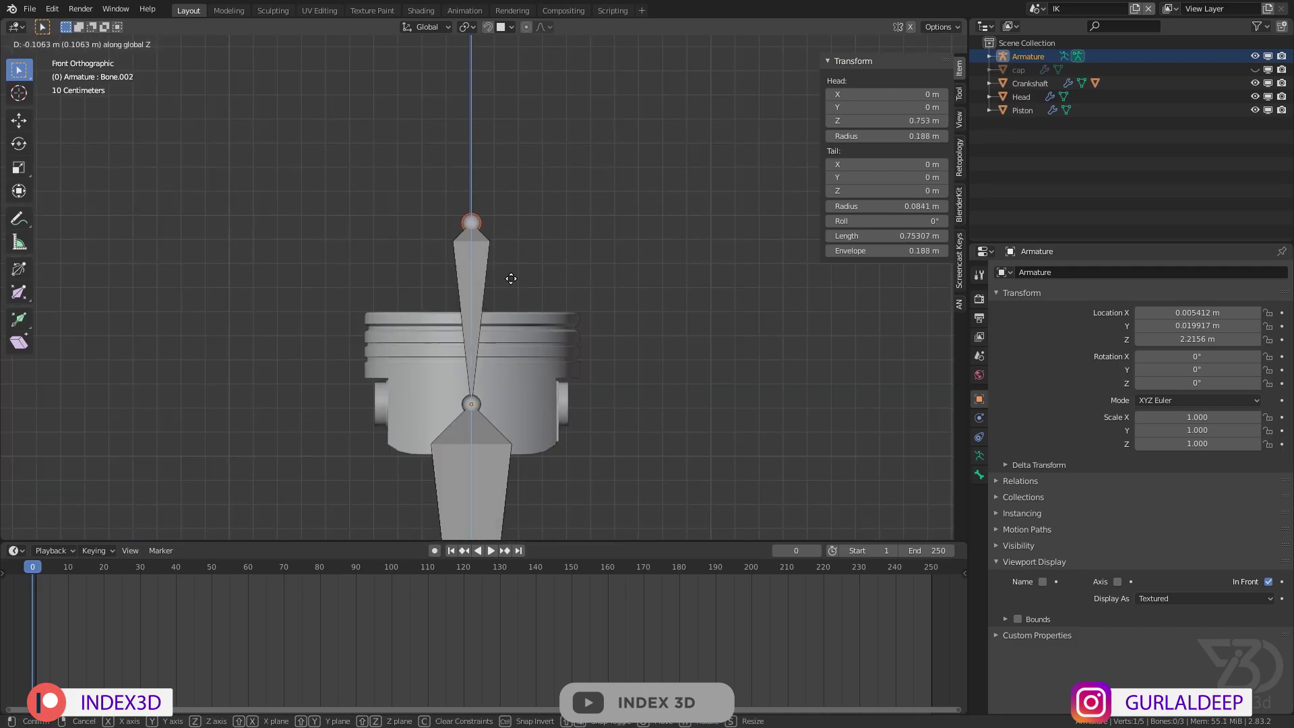
click(503, 355)
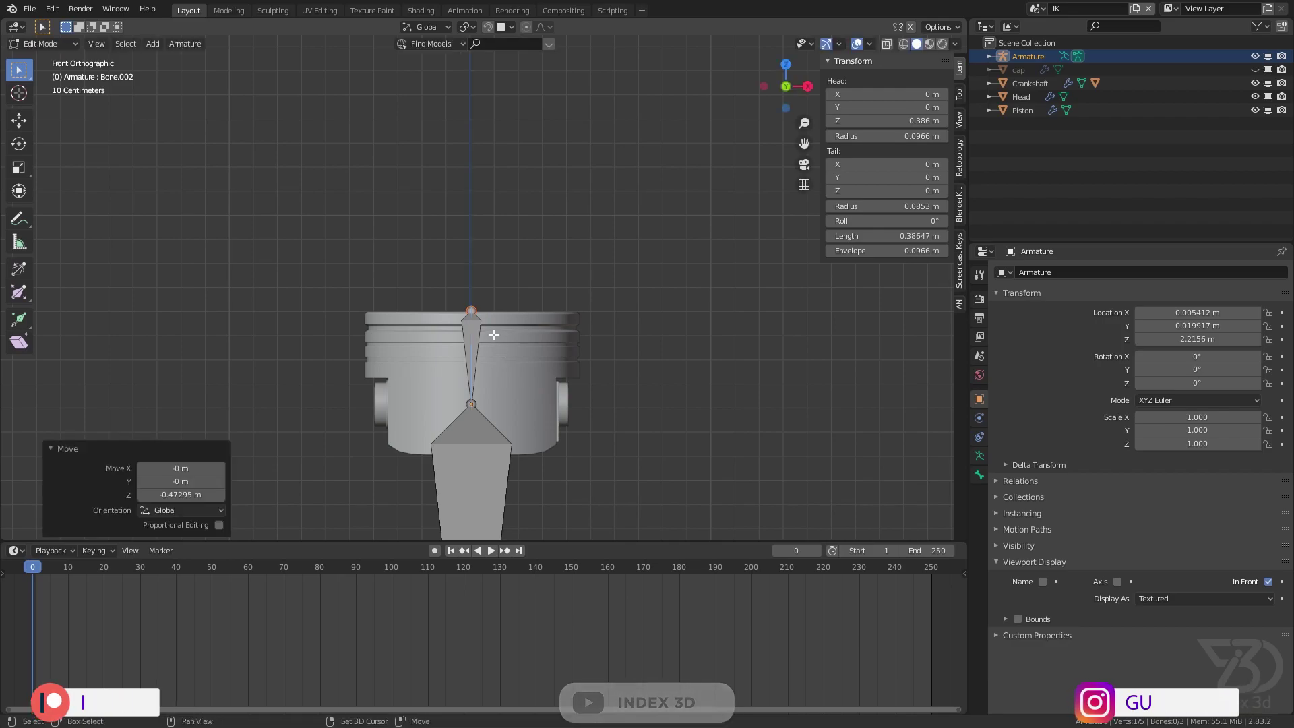
- Extrude a bone about 0.48 m up along Z from the joint at the piston head's top, and switch its direction
key(e)
key(z)
click(489, 217)
right_click(467, 260)
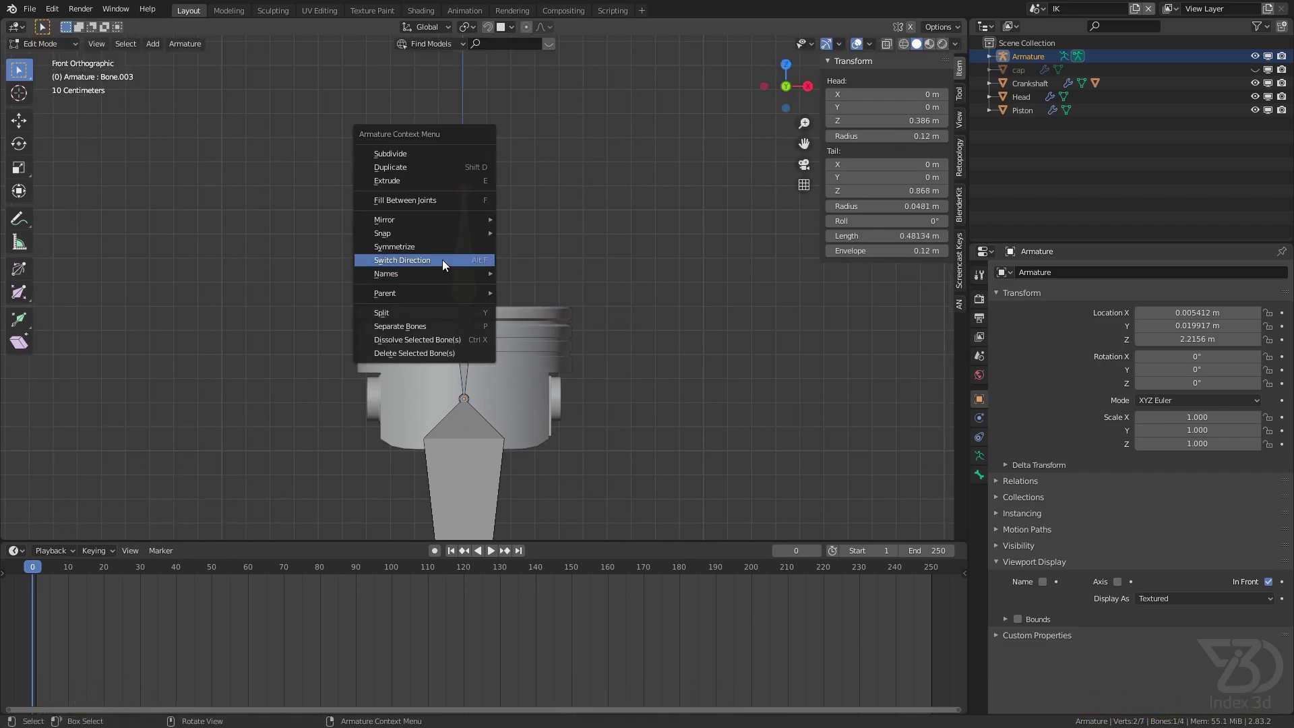
click(443, 260)
- Parent the bone inside the piston head to the topmost bone as Connected, and save the file
shift+click(464, 350)
shift+click(464, 255)
key(ctrl+p)
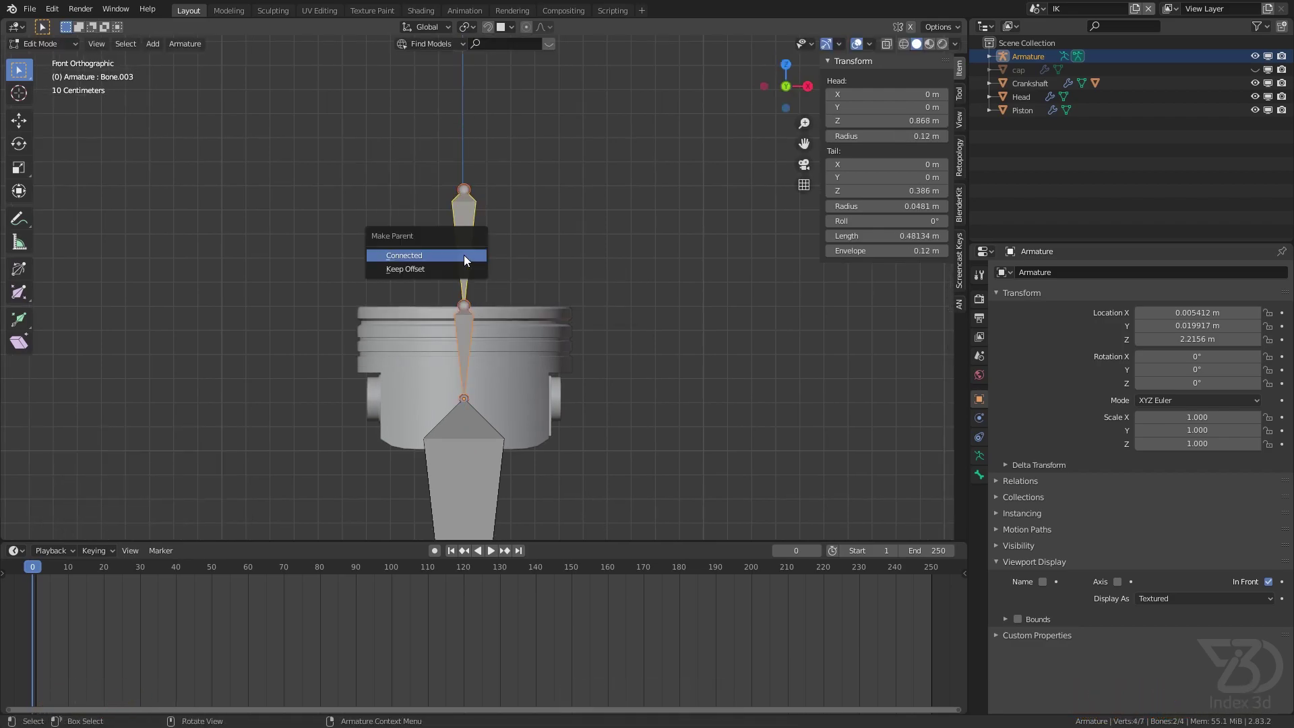
click(464, 255)
key(ctrl+s)
key(g)
key(Escape)
- Parent the Head object to the short bone inside it in Pose Mode using the Bone option, and save the file
scroll(479, 234, down, 3)
middle_drag(479, 235, 529, 155)
key(KP_1)
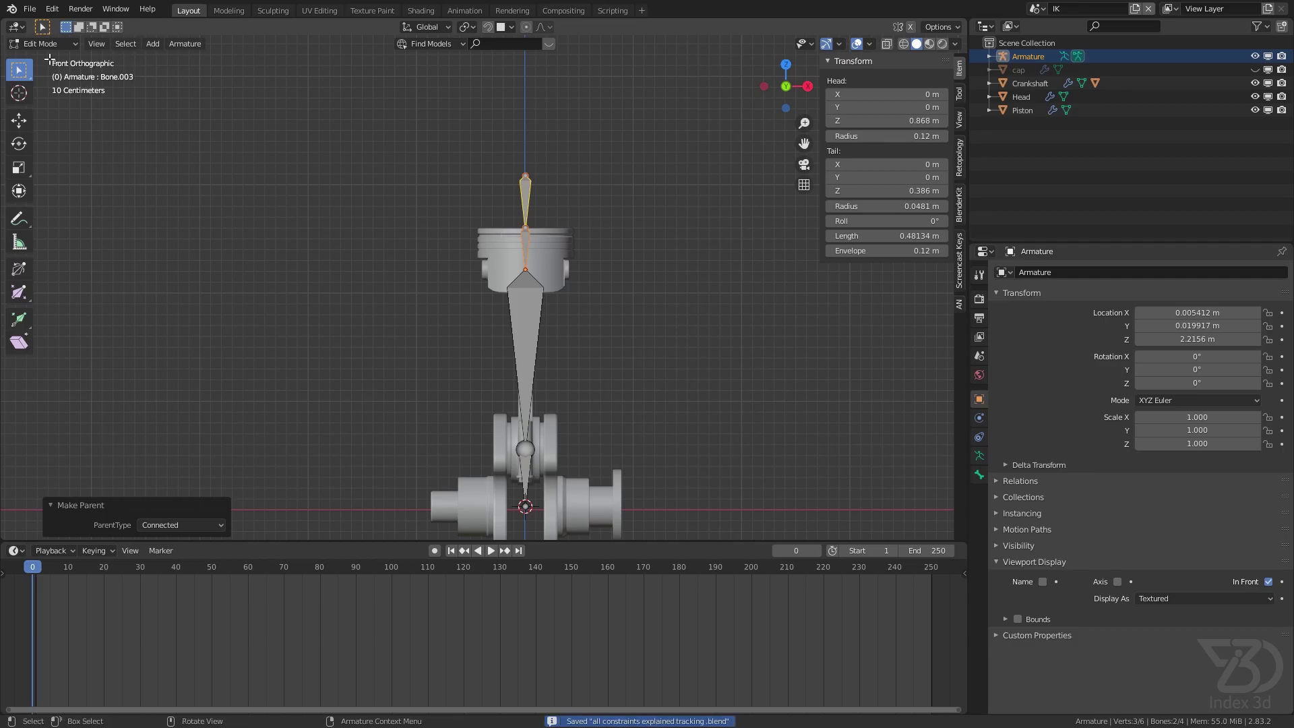
click(47, 63)
key(KP_Decimal)
click(414, 247)
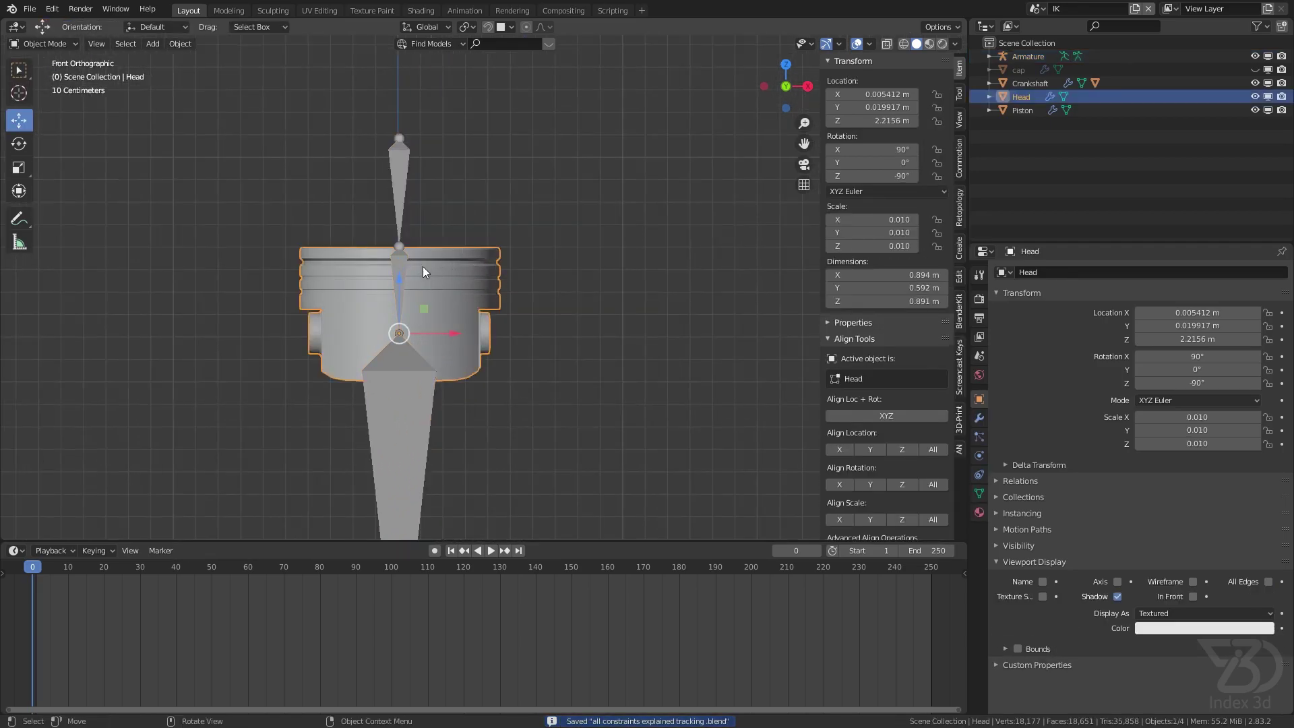
shift+click(404, 256)
click(45, 89)
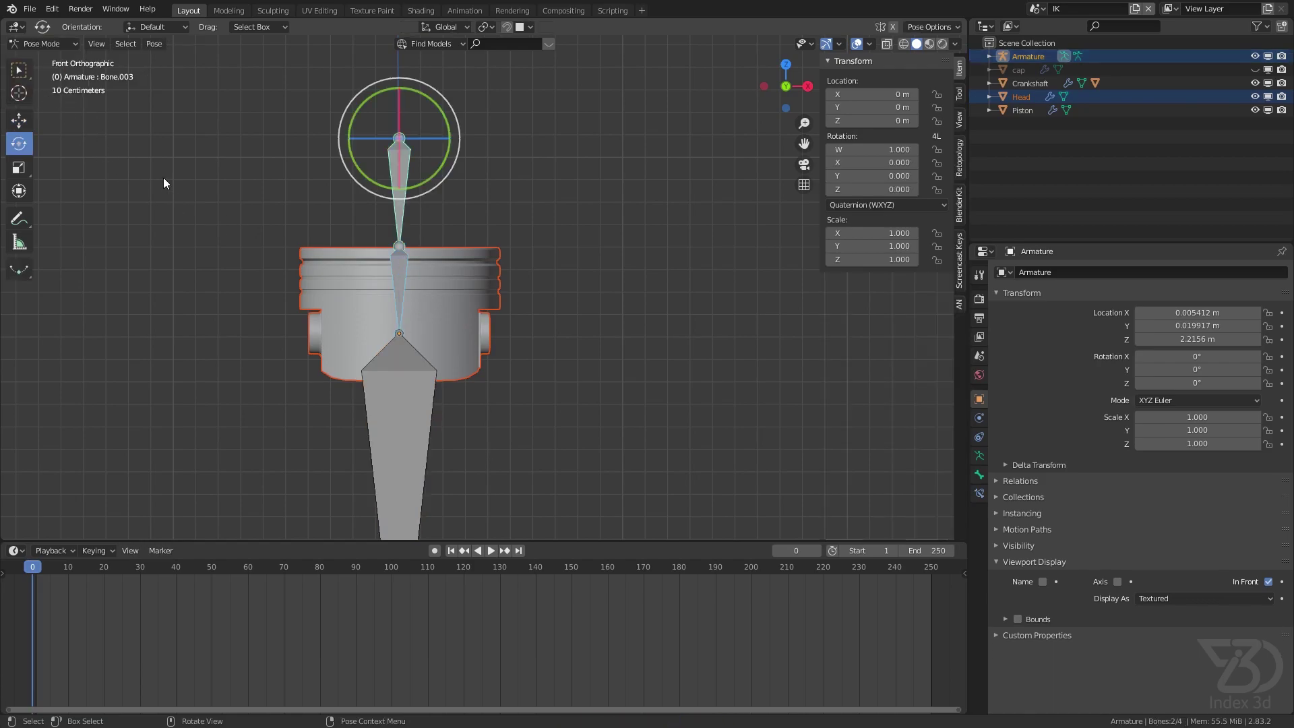
click(398, 266)
key(ctrl+p)
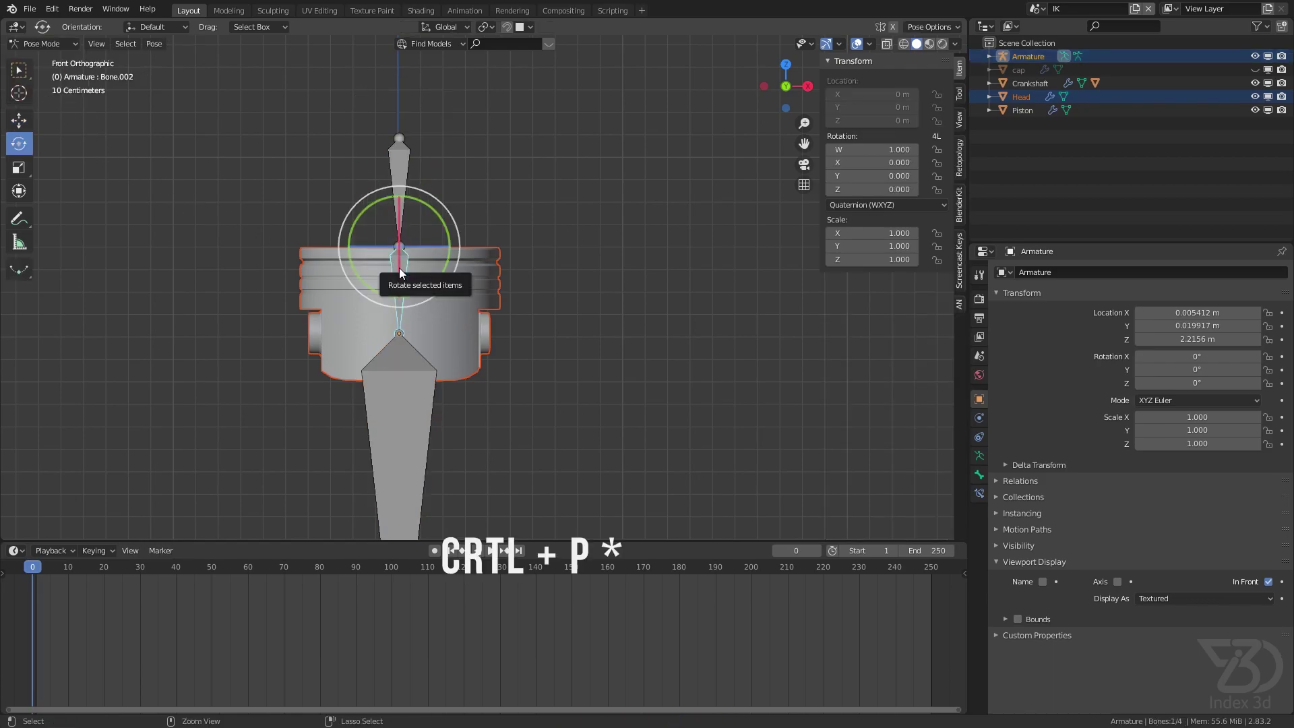
click(361, 363)
key(ctrl+s)
- Parent the Piston object to the long connecting rod bone in Pose Mode using the Bone option, and save the file
click(45, 43)
click(45, 60)
scroll(427, 291, down, 4)
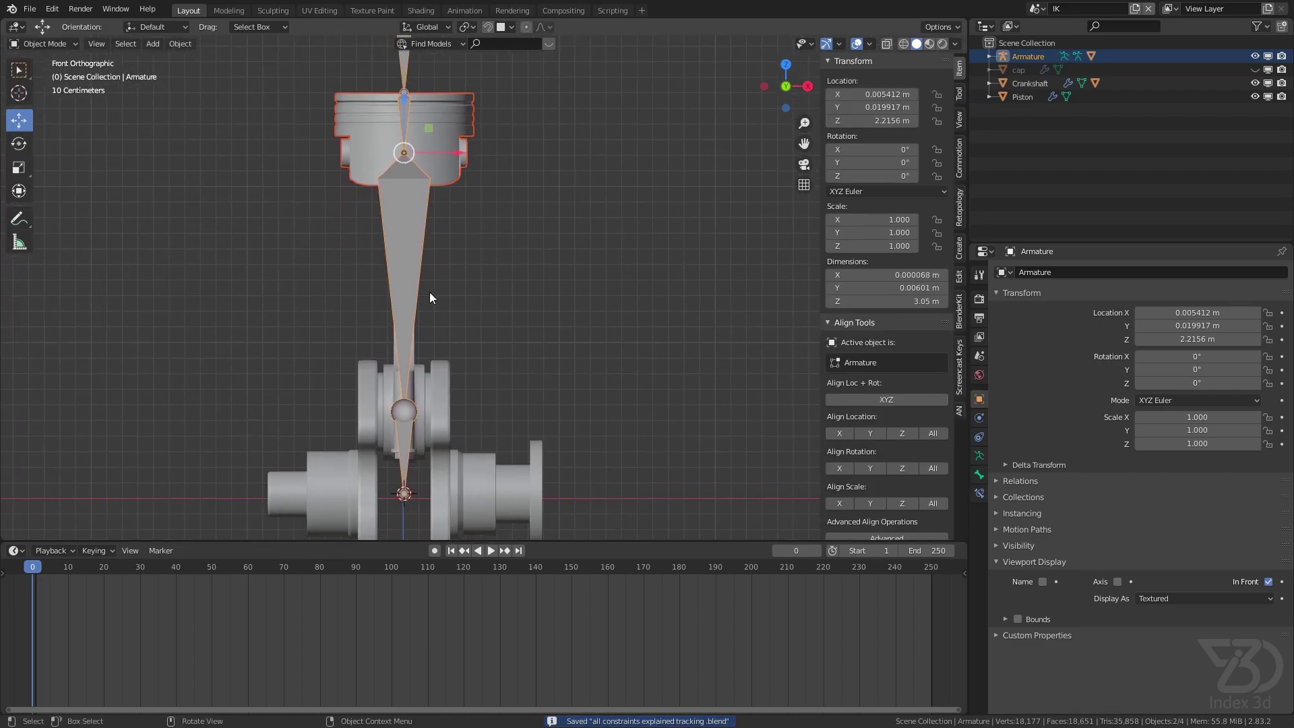
middle_drag(427, 291, 408, 352)
scroll(408, 352, up, 5)
click(430, 371)
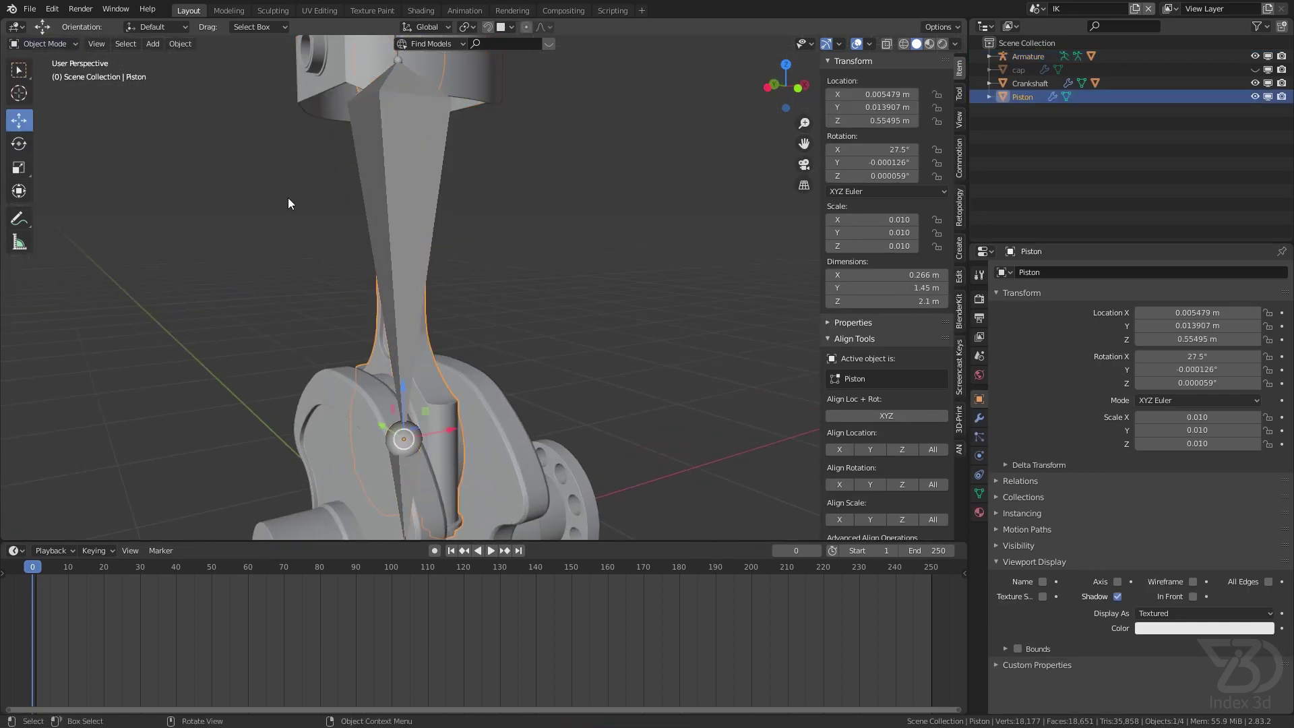
shift+click(401, 173)
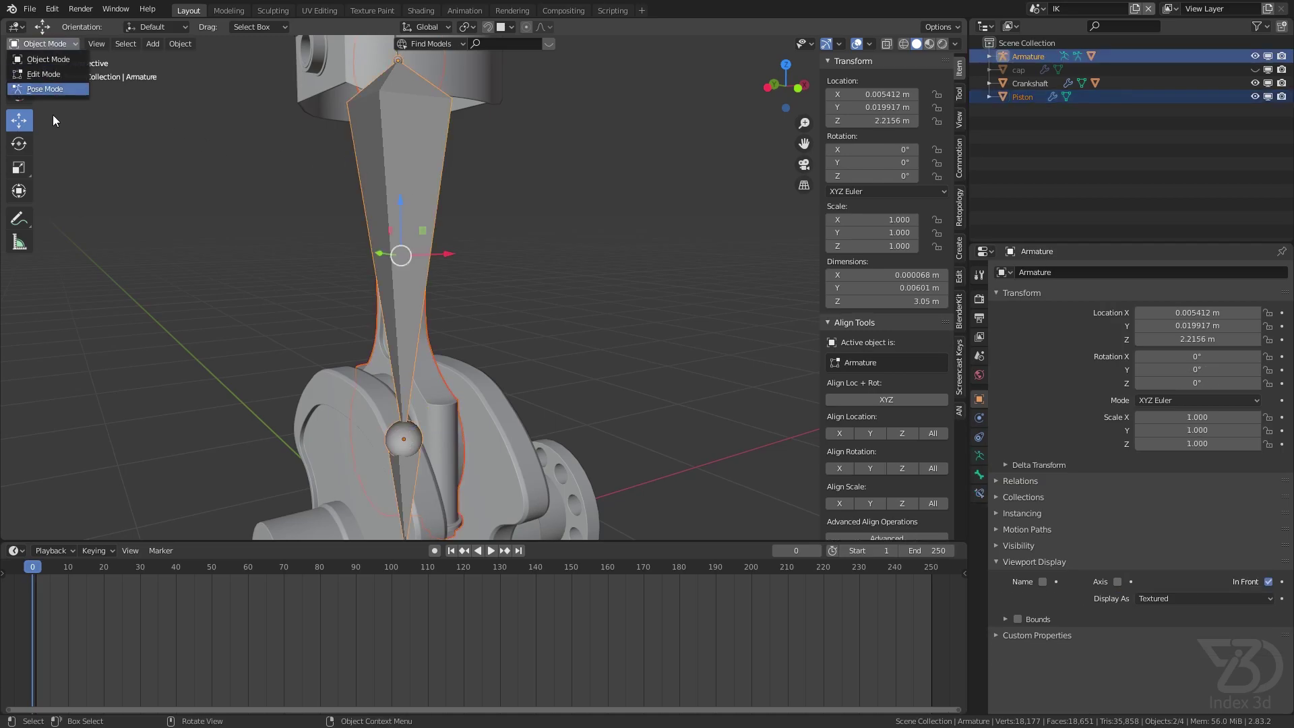
click(44, 89)
click(390, 157)
key(ctrl+p)
click(390, 157)
scroll(447, 338, down, 2)
key(ctrl+s)
- Parent the Crankshaft object to the short lower bone in Pose Mode using the Bone option, and save the file
middle_drag(447, 338, 412, 285)
click(484, 306)
scroll(484, 306, up, 2)
click(435, 305)
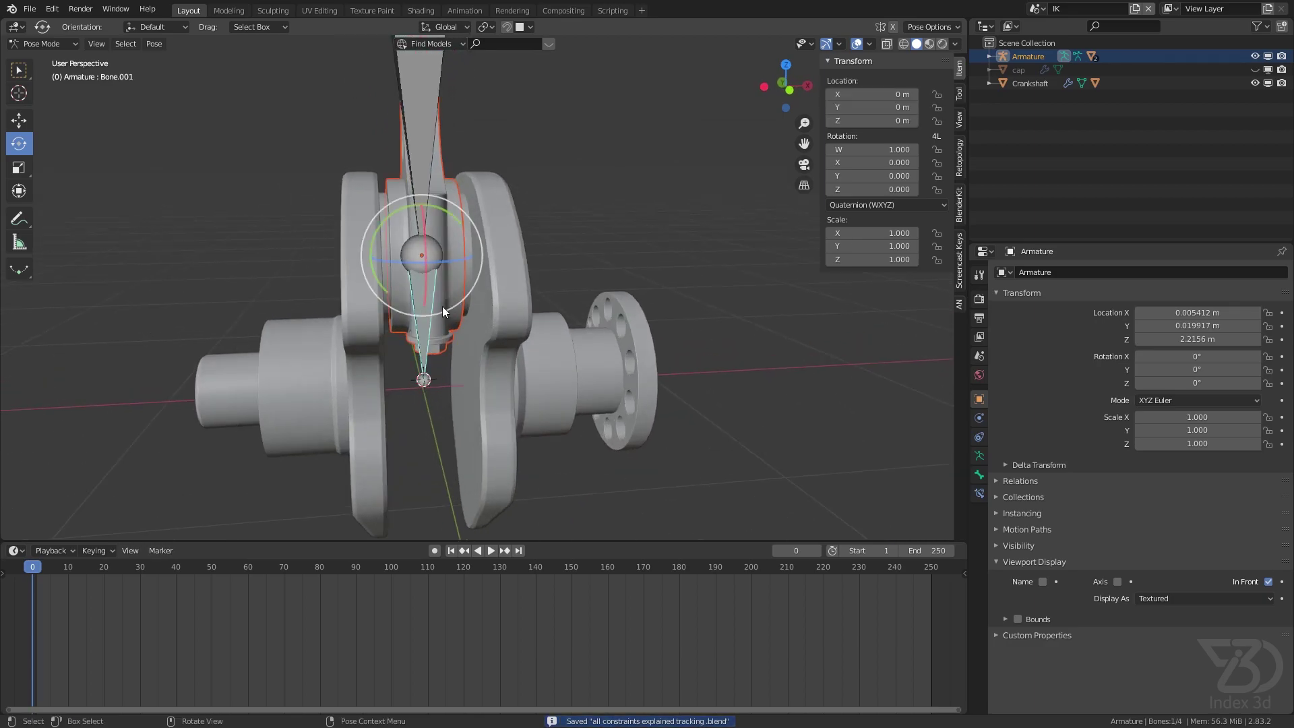
click(48, 59)
click(481, 287)
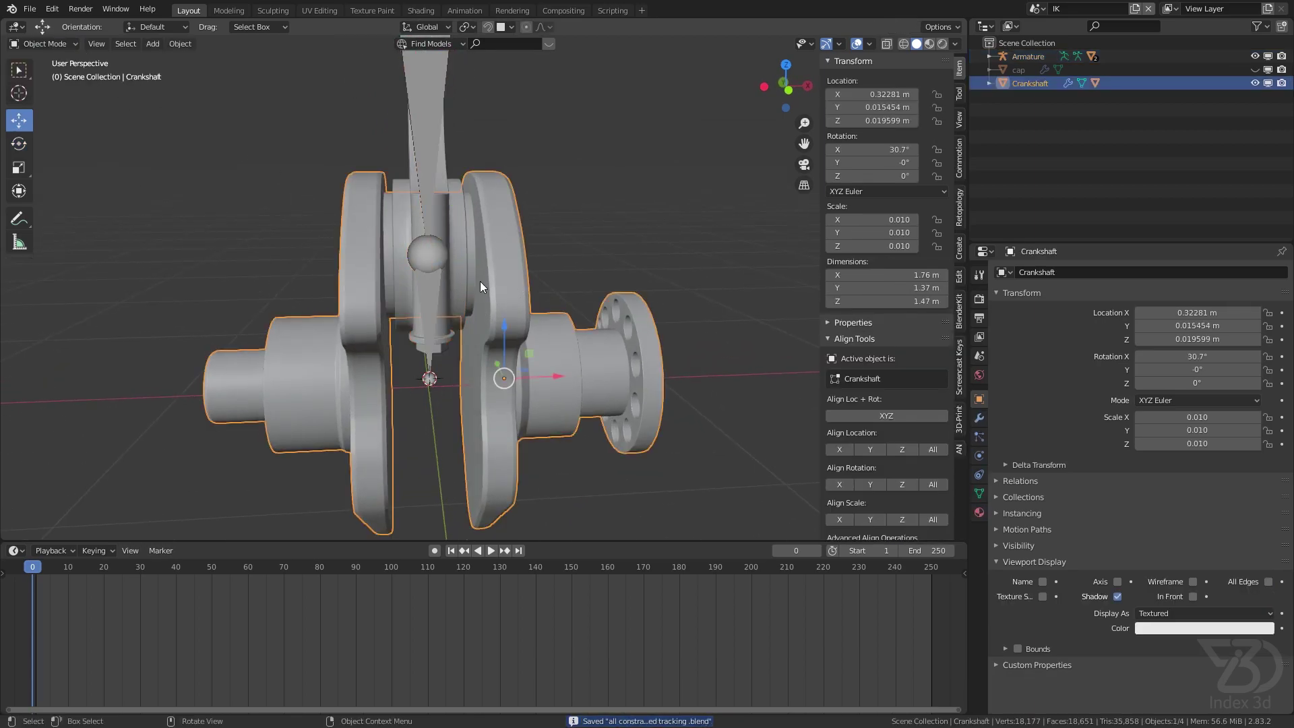
shift+click(431, 283)
click(51, 51)
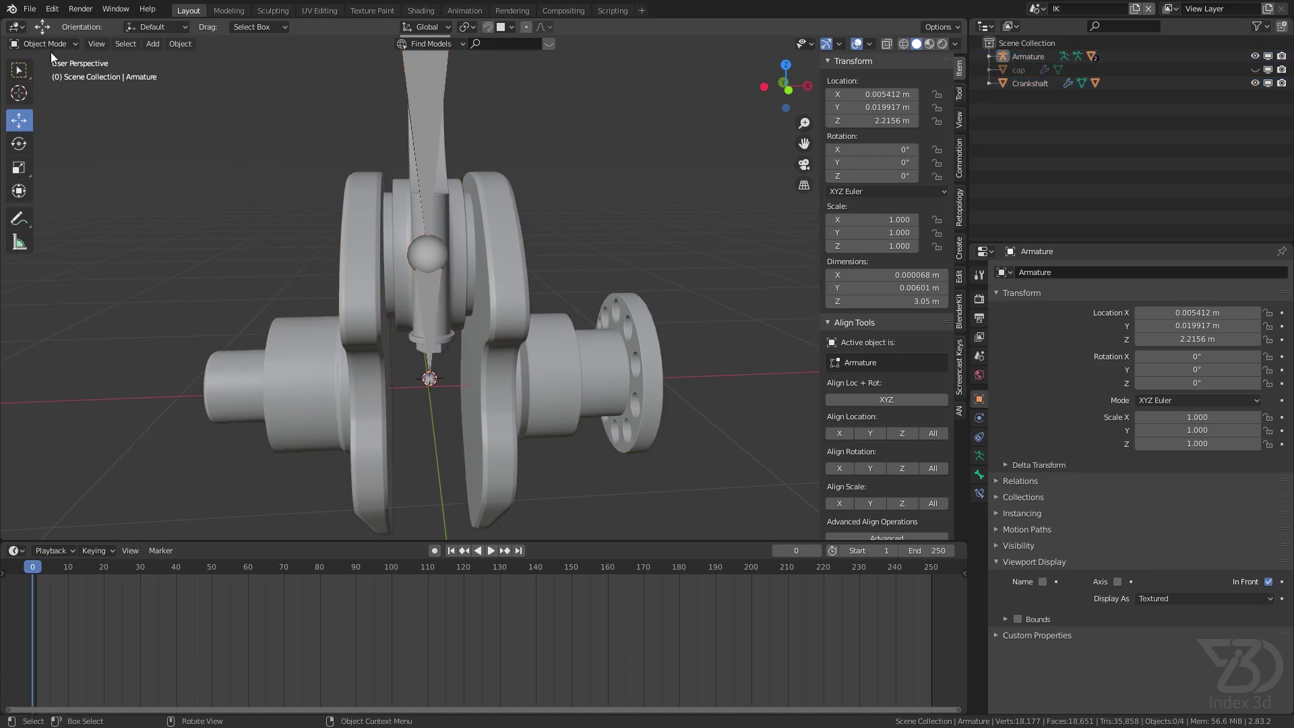
click(516, 301)
shift+click(422, 274)
click(51, 45)
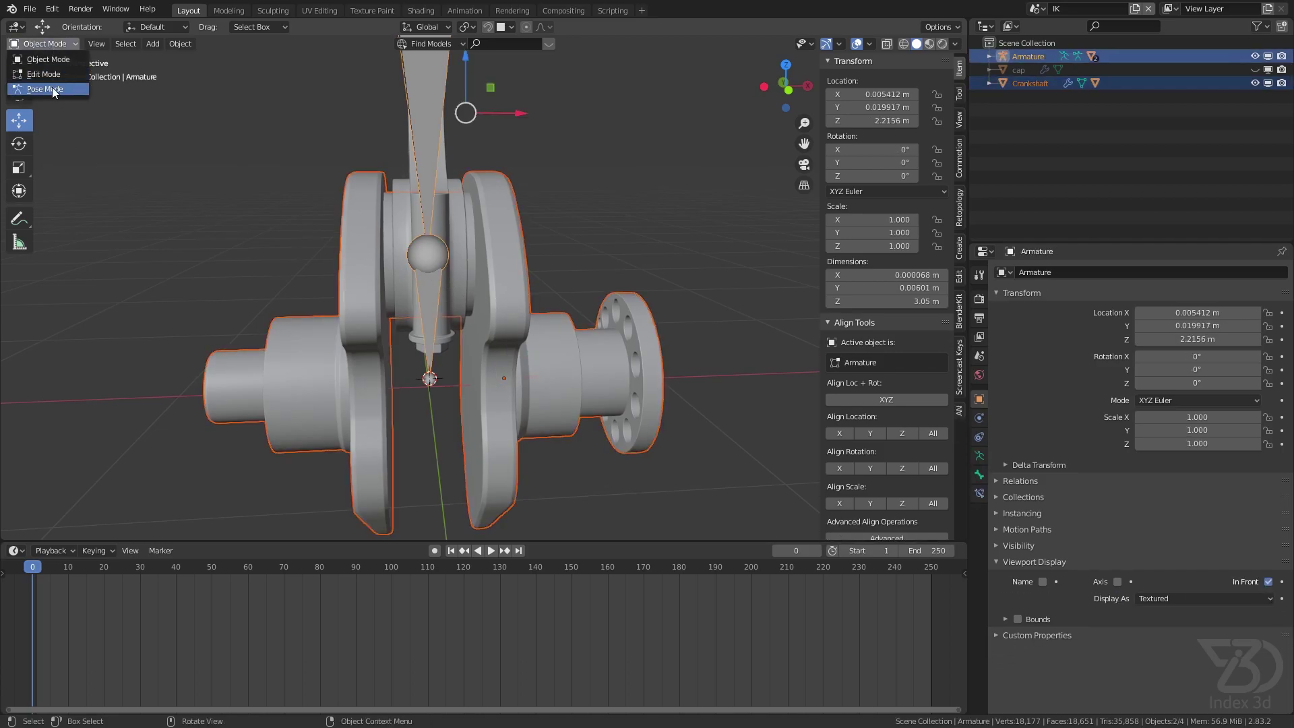
click(51, 87)
middle_drag(438, 337, 431, 329)
key(ctrl+p)
click(430, 330)
key(ctrl+s)
- Try rotating the rod bone, moving the crankshaft bone and rotating the piston head bone to test the rig, cancelling each transform
scroll(431, 329, down, 4)
middle_drag(501, 254, 123, 154)
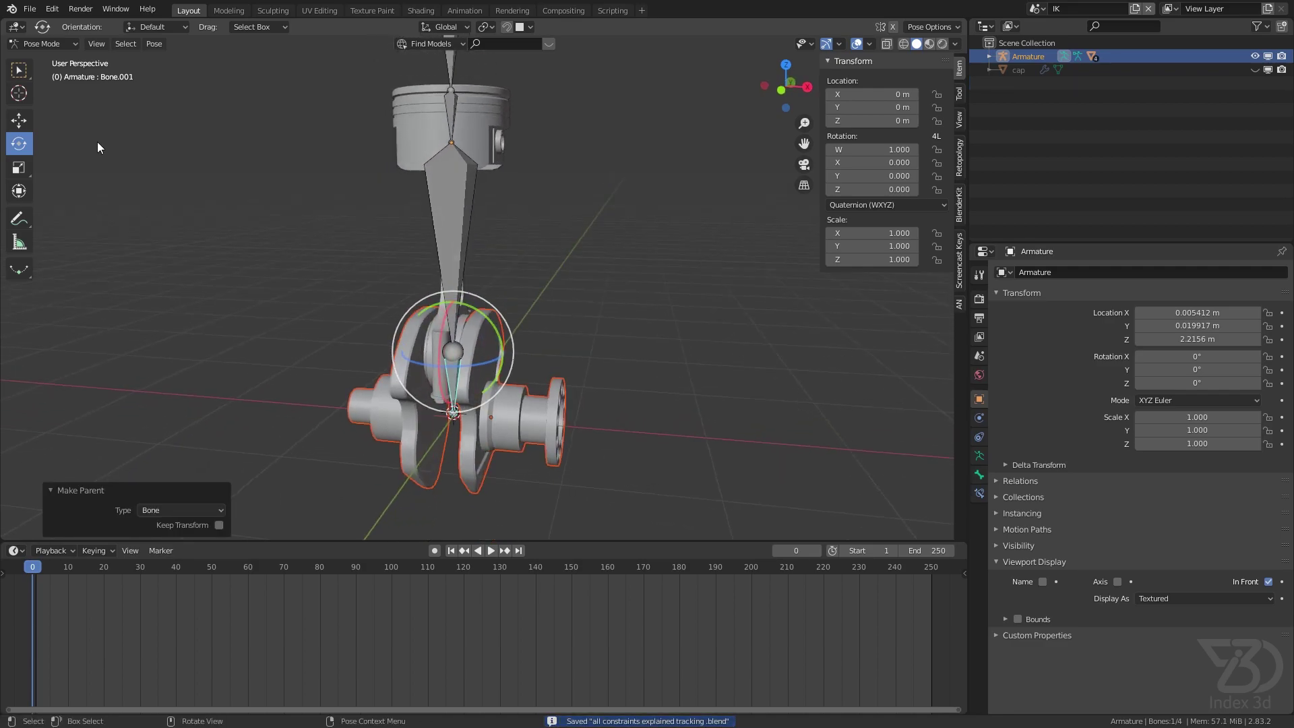
click(455, 213)
key(r)
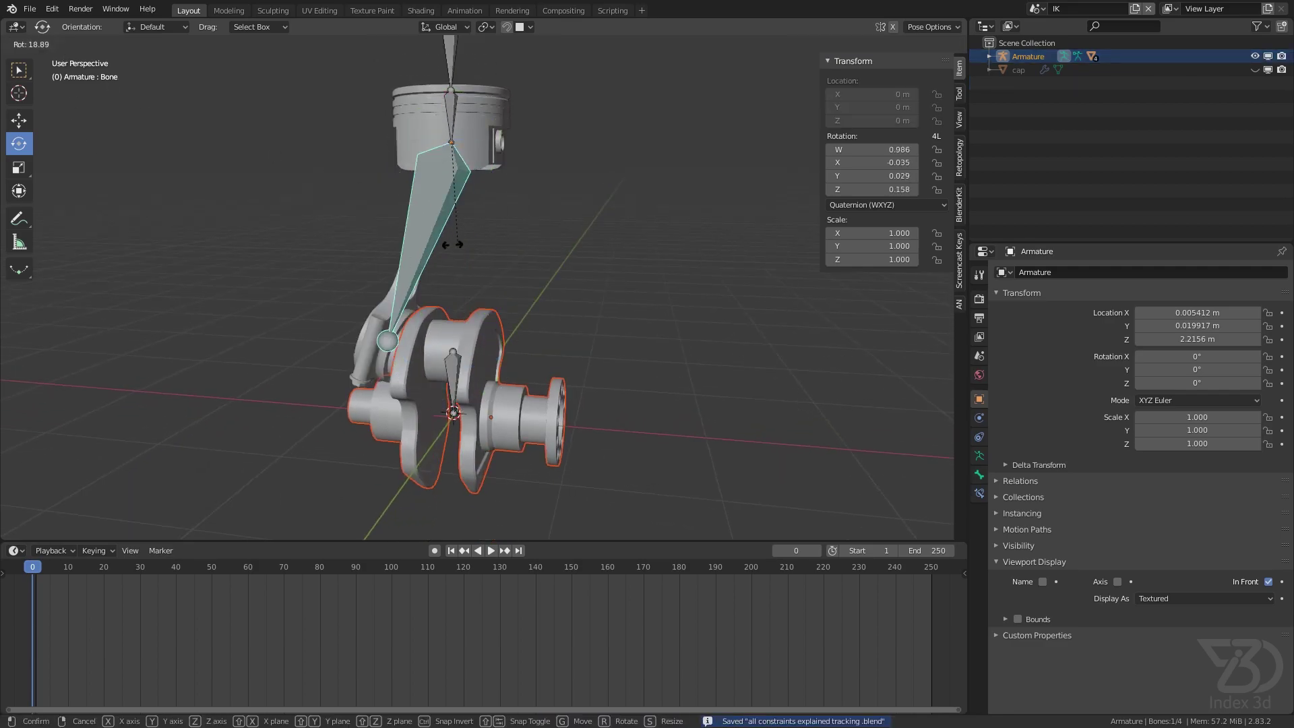
right_click(431, 273)
click(459, 383)
key(g)
right_click(573, 381)
click(450, 114)
key(r)
right_click(499, 209)
- Save the file with the bone-parented piston rig
key(ctrl+s)
shift+middle_drag(518, 357, 464, 309)
key(ctrl+s)
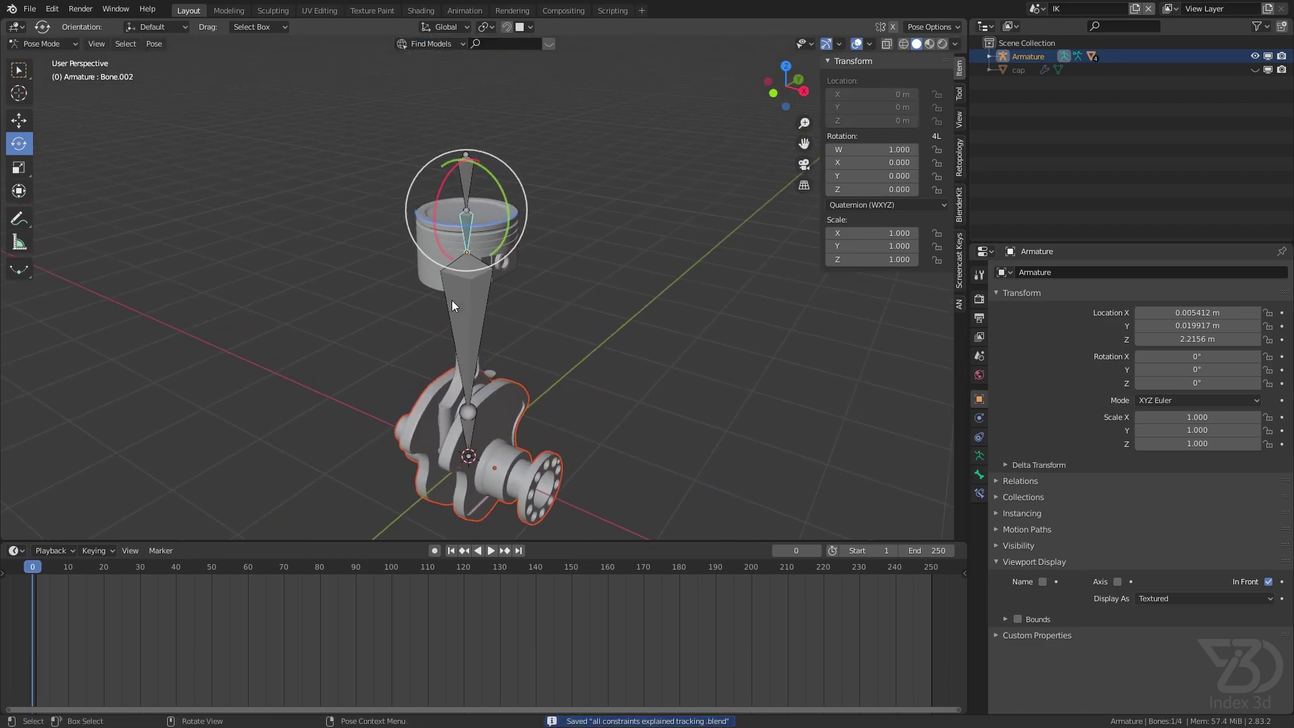
- Add an Inverse Kinematics bone constraint to the long connecting rod bone in Pose Mode
click(458, 303)
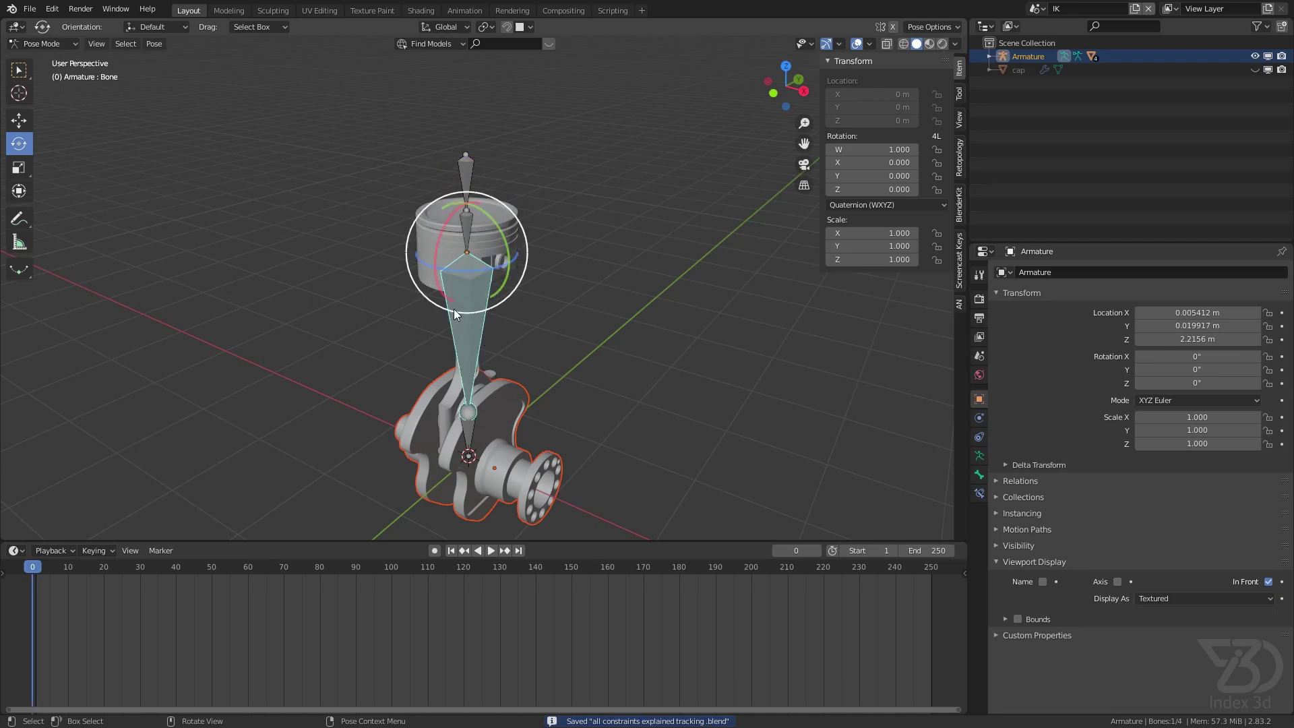
shift+middle_drag(481, 375, 483, 263)
middle_drag(485, 335, 518, 313)
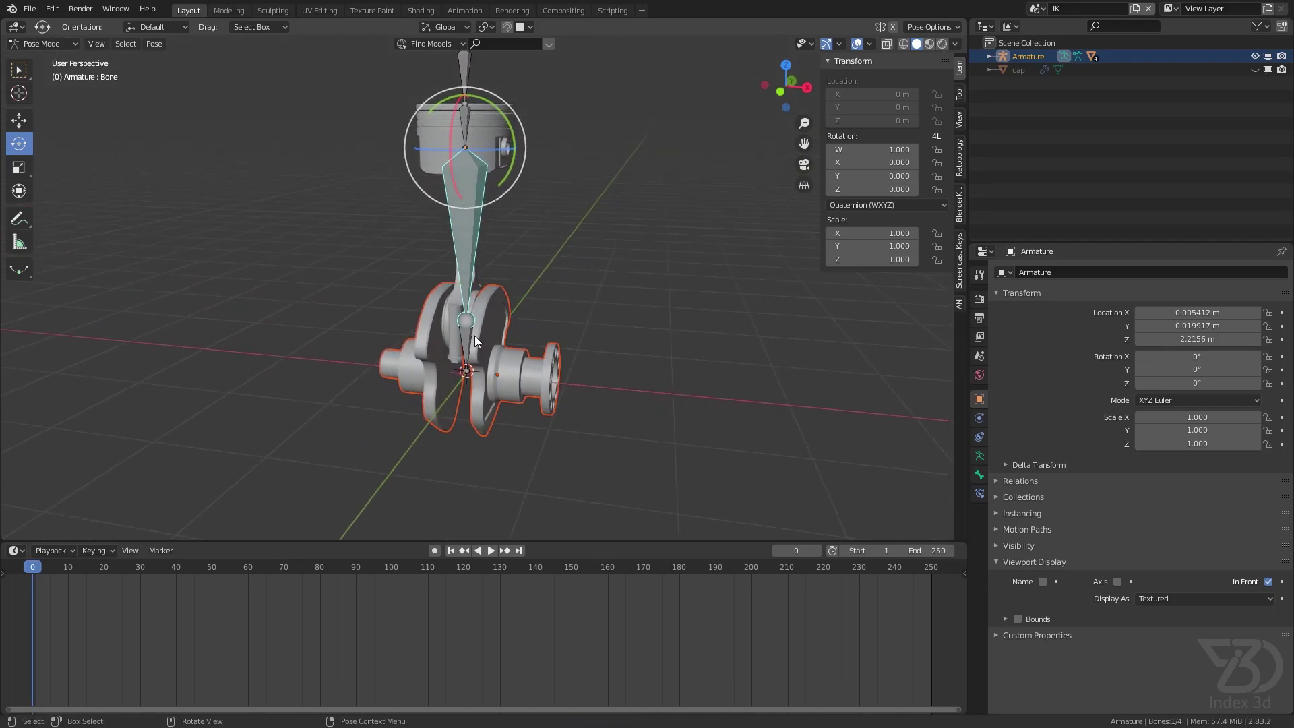
scroll(483, 340, up, 2)
click(980, 493)
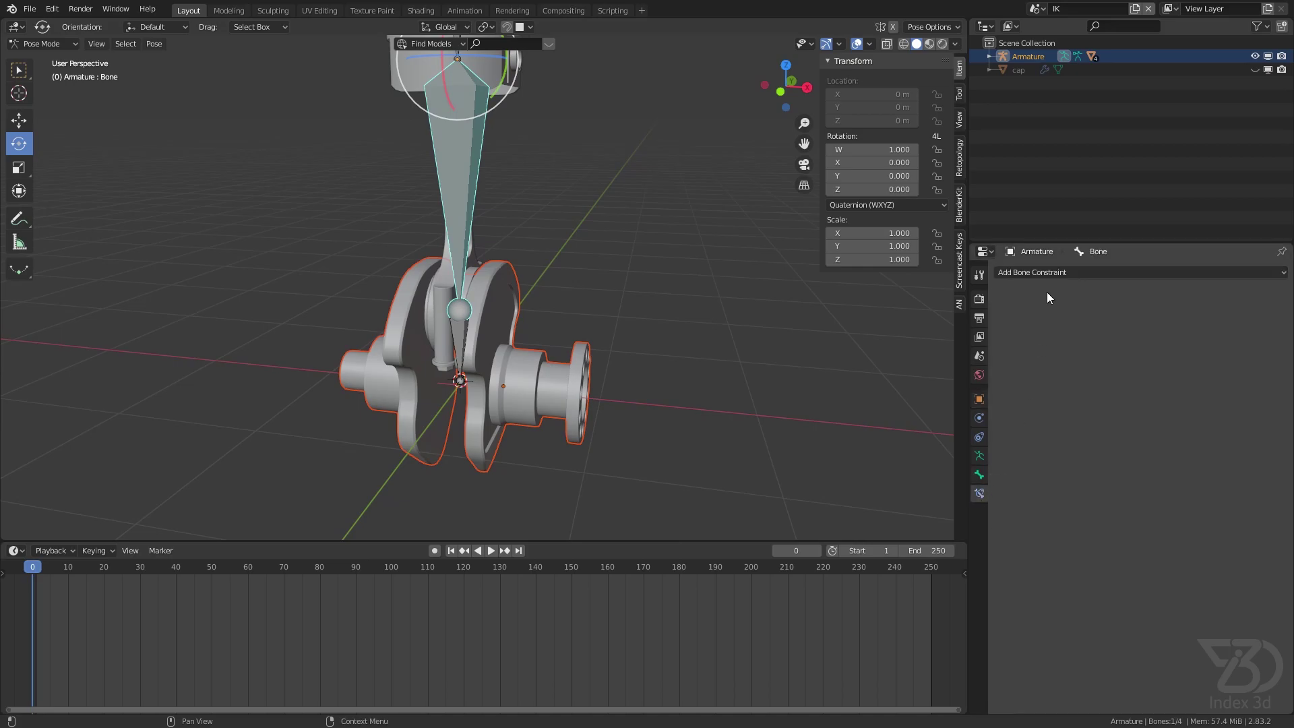
click(1046, 272)
click(1146, 333)
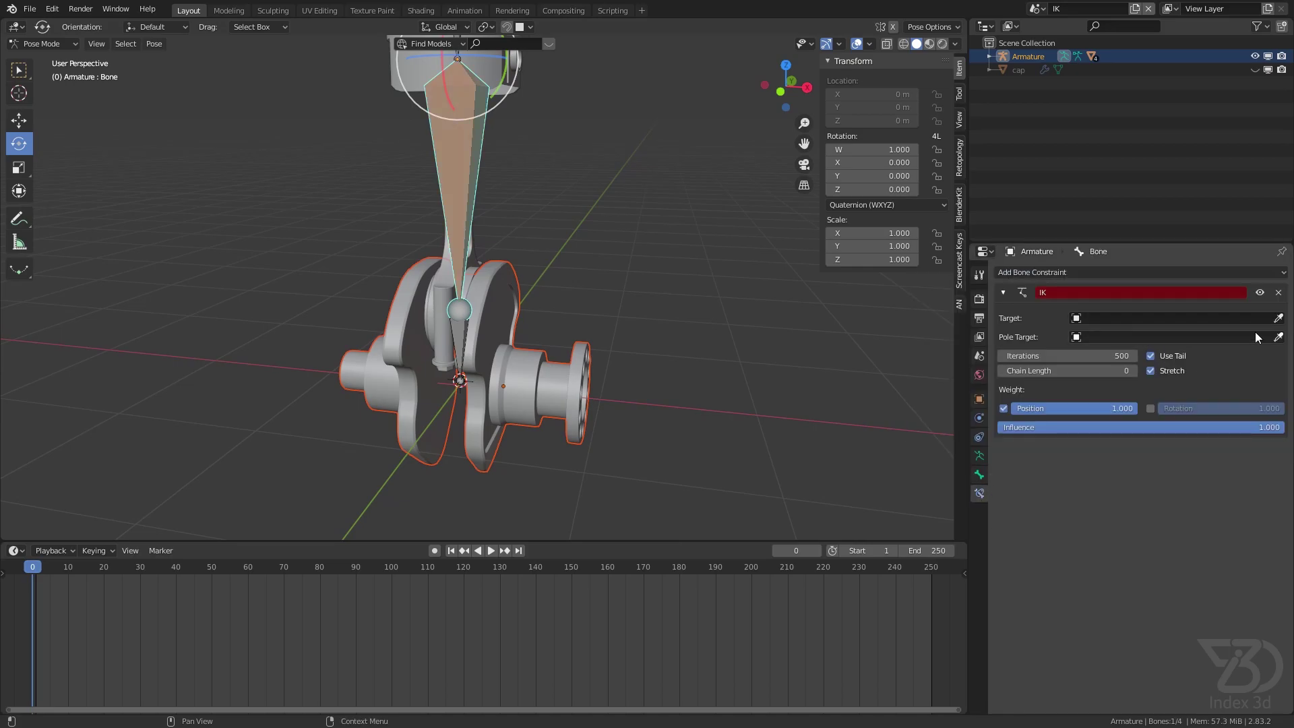
- Rename the short crankshaft bone below the connecting rod bone as target
click(480, 182)
click(459, 336)
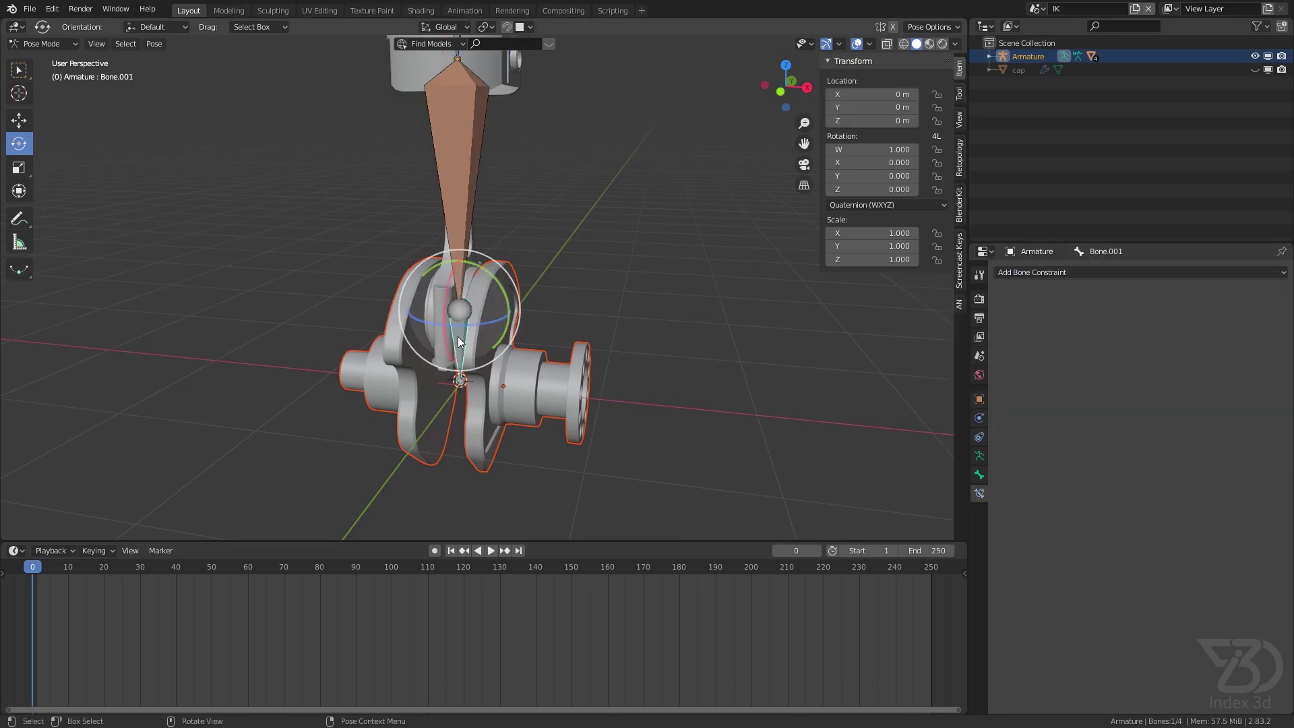
key(F2)
text(targe)
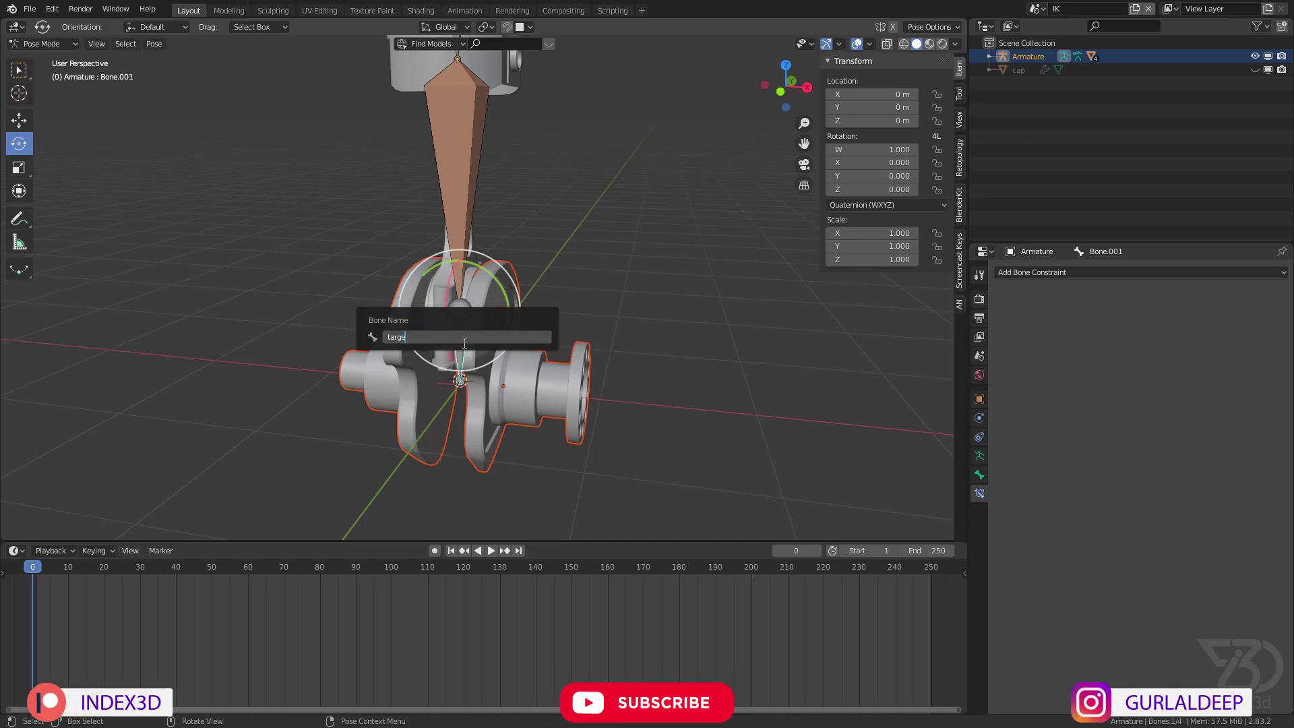
text(t)
key(Return)
- Set the rod bone's IK target to Armature with target as its bone, and save the file
click(465, 217)
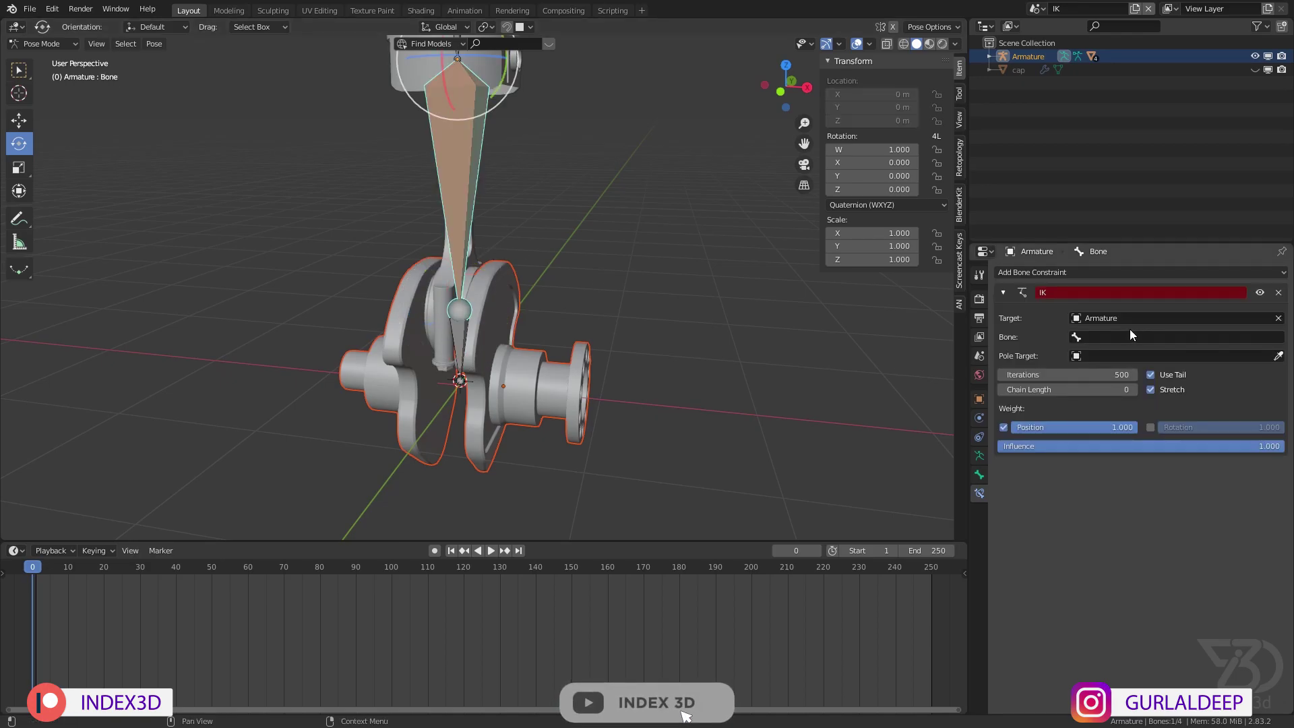
click(1114, 337)
click(1080, 397)
key(ctrl+s)
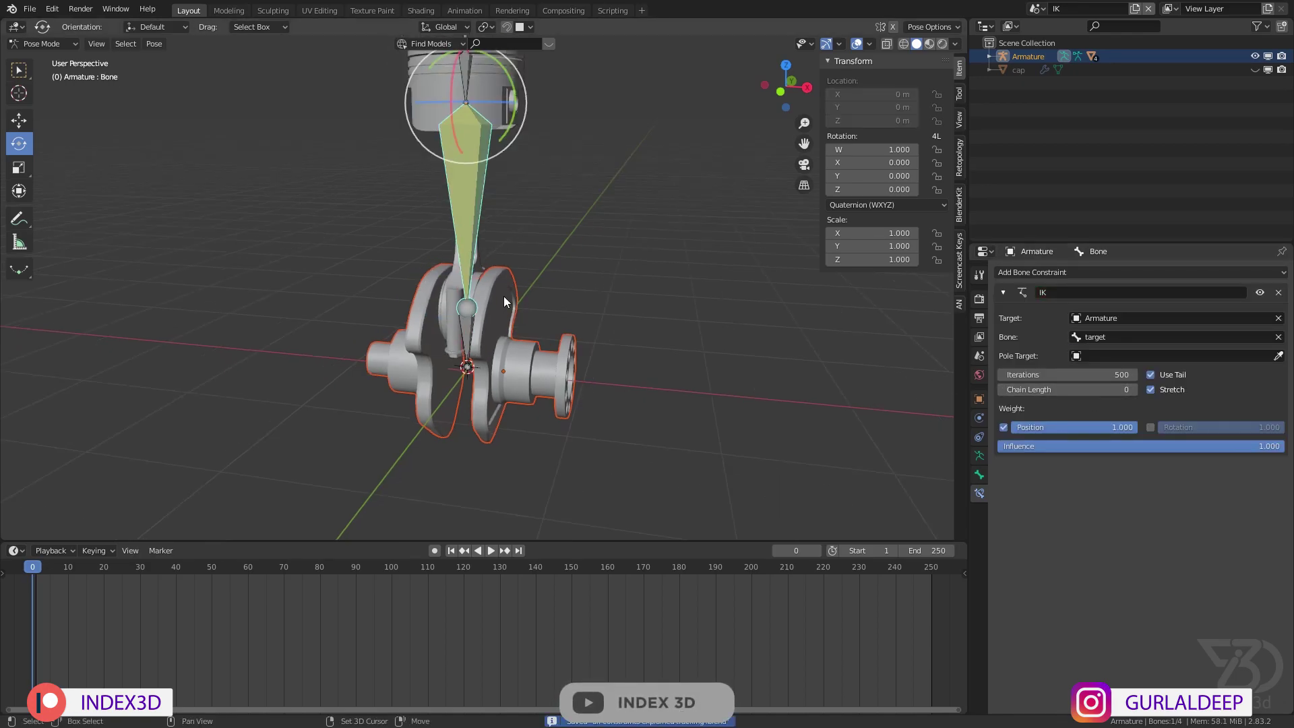
- Duplicate the target bone in Edit Mode and move the copy about 1.11 m along the X axis, beside the crankshaft flange
middle_drag(511, 270, 439, 326)
click(58, 45)
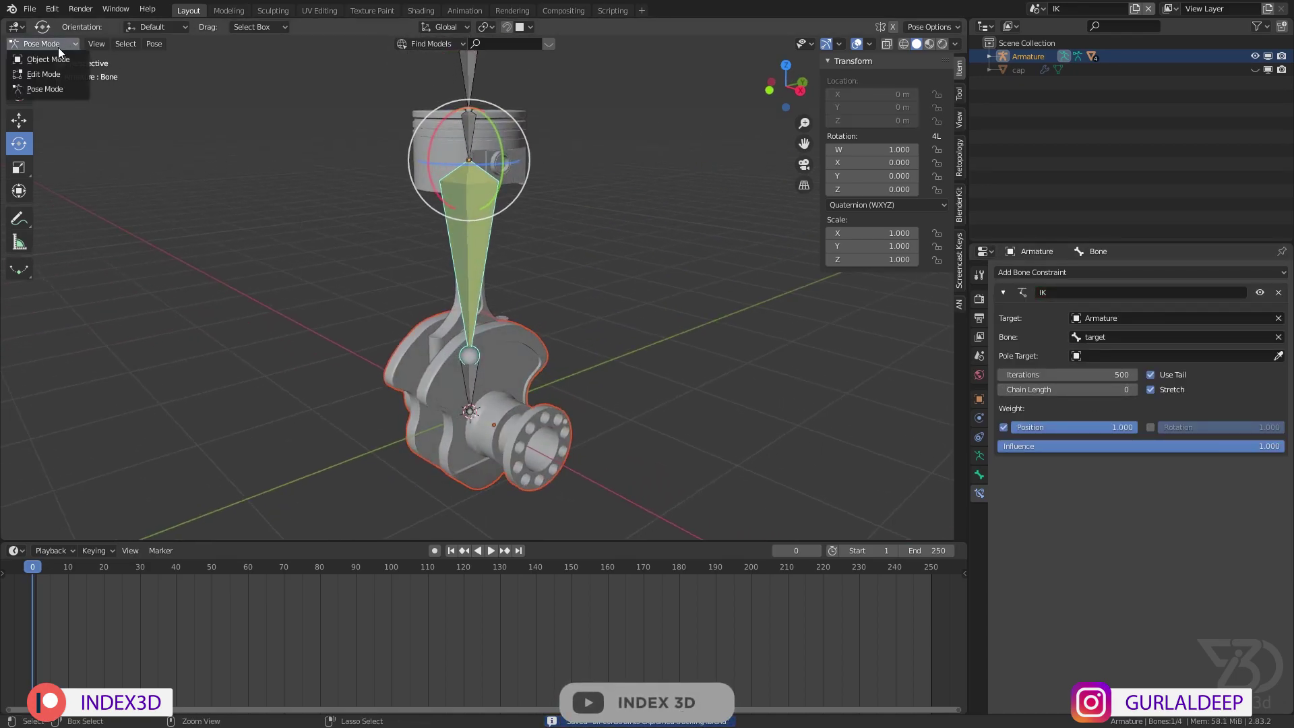
click(466, 378)
middle_drag(473, 387, 450, 298)
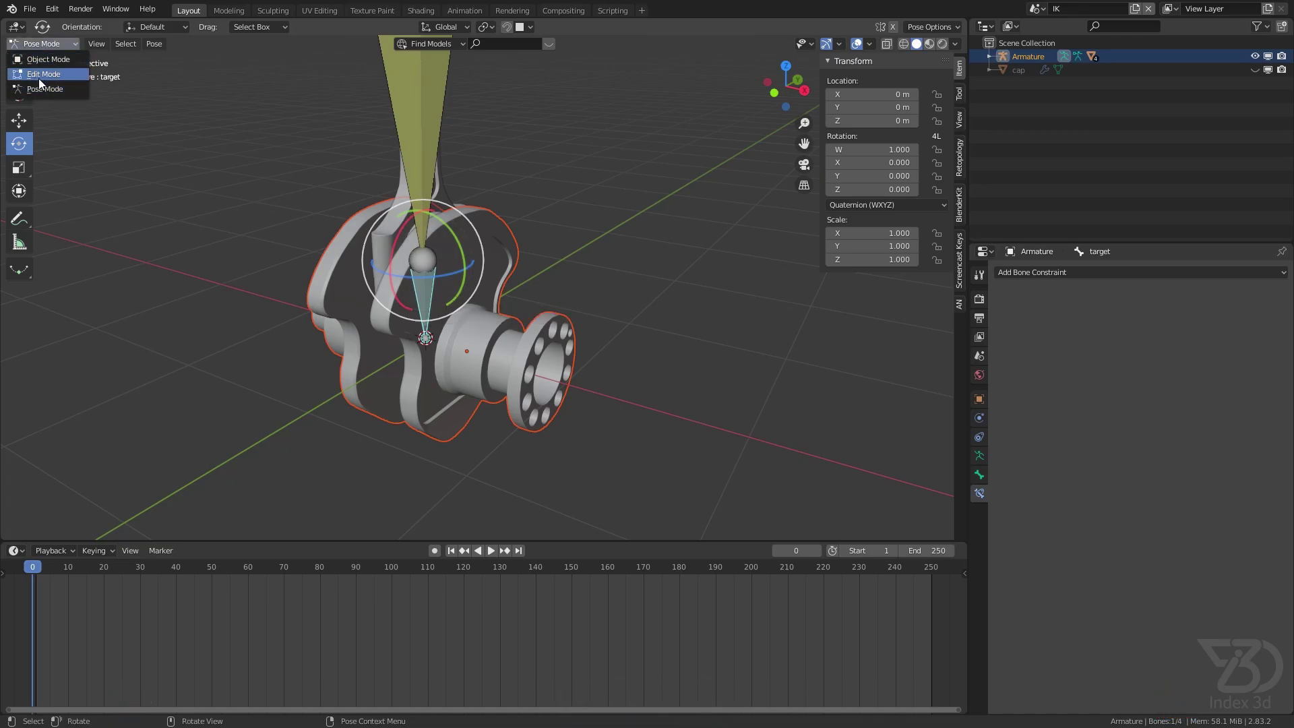
click(37, 76)
key(shift+d)
key(x)
click(603, 356)
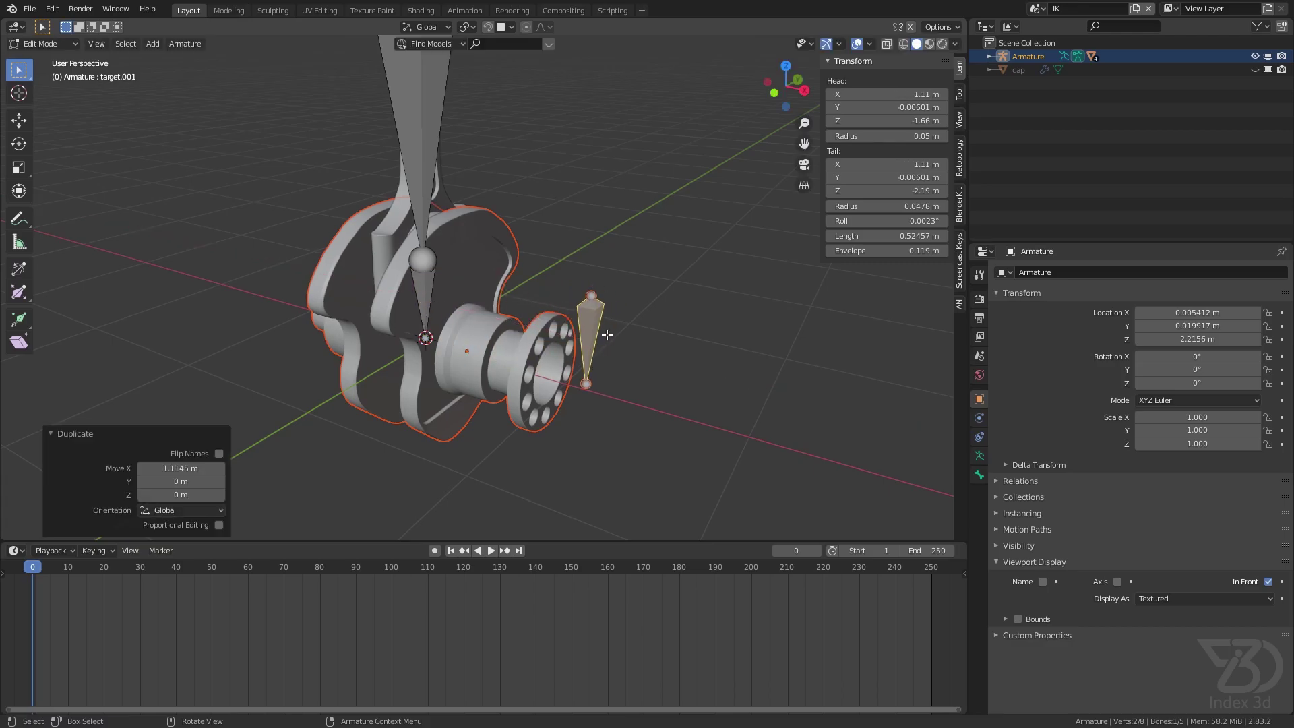
- Rename the duplicated bone as ctrl, switch its direction so it points upward, and save the file
key(F2)
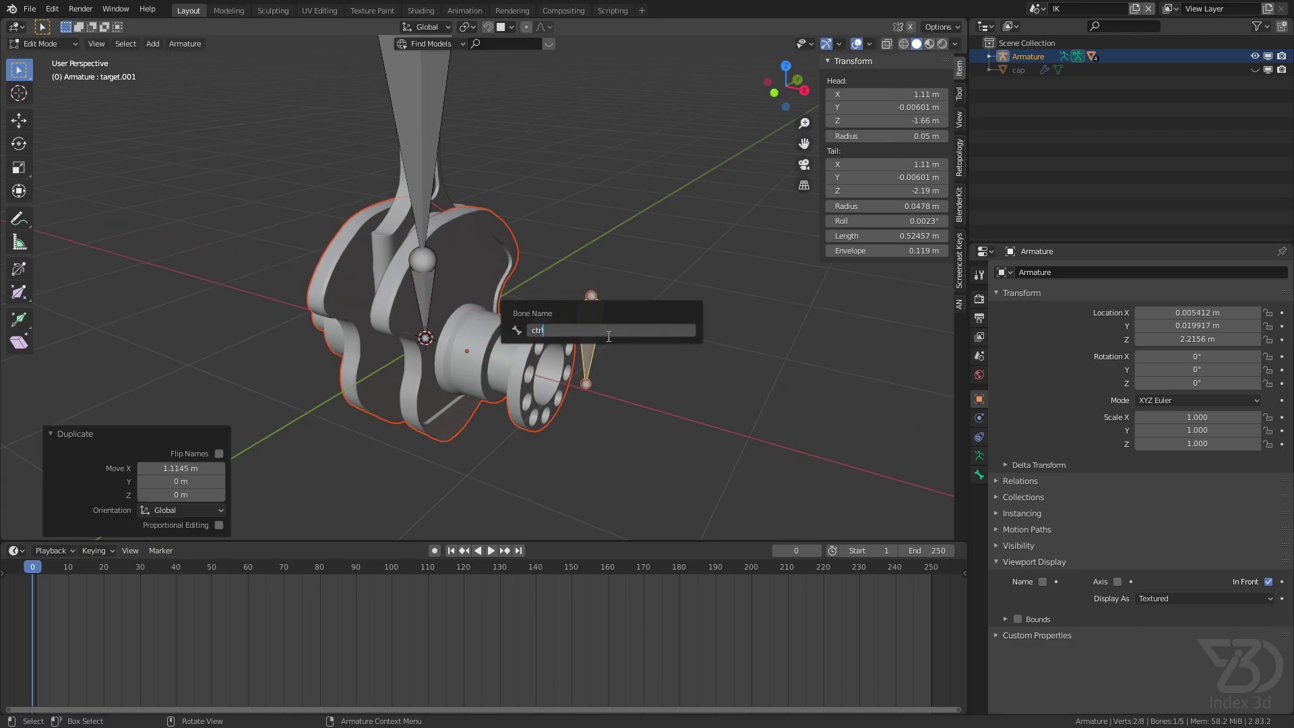
text(ctrl)
key(Return)
right_click(602, 330)
click(601, 330)
middle_drag(602, 330, 594, 368)
key(ctrl+s)
- Try rotating the unparented ctrl bone about the X axis in Pose Mode, and undo the rotation
click(46, 44)
click(42, 60)
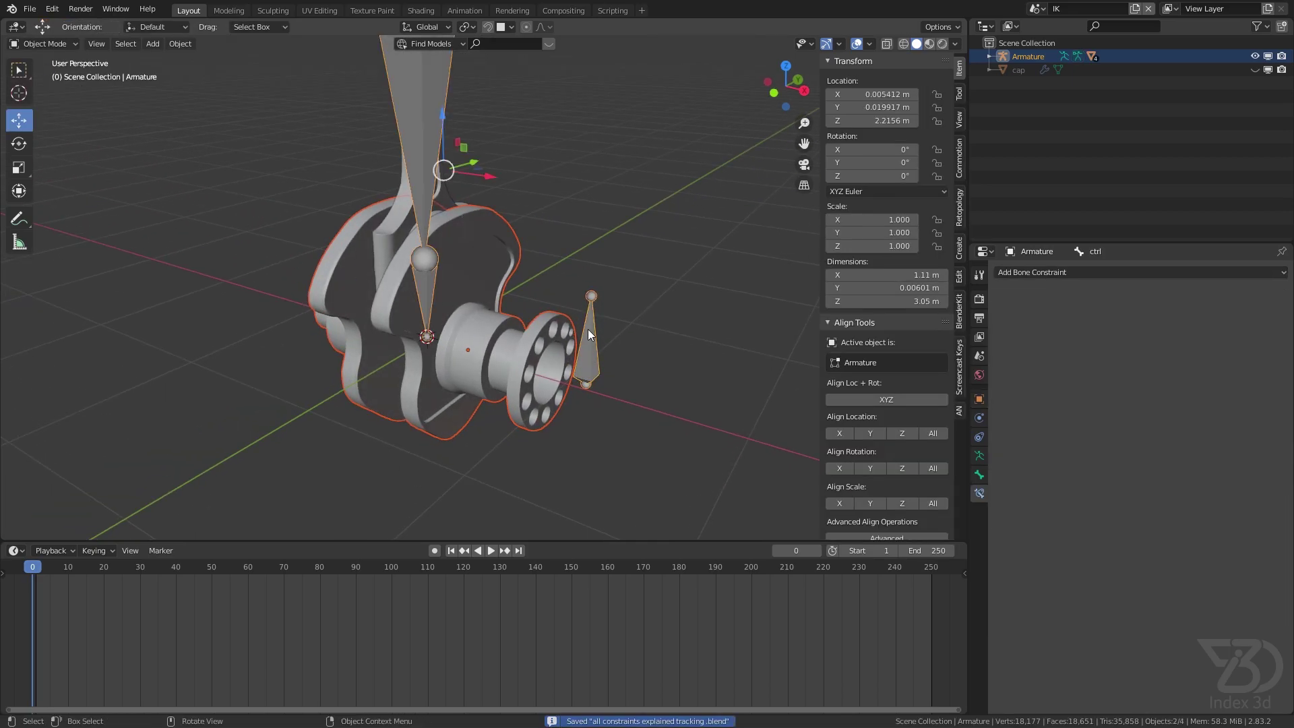
click(44, 88)
middle_drag(429, 297, 411, 328)
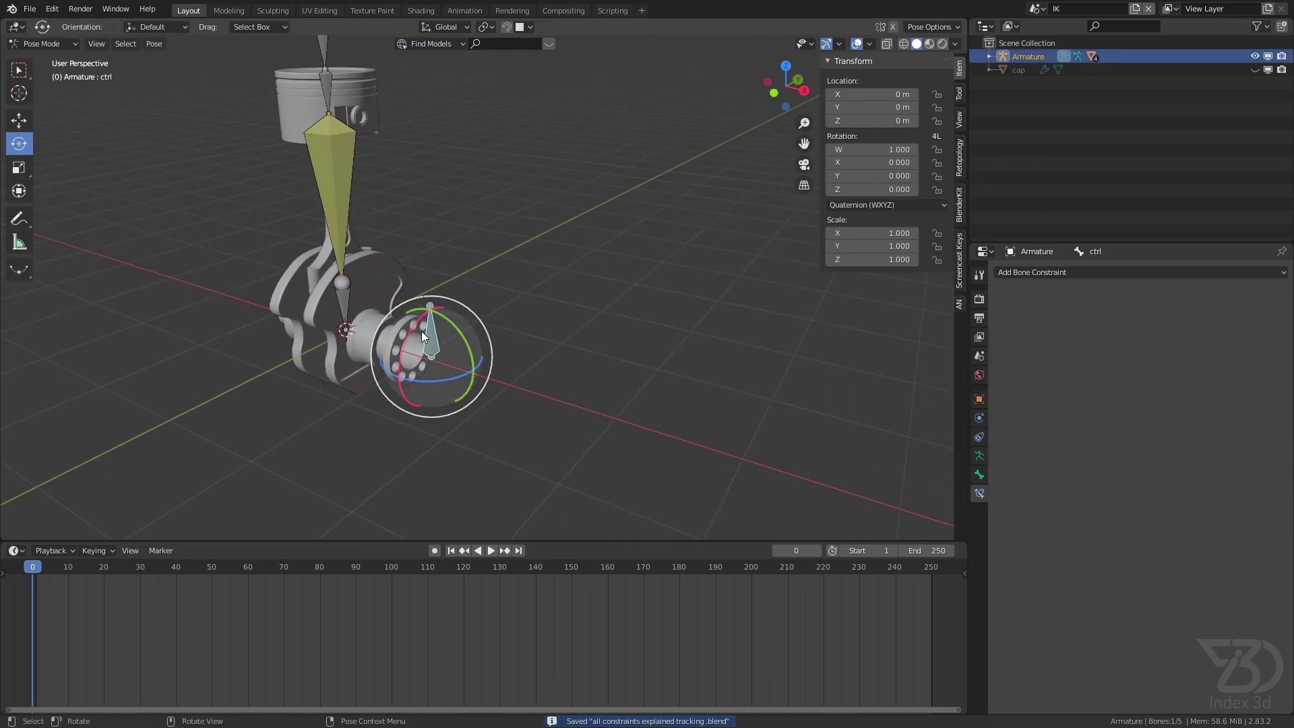
drag(411, 328, 515, 370)
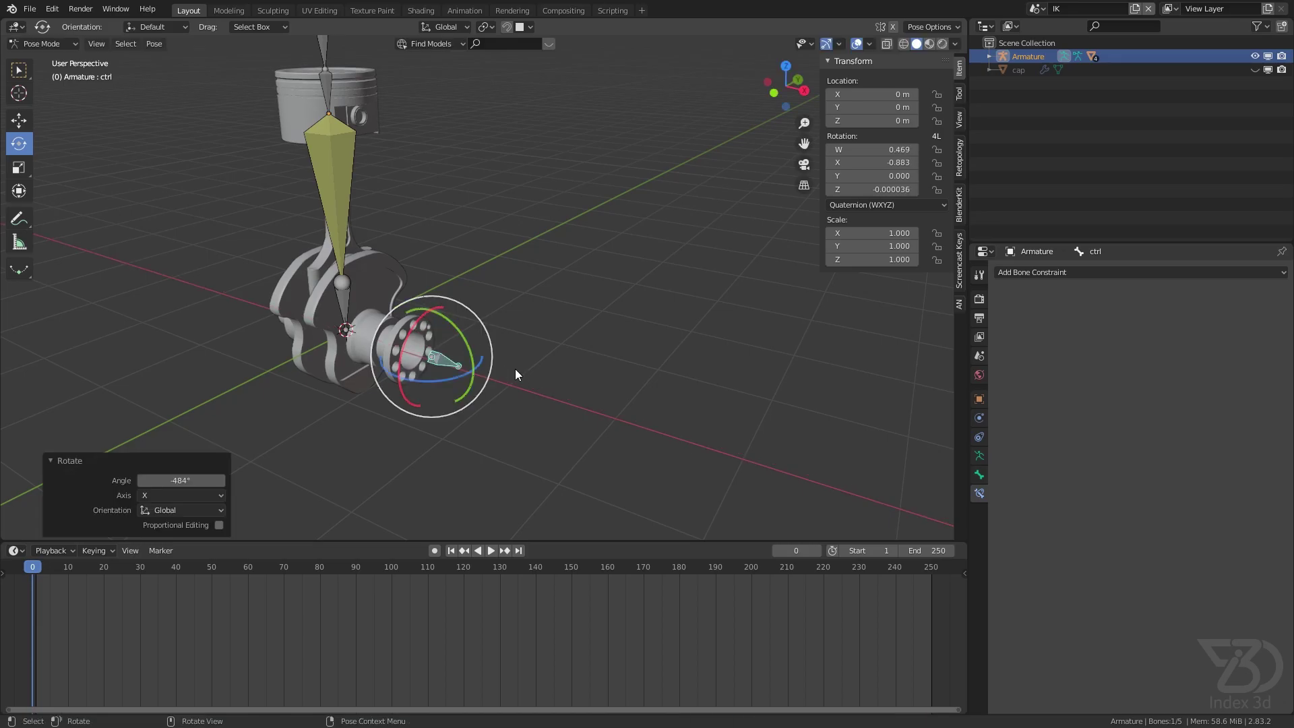
key(ctrl+z)
- Parent the target bone to the ctrl bone in Edit Mode with Keep Offset, save the file and return to Pose Mode
scroll(355, 308, up, 2)
click(346, 291)
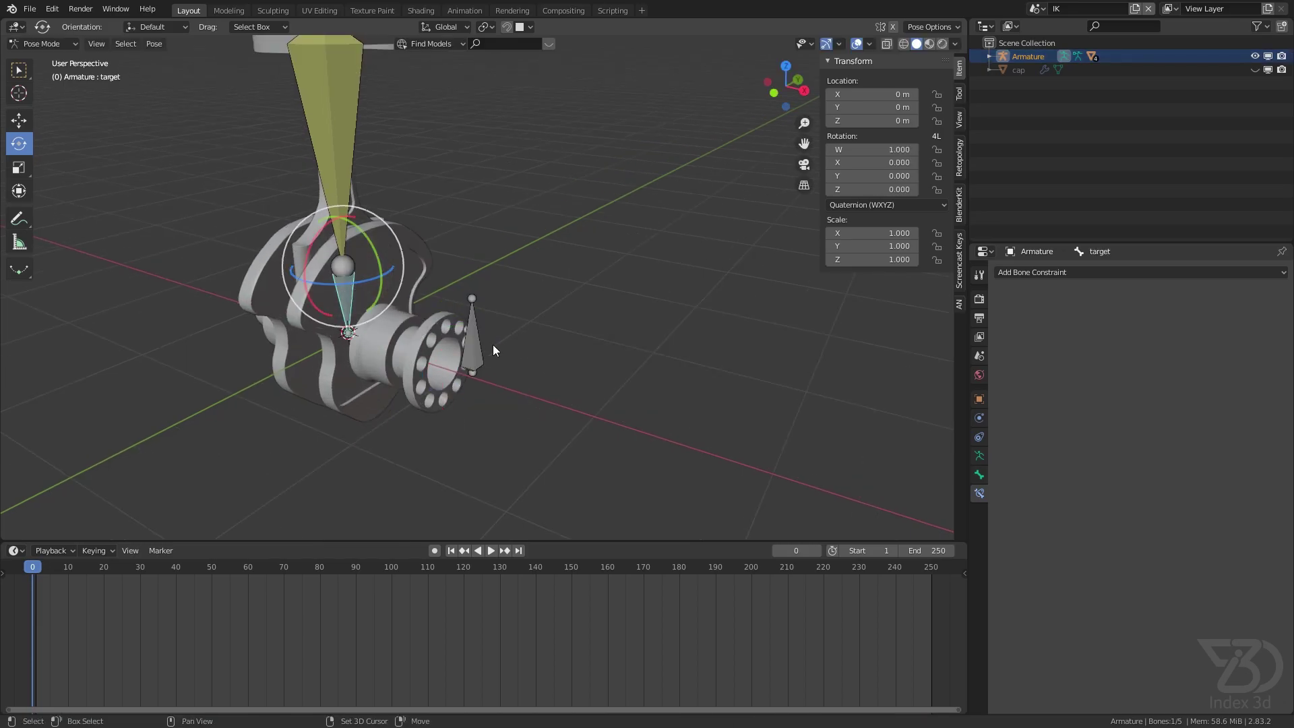
click(47, 43)
click(44, 73)
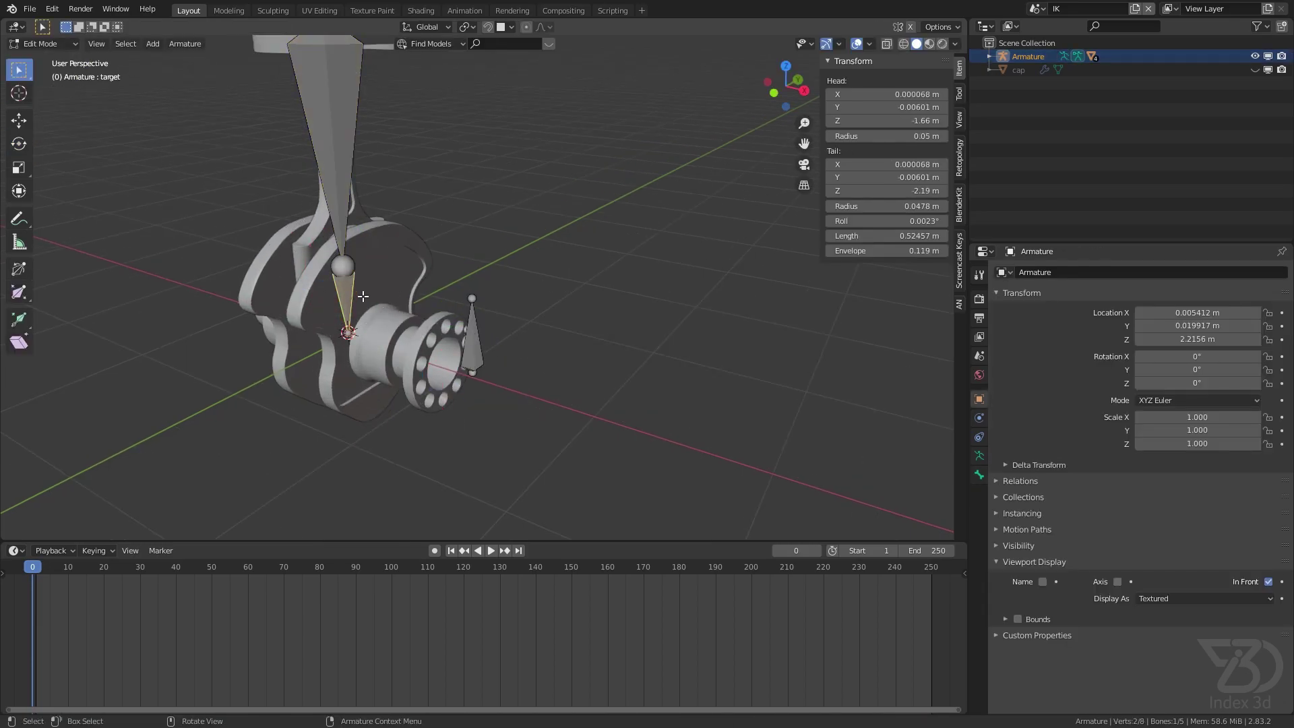
shift+click(491, 347)
key(ctrl+p)
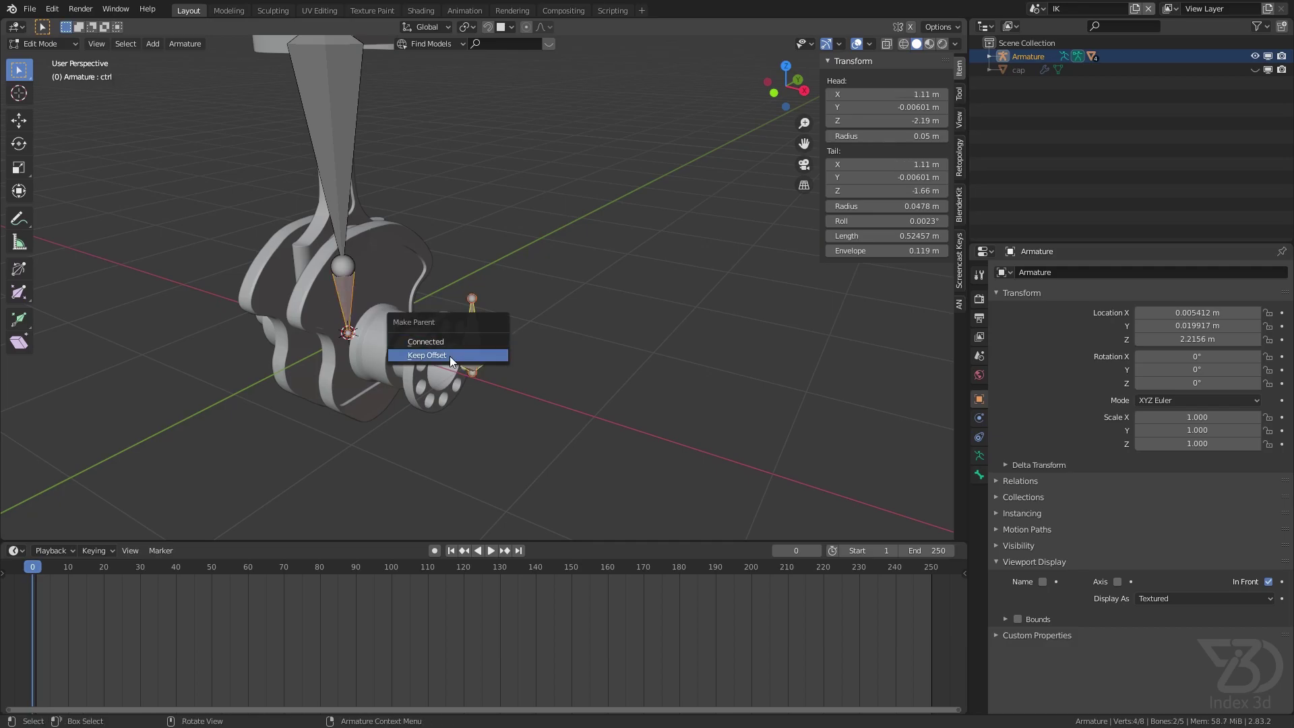
click(450, 357)
key(ctrl+s)
click(42, 43)
click(44, 88)
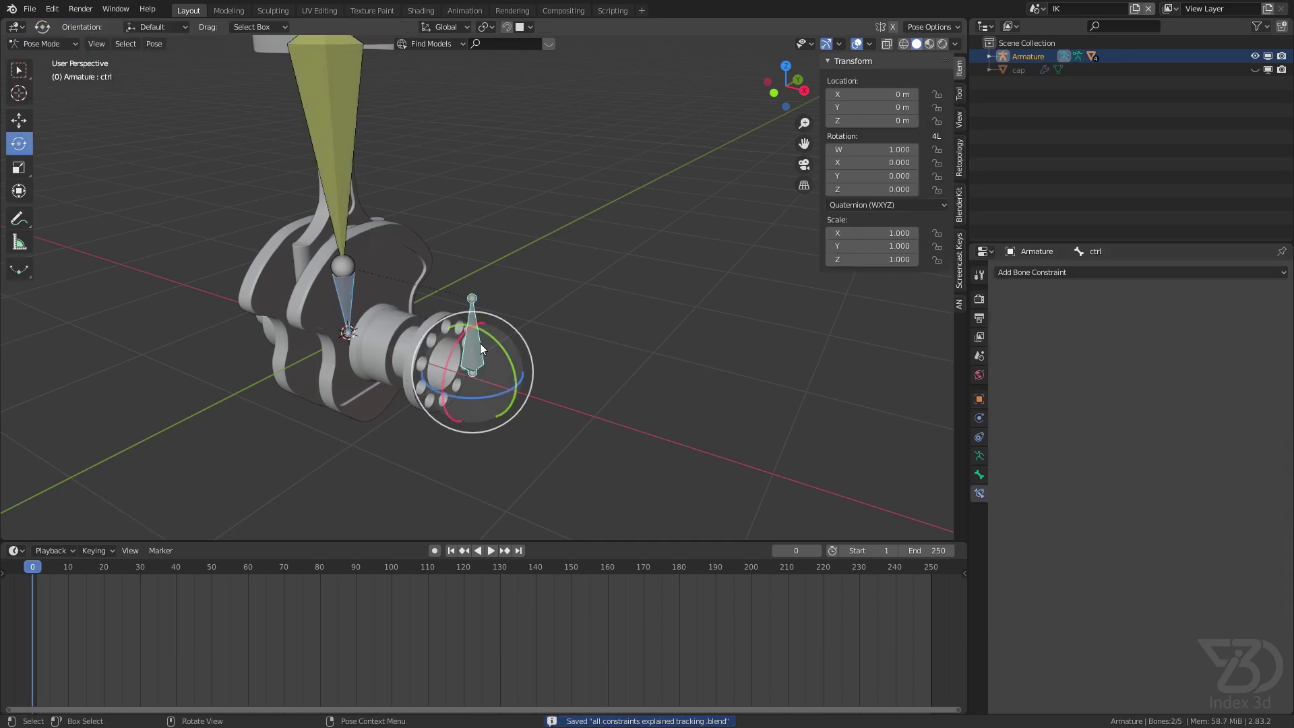
- Test the new parenting by rotating the ctrl bone about X, undo the rotation and save the file
drag(461, 341, 522, 396)
key(ctrl+z)
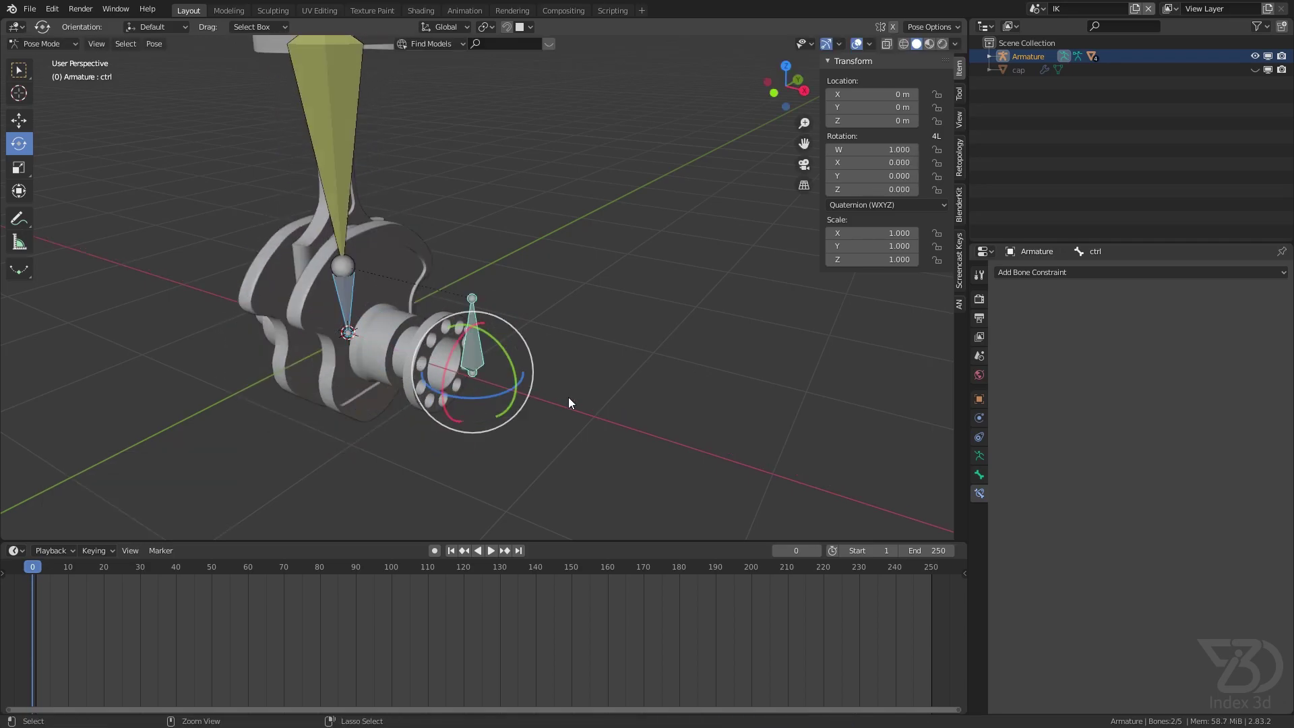
key(ctrl+s)
- Set IK Stretch to 1.000 for the topmost bone above the piston head
scroll(406, 287, down, 3)
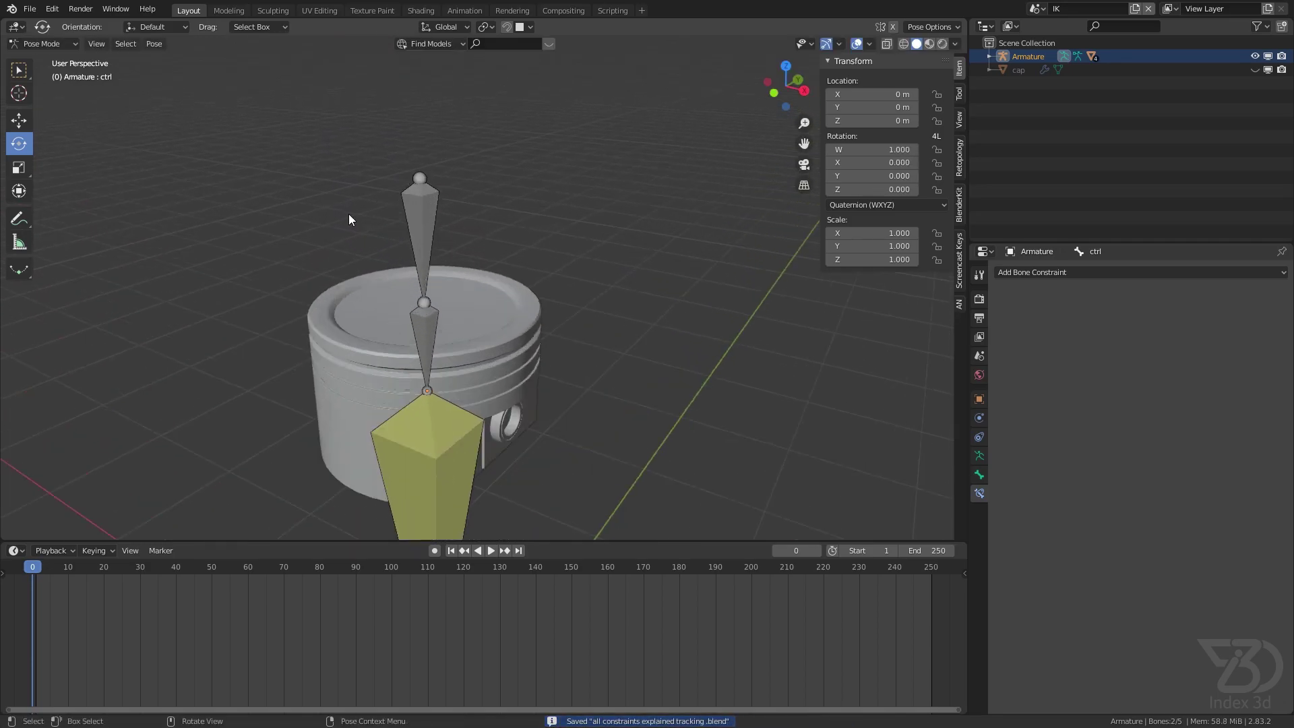
click(421, 210)
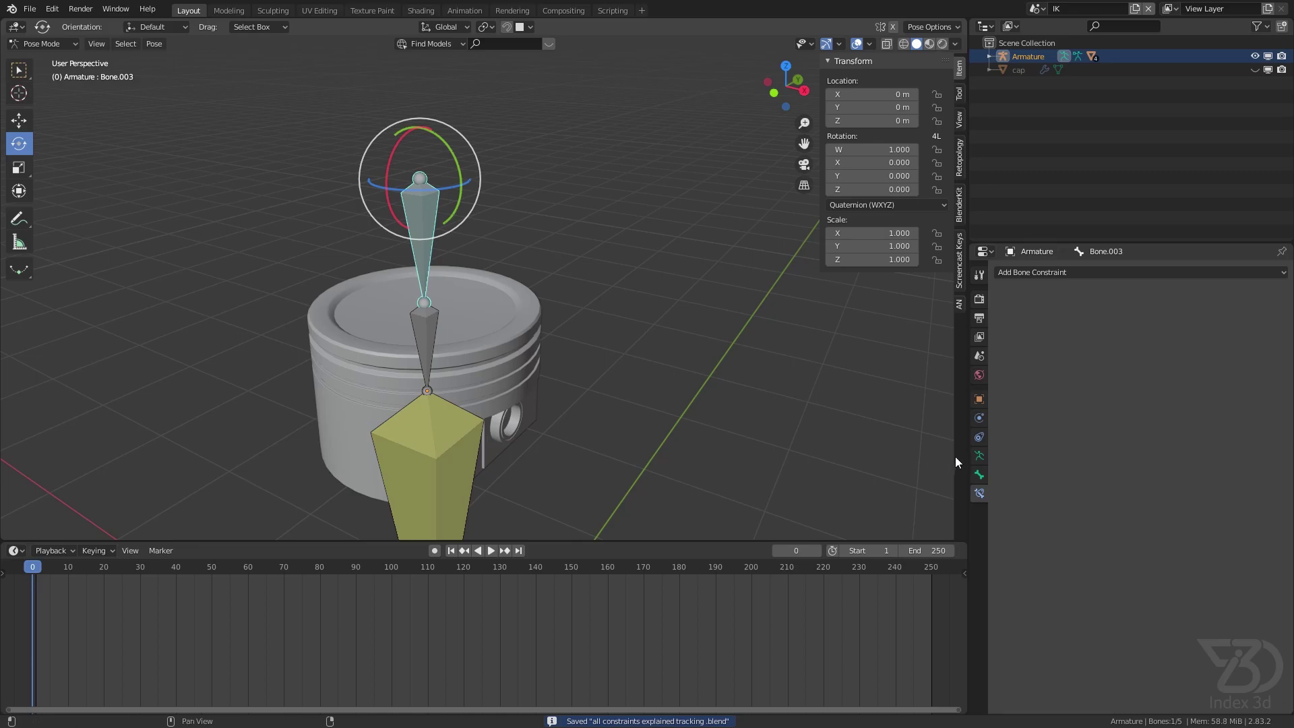
click(980, 475)
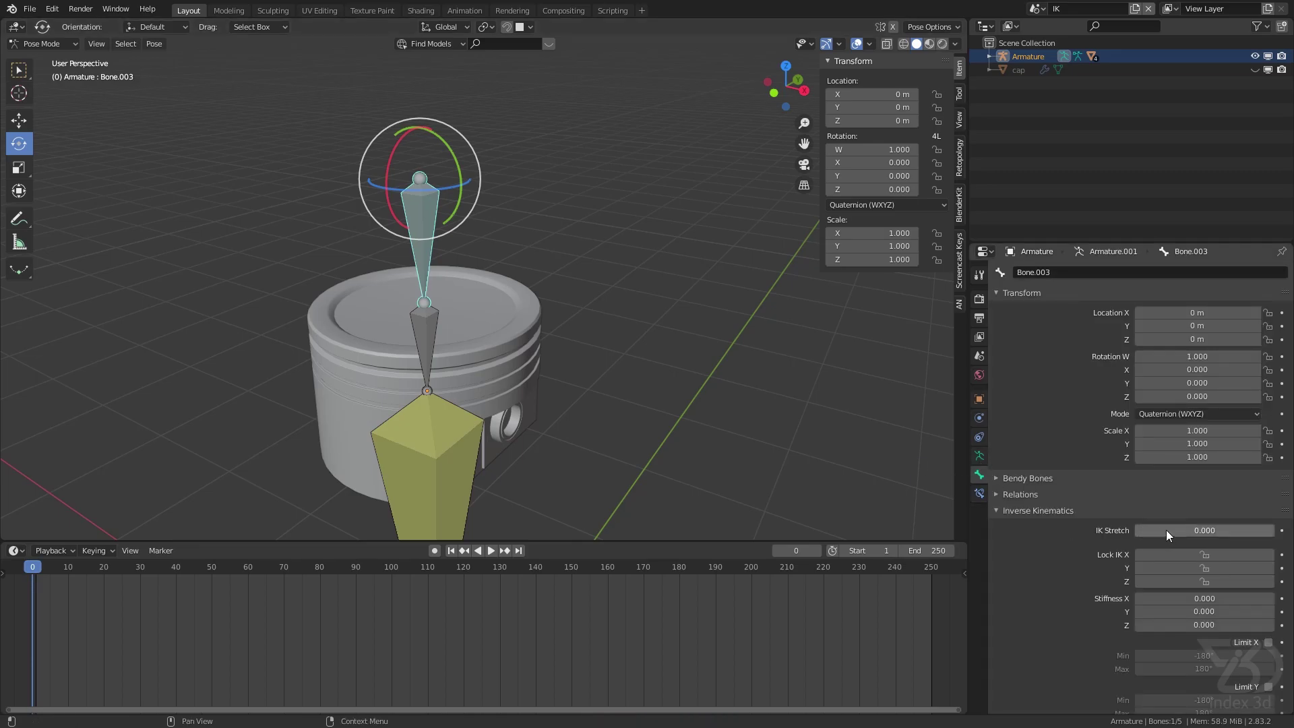
drag(1154, 536, 1277, 533)
- Test the IK stretch by rotating the ctrl bone, undo the rotation and save the file
scroll(608, 371, down, 3)
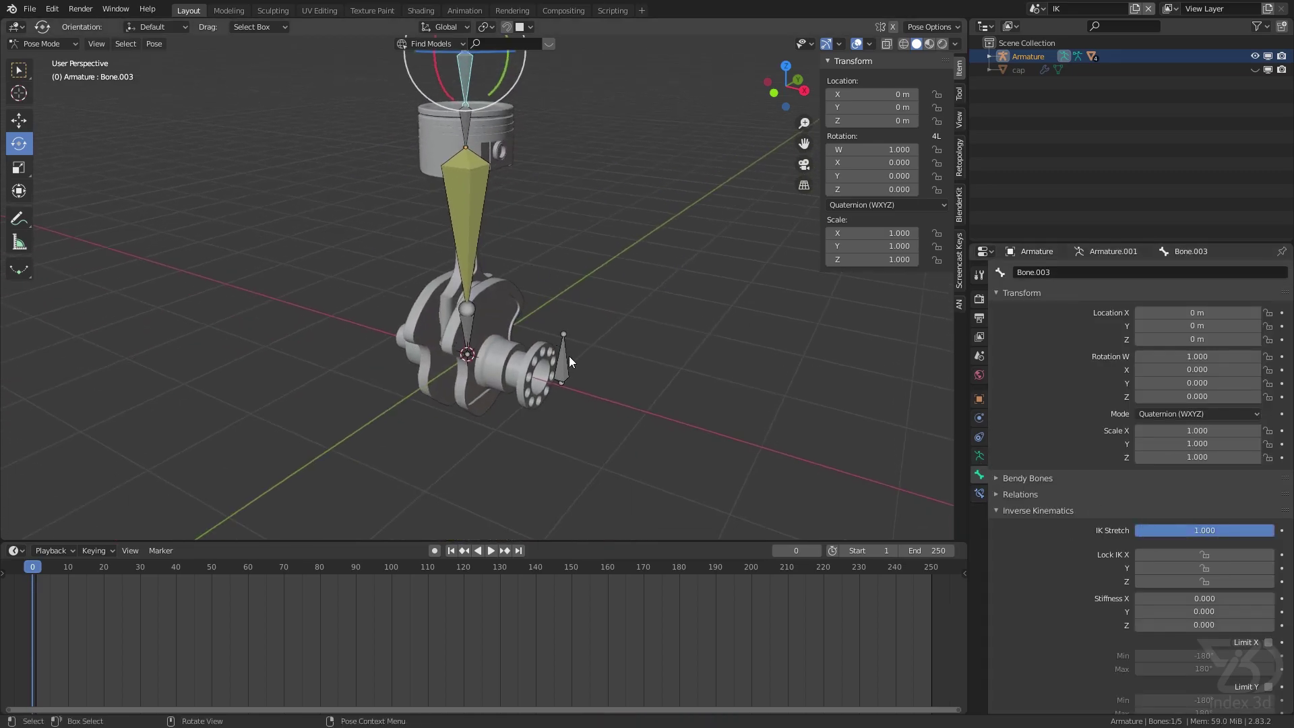
click(564, 368)
shift+middle_drag(565, 369, 510, 402)
drag(494, 386, 539, 395)
key(ctrl+z)
key(ctrl+s)
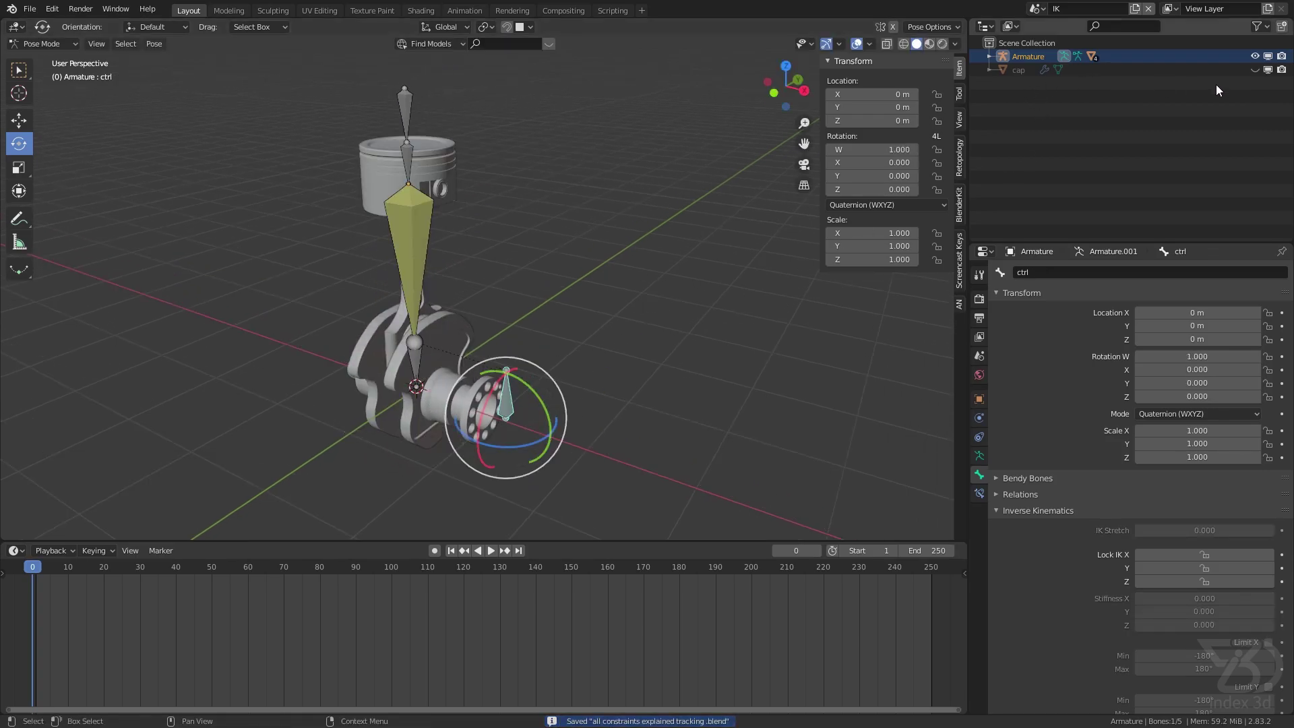
- Unhide the cap object around the piston head
click(1255, 70)
scroll(401, 157, up, 3)
mouse_move(427, 181)
middle_down()
mouse_move(467, 157)
mouse_move(498, 173)
mouse_move(438, 199)
middle_up()
scroll(496, 172, down, 4)
- Try rotating the ctrl bone to check the piston's motion inside the cap, restore its rotation and save the file
drag(484, 342, 533, 322)
middle_drag(526, 316, 497, 98)
drag(486, 317, 562, 317)
key(ctrl+s)
key(alt+r)
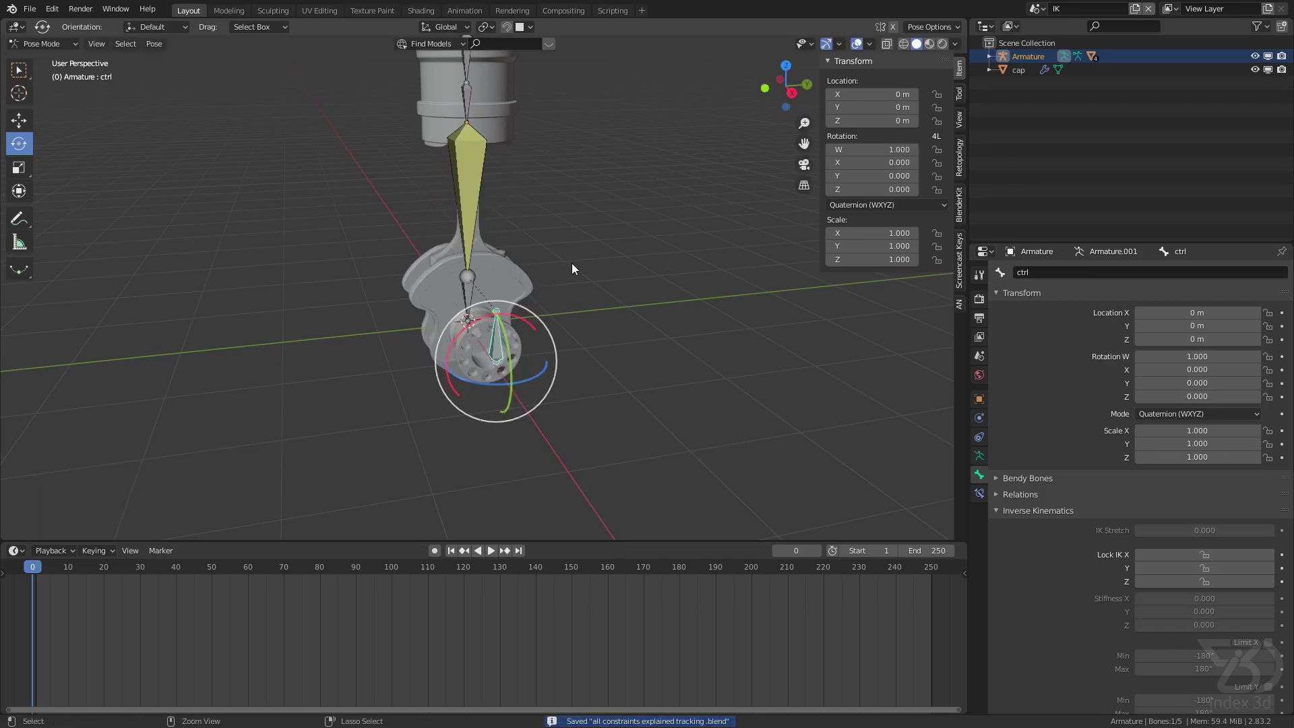
- Lock IK X for the topmost bone and the small piston head bone below it
middle_drag(547, 233, 479, 180)
click(483, 155)
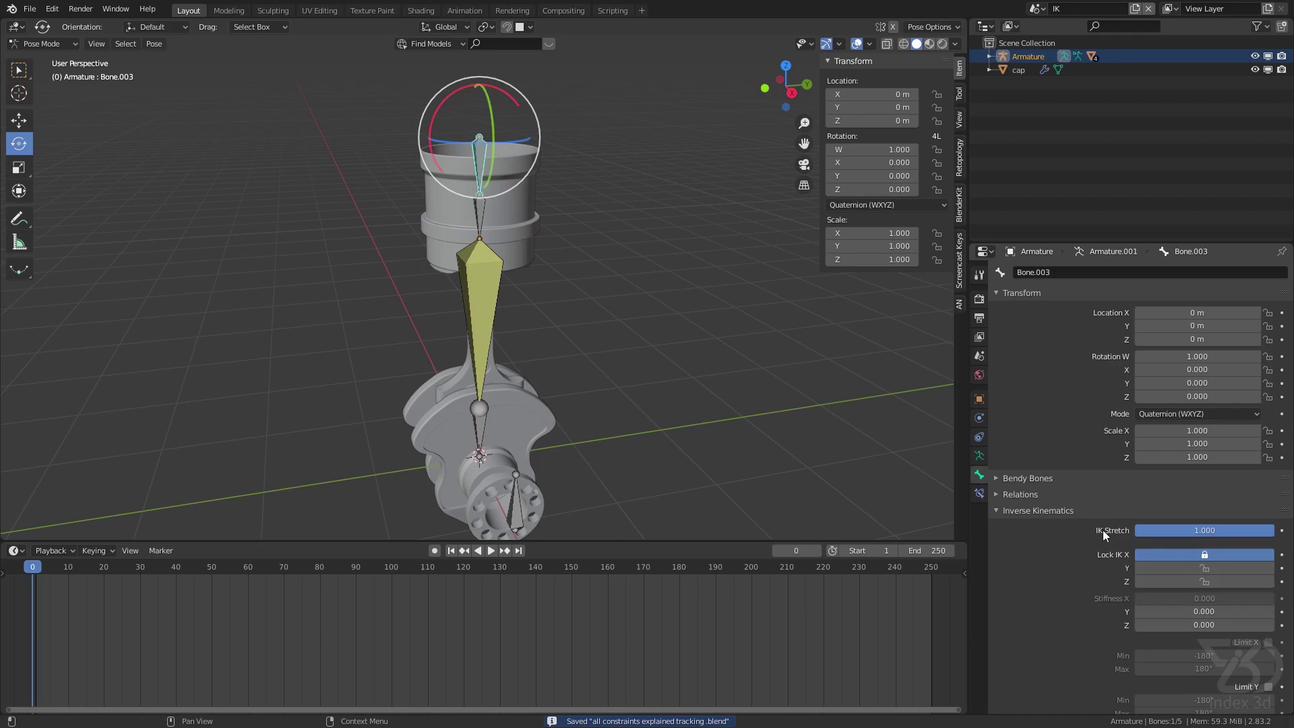
click(483, 217)
click(1199, 554)
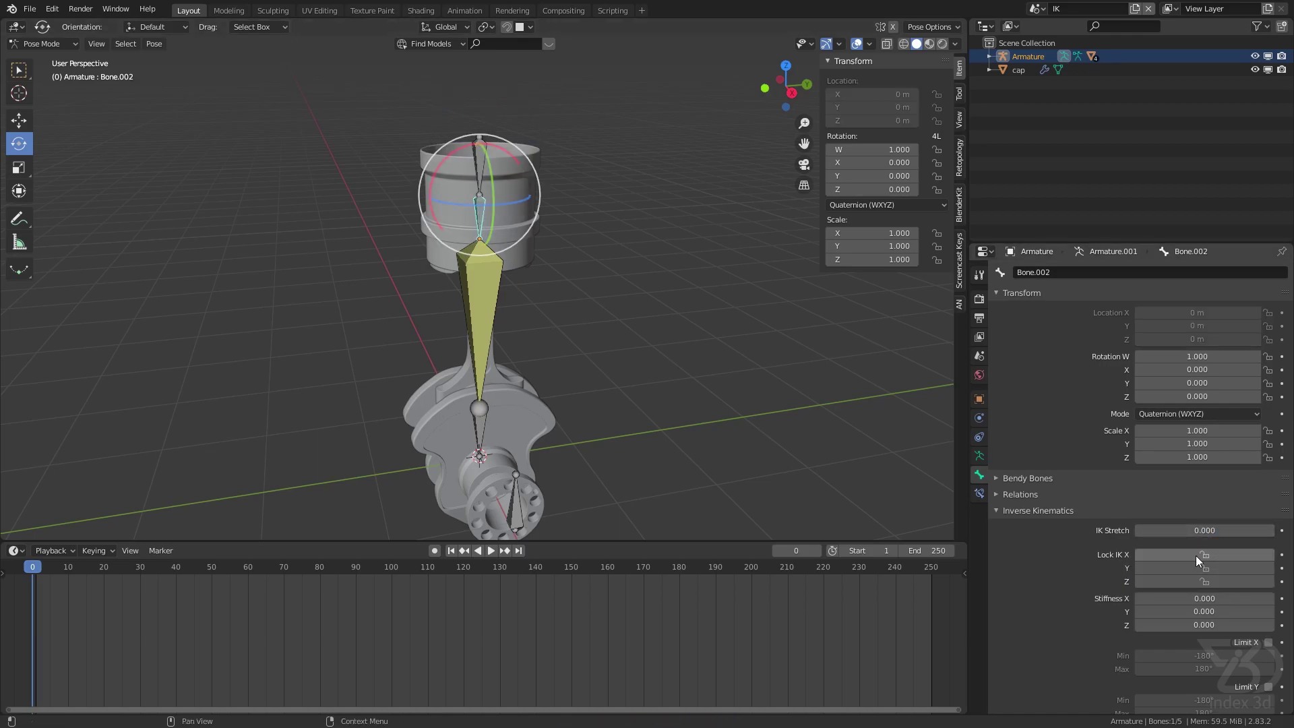
- Test the locked IK axis by rotating the ctrl bone, undo the rotation and save the file
middle_drag(910, 465, 569, 370)
scroll(548, 393, up, 2)
click(537, 407)
drag(515, 397, 596, 421)
key(ctrl+z)
key(ctrl+s)
- Display the IK constraint settings of the long connecting rod bone
shift+middle_drag(518, 298, 500, 361)
middle_drag(487, 319, 512, 317)
click(492, 297)
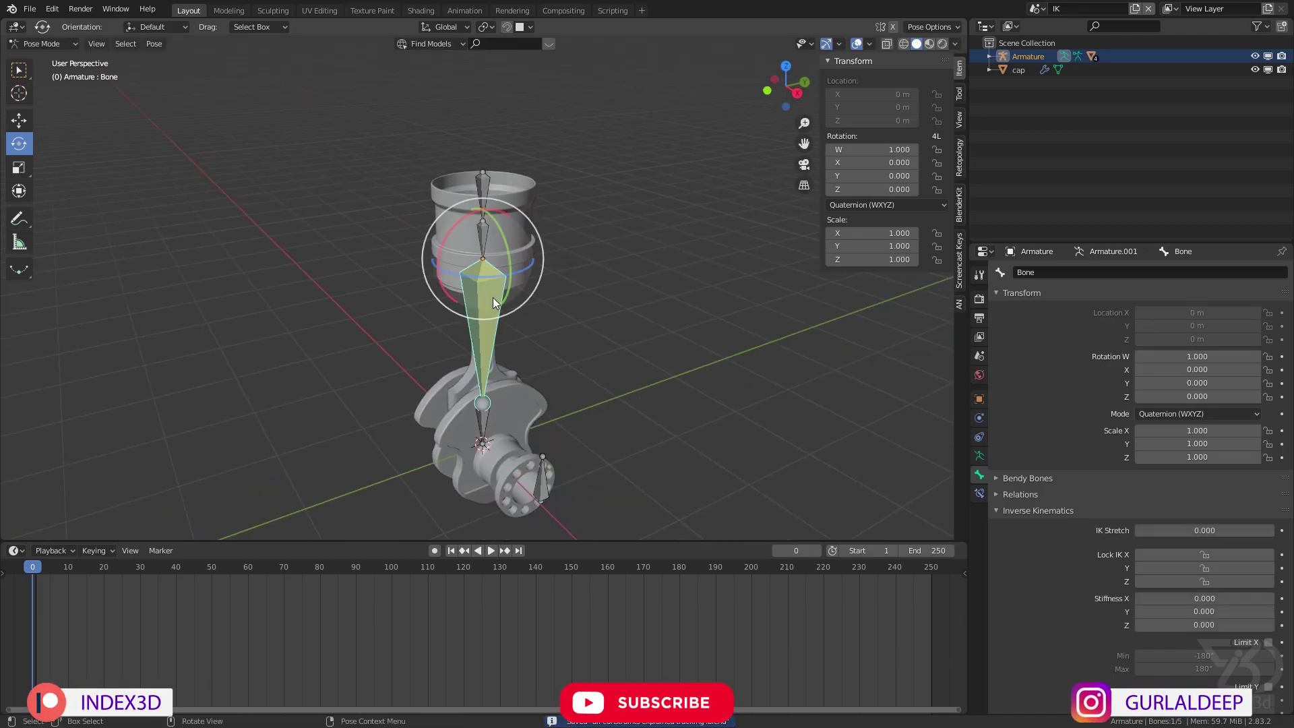
click(982, 496)
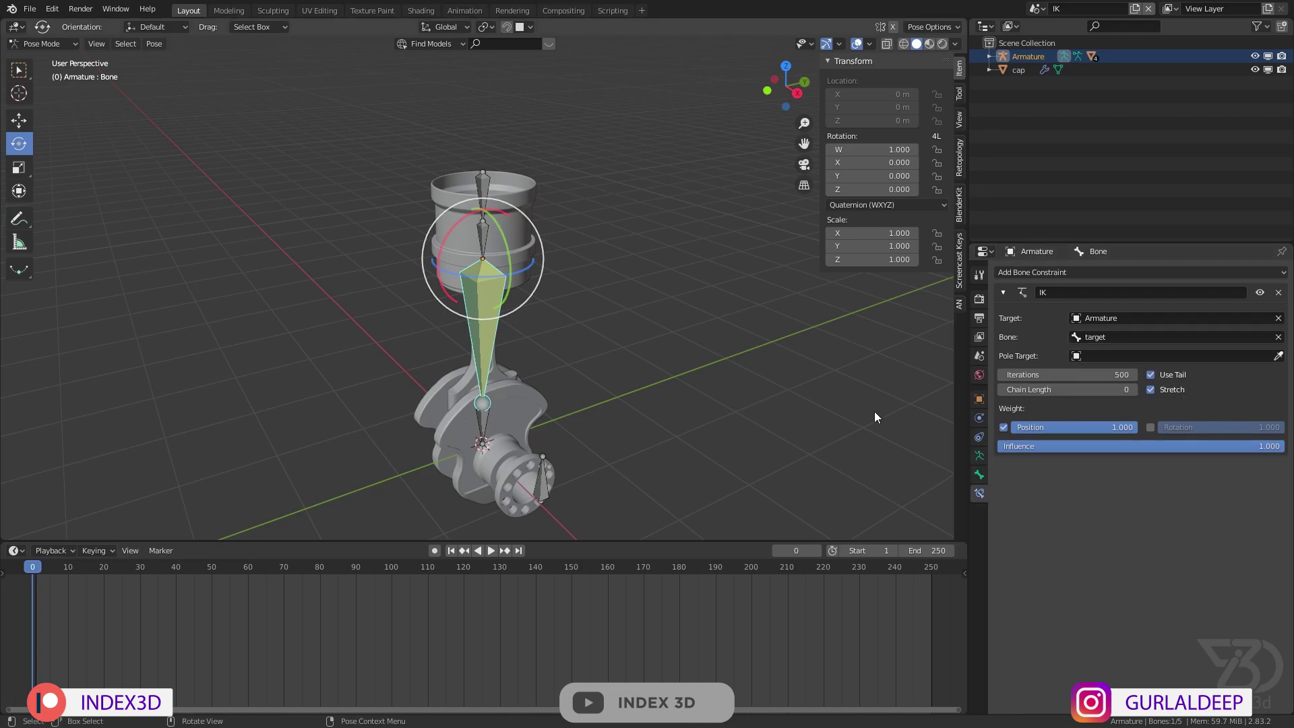
- Add a separate bone in Edit Mode at a 3D cursor position in front of the crankshaft, save the file and return to Pose Mode
middle_drag(394, 365, 541, 337)
key(shift+a)
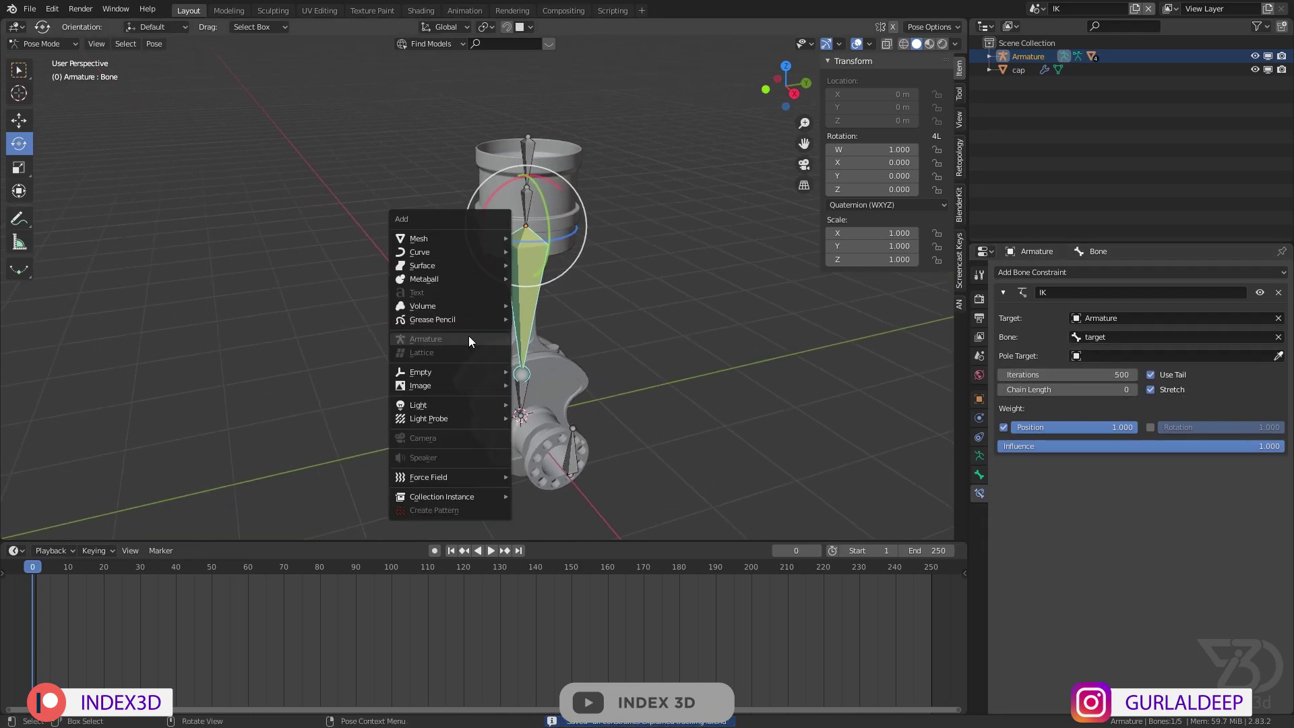
click(55, 46)
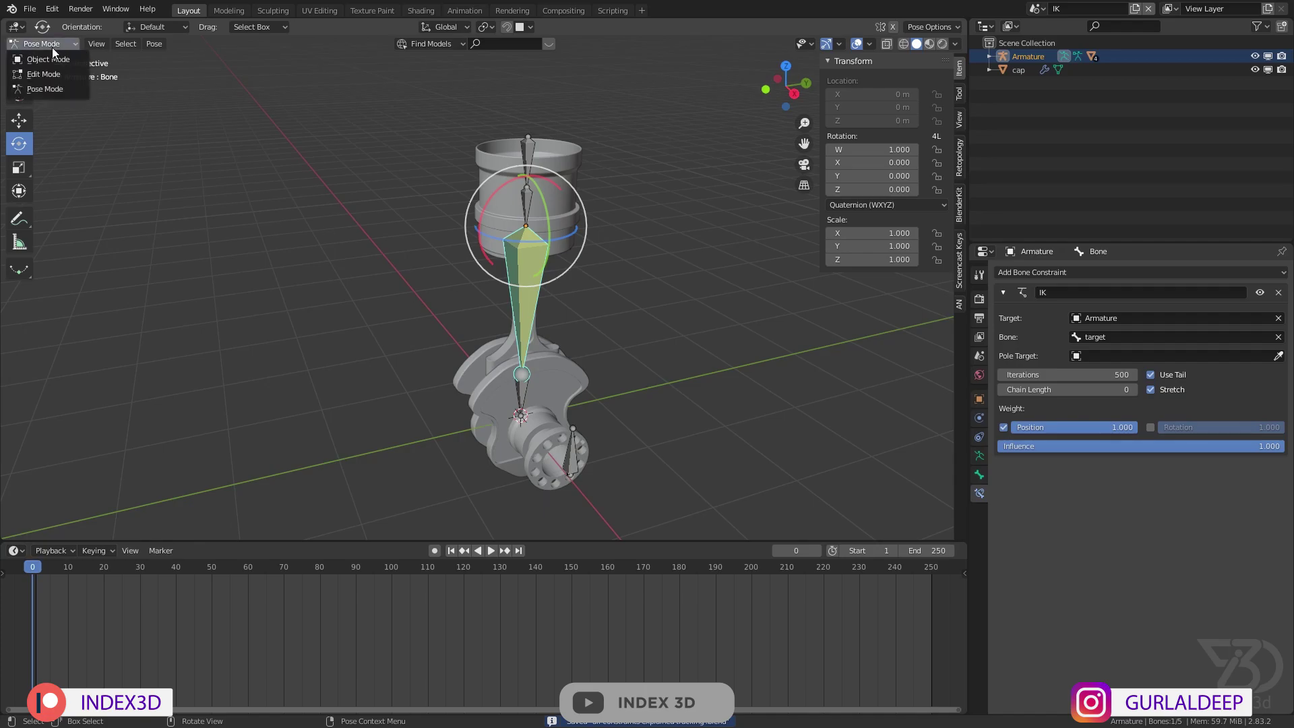
click(43, 73)
scroll(462, 346, down, 2)
key(shift+a)
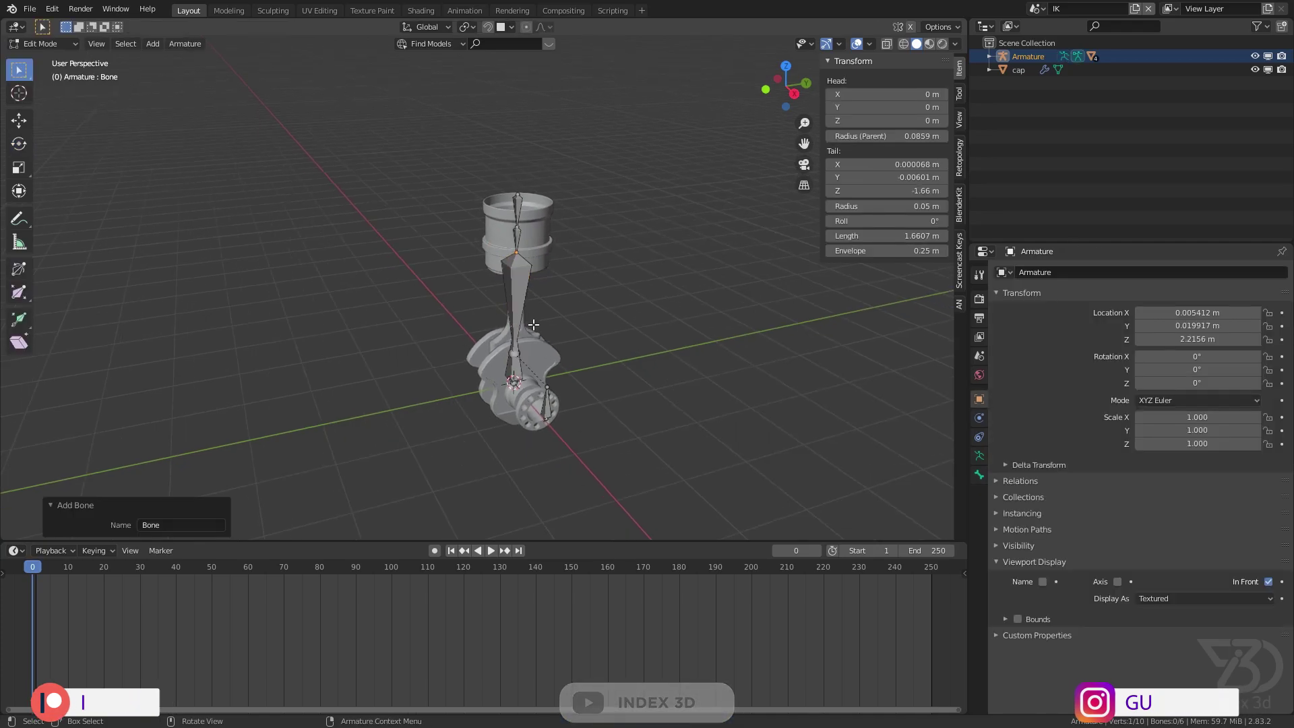
scroll(531, 319, up, 3)
click(491, 297)
middle_drag(504, 281, 281, 283)
key(shift+a)
key(ctrl+s)
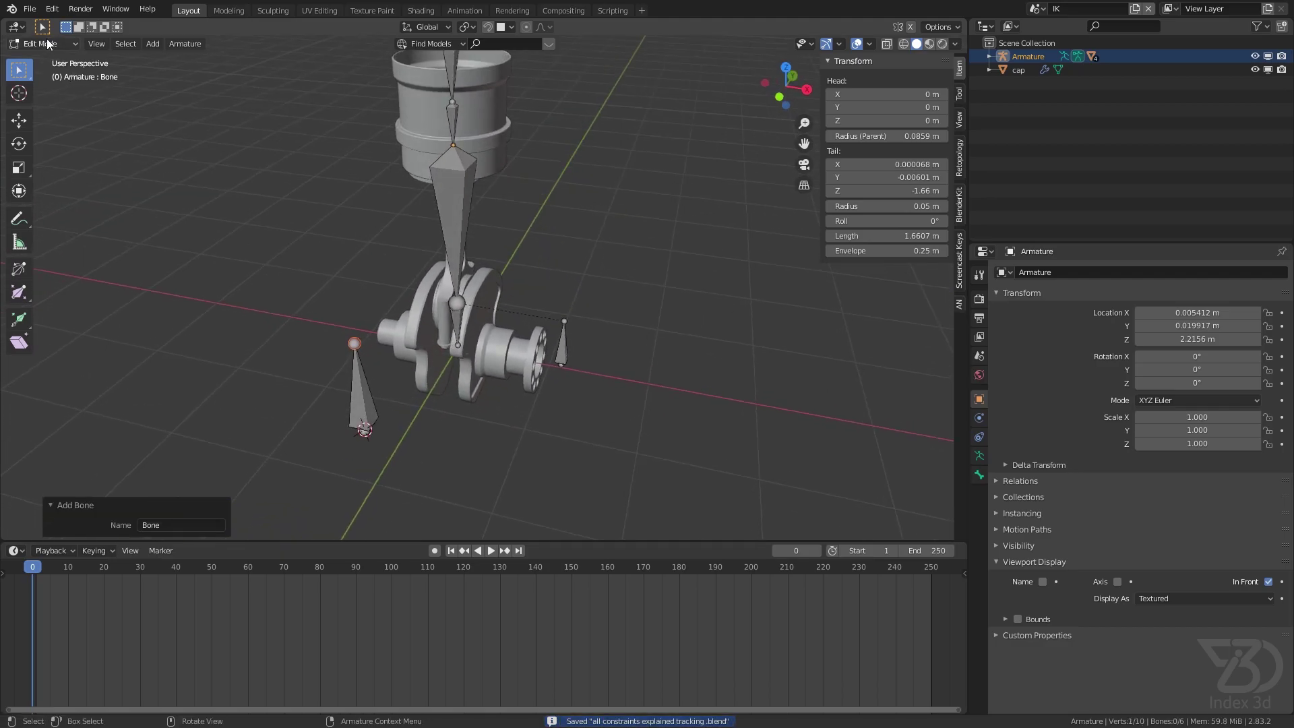
click(56, 94)
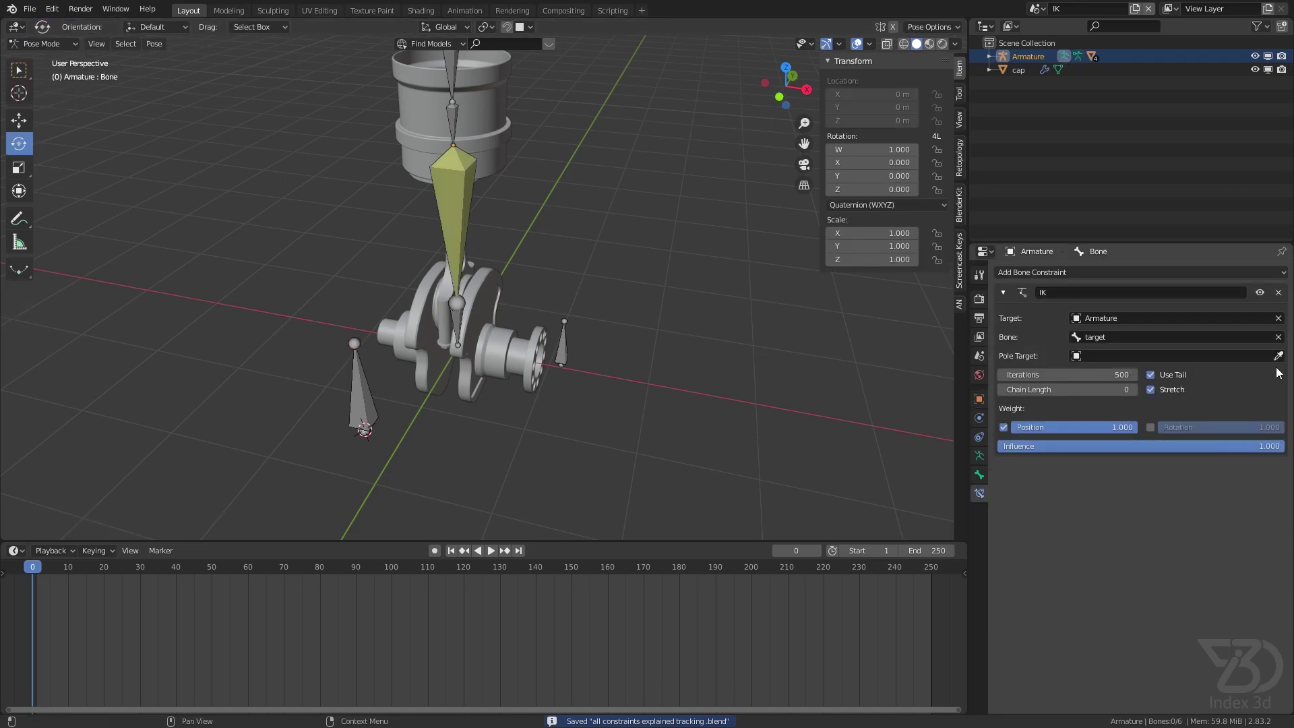
- Set the rod bone's IK pole target to Armature, rename the separate bone to pole, pick it as pole bone and save the file
click(375, 406)
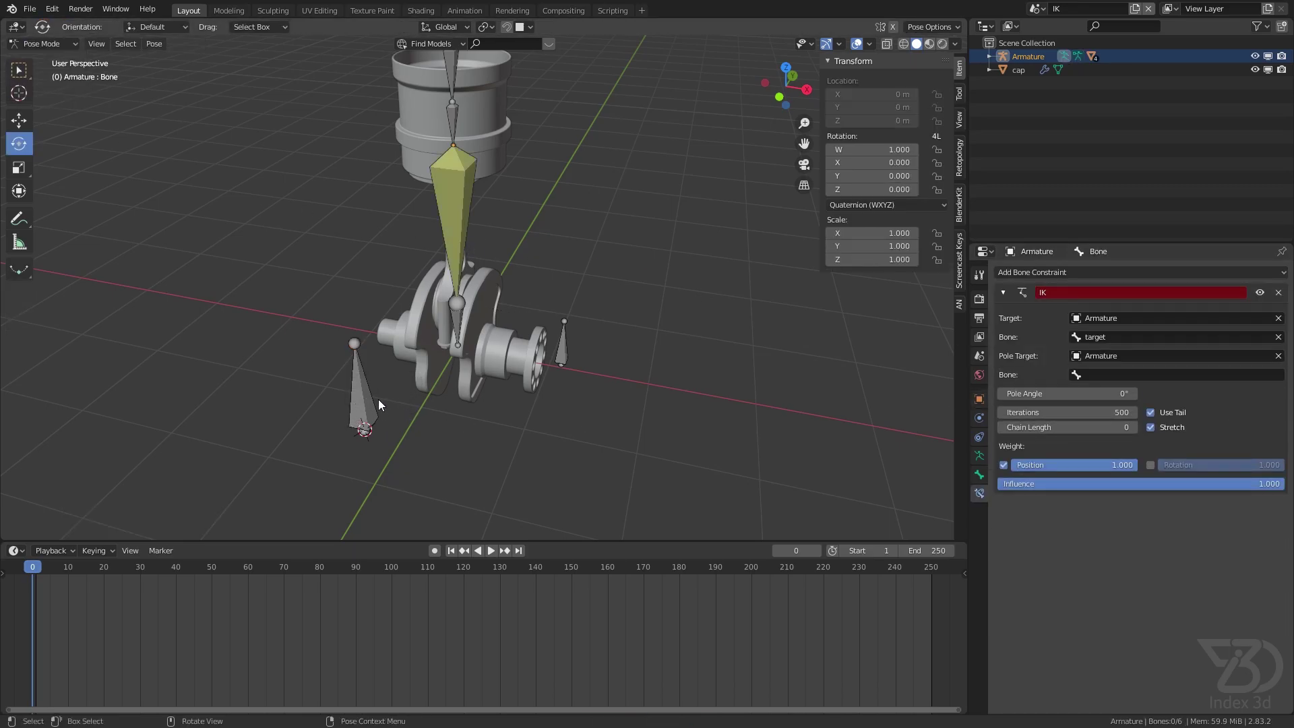
click(1119, 375)
click(359, 405)
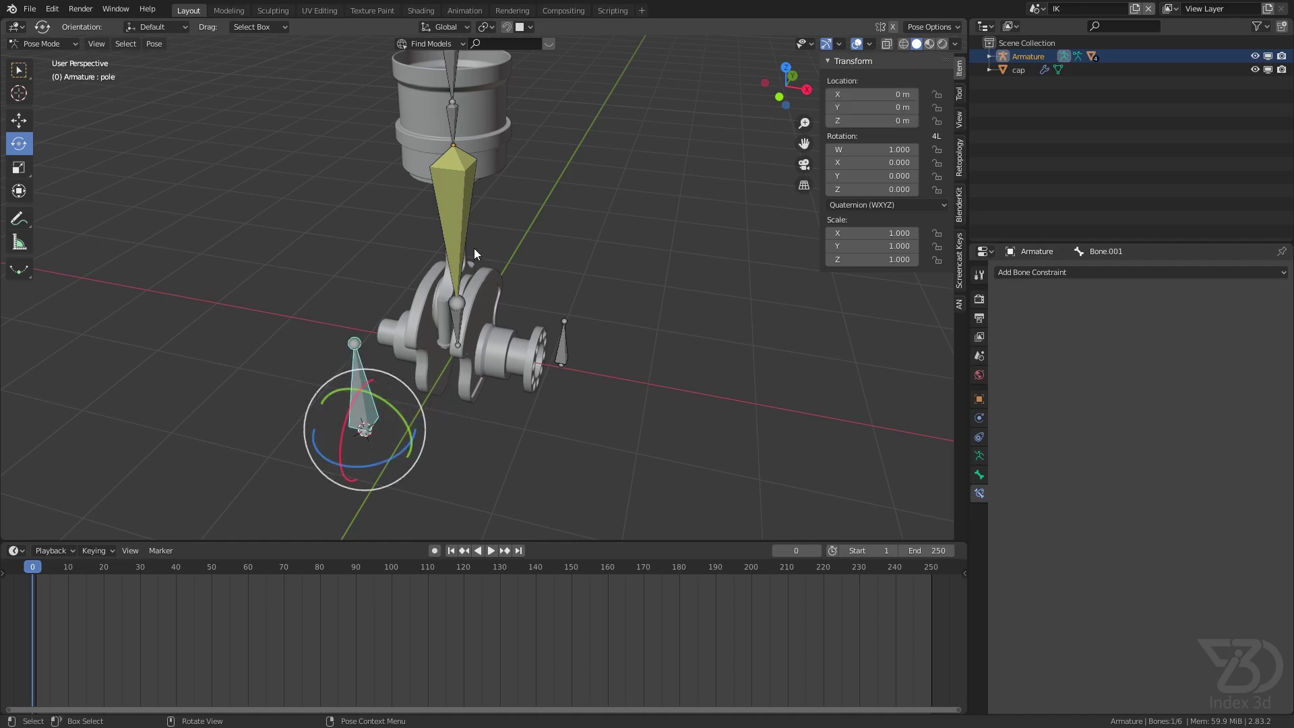
click(458, 243)
click(1118, 375)
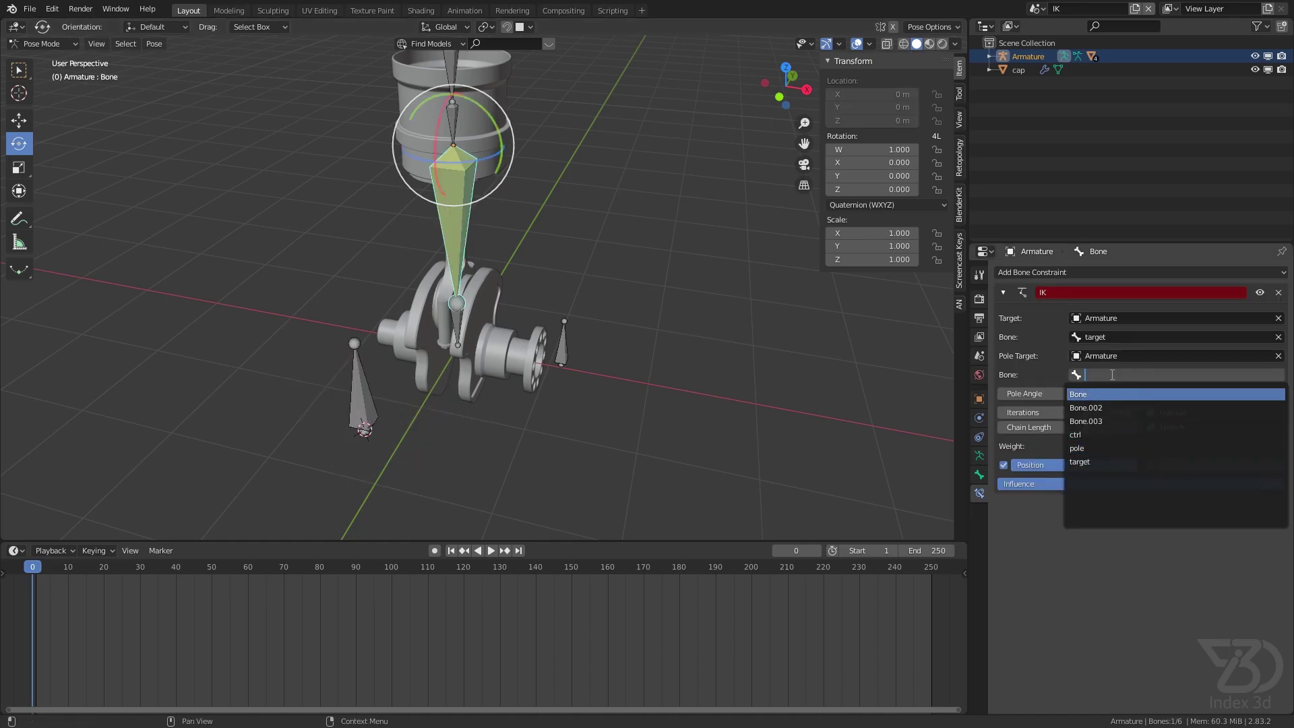
click(1101, 449)
key(ctrl+s)
- Set the armature's viewport display type to Stick
middle_drag(313, 249, 411, 285)
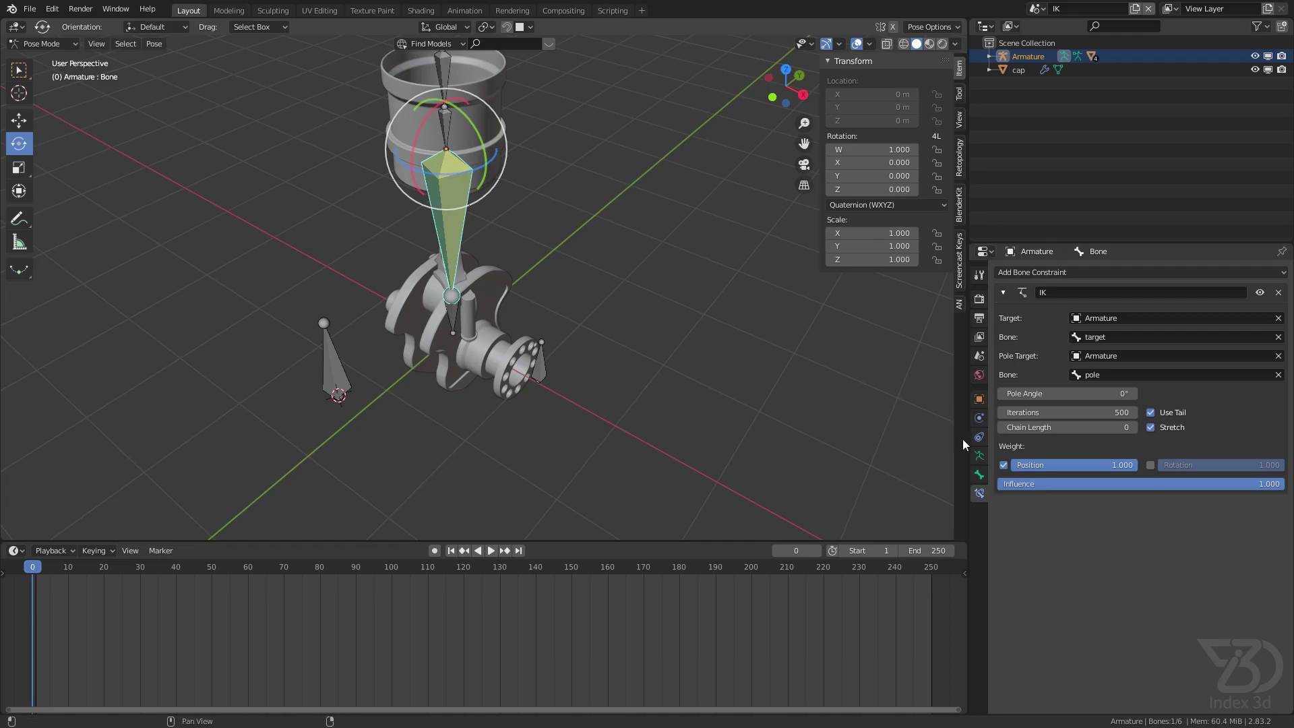
click(980, 456)
click(1173, 479)
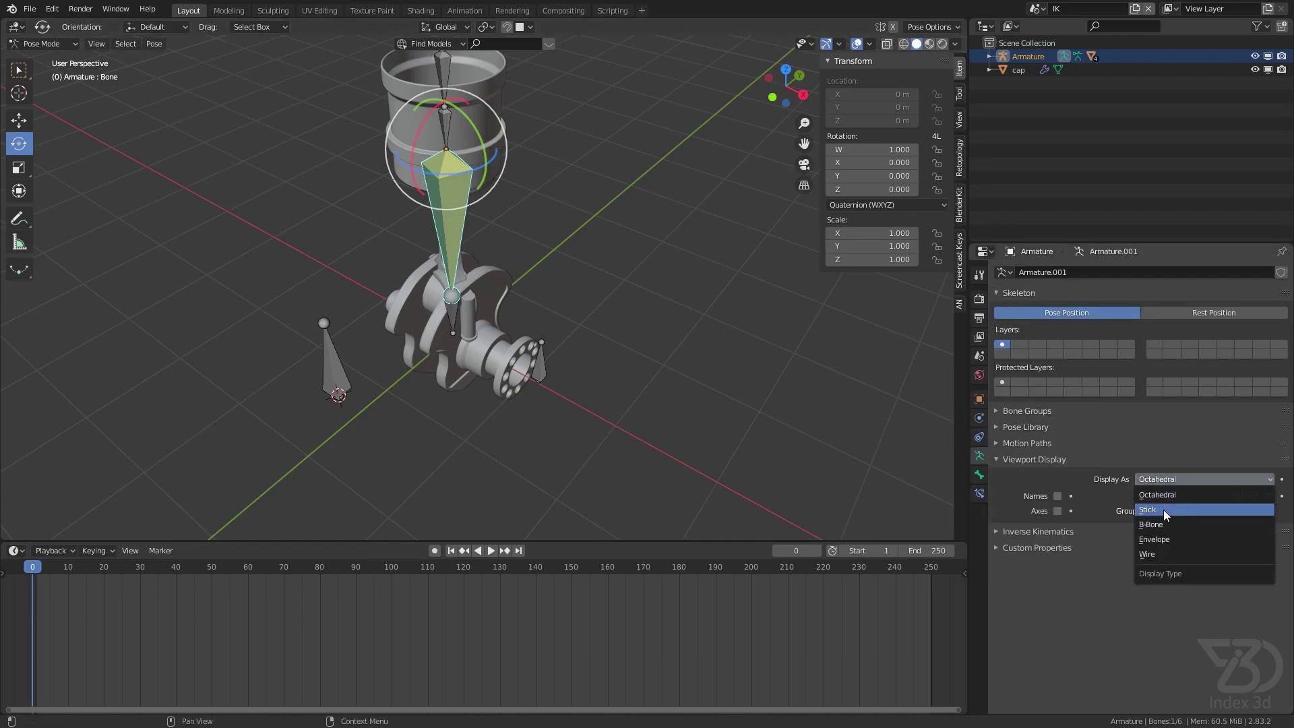
click(1173, 512)
middle_drag(400, 245, 465, 194)
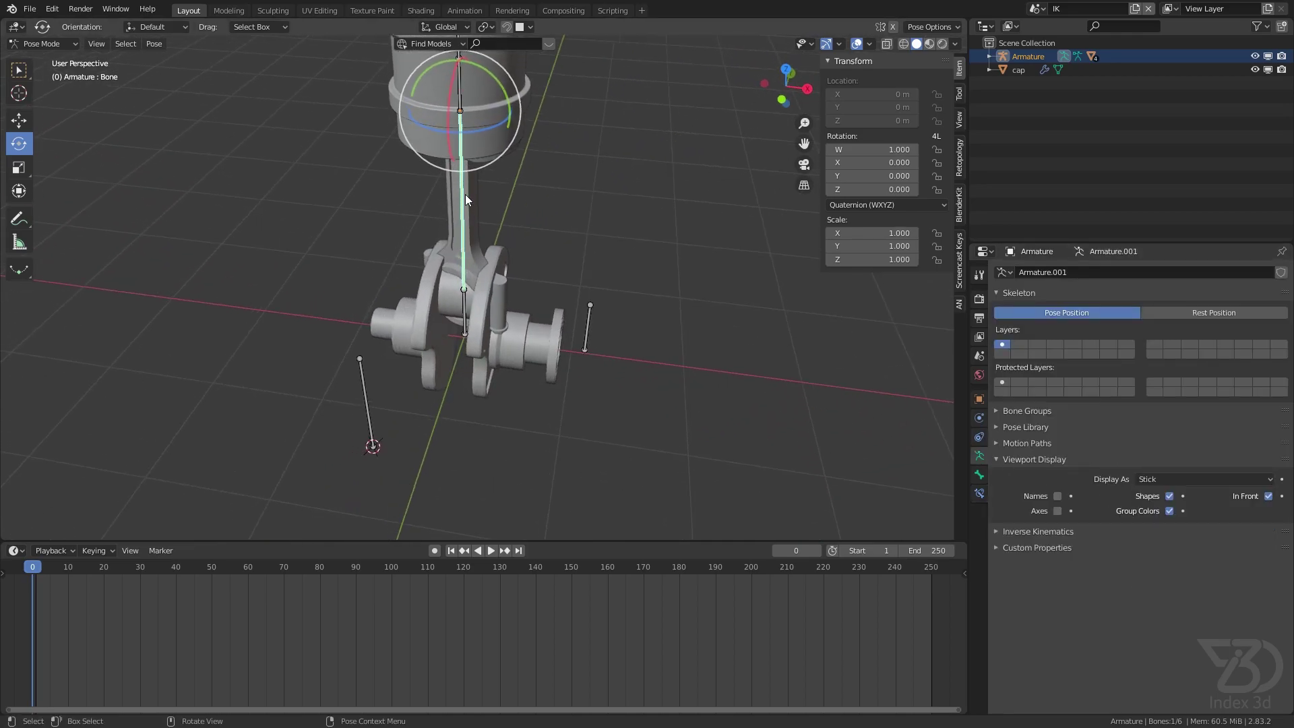
- Test the pole target by moving the pole bone around in front of the crankshaft, then cancel the move
click(370, 383)
middle_drag(387, 381, 390, 382)
key(g)
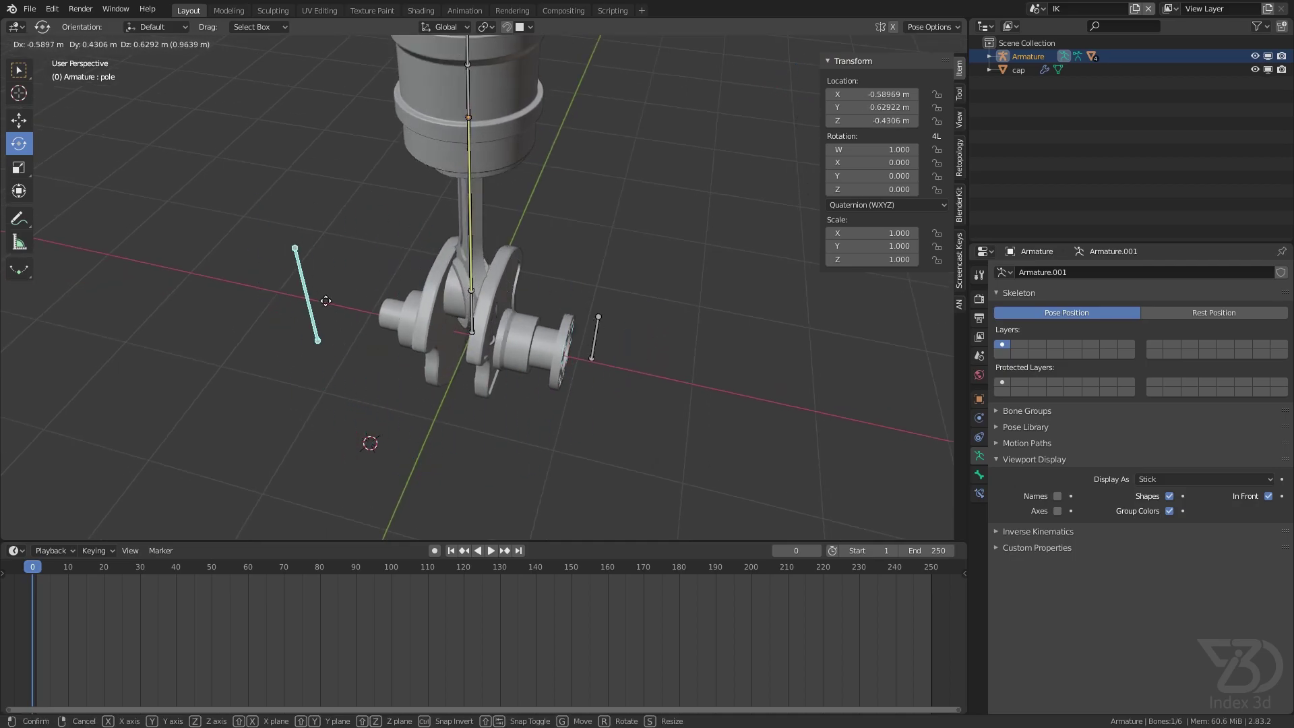
key(Escape)
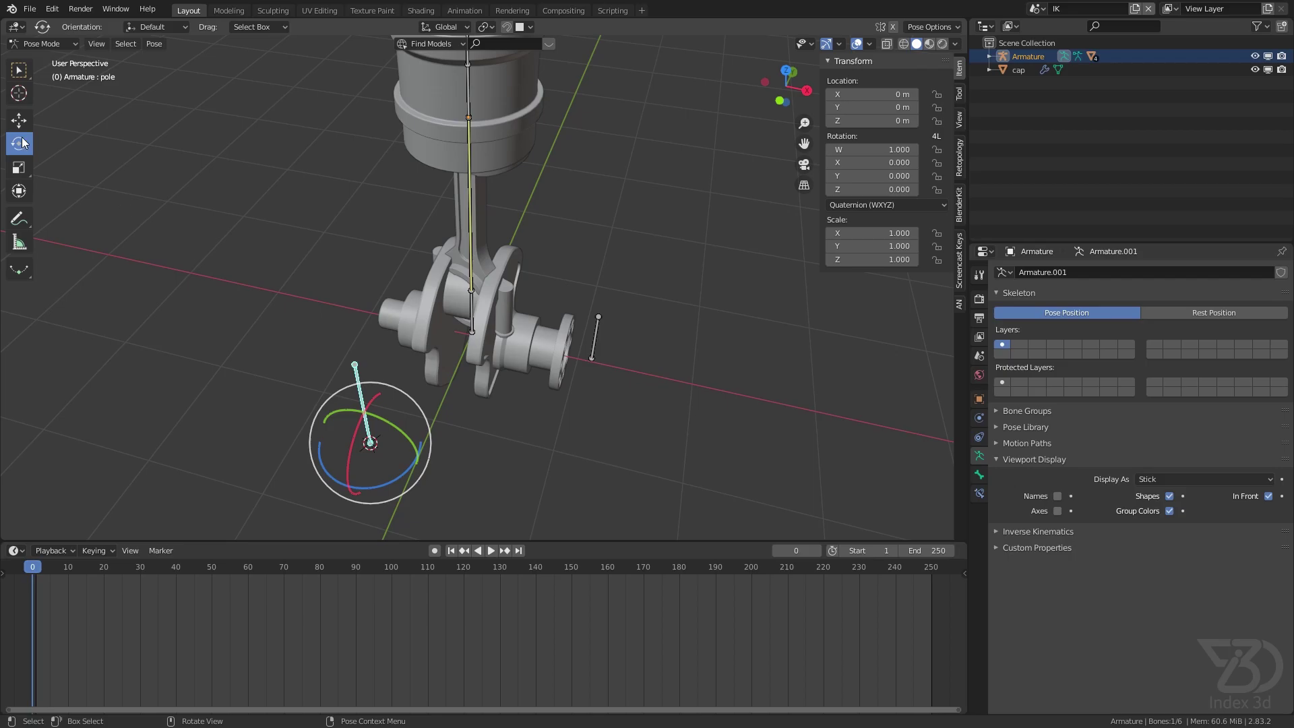
- Try deleting the pole bone in Edit Mode, then undo the deletion and the Stick display change
click(42, 43)
click(40, 70)
key(x)
click(373, 399)
key(ctrl+z)
key(ctrl+z)
key(ctrl+z)
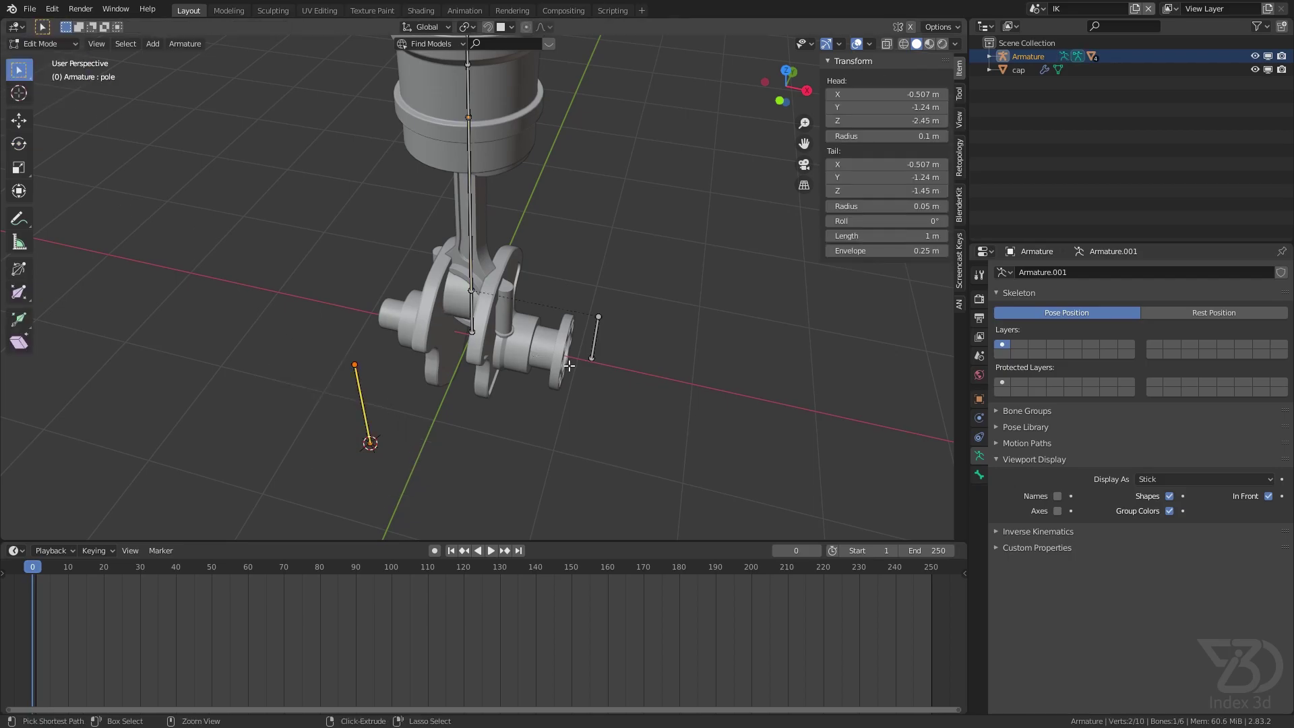
- Delete the pole bone in Edit Mode, save the file and return to Pose Mode
click(41, 43)
click(40, 69)
key(x)
click(347, 341)
key(ctrl+s)
middle_drag(347, 341, 592, 375)
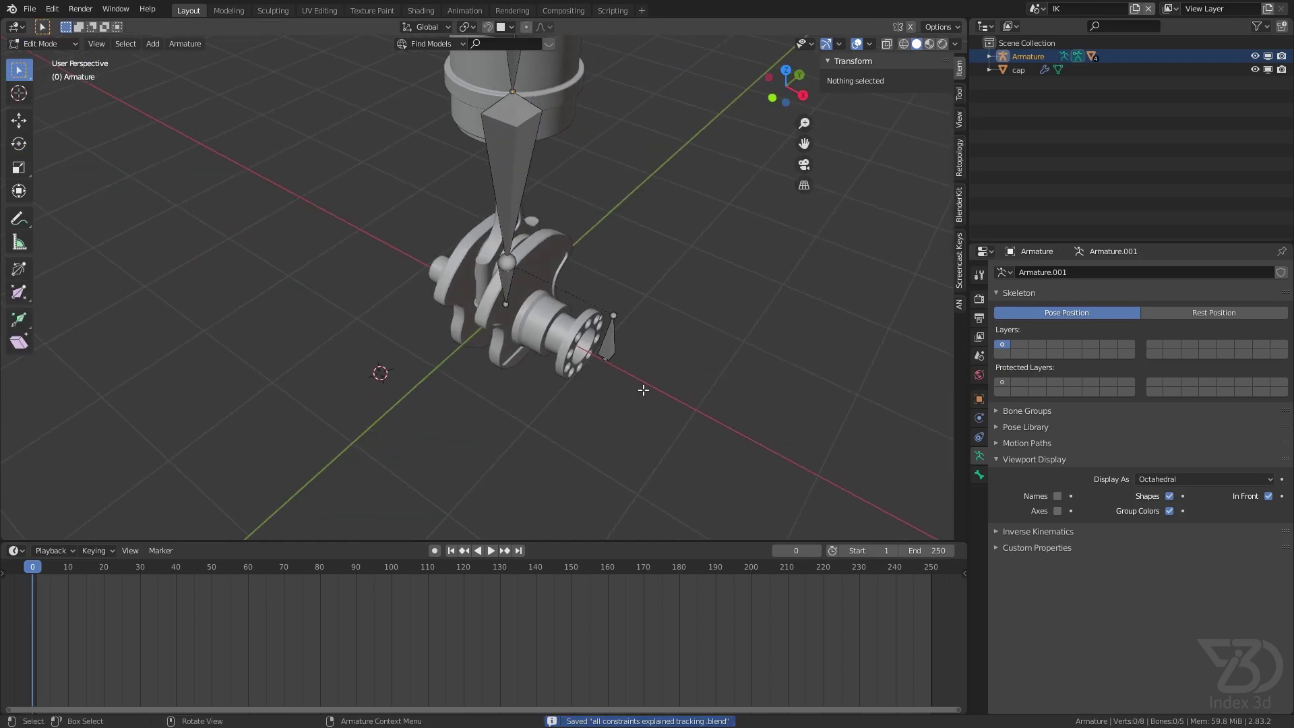
click(42, 43)
click(54, 74)
click(54, 43)
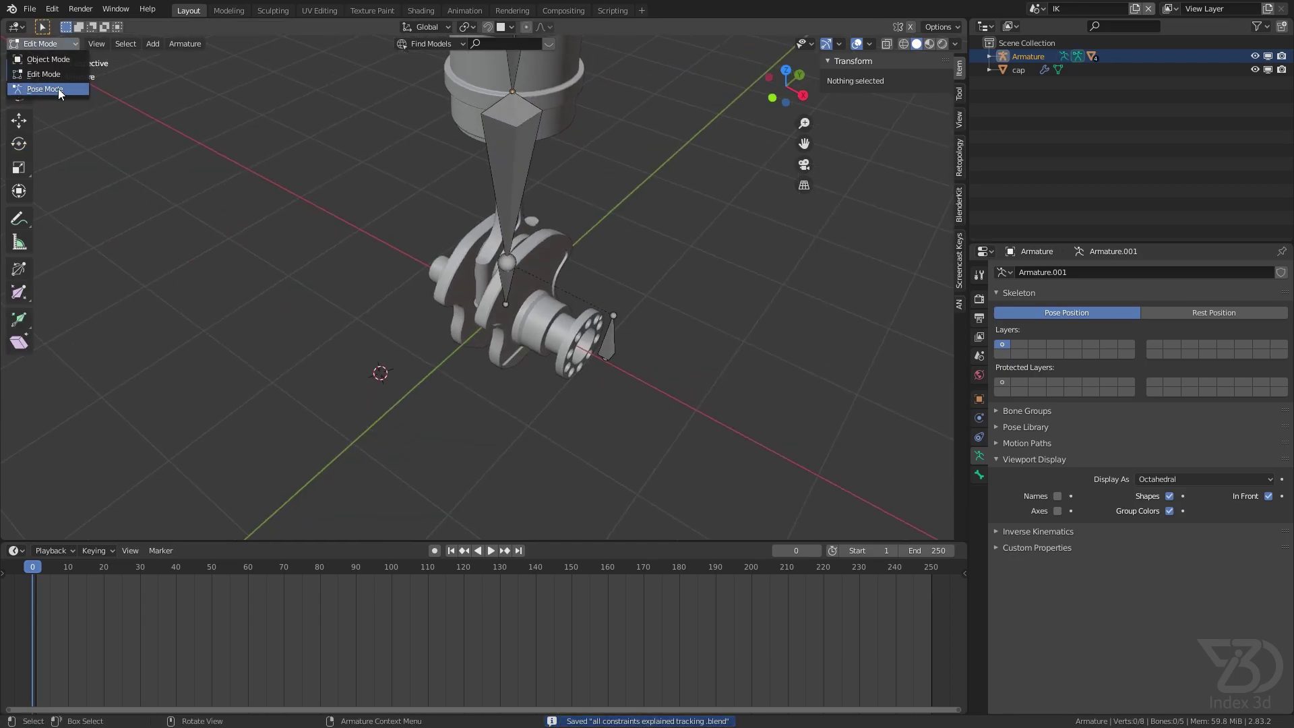
click(59, 89)
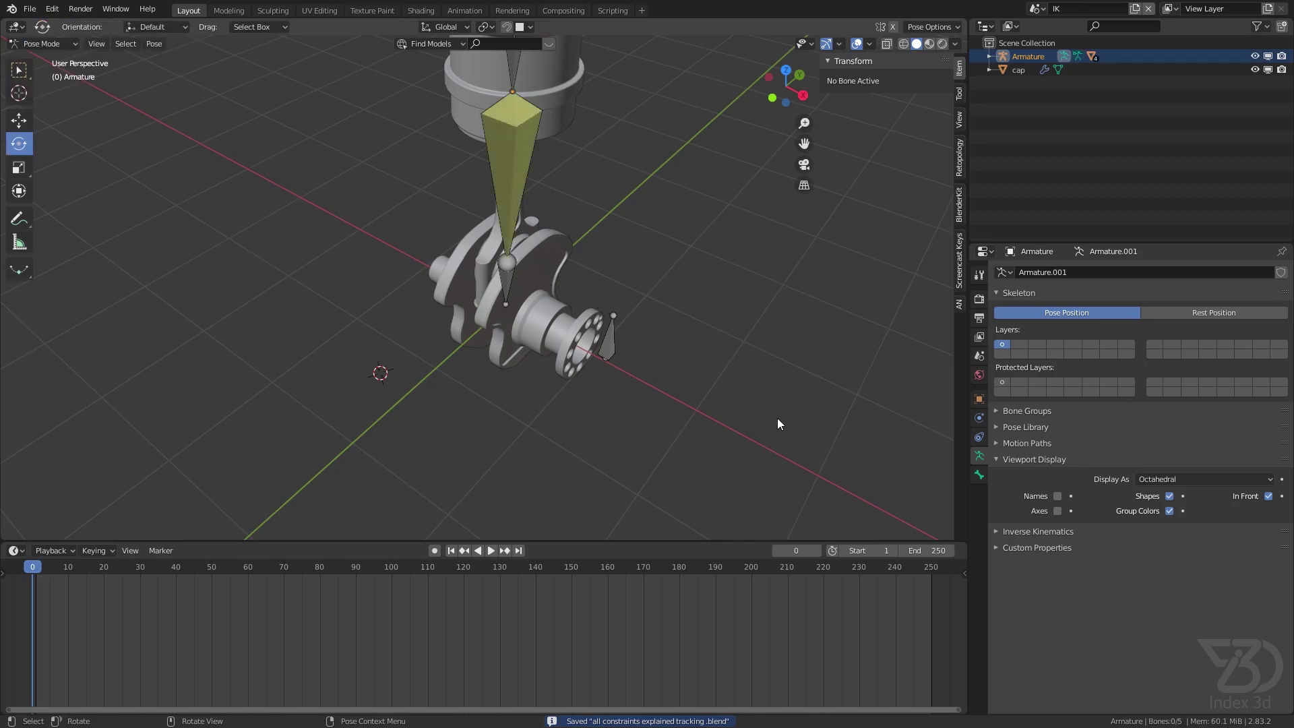
- Examine the Pole Angle, Iterations, Chain Length and Stretch settings of the long connecting rod bone's IK constraint and save the file
click(478, 177)
click(979, 493)
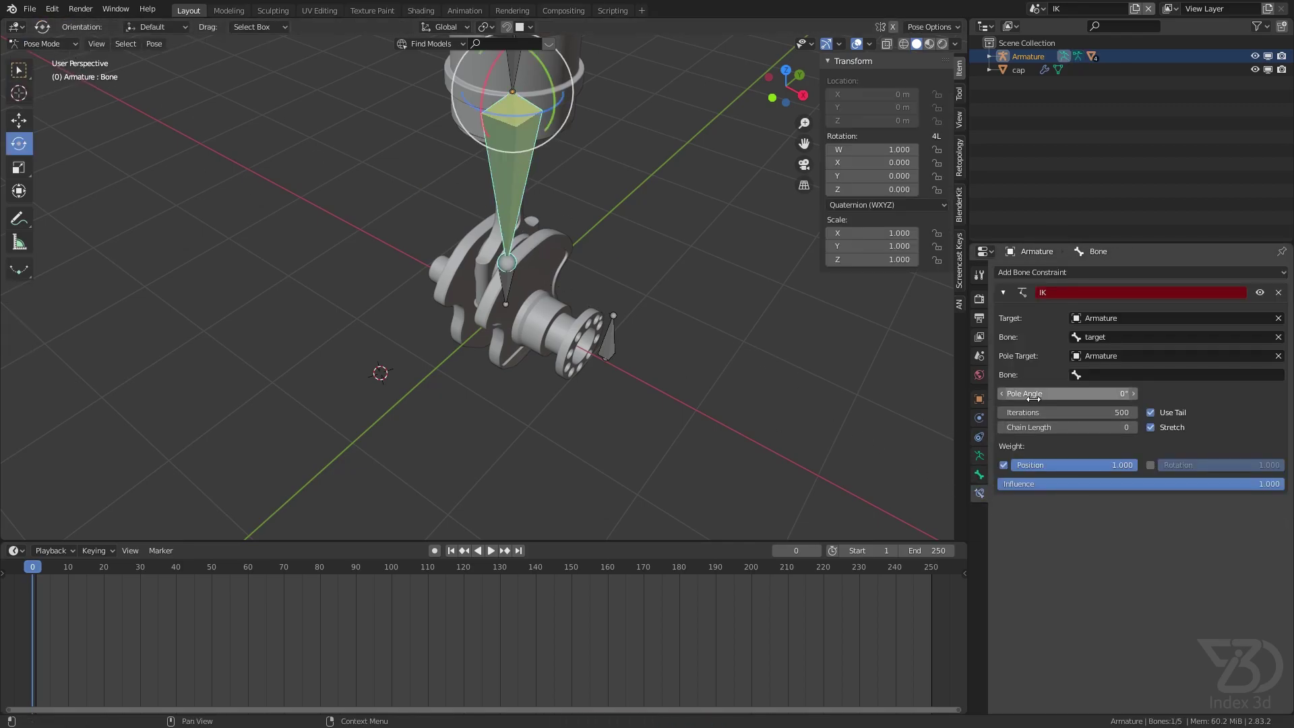
shift+middle_drag(707, 329, 681, 386)
drag(1038, 398, 1058, 396)
click(1100, 397)
key(Return)
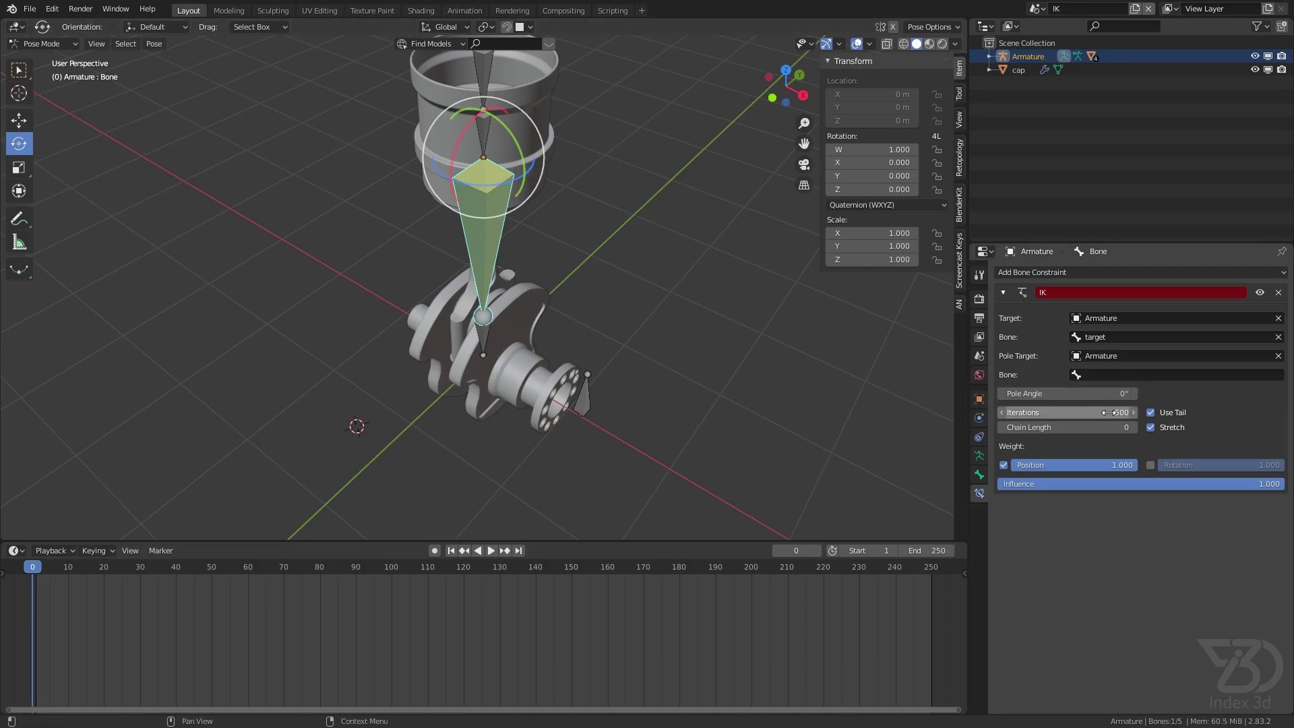
key(ctrl+s)
middle_drag(506, 226, 475, 272)
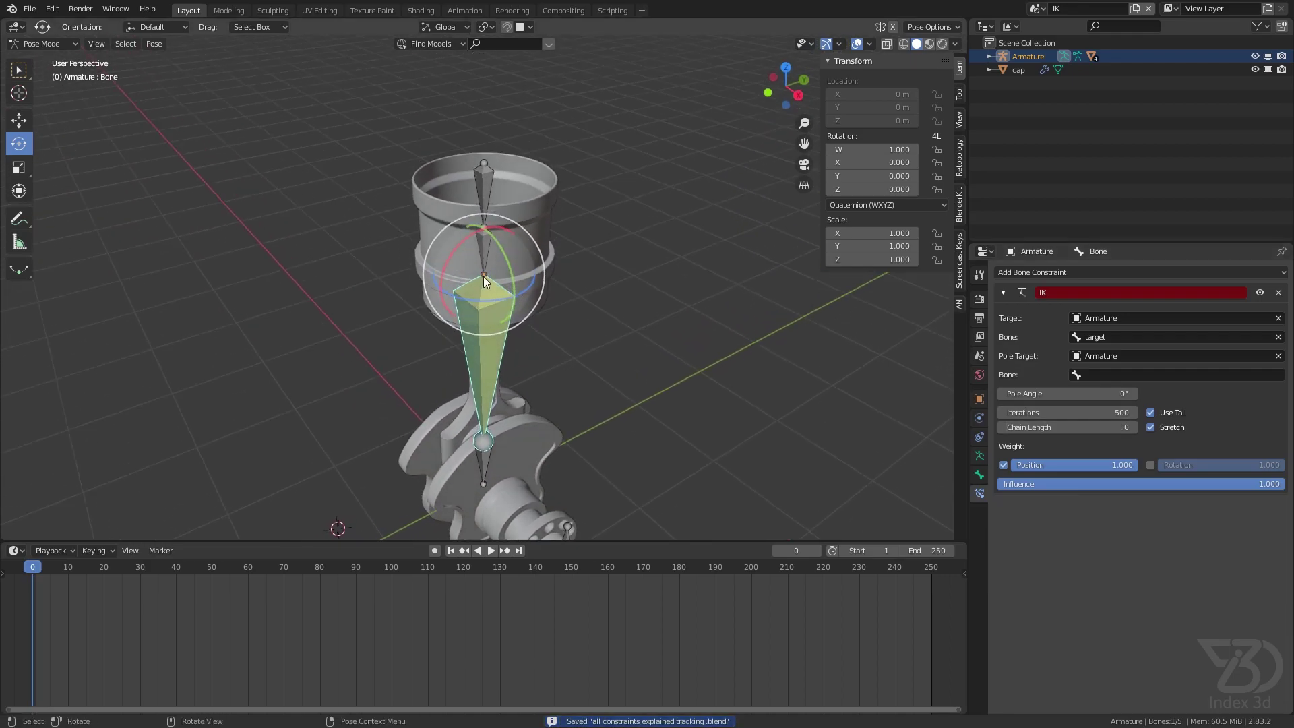
scroll(478, 269, up, 2)
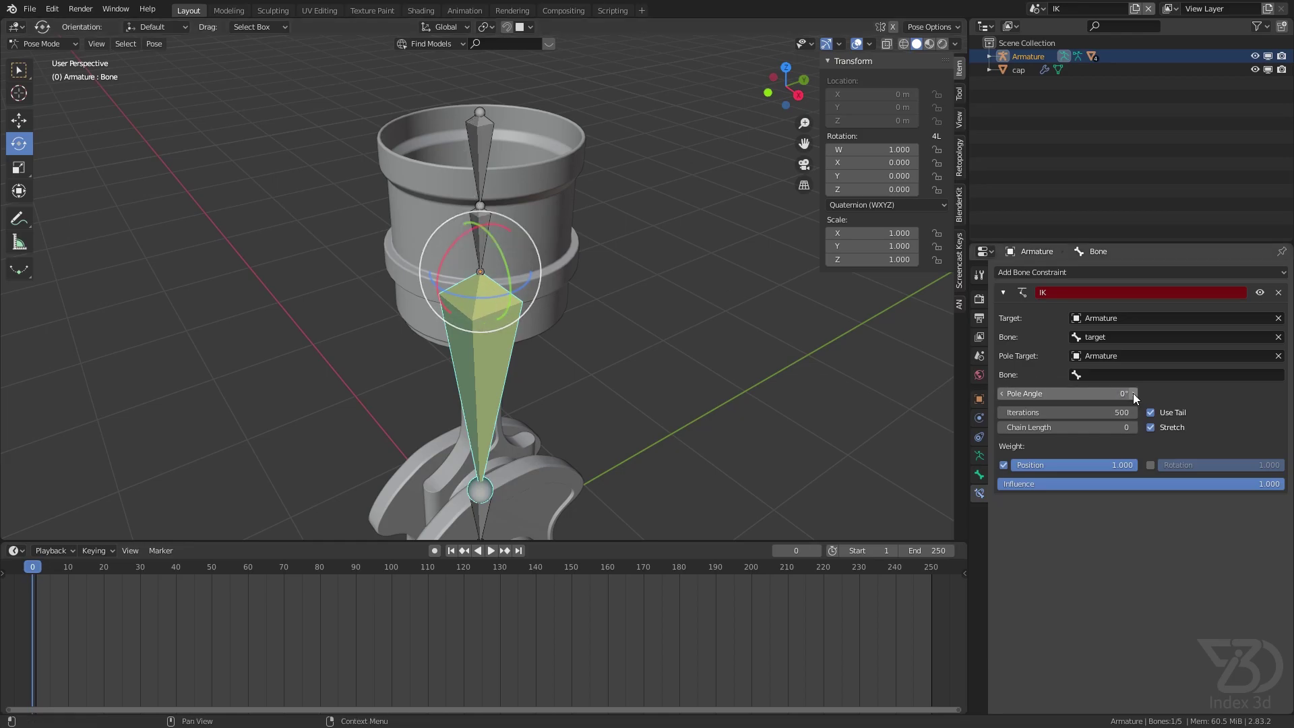
scroll(534, 235, down, 3)
shift+middle_drag(533, 236, 501, 257)
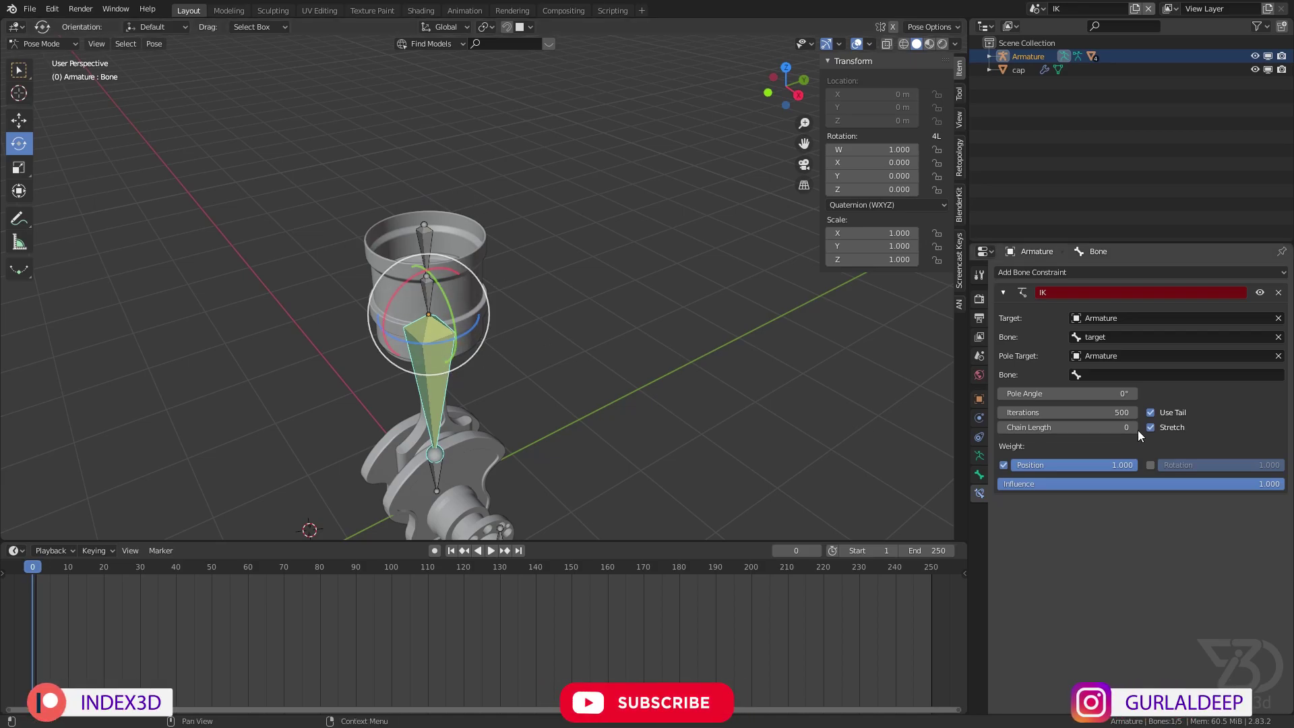
key(ctrl+s)
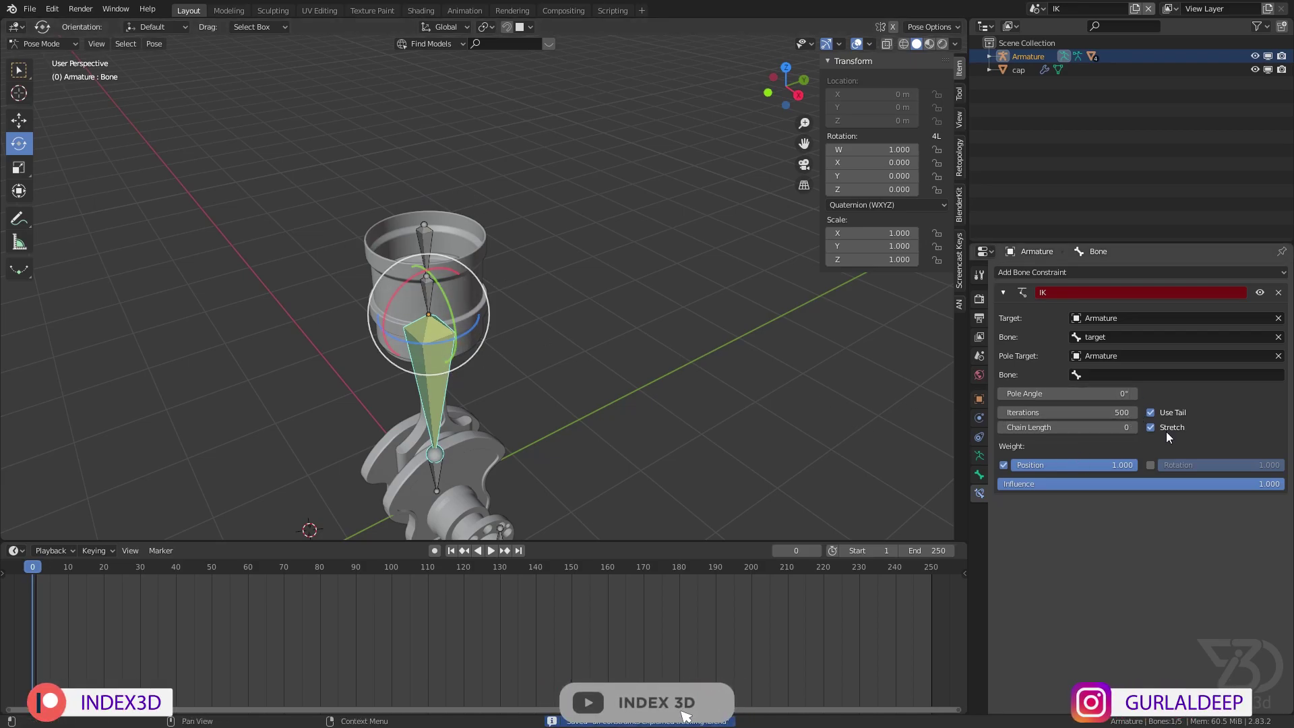
shift+middle_drag(572, 364, 529, 283)
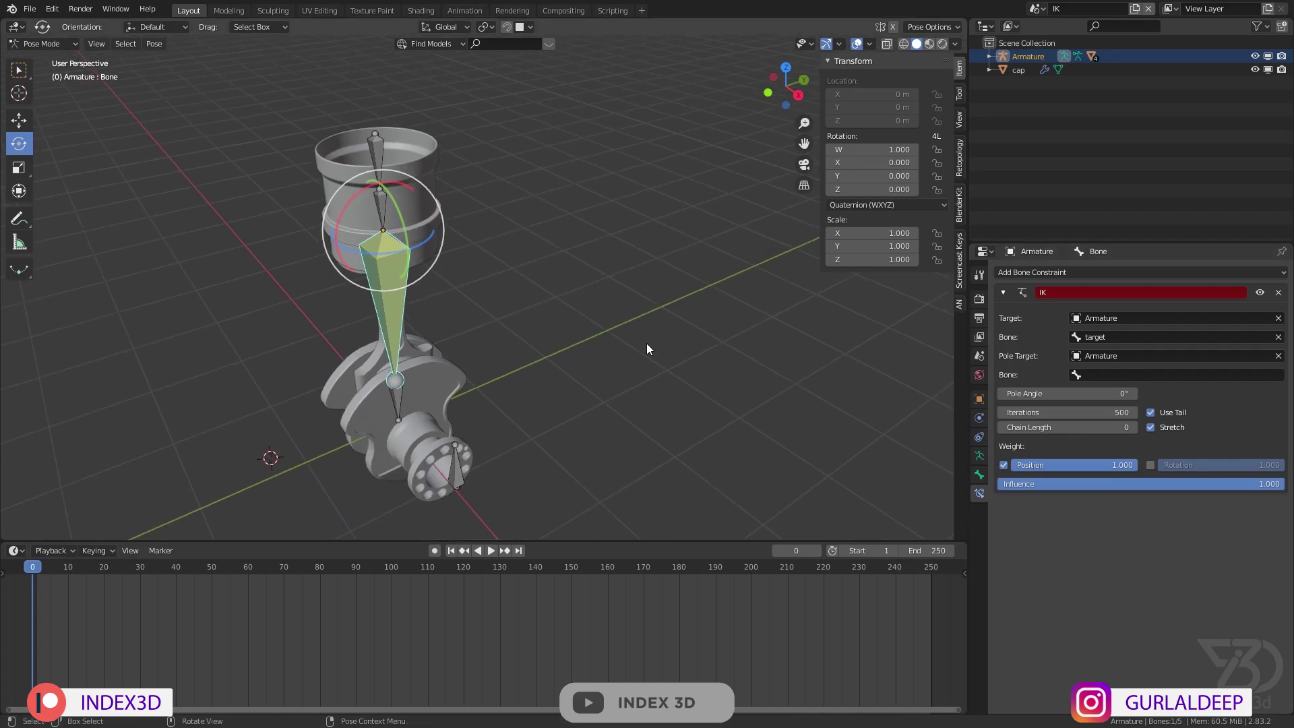
- Return to Object Mode and switch to the Locked Track scene
click(63, 46)
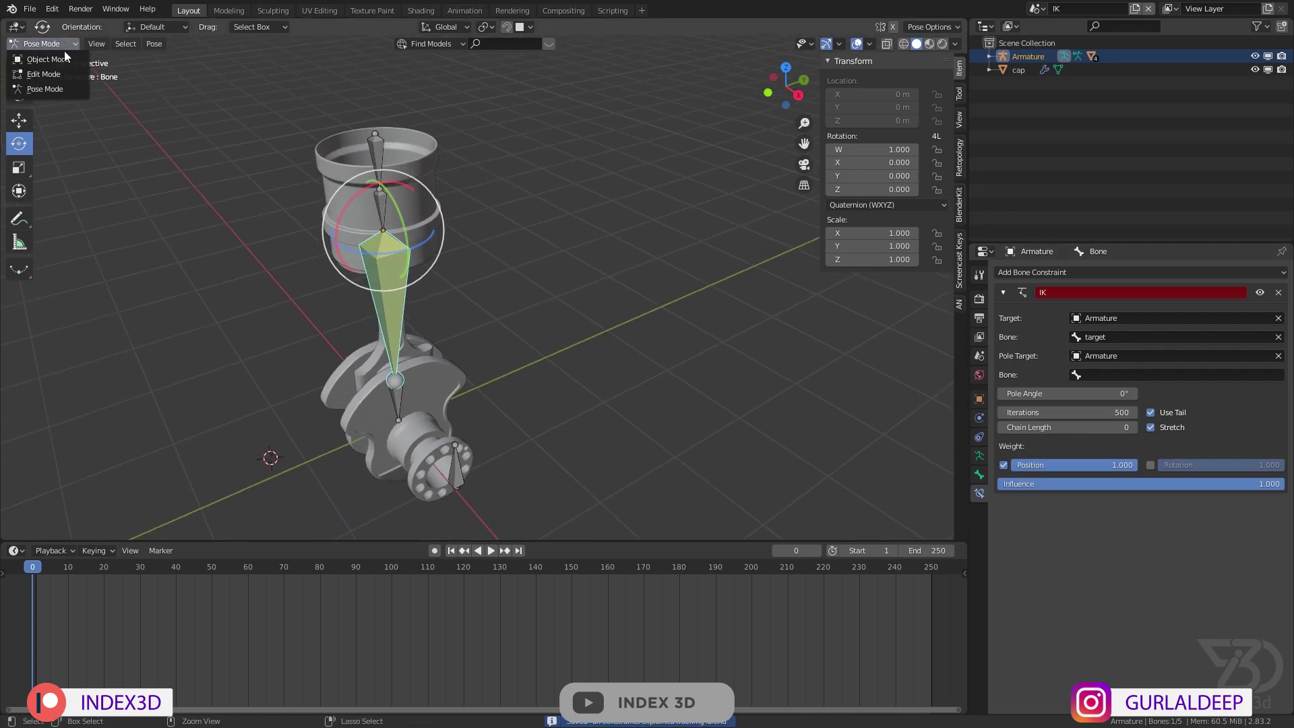
click(41, 55)
click(1036, 9)
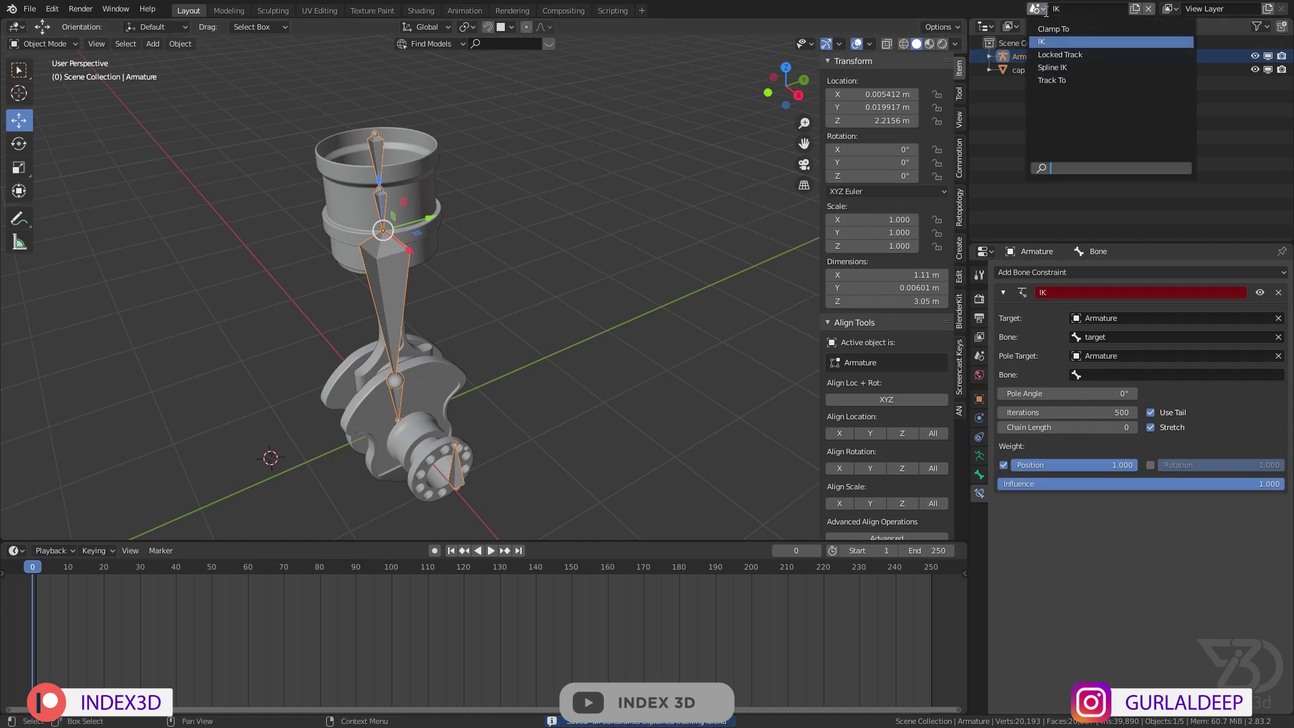
click(1060, 54)
- Examine the curved Cylinder panel and its Solidify and Bevel modifiers from several angles and save the file
middle_drag(559, 380, 385, 340)
key(KP_7)
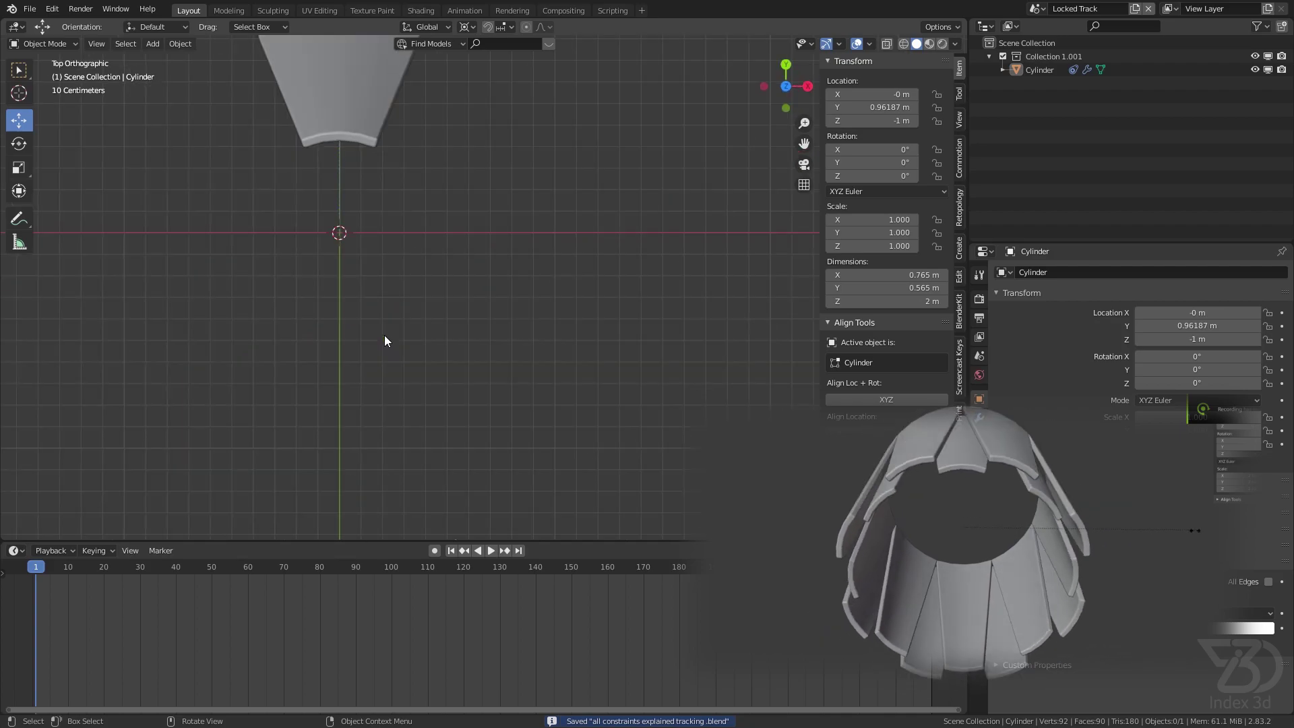
middle_drag(334, 191, 325, 264)
click(301, 180)
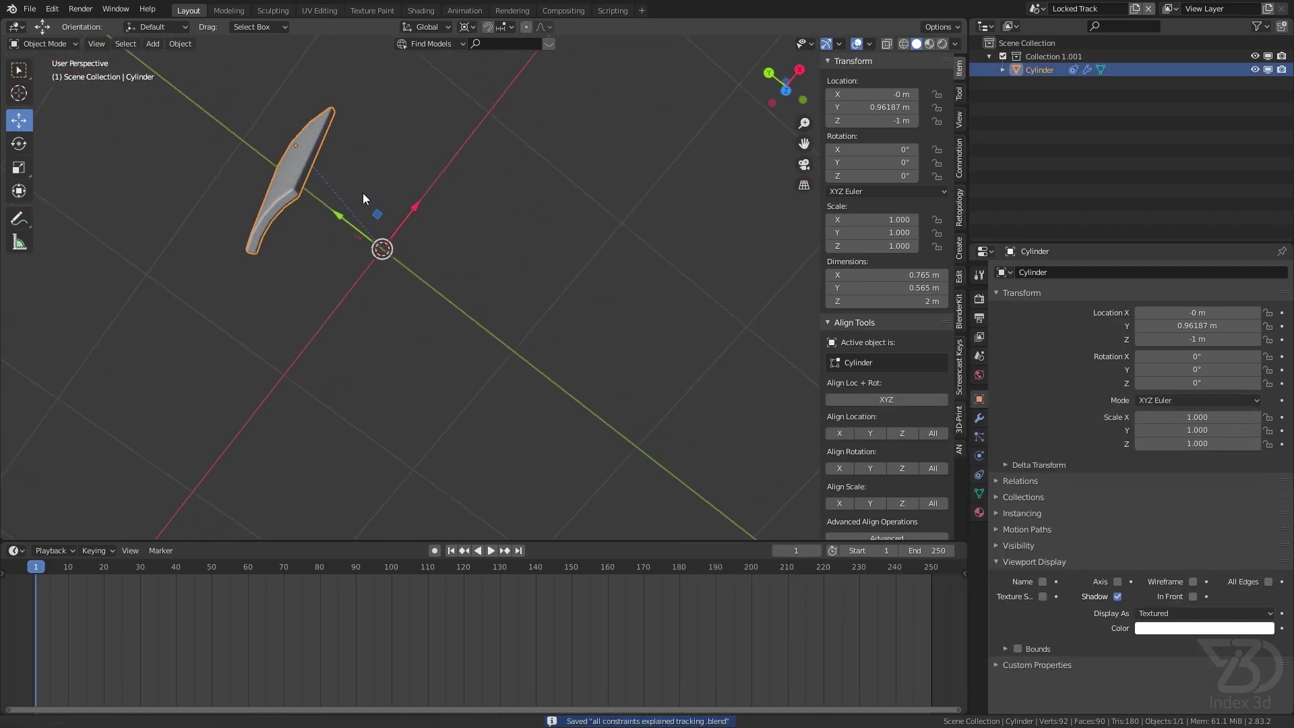
middle_drag(363, 193, 532, 273)
click(980, 418)
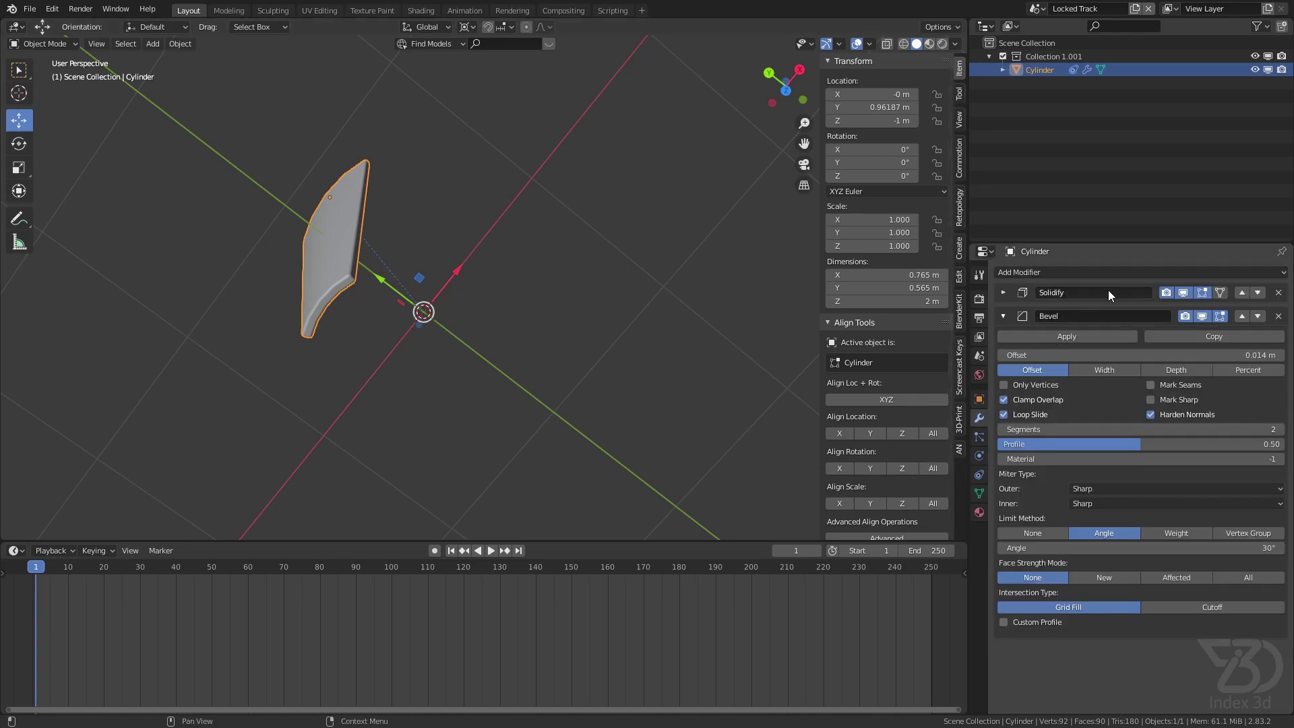
key(ctrl+s)
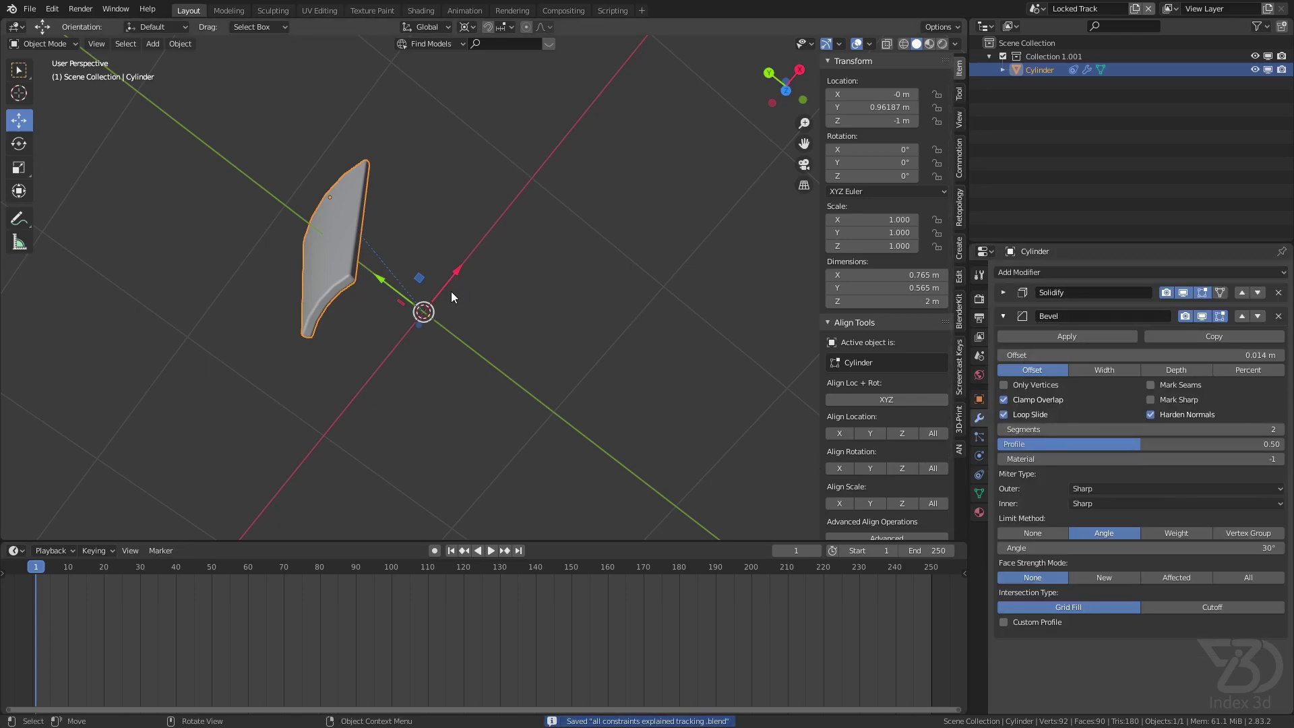
key(KP_7)
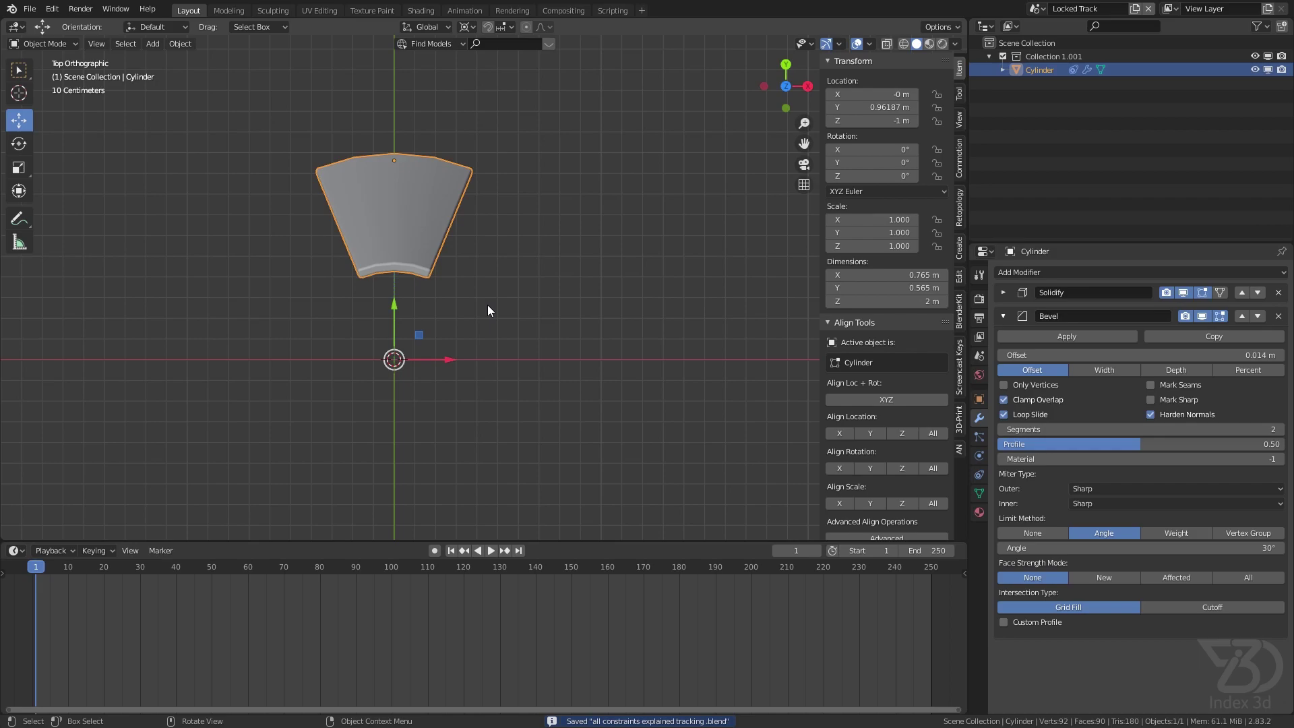
middle_drag(410, 274, 472, 223)
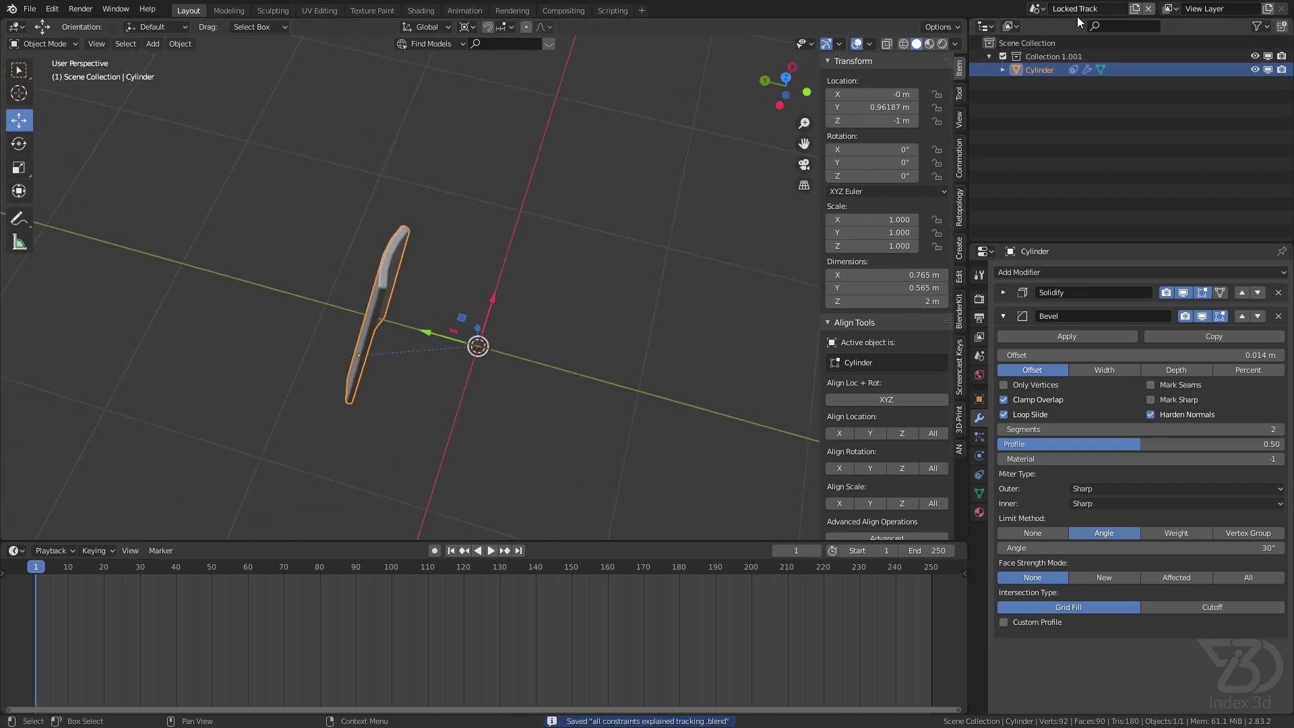
- Remove the existing Locked Track constraint from the Cylinder and look through the available tracking constraints
click(980, 474)
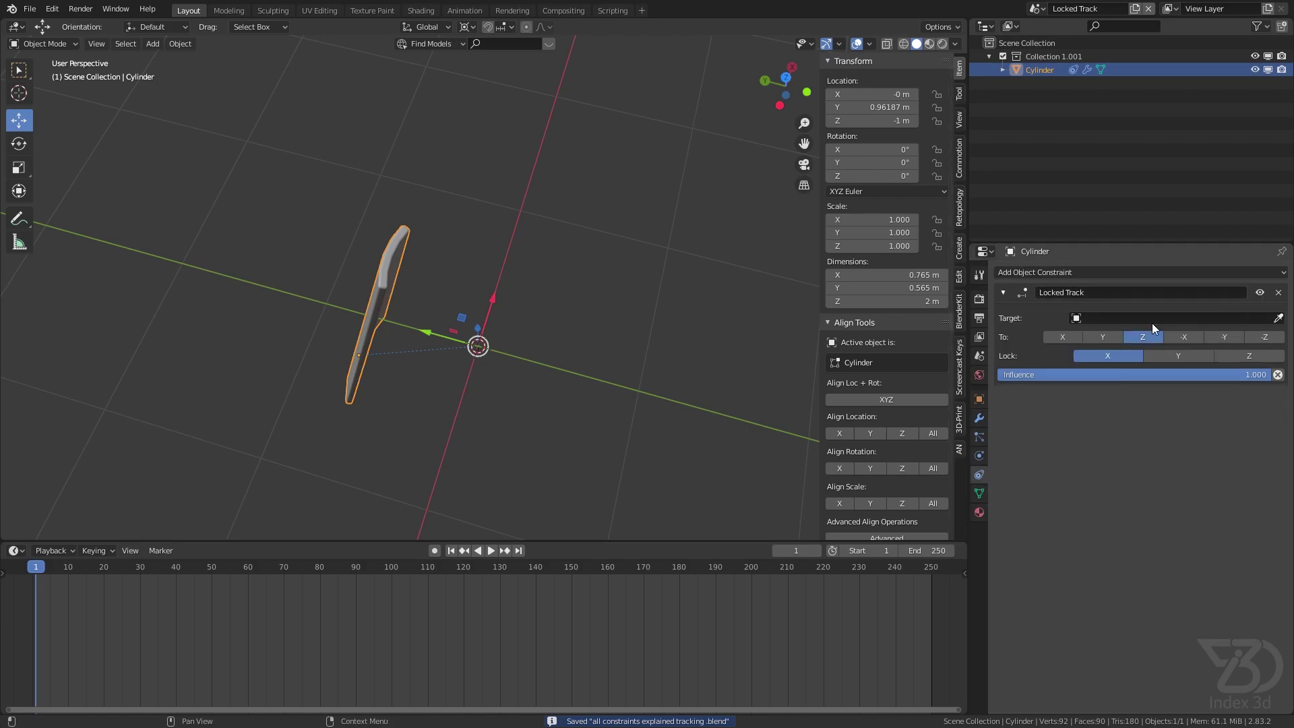
click(1279, 293)
click(1111, 271)
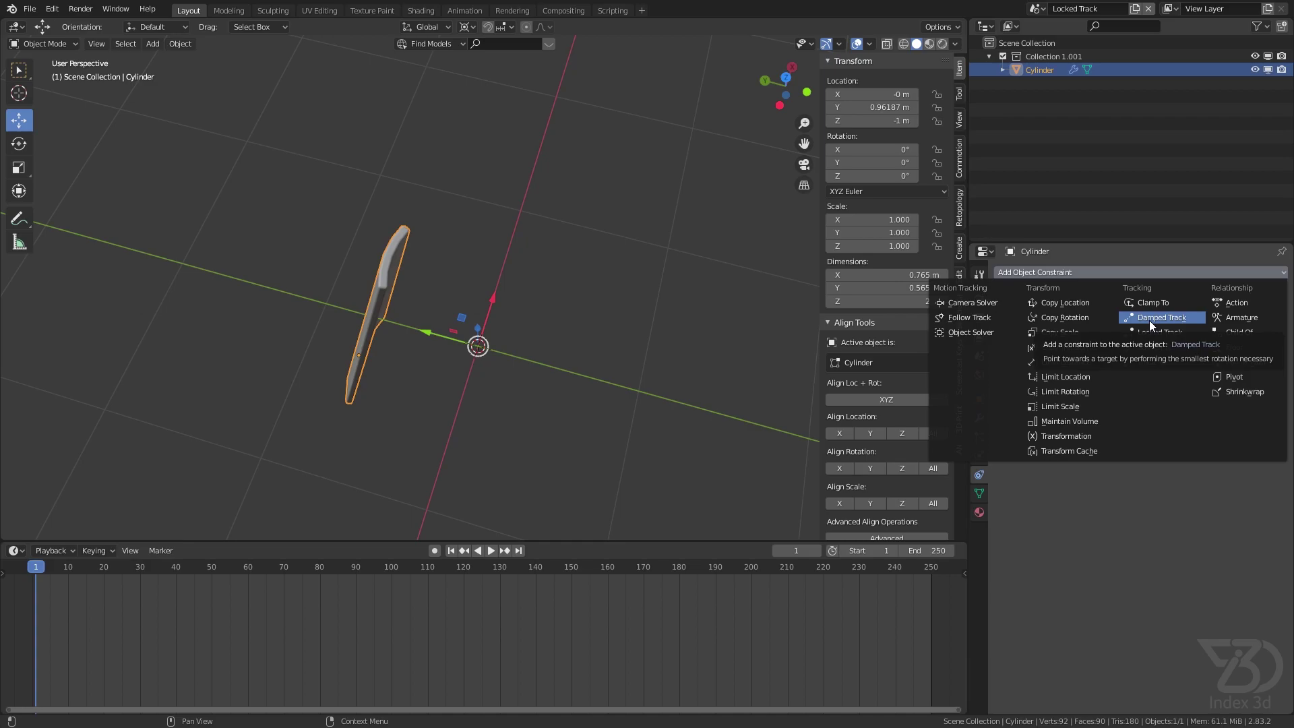
middle_drag(741, 333, 403, 258)
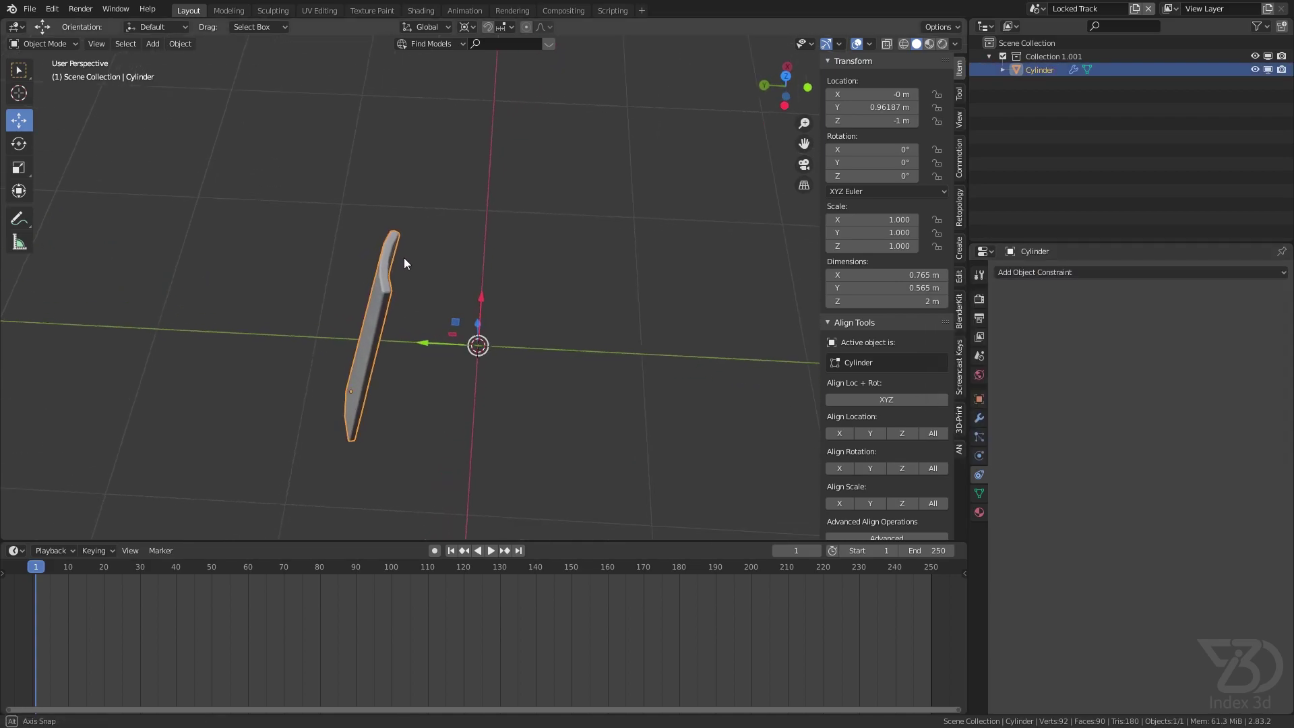
- Snap the 3D cursor to the curved edge loop at the panel's upper end in Edit Mode and return to Object Mode
click(40, 43)
click(43, 72)
scroll(364, 297, up, 2)
middle_drag(364, 297, 441, 287)
key(alt+a)
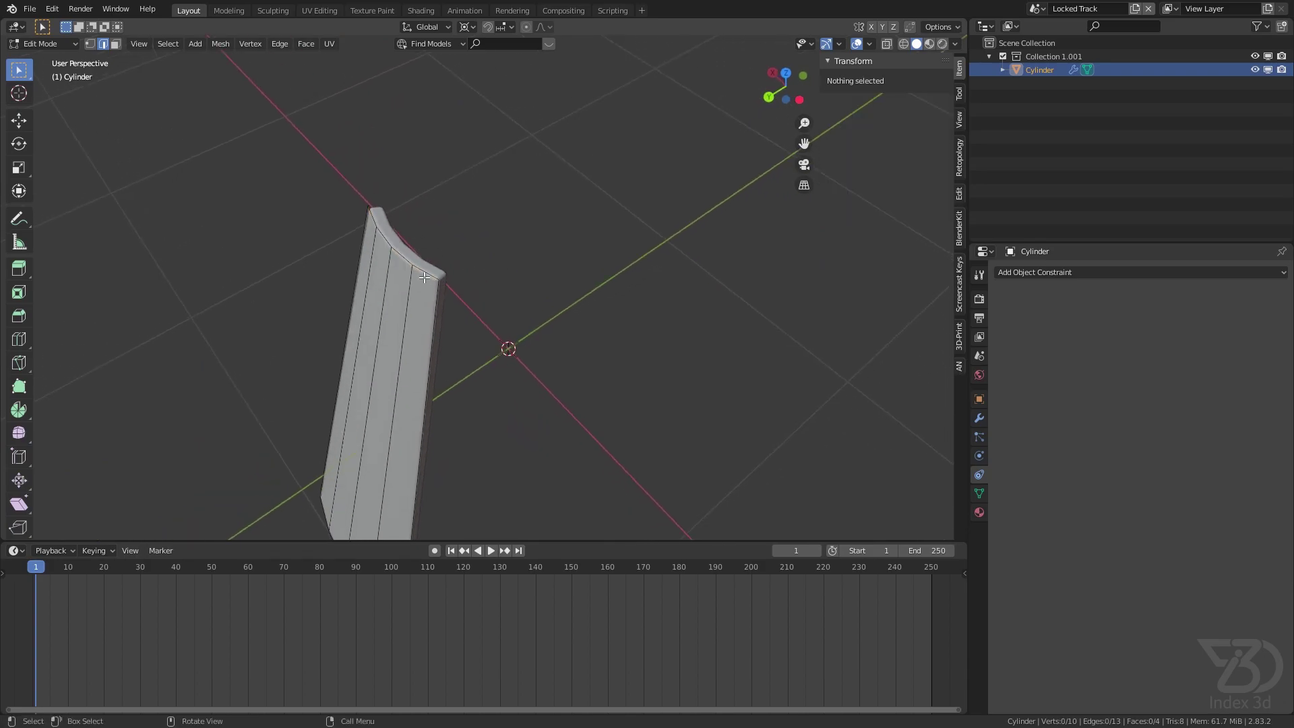
click(405, 259)
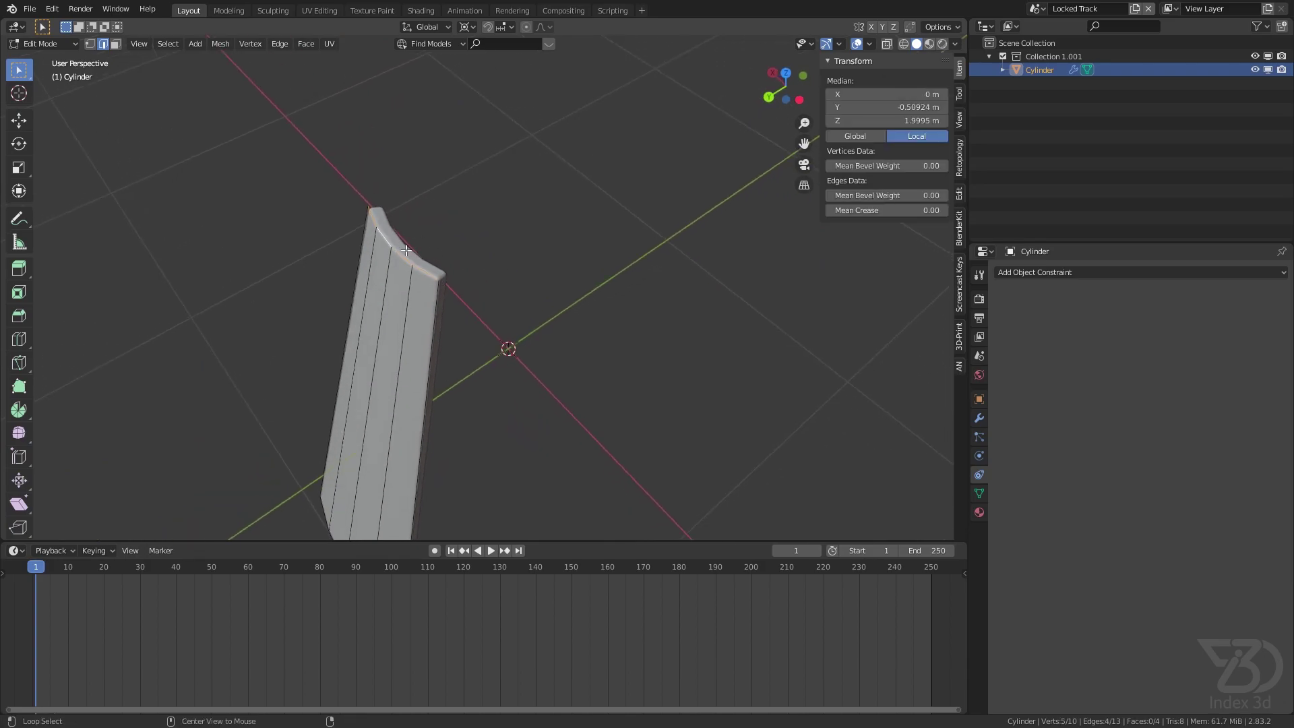
key(shift+s)
click(438, 338)
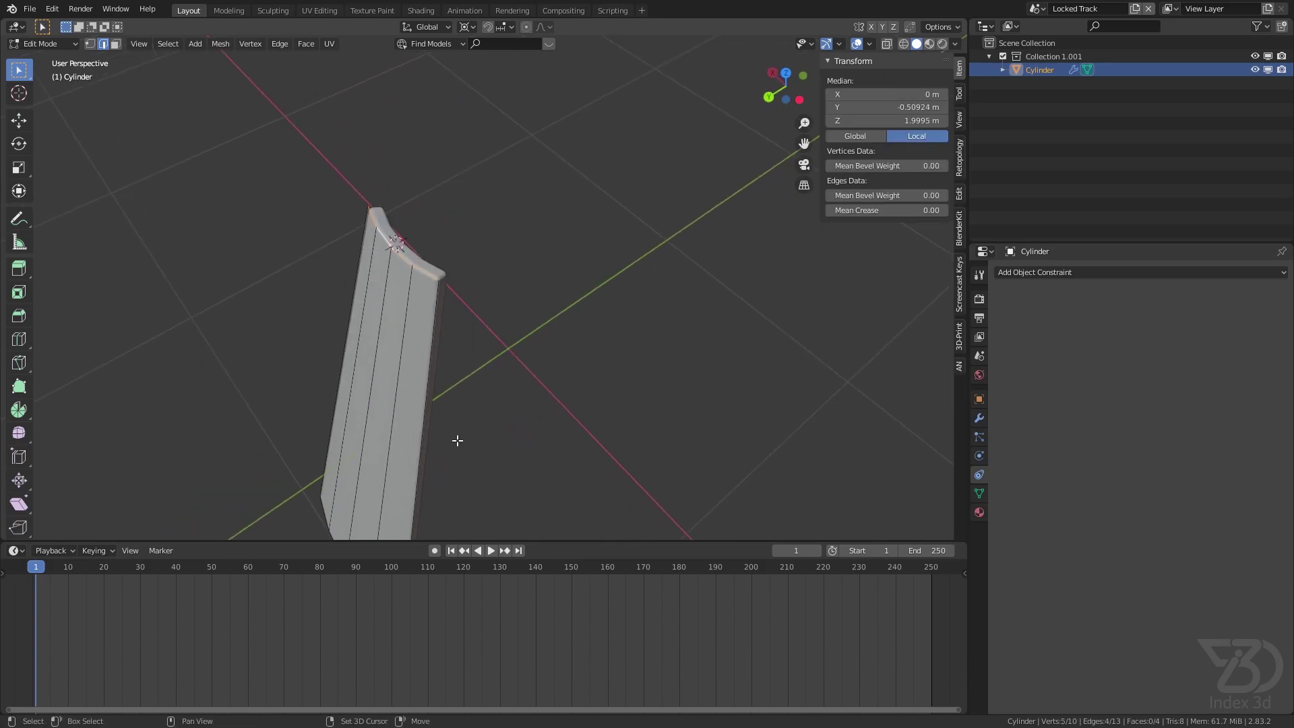
click(41, 43)
click(46, 63)
- Add a plain axes empty at the 3D cursor and raise it about 0.086 m along Z
middle_drag(397, 209, 367, 199)
key(shift+a)
mouse_move(426, 263)
click(518, 265)
drag(399, 188, 400, 171)
scroll(486, 226, down, 3)
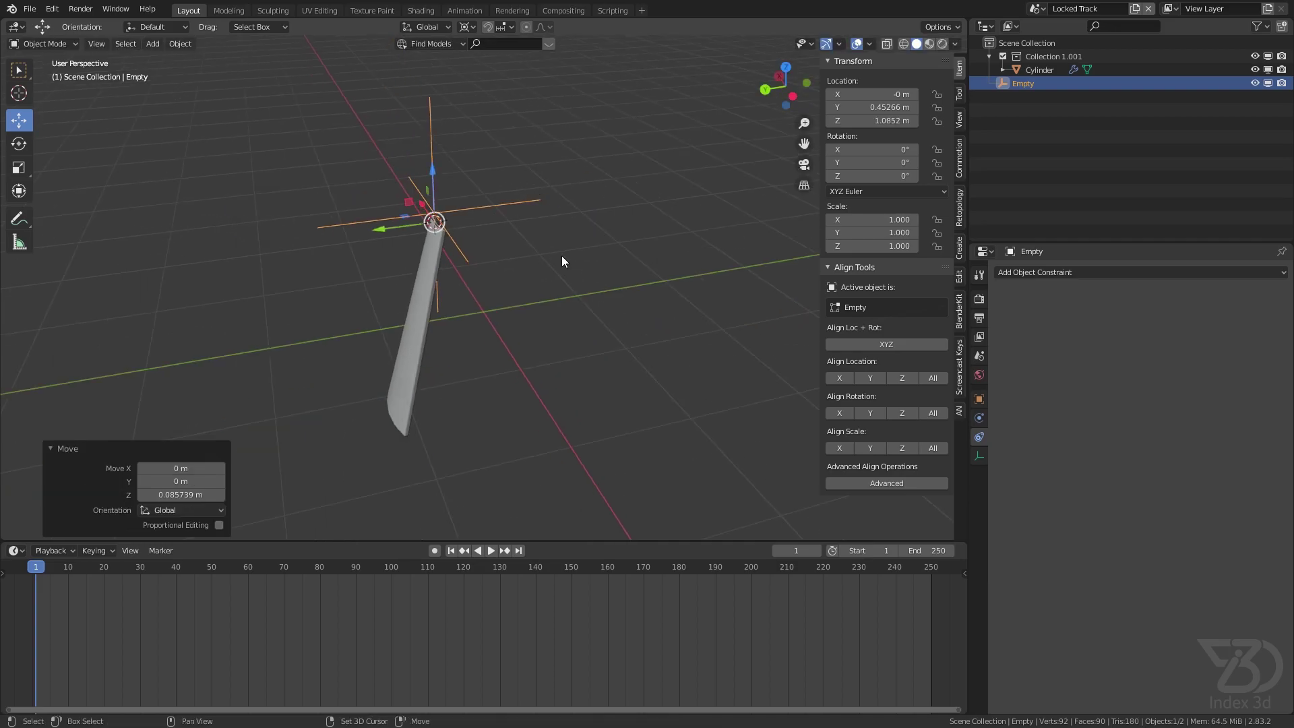
- Add a monkey mesh and move it about -1.19 m in X, -4.33 m in Y and 0.44 m in Z
shift+middle_drag(561, 258, 321, 283)
key(shift+a)
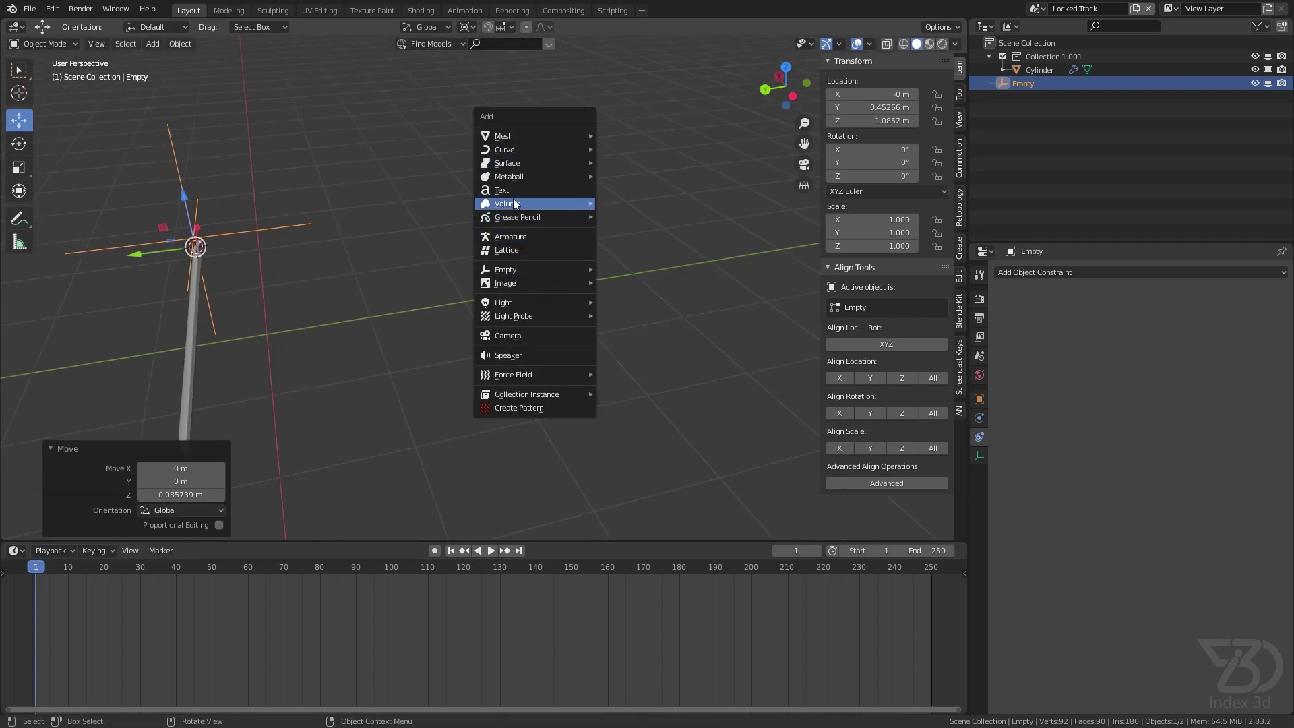
mouse_move(511, 136)
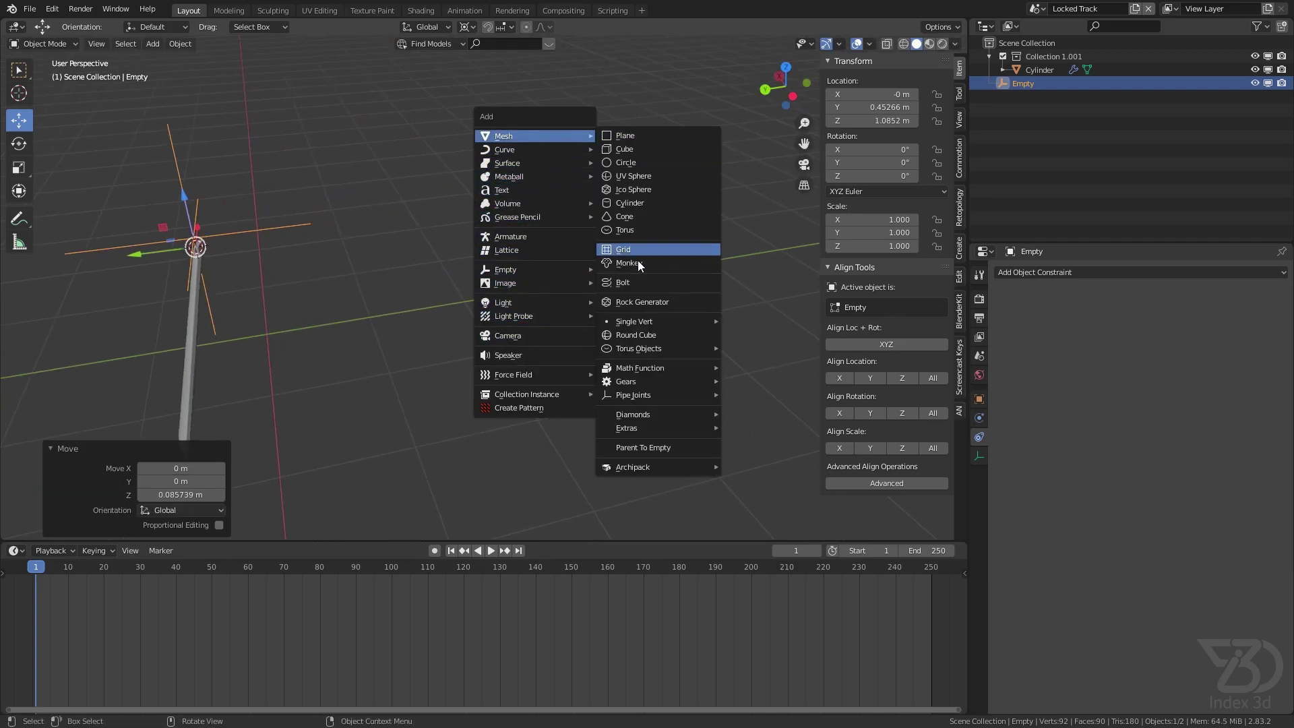
click(625, 263)
key(g)
click(642, 224)
middle_drag(641, 224, 551, 230)
- Add a plain axes empty, place it in front of the monkey's face at about Y -6.05 m, Z 2.32 m, and save the file
key(shift+a)
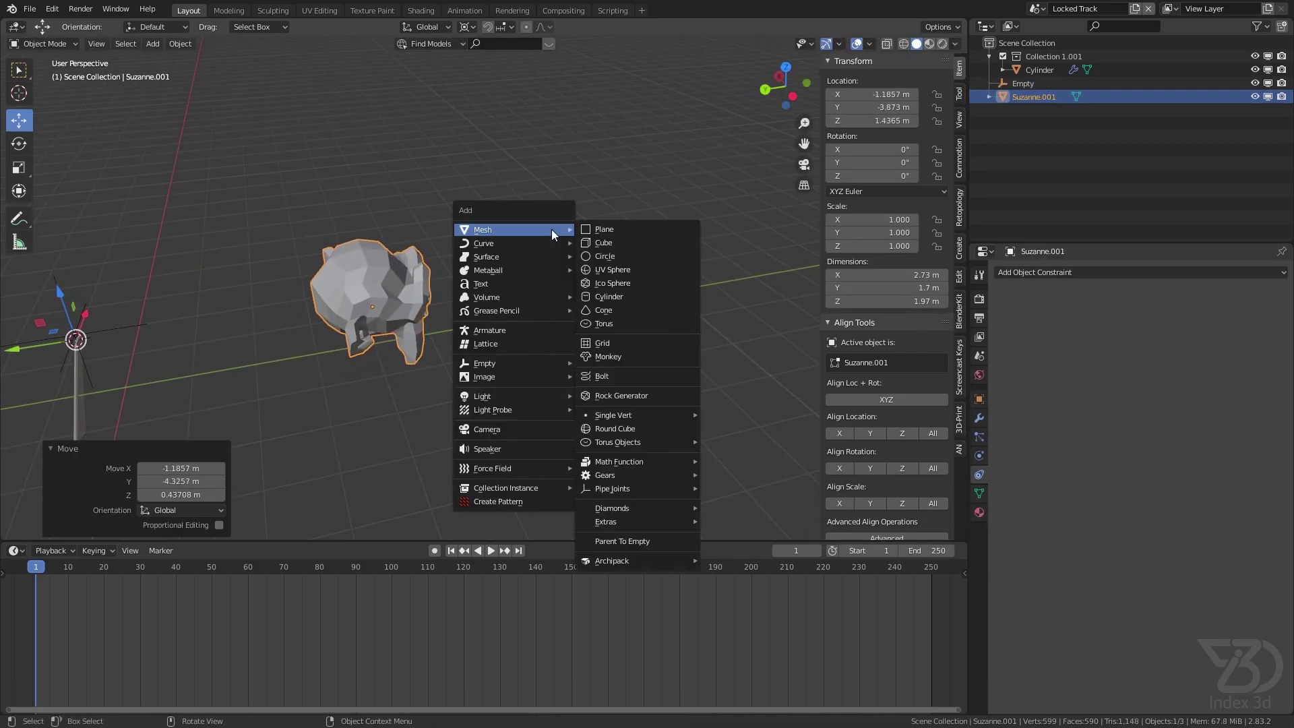
mouse_move(513, 363)
click(593, 364)
key(g)
click(645, 216)
key(ctrl+s)
- Give the monkey a Track To constraint that targets the empty in front of it, with -Y as the To axis
click(352, 333)
scroll(352, 333, up, 4)
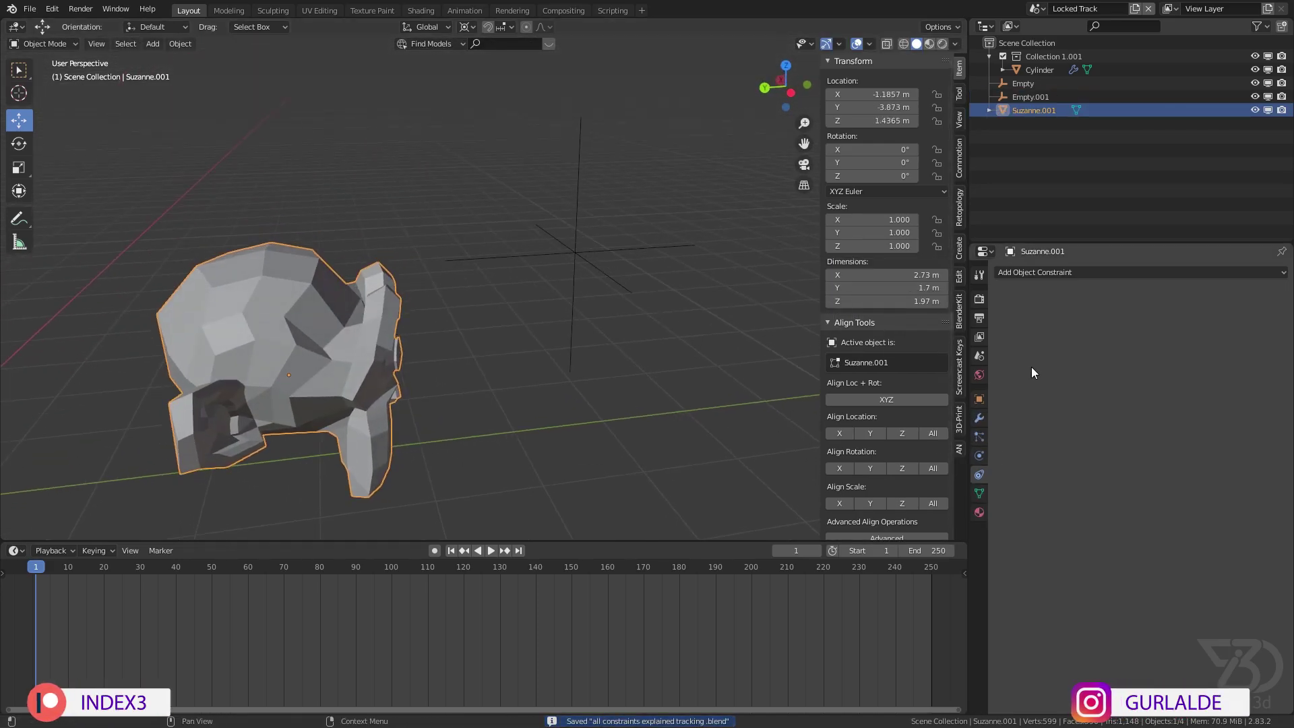
click(1082, 273)
click(1151, 362)
click(1279, 318)
click(584, 242)
middle_drag(512, 254, 580, 265)
click(1222, 338)
- Try moving the target empty freely to test how the monkey follows it with the Track To constraint
scroll(551, 263, down, 4)
click(550, 263)
key(g)
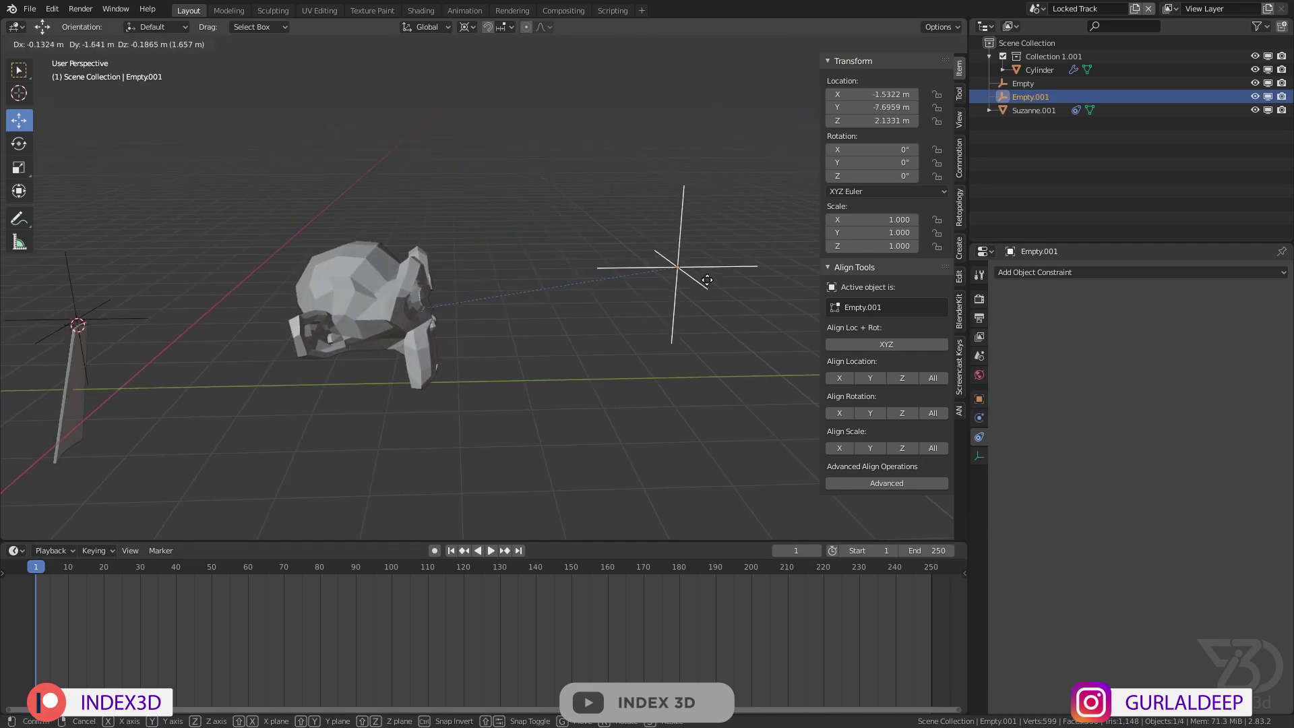
click(573, 267)
click(1133, 275)
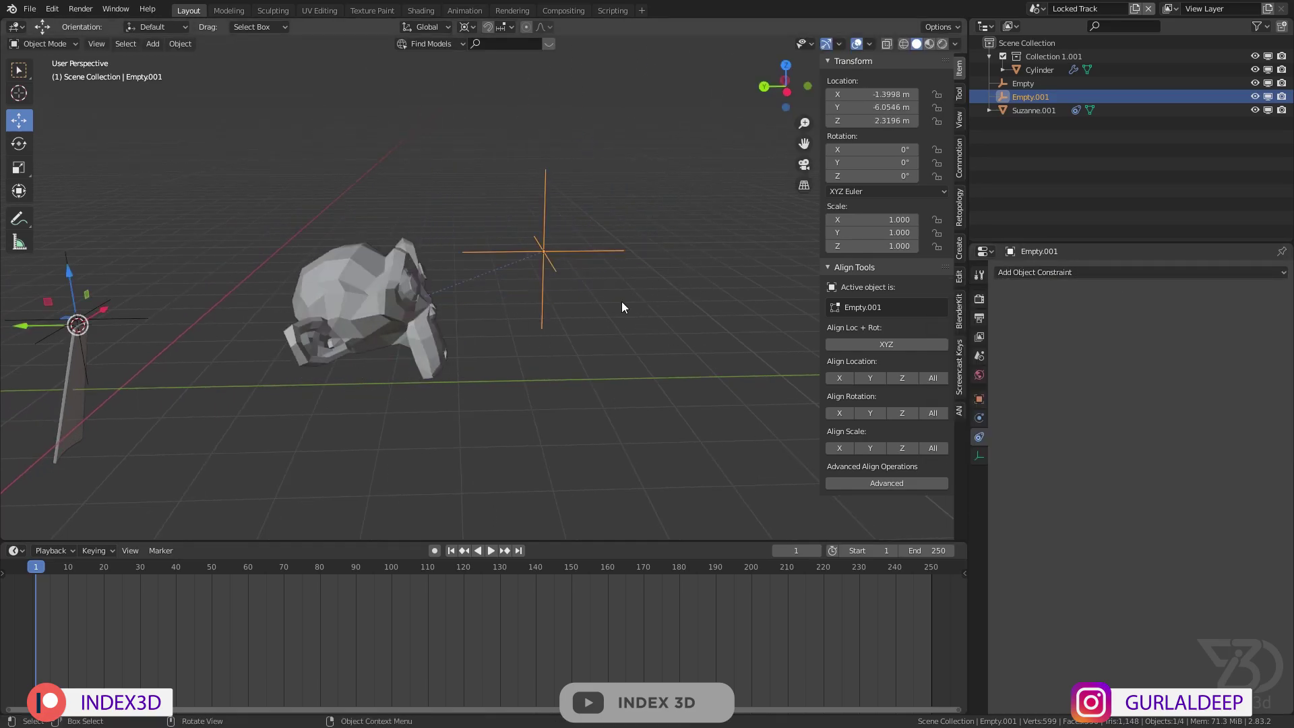
- Replace the monkey's Track To constraint with Locked Track, targeting Empty.001 with -Y as the To axis
click(404, 297)
click(1270, 298)
click(1139, 273)
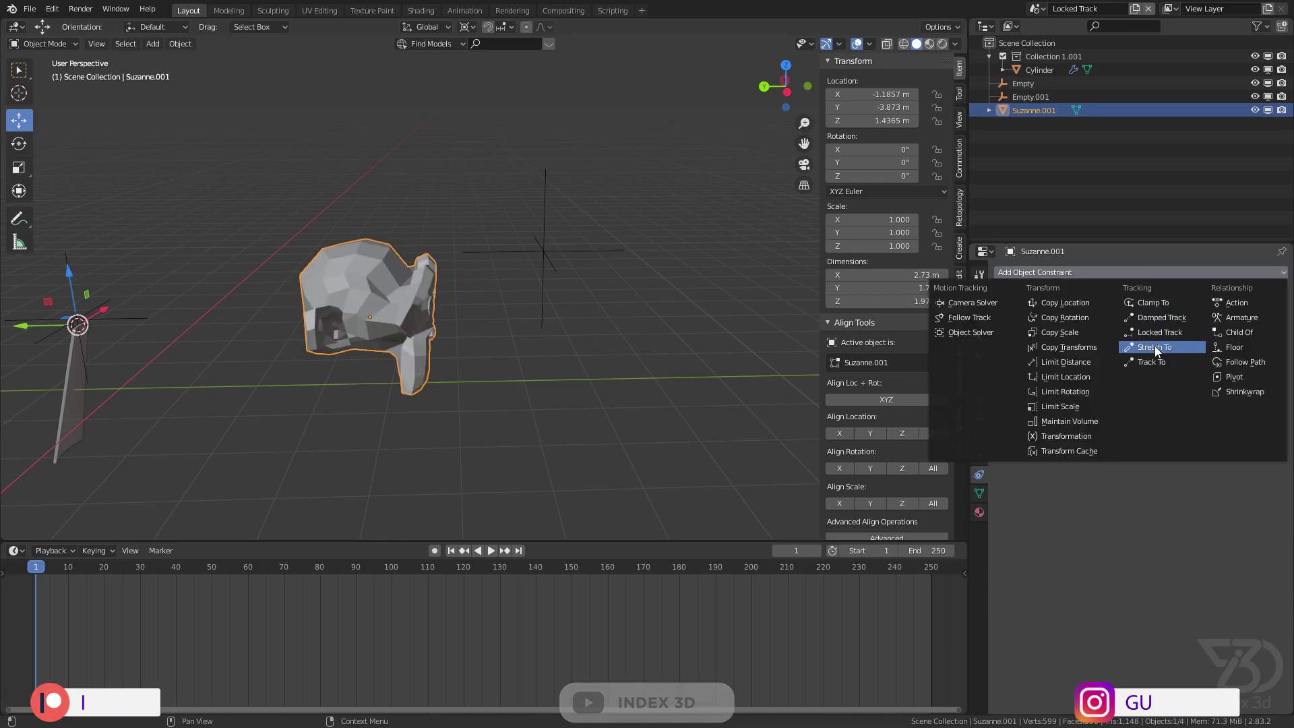
click(1158, 332)
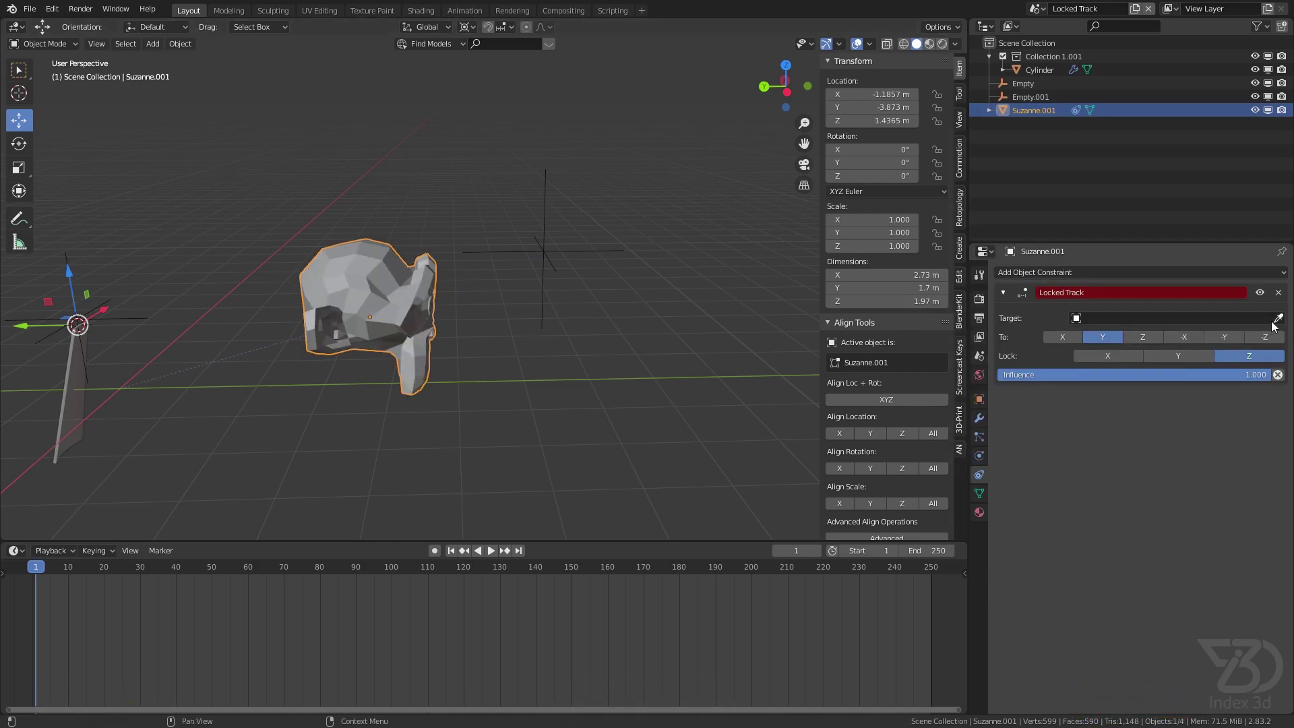
click(557, 221)
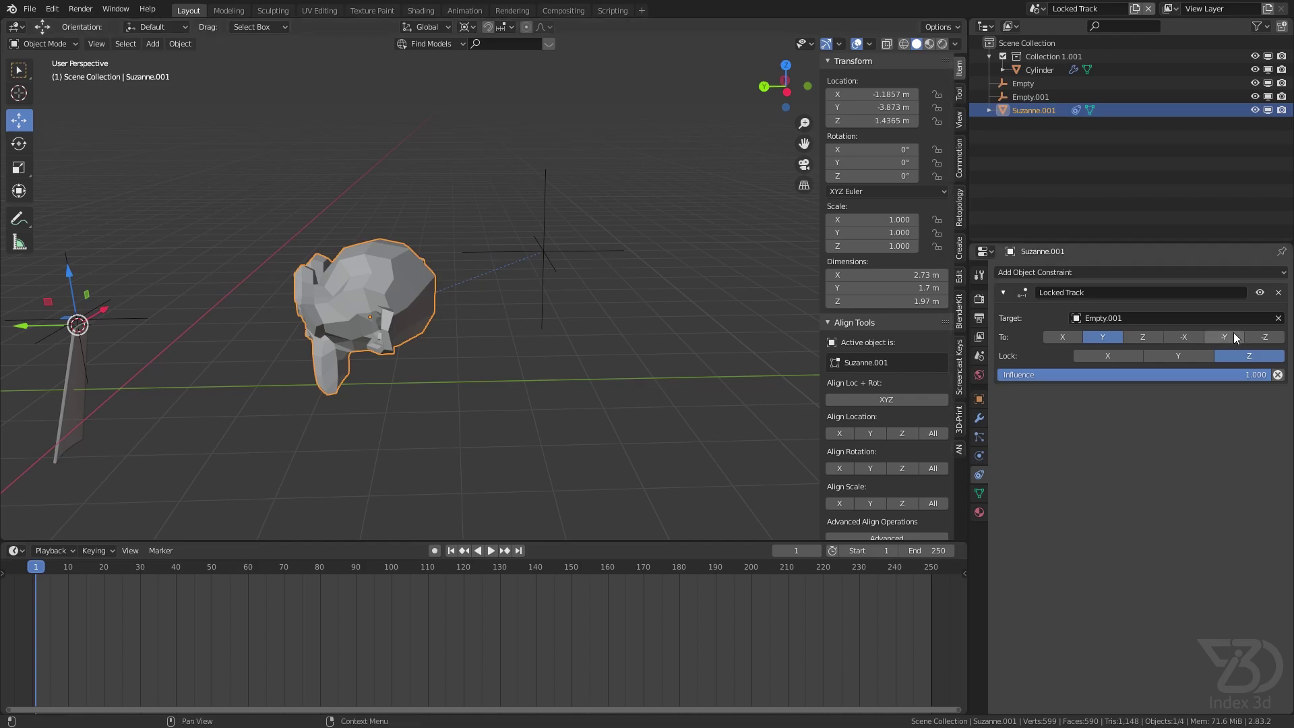
click(1235, 336)
- Raise the monkey's target empty about 1.19 m along Z
click(559, 252)
key(g)
key(z)
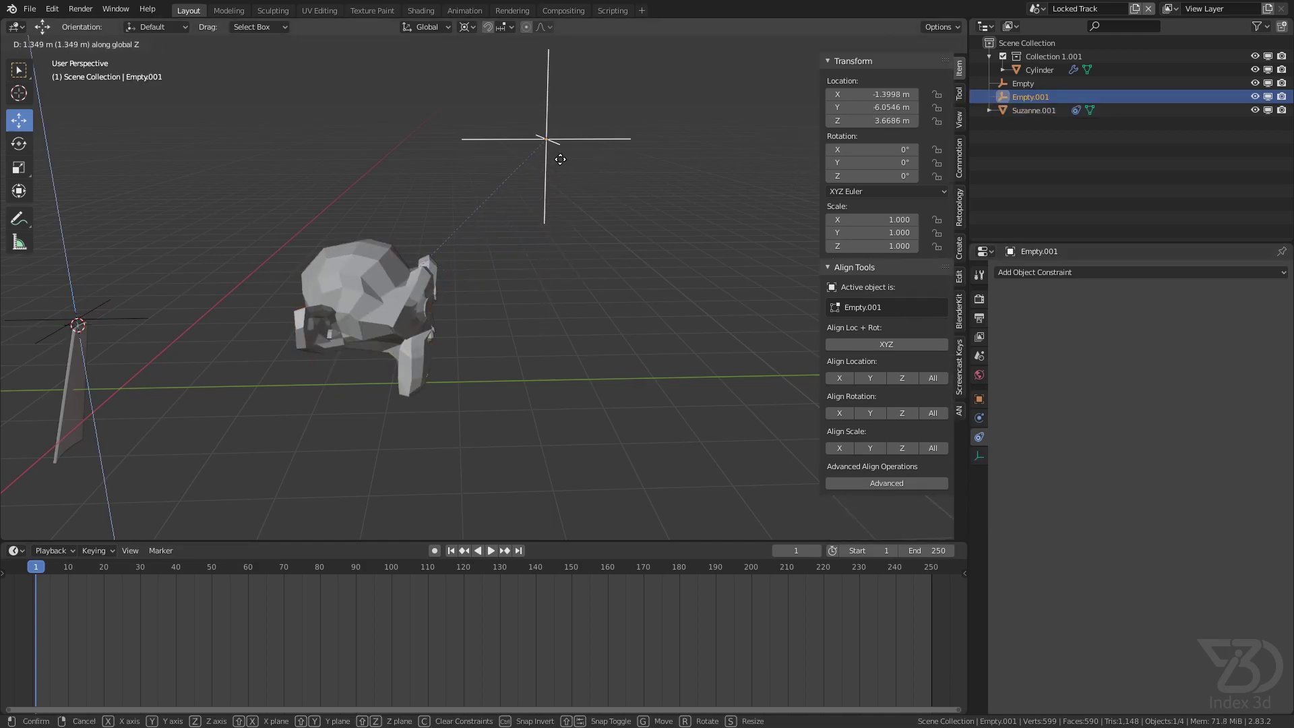
click(593, 206)
- Try moving the target empty around the monkey from different views to test the Locked Track rotation, and cancel the moves
middle_drag(593, 206, 564, 282)
key(g)
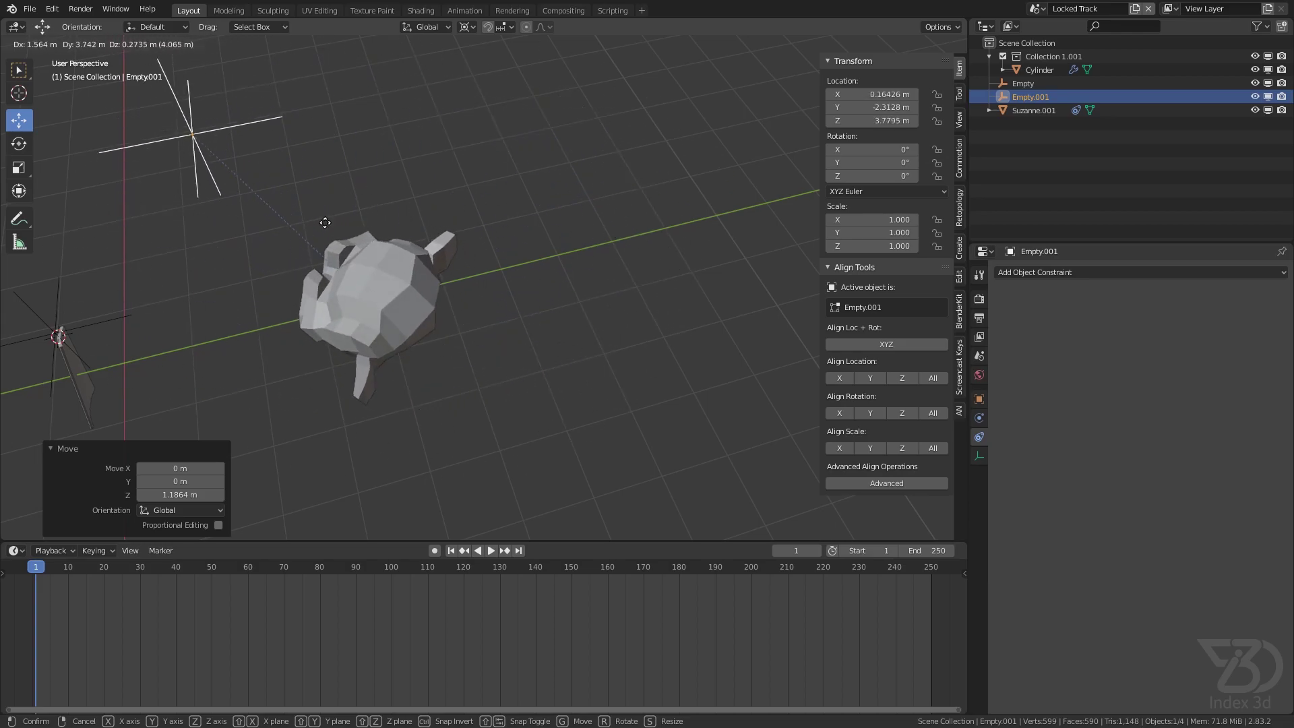
key(Escape)
middle_drag(577, 269, 557, 225)
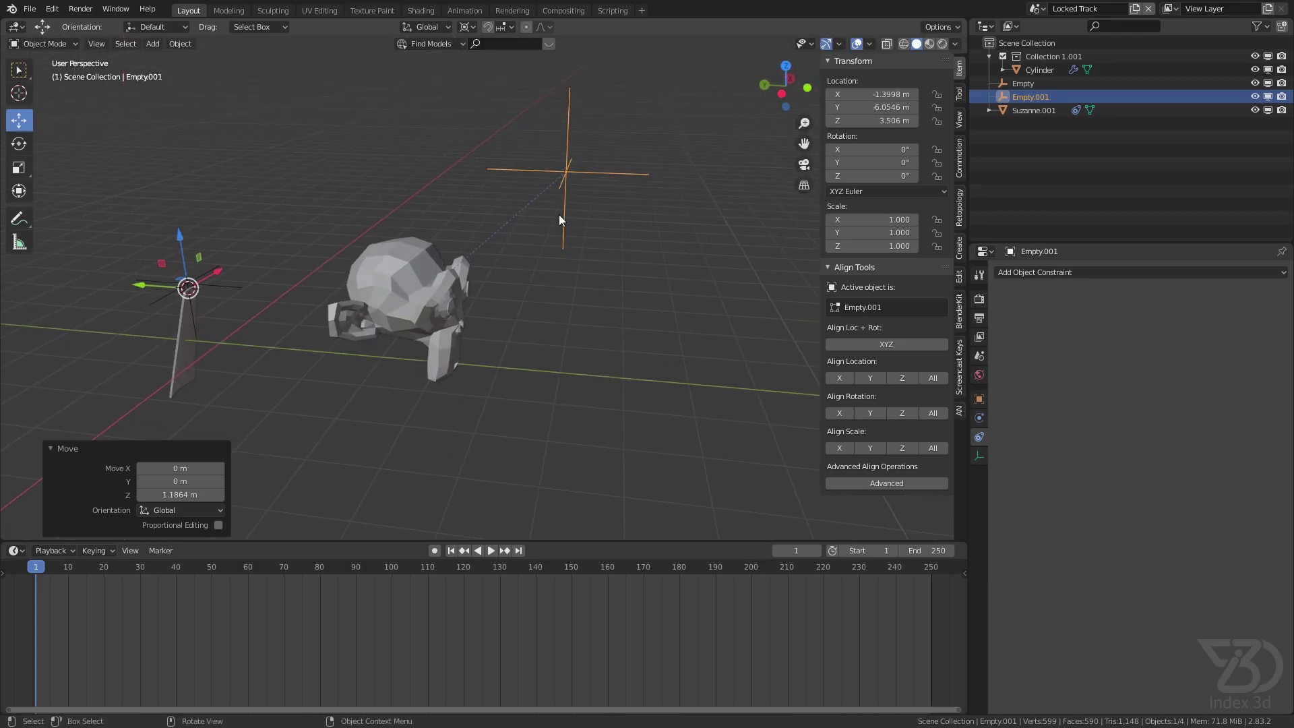
key(g)
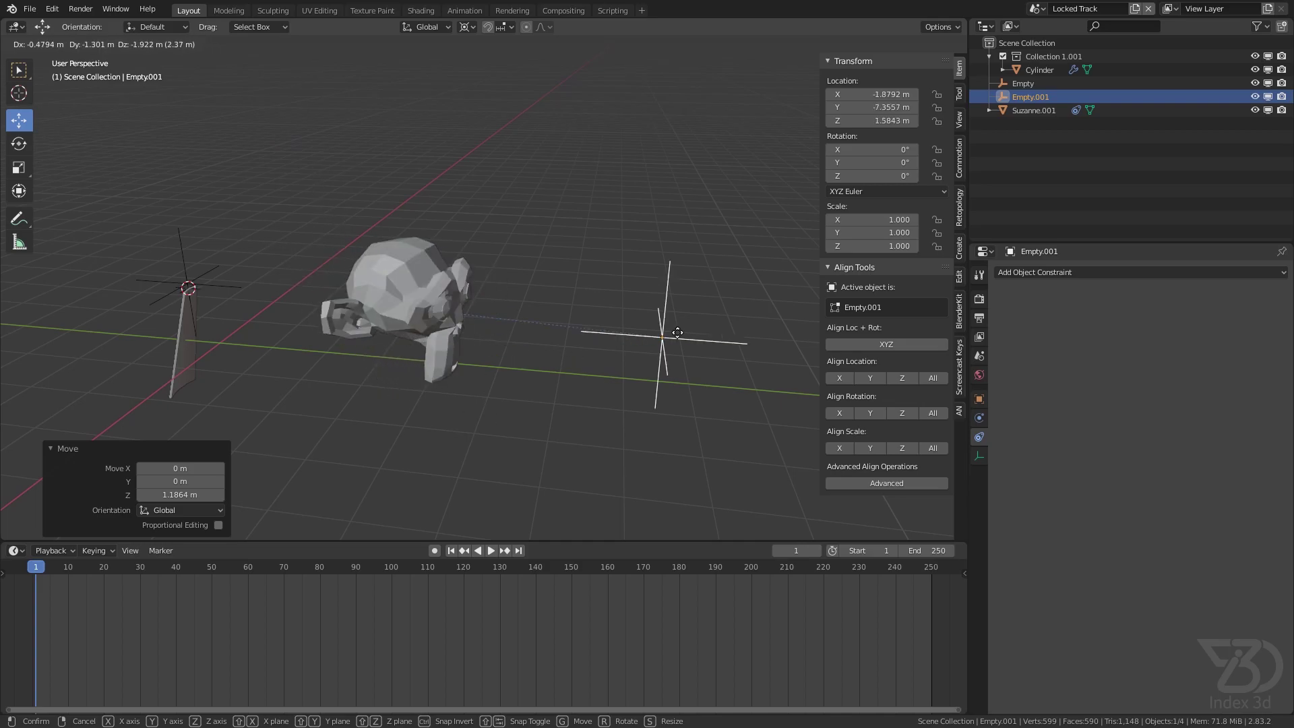
right_click(547, 325)
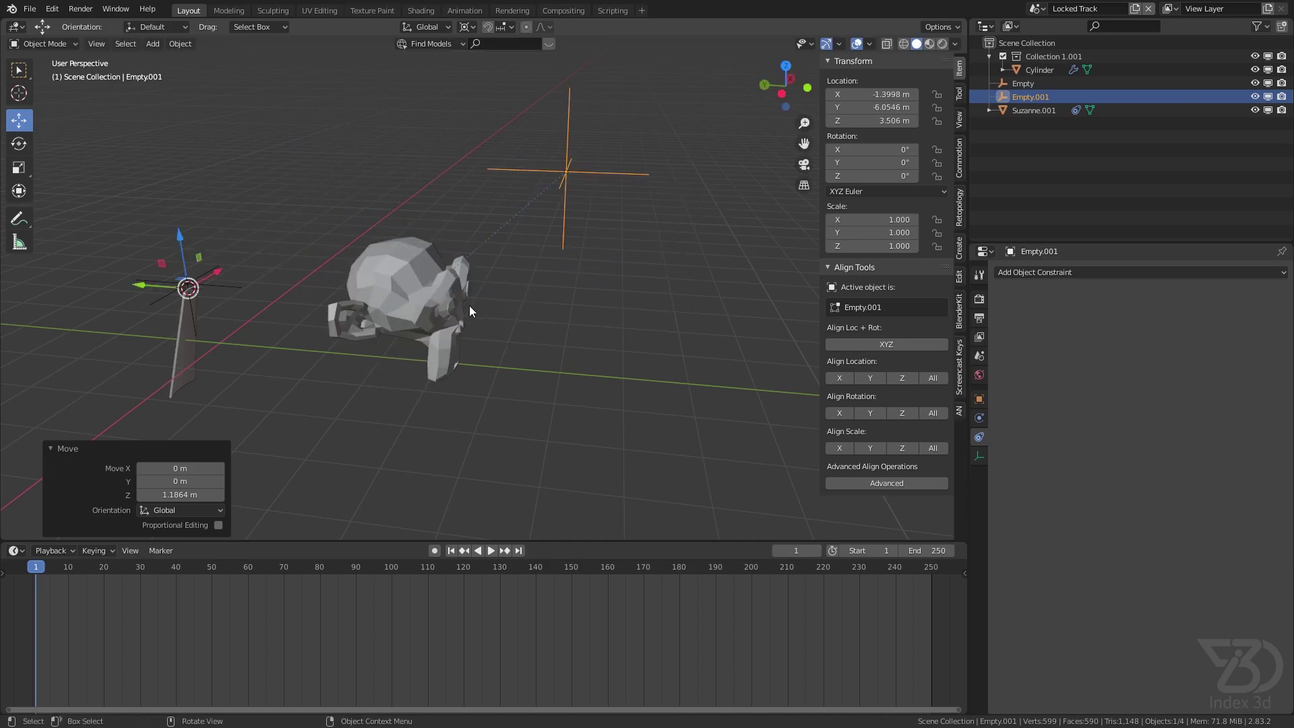
- Delete the monkey together with its target empty
click(453, 301)
shift+click(555, 257)
key(x)
click(549, 258)
middle_drag(549, 258, 463, 236)
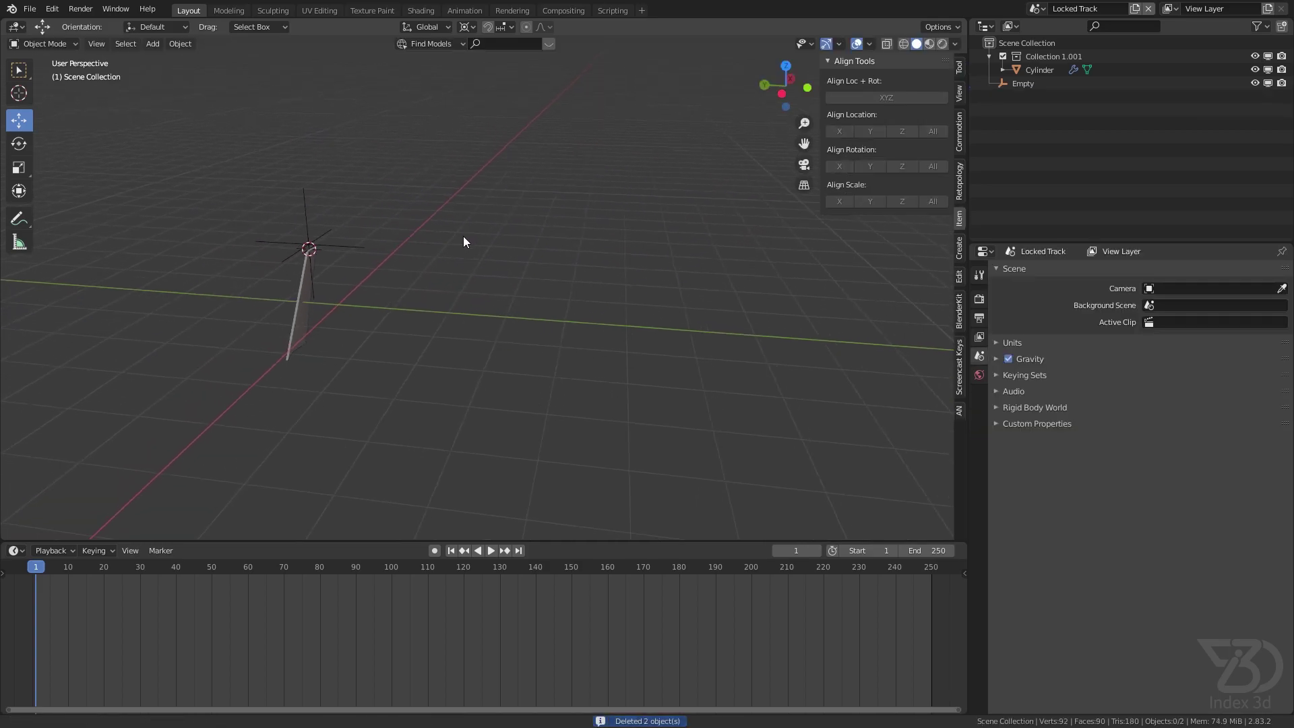
- Save the file and add a Locked Track constraint to the curved Cylinder panel, targeting the Empty above it
click(273, 282)
middle_drag(274, 282, 361, 325)
key(ctrl+s)
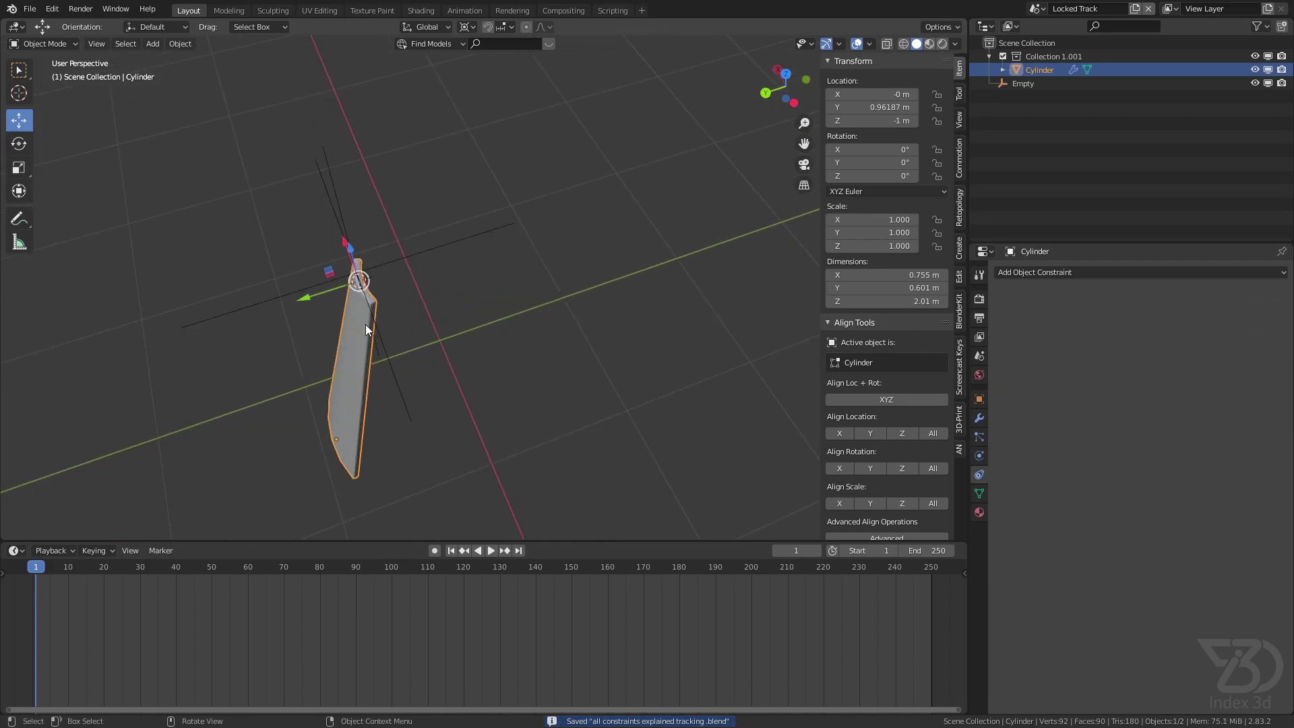
click(1089, 277)
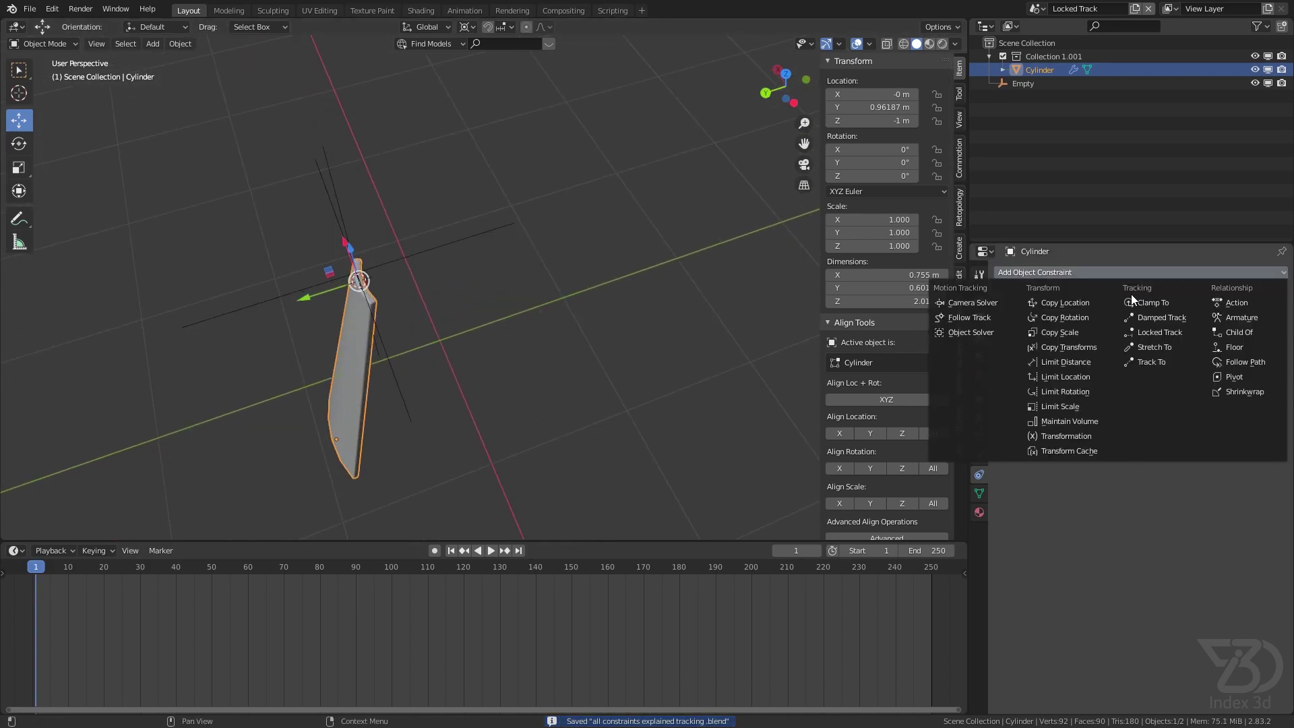
click(1170, 333)
click(1204, 319)
click(1279, 319)
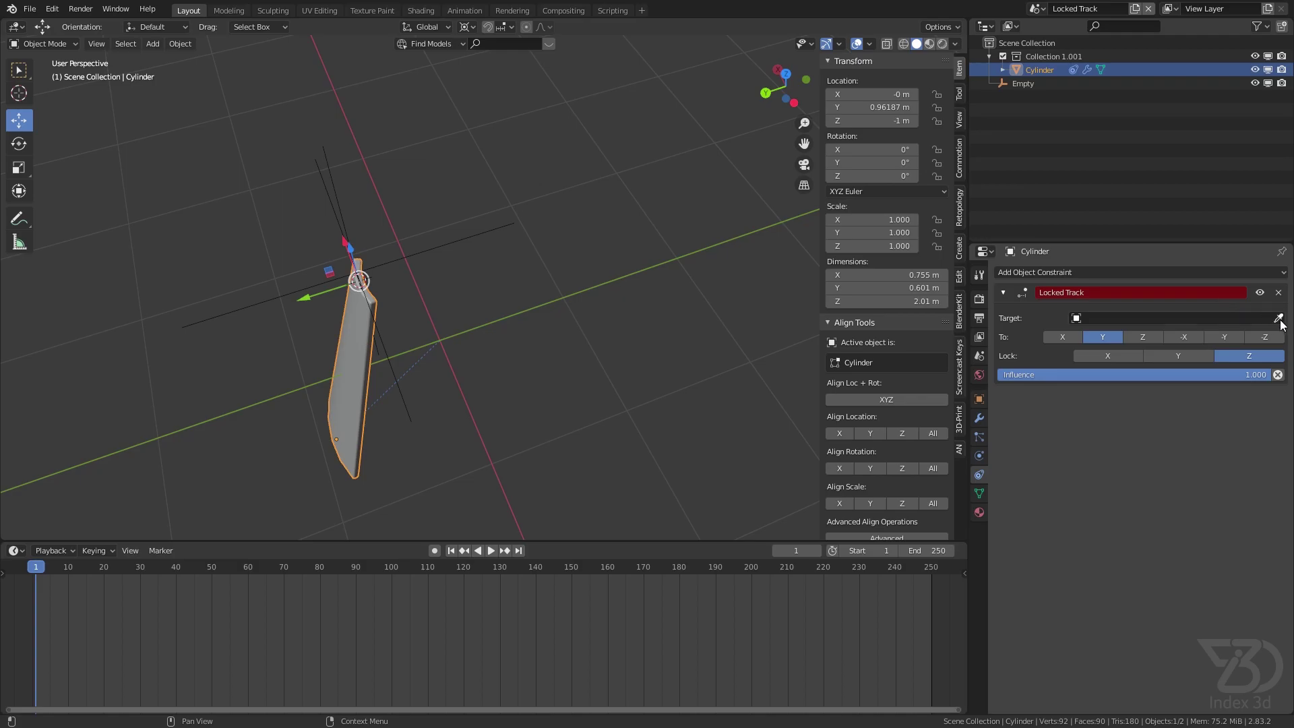
click(345, 204)
- Set the panel's Locked Track constraint to Lock axis X and To axis Z
middle_drag(342, 195, 210, 310)
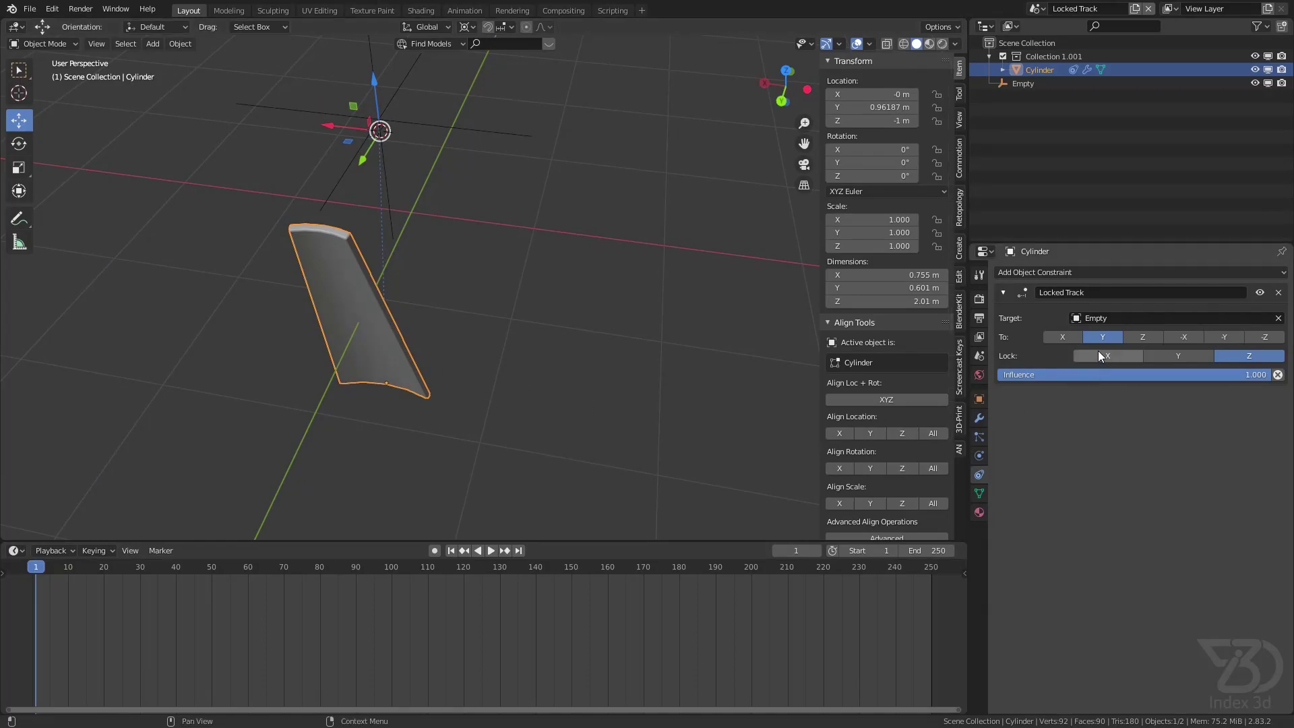
click(1119, 353)
middle_drag(539, 310, 370, 313)
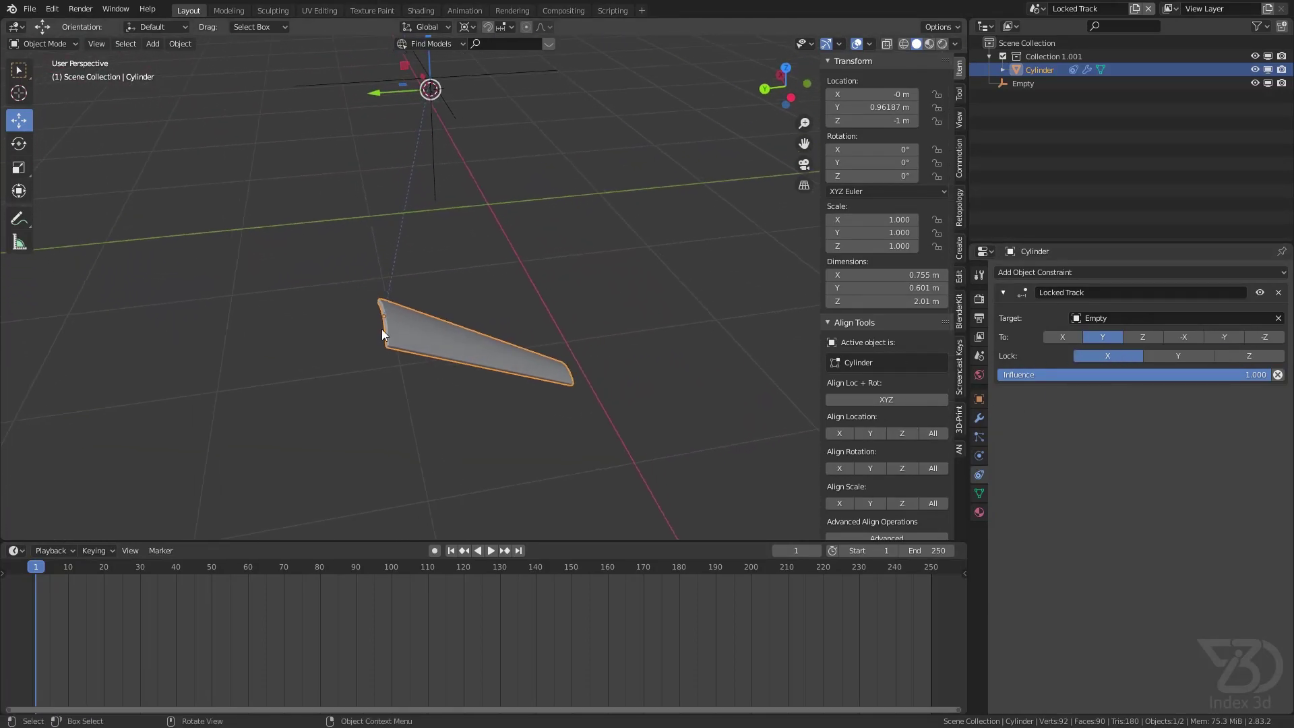
middle_drag(396, 268, 411, 347)
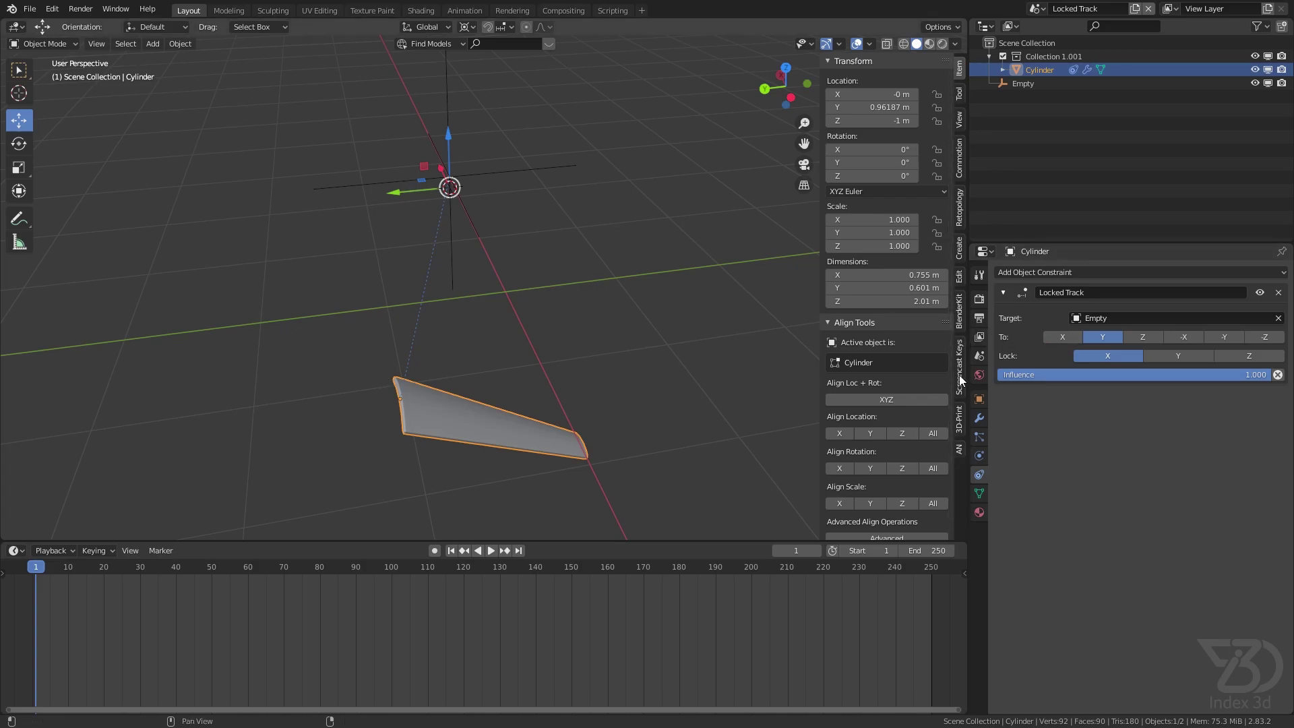
click(1274, 337)
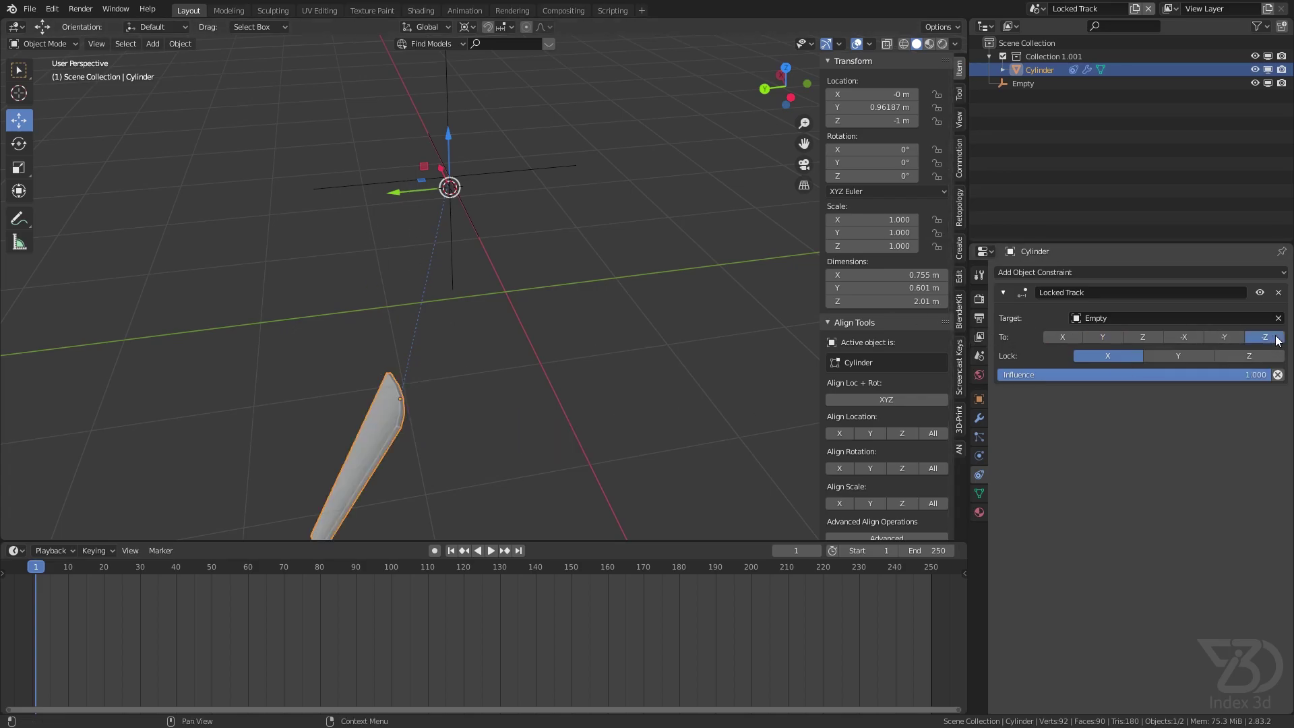
click(1148, 338)
- Try moving the panel along Y and then the empty to test the constraint, undo the moves and save the file
middle_drag(445, 269, 436, 213)
drag(402, 190, 351, 204)
key(ctrl+z)
click(484, 165)
click(440, 120)
key(ctrl+z)
key(ctrl+s)
middle_drag(535, 240, 378, 341)
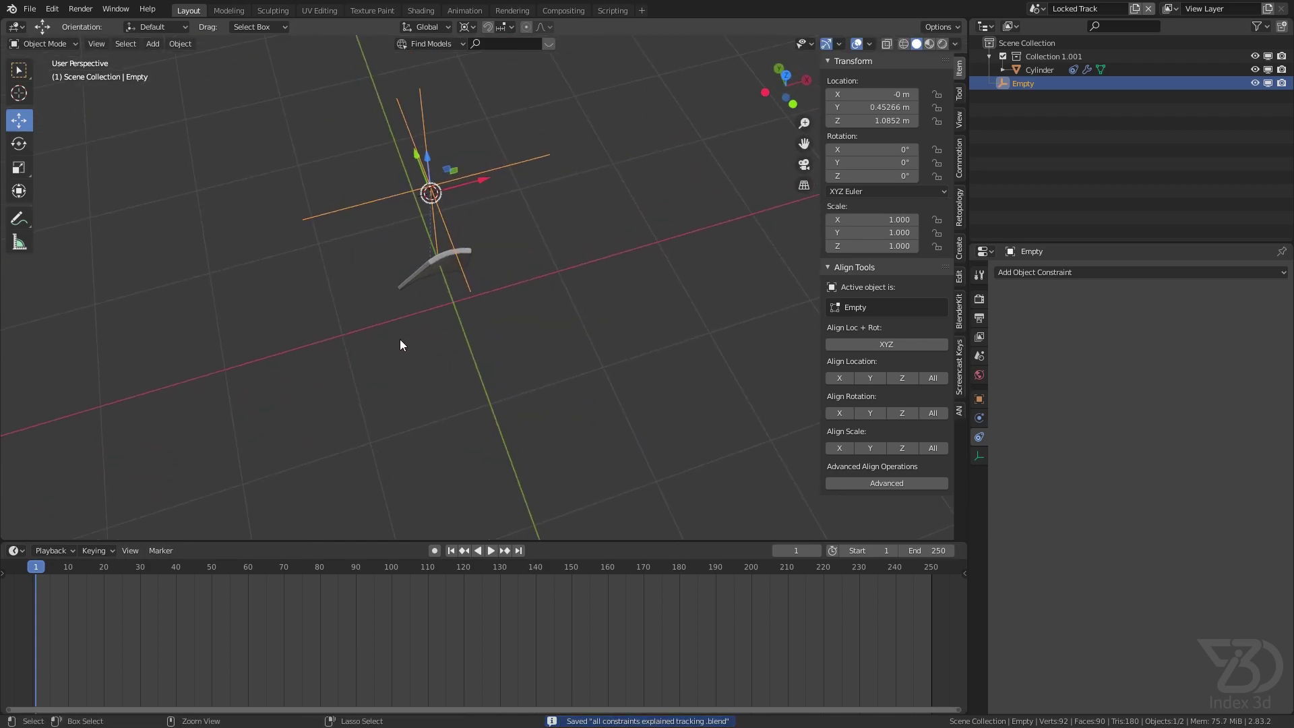
click(455, 260)
middle_drag(455, 261, 492, 283)
shift+click(503, 225)
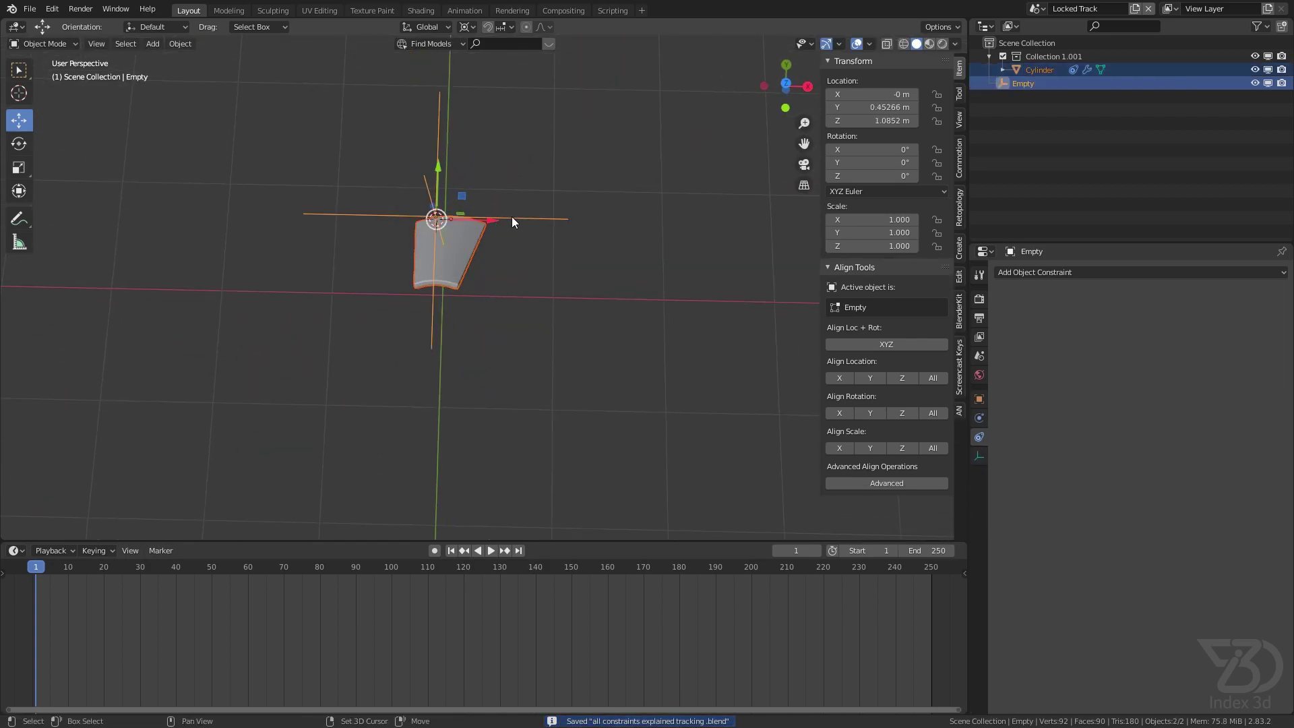
click(511, 301)
middle_drag(511, 301, 456, 312)
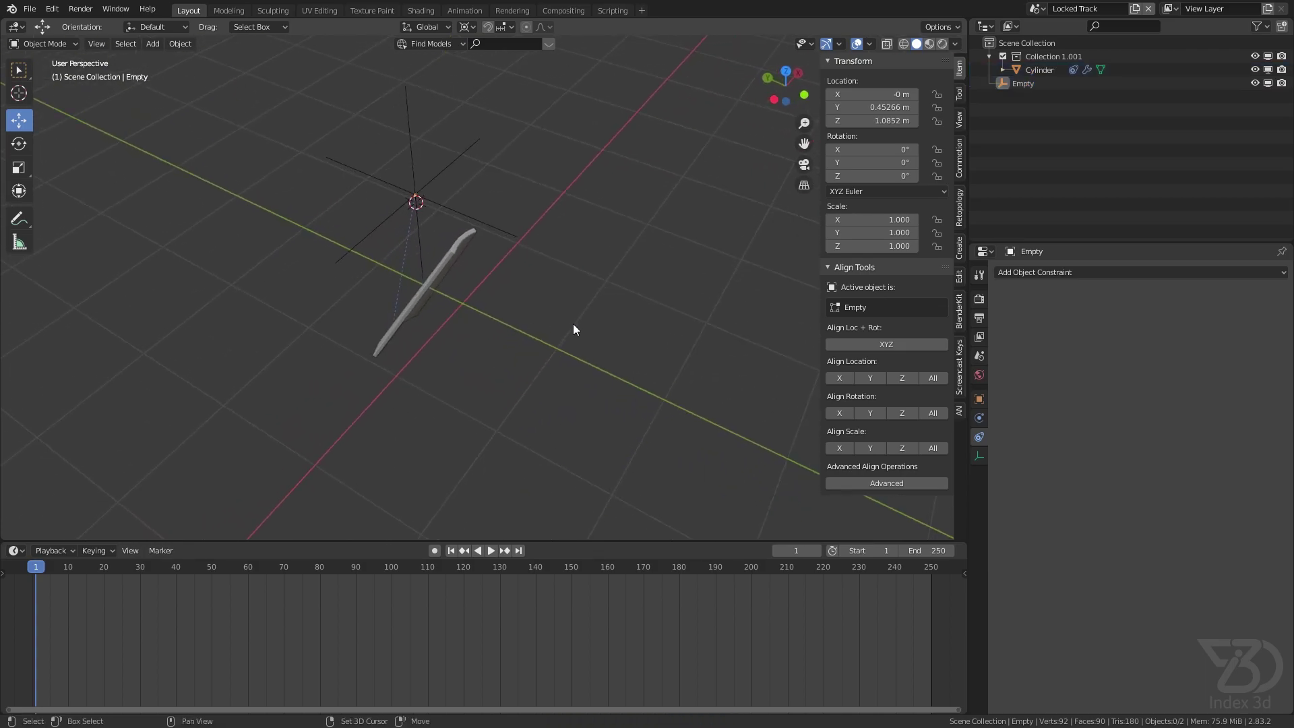
- Add a sphere empty with a 1 m radius at the world origin and save the file
key(shift+a)
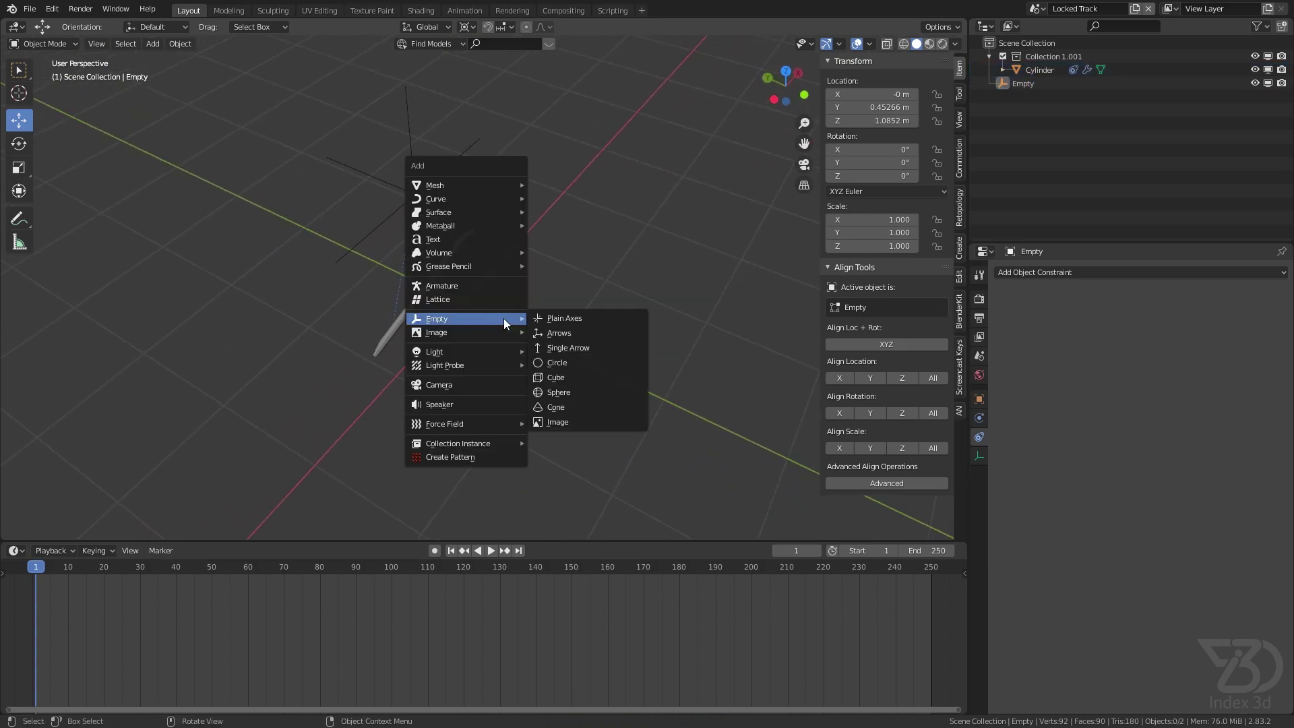
click(563, 397)
middle_drag(508, 384, 581, 385)
key(ctrl+s)
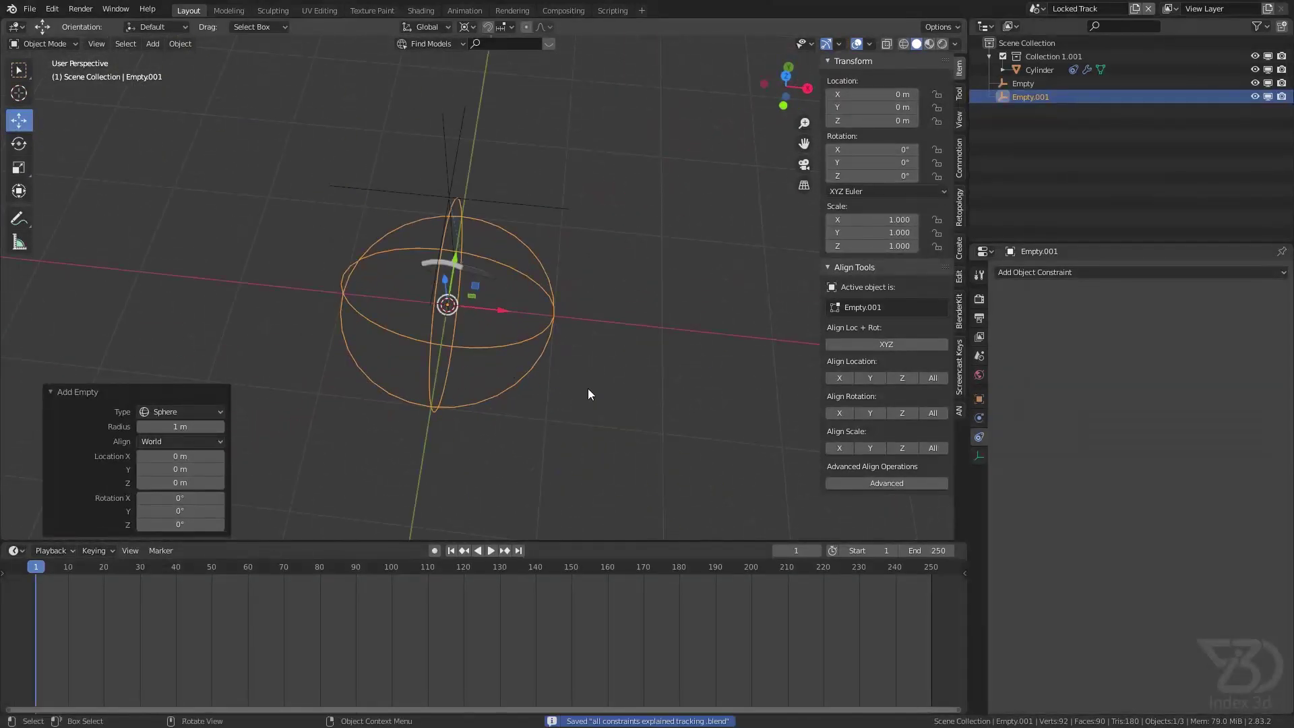
- Parent the plain axes empty to the sphere empty
click(494, 205)
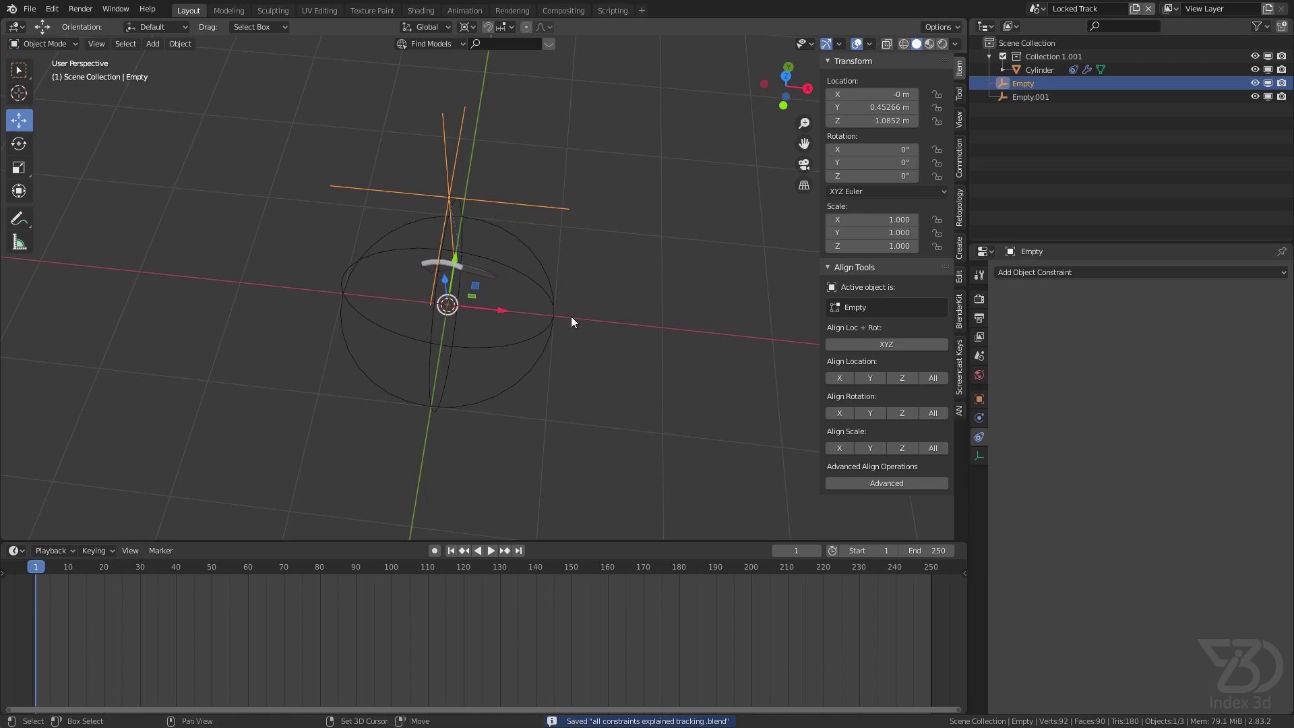
shift+click(550, 310)
key(ctrl+p)
click(538, 316)
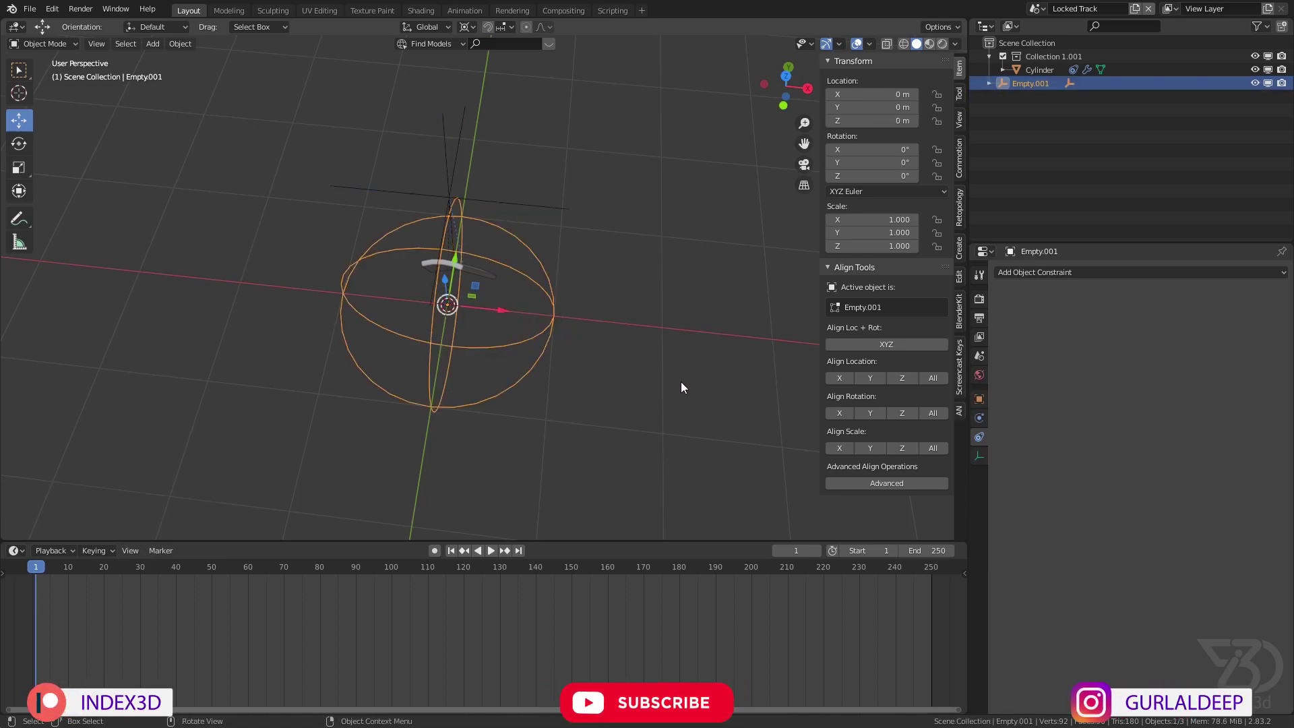
- Try scaling up the sphere empty, cancel the scaling, and hide the sphere empty after saving the file
key(s)
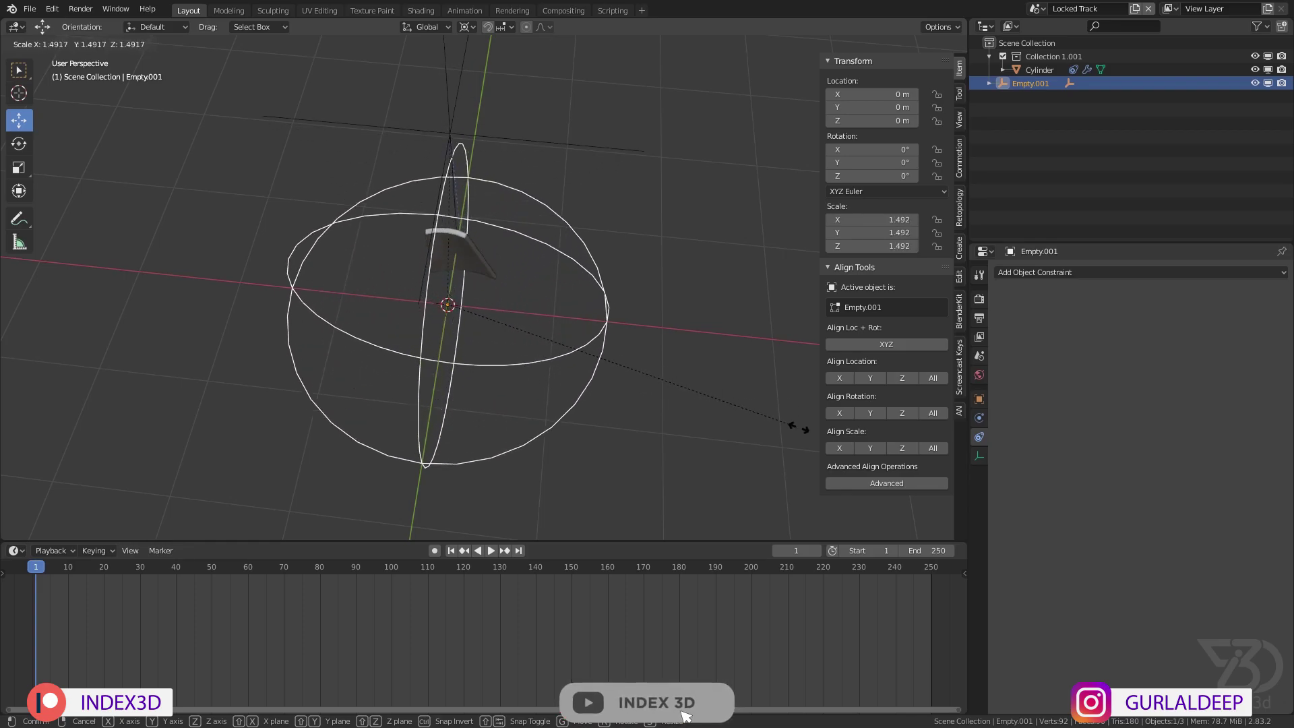
right_click(601, 380)
key(ctrl+s)
key(h)
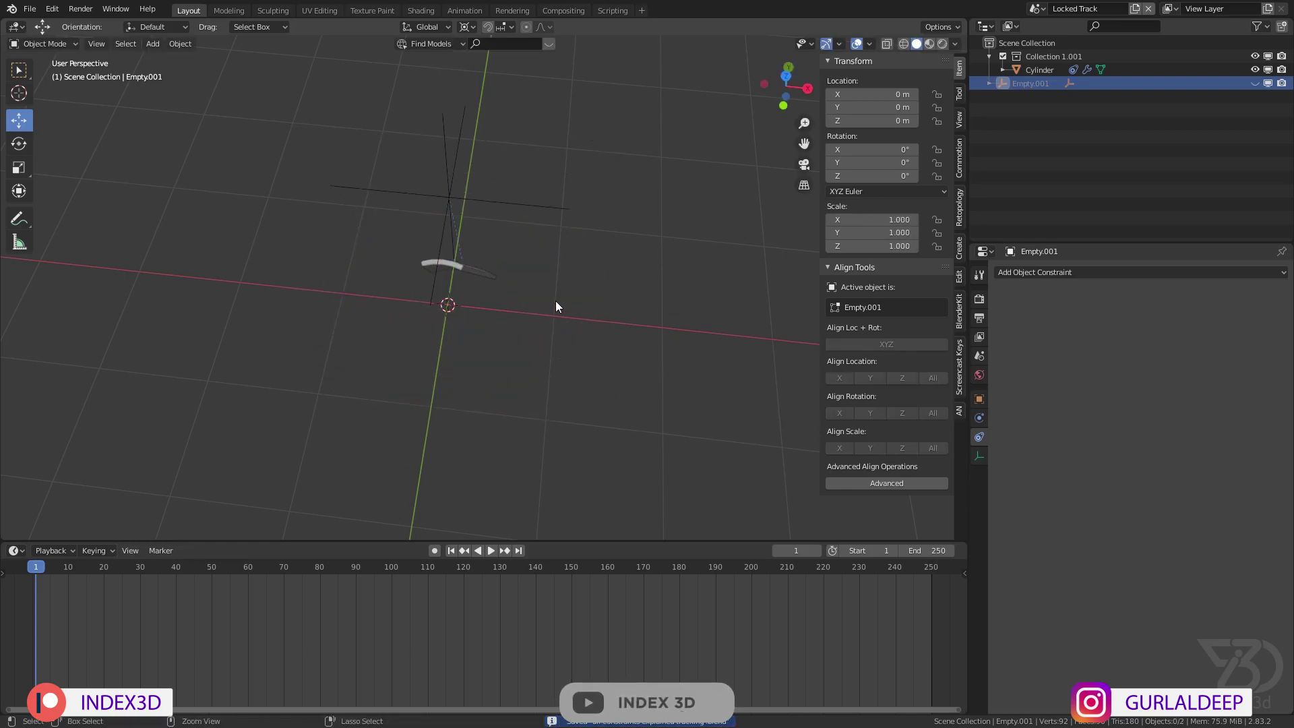
- Move the plain axes empty about 1.007 m along Y, away from the panel, and save the file
click(464, 267)
shift+click(468, 196)
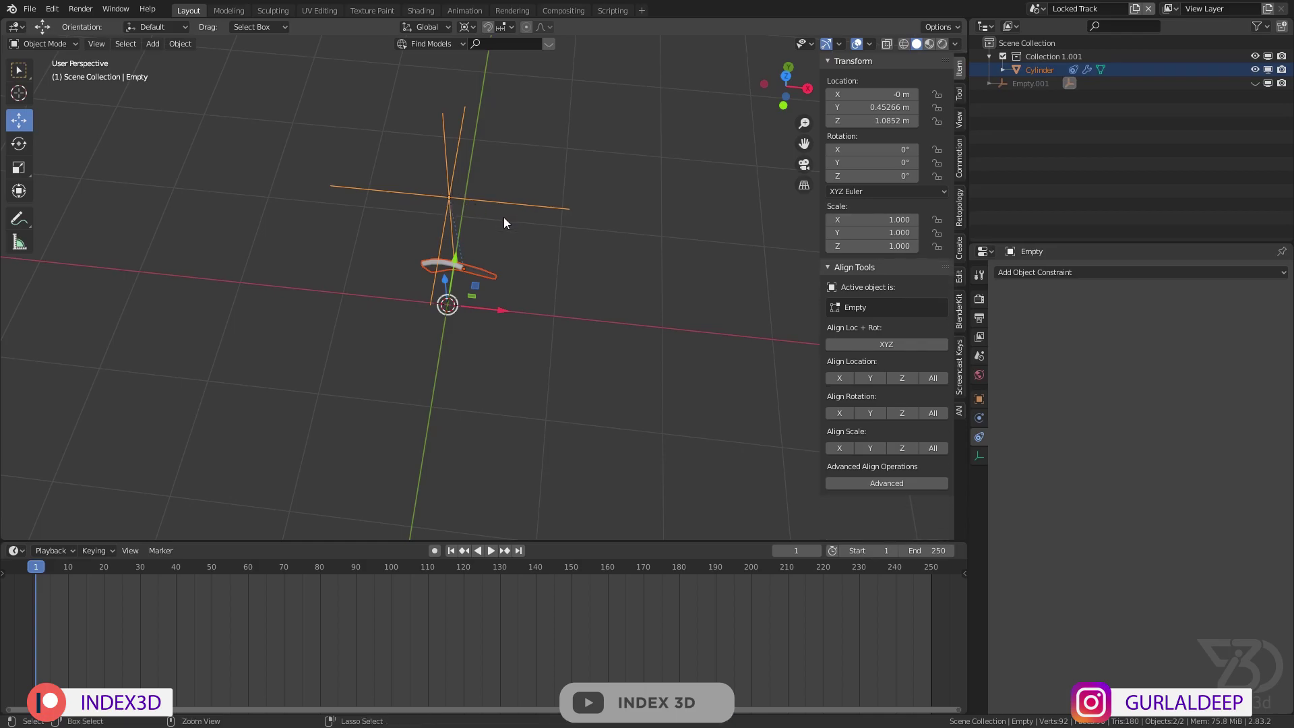
key(KP_7)
click(544, 301)
middle_drag(543, 301, 523, 246)
drag(492, 301, 379, 310)
key(ctrl+s)
- Select the curved panel together with its plain axes empty and set the transform pivot point to 3D Cursor
key(KP_7)
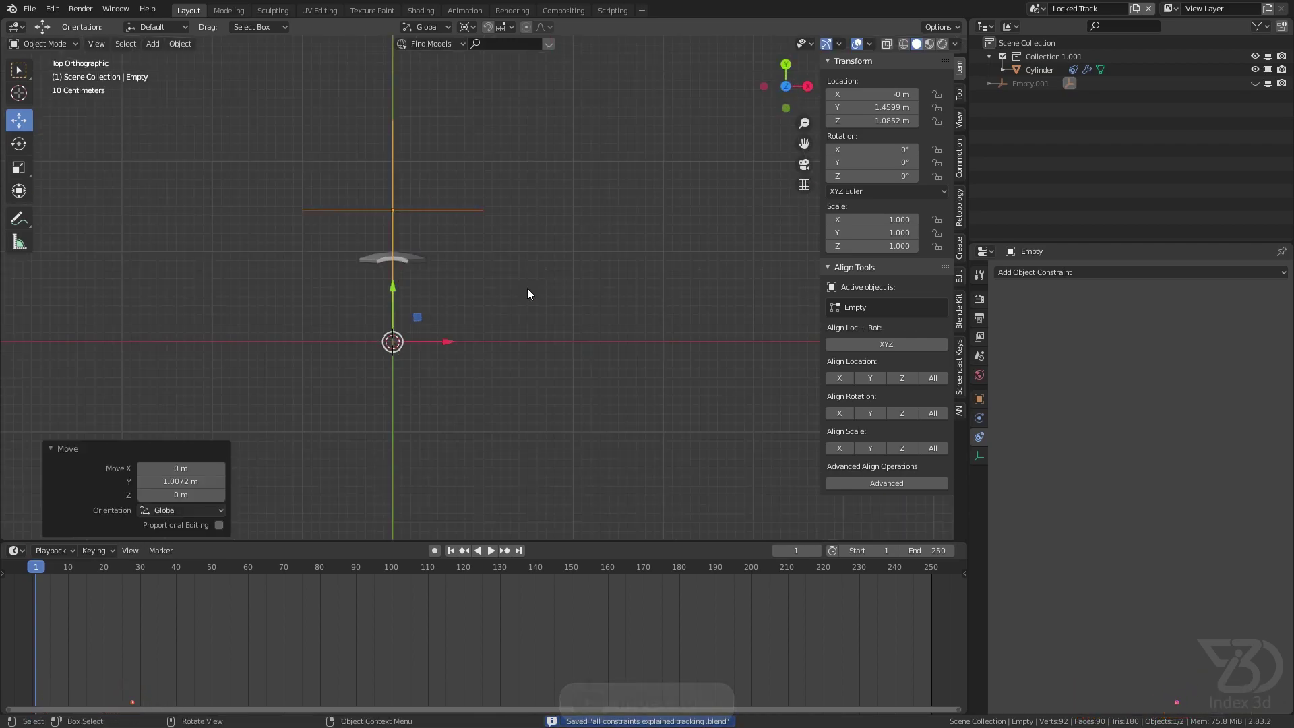
click(419, 262)
shift+click(395, 222)
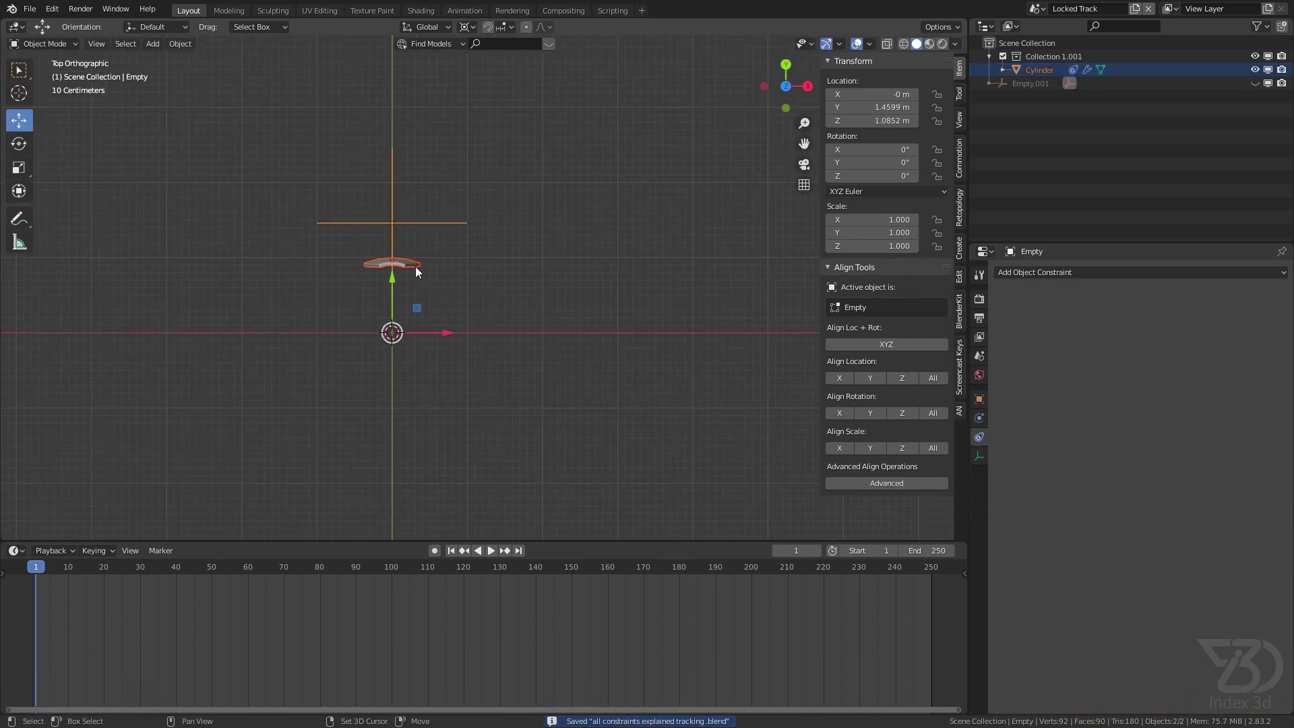
click(468, 26)
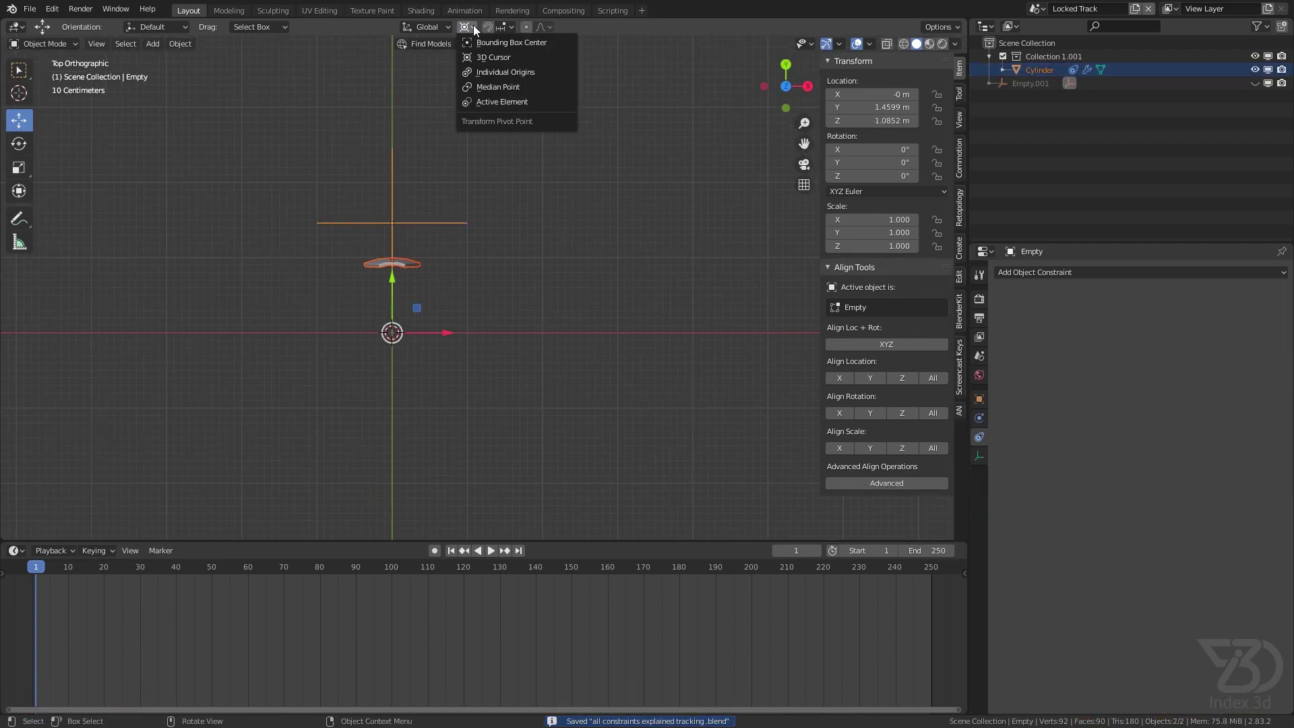
click(495, 59)
- Duplicate the panel and its empty, rotating the copy -45° about global Z around the 3D cursor
shift+middle_drag(472, 306, 467, 277)
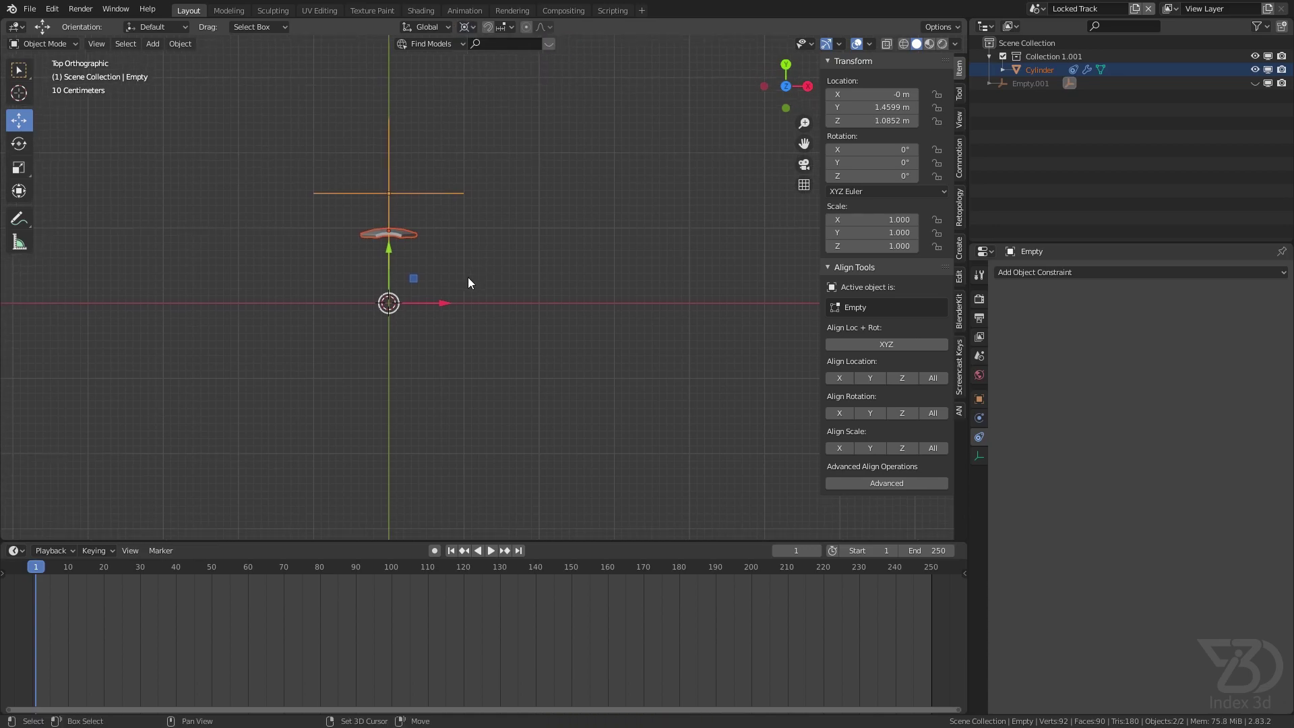
key(shift+d)
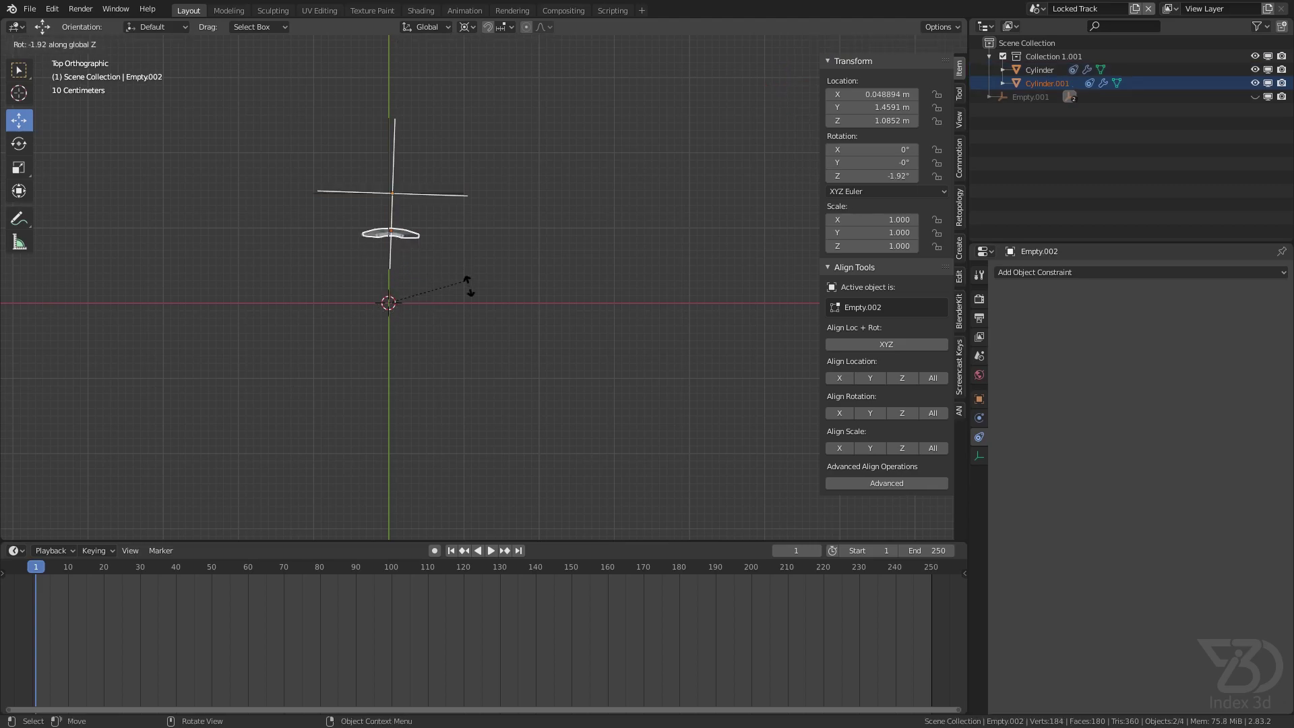
click(442, 330)
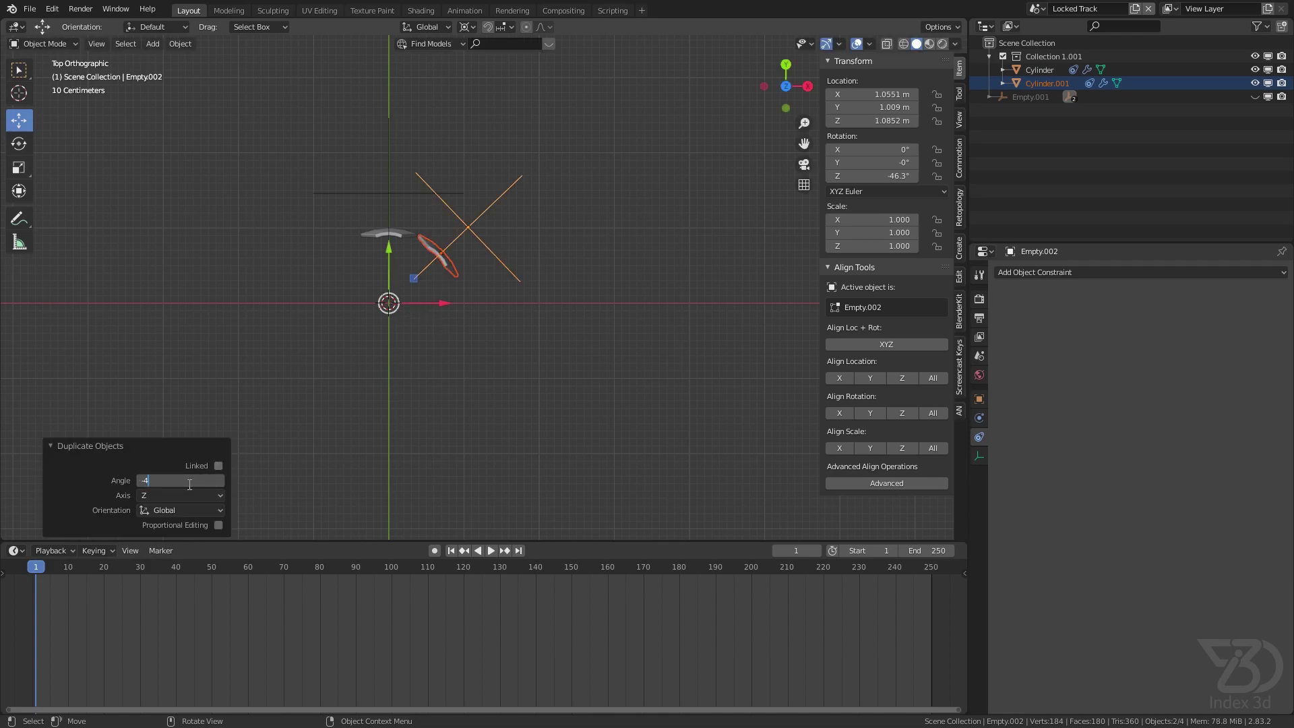
key(Return)
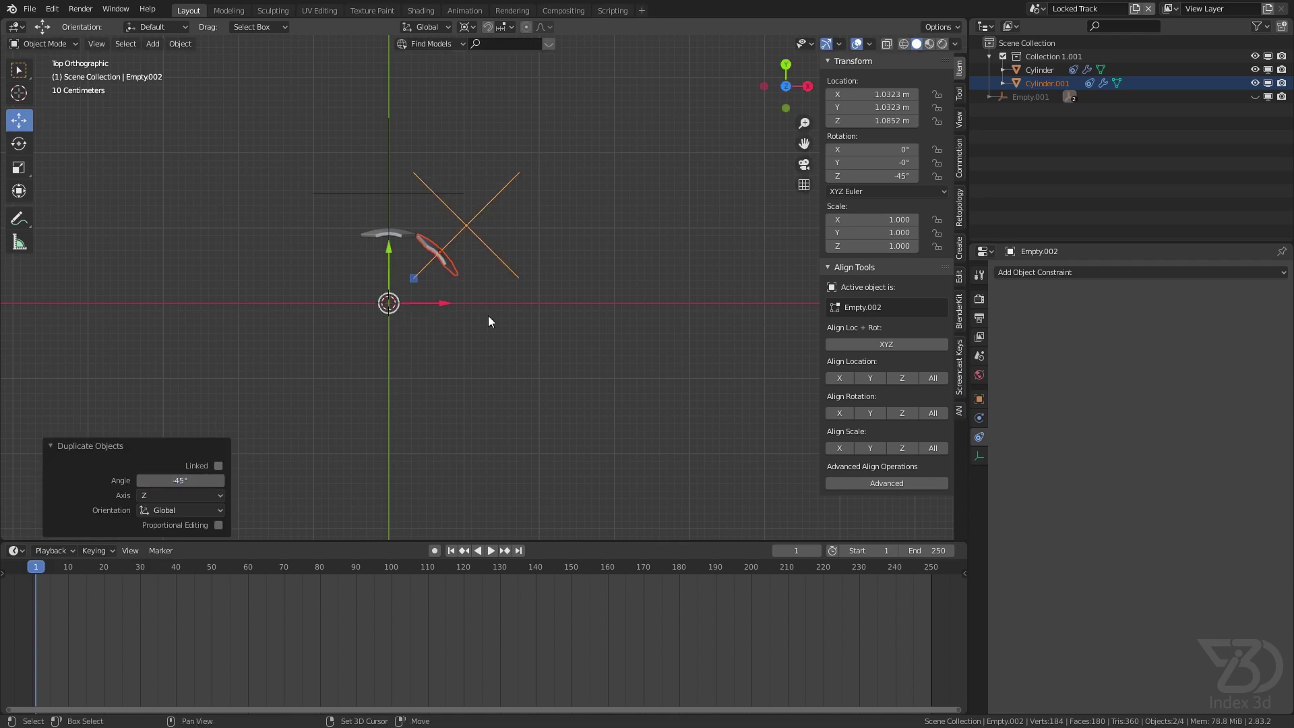
- Repeat the rotated duplication six times to complete a ring of eight panels, and save the file
key(shift+r)
key(shift+r)
key(shift+r)
key(shift+r)
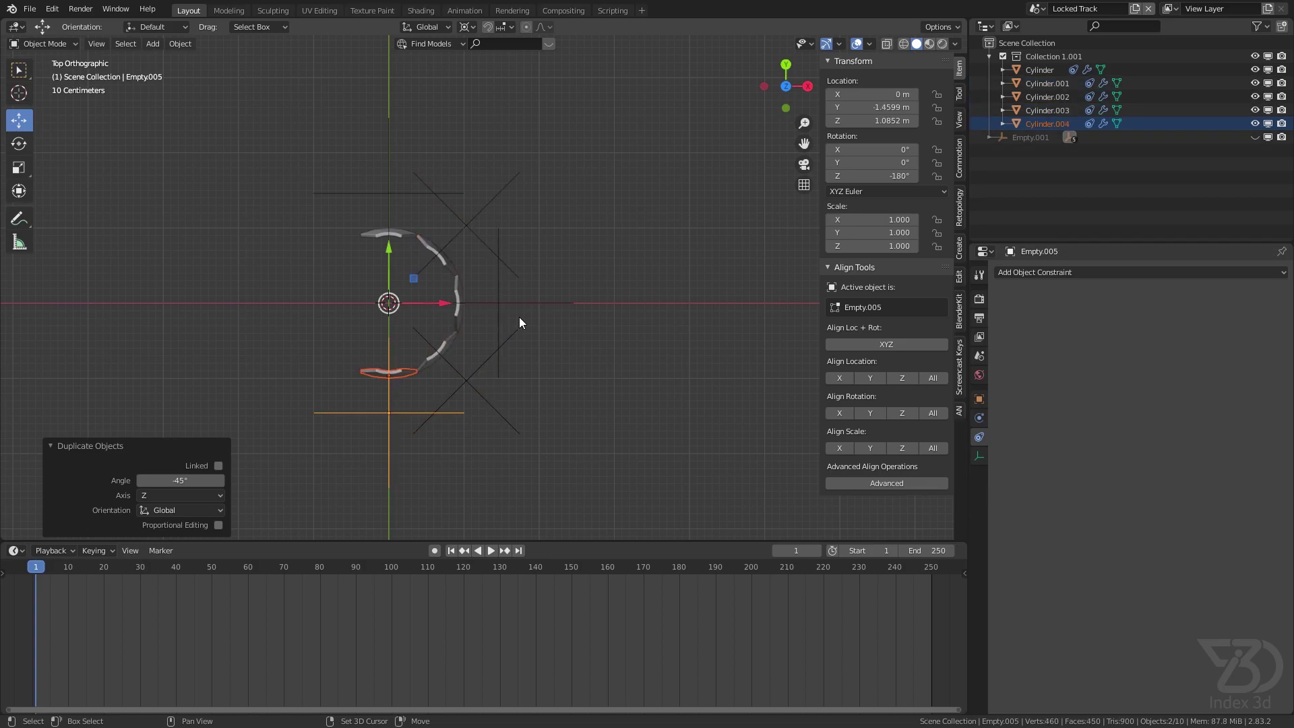
key(shift+r)
key(shift+r)
middle_drag(519, 322, 561, 258)
key(ctrl+s)
- Duplicate all panels and empties and scale the copies to 0.946 in X and Y, leaving Z out
key(a)
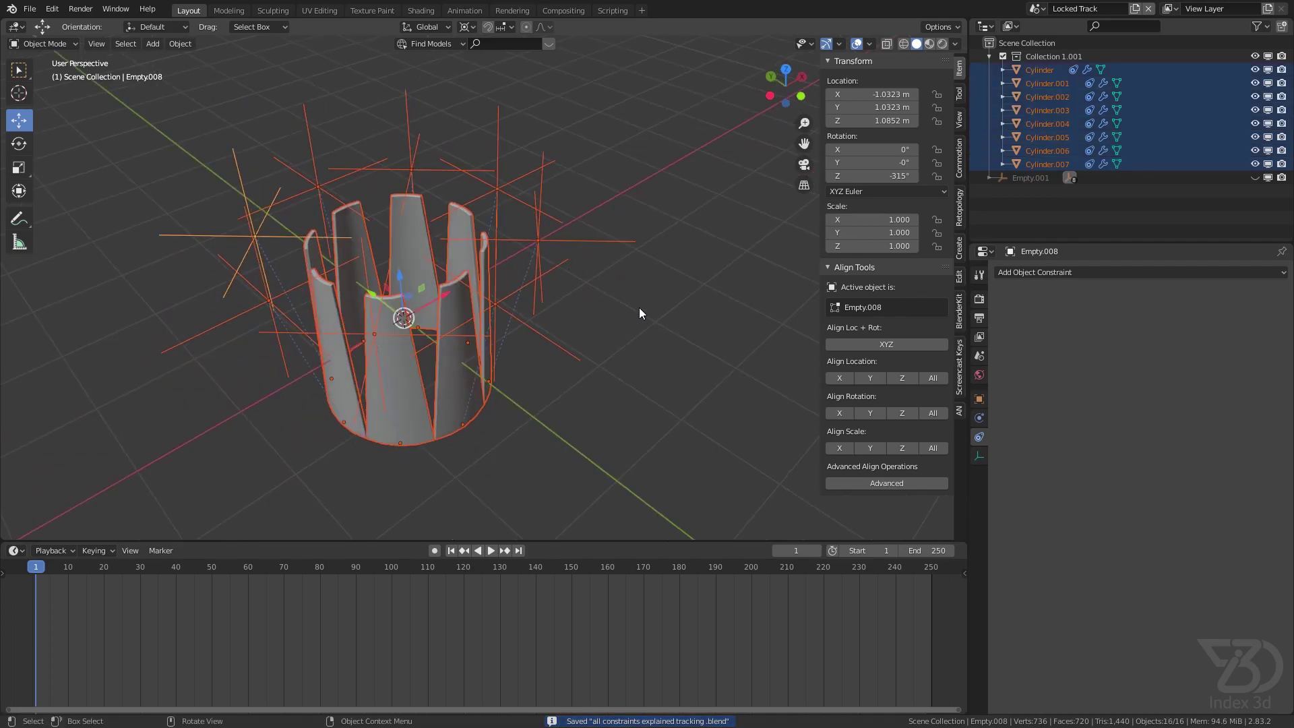
key(shift+d)
key(s)
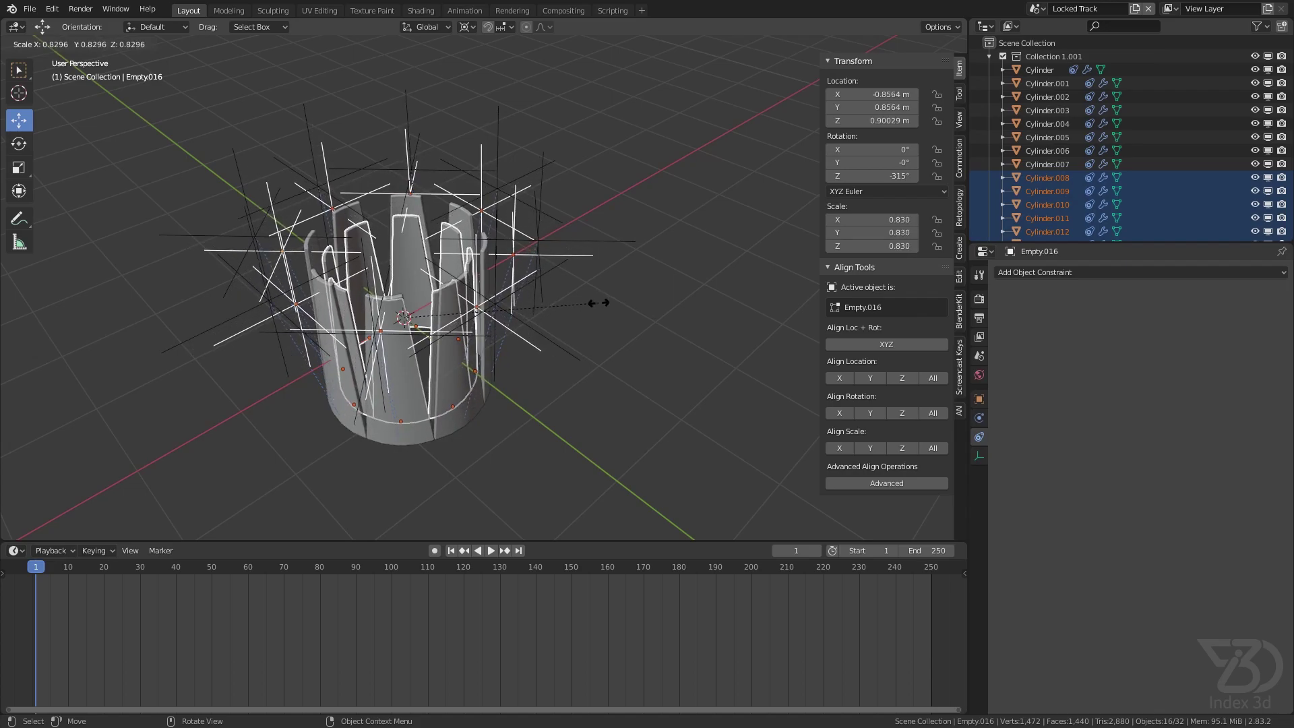
key(shift+z)
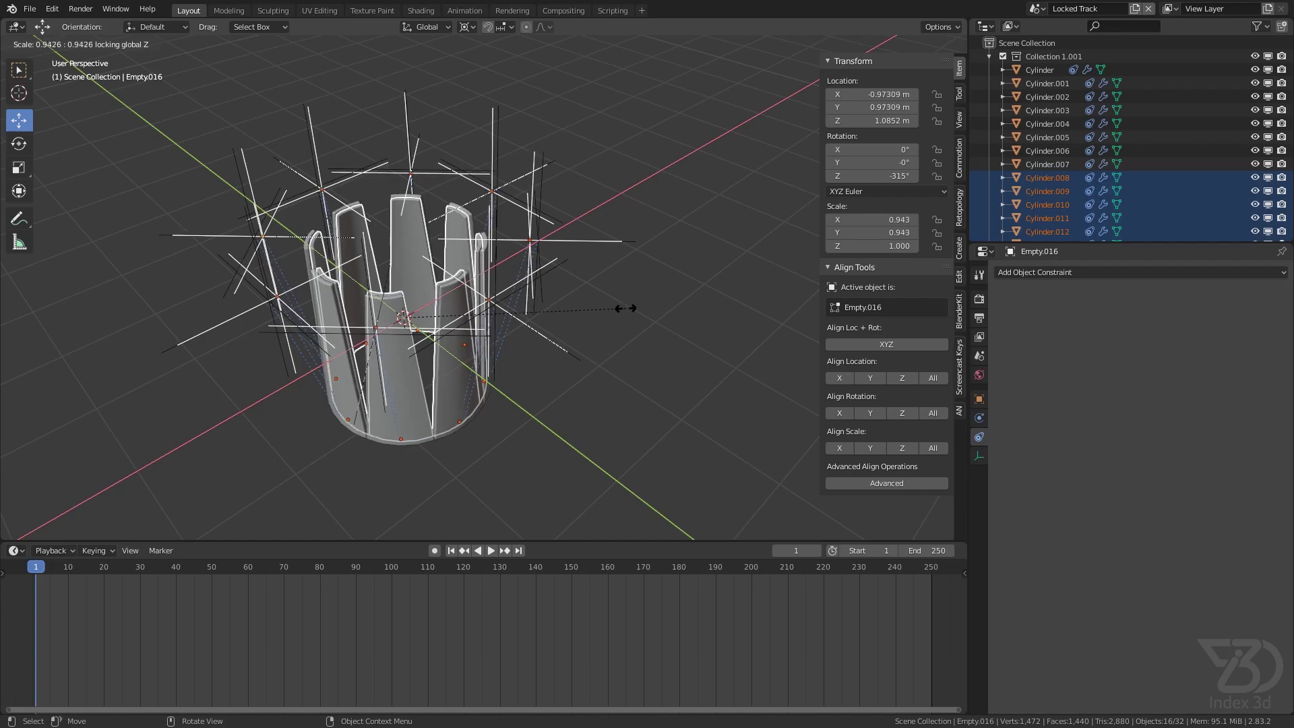
click(627, 307)
- Rotate the inner ring of panels and empties 22.5° about global Z and save the file
mouse_move(550, 248)
middle_down()
mouse_move(508, 257)
mouse_move(505, 272)
mouse_move(557, 244)
middle_up()
key(KP_7)
key(r)
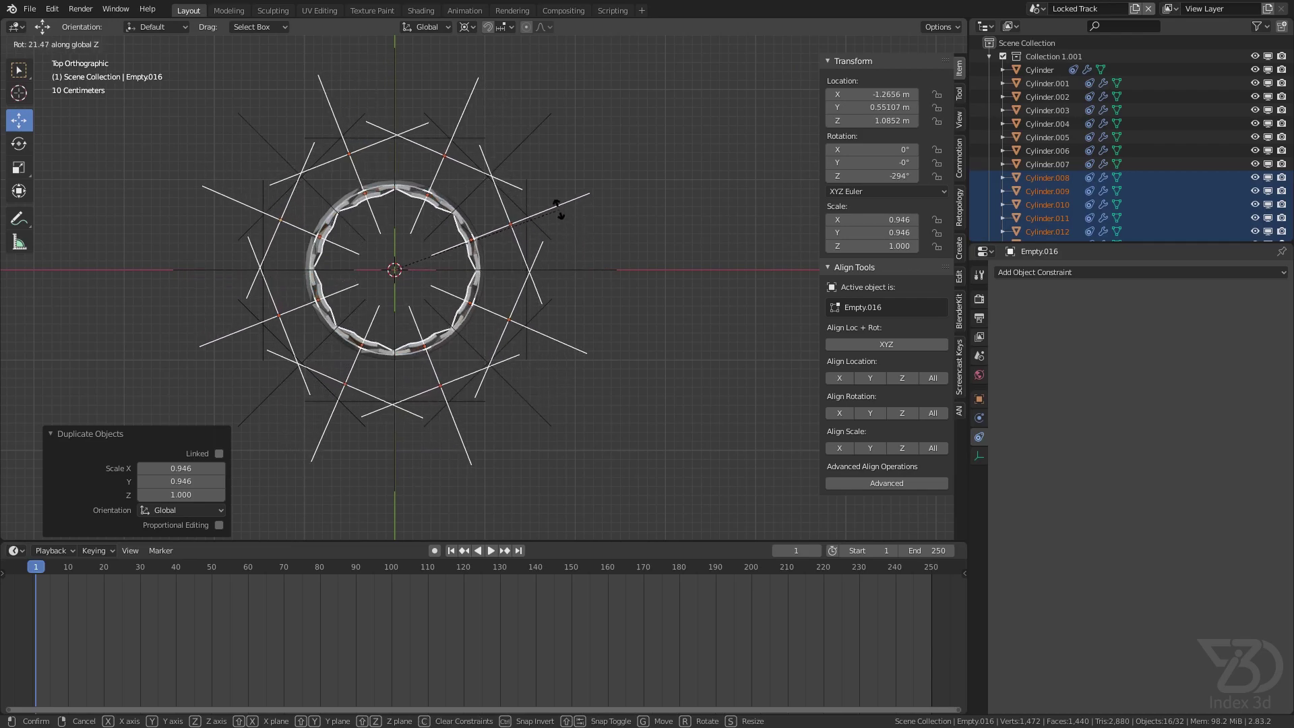
click(559, 207)
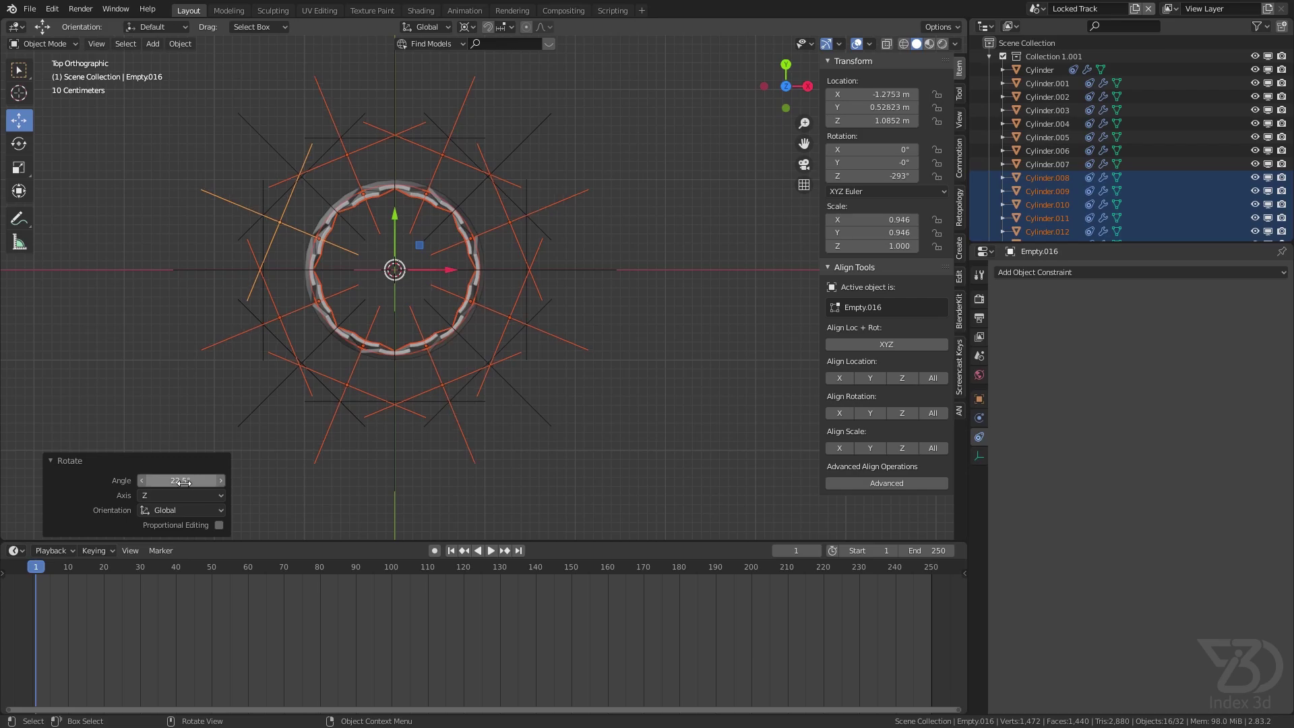
middle_drag(419, 235, 400, 213)
key(ctrl+s)
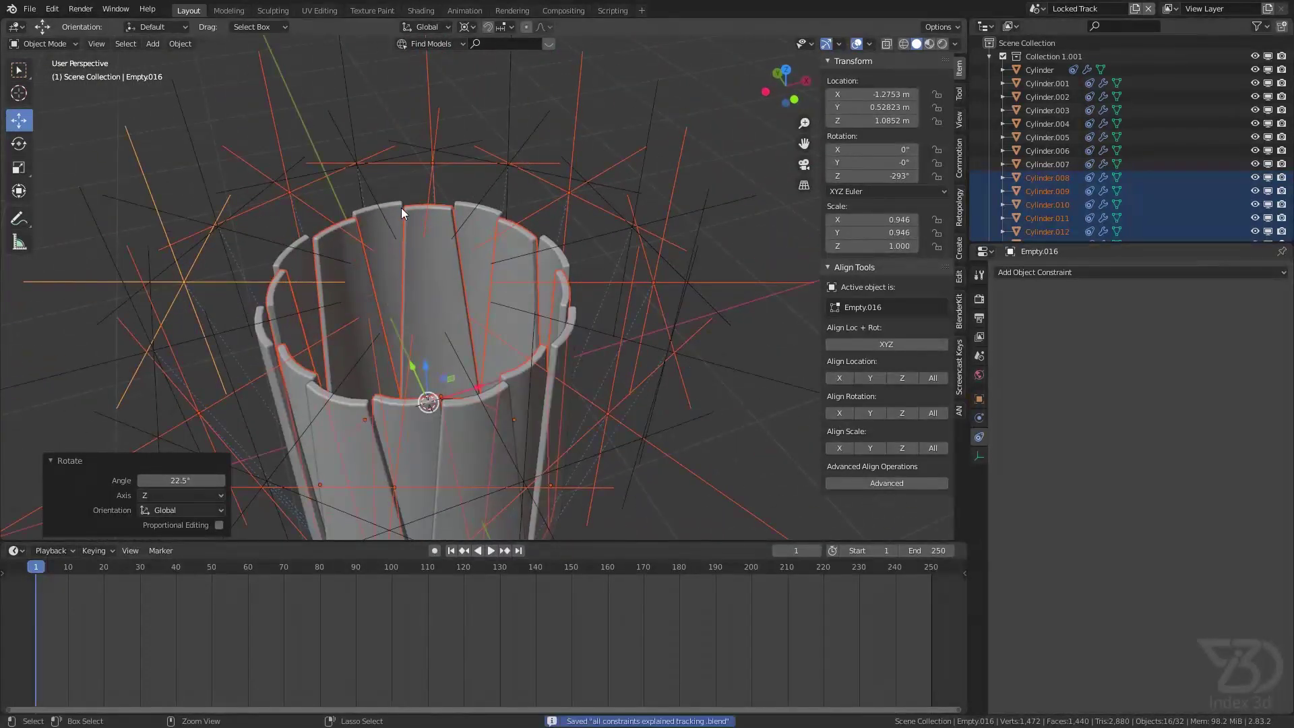
- Unhide the sphere empty and clear the selection
scroll(401, 213, down, 3)
scroll(1048, 103, down, 3)
click(1255, 228)
click(600, 302)
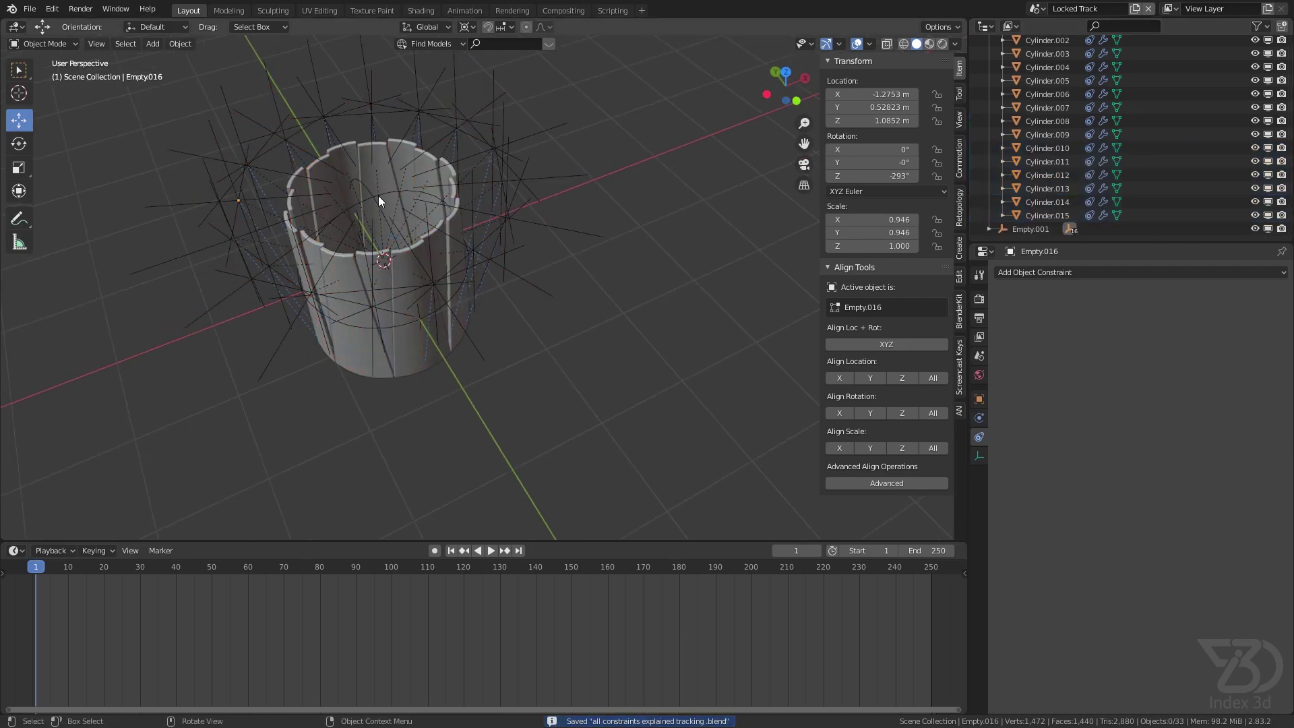
- Try scaling the sphere empty with the viewport overlays hidden, cancel the scaling, and show the overlays again
click(1030, 229)
click(857, 43)
key(s)
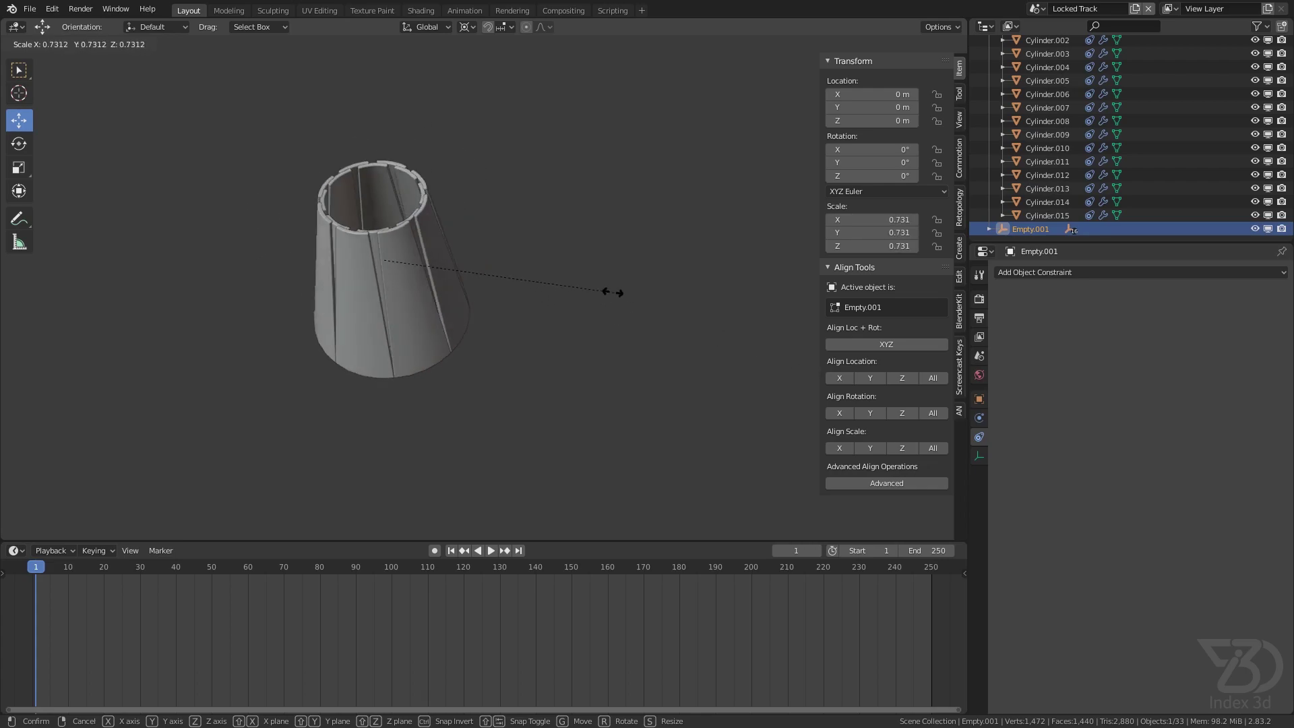
right_click(587, 287)
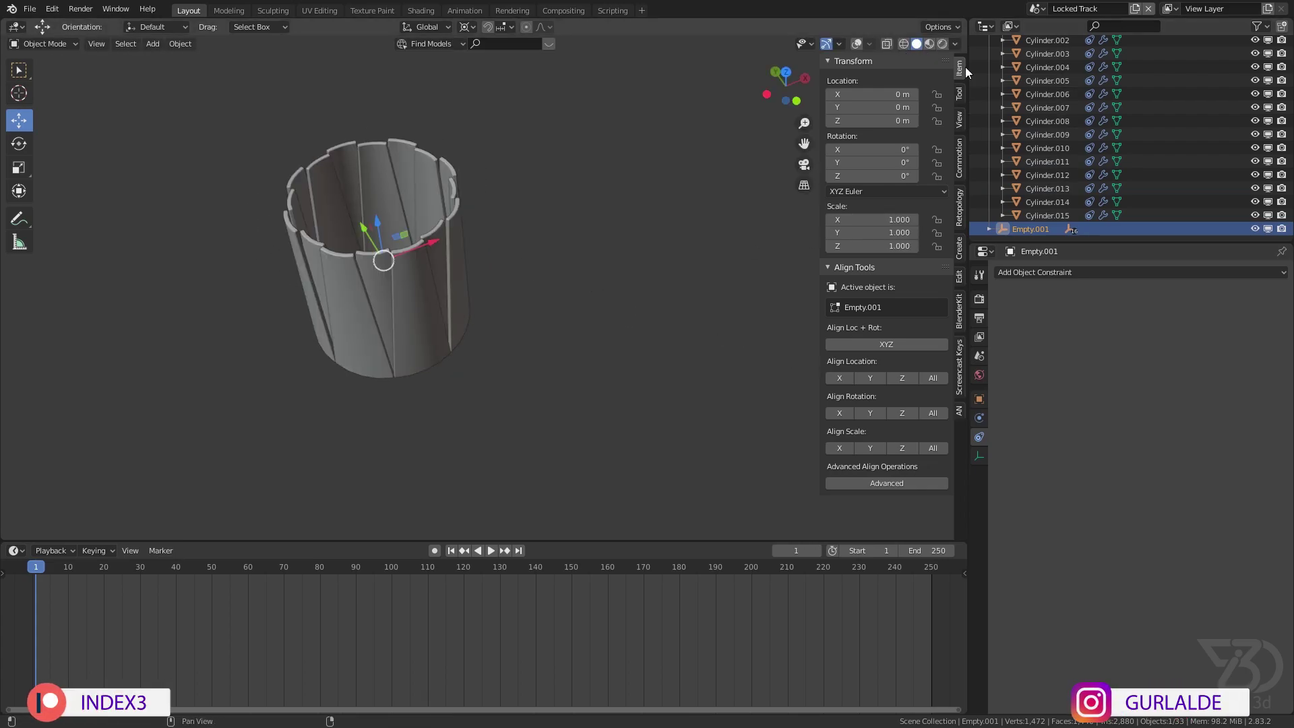
click(856, 44)
- Try moving the sphere empty down along global Z and scaling it up, cancelling both transforms
middle_drag(486, 346, 556, 293)
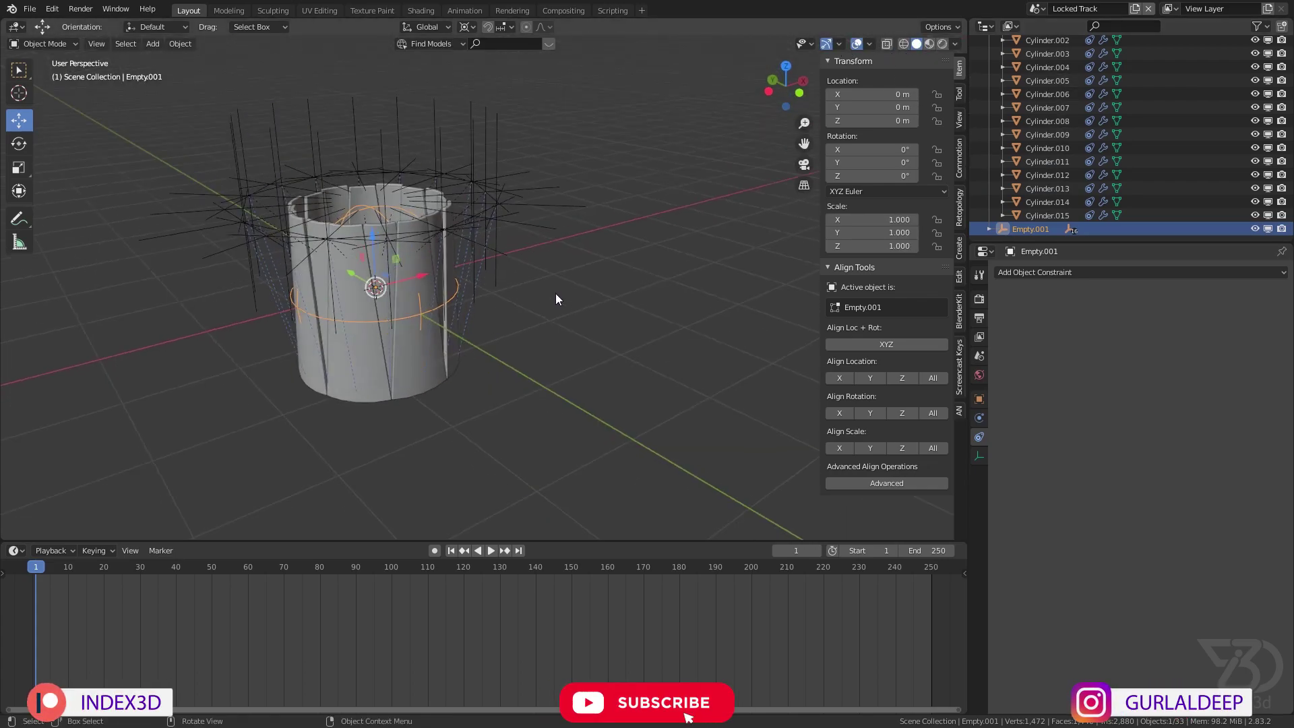
key(s)
key(z)
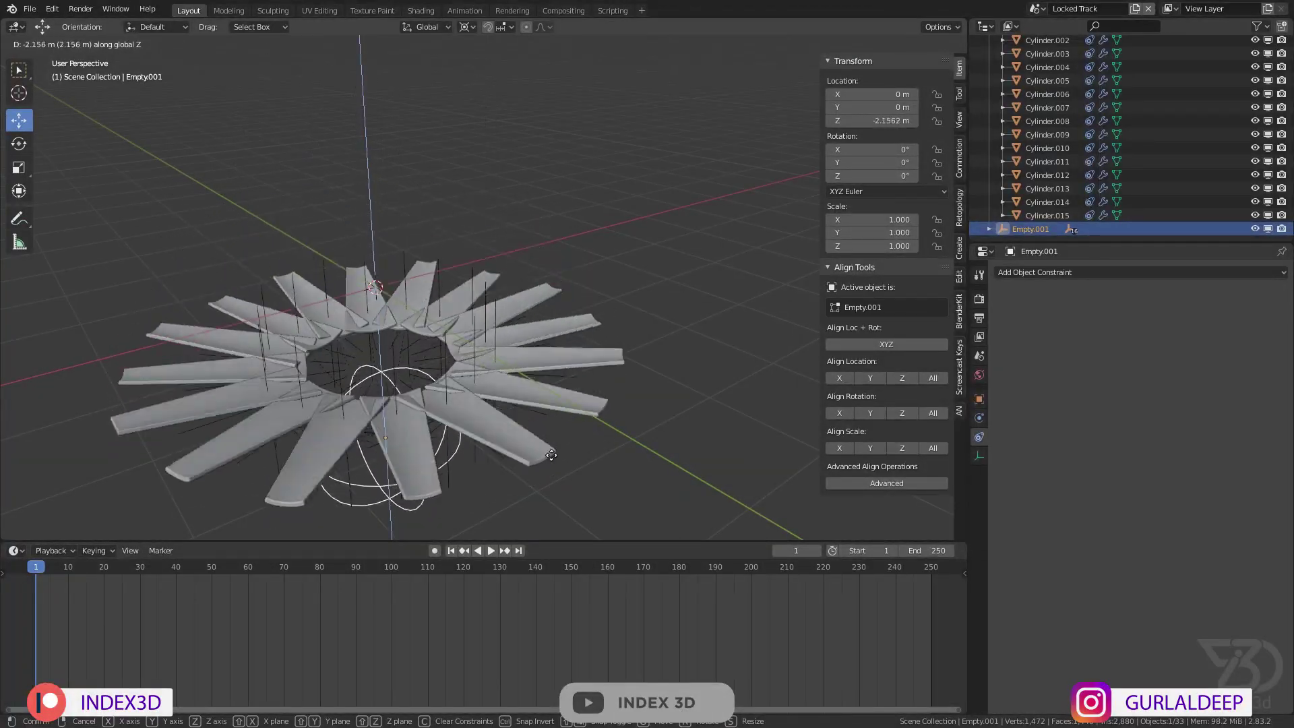
right_click(544, 347)
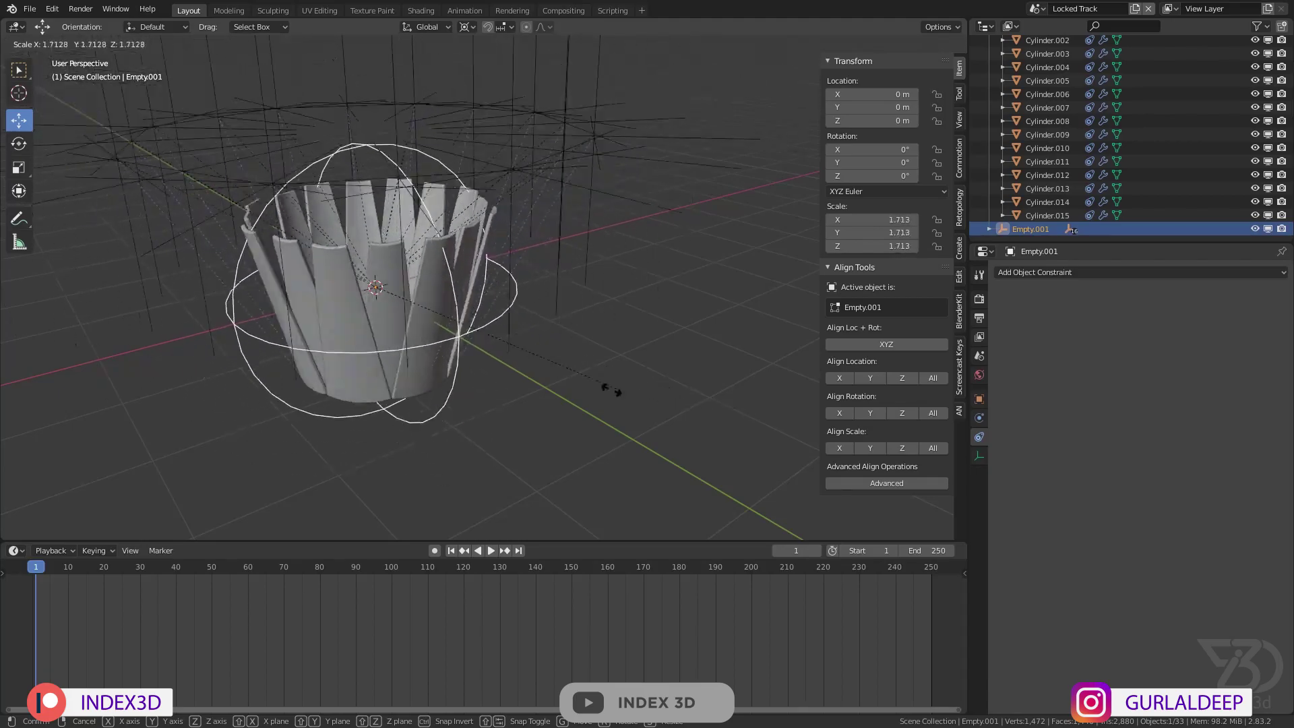
shift+middle_drag(478, 310, 508, 314)
- Save the file and switch to the Spline IK scene
key(ctrl+s)
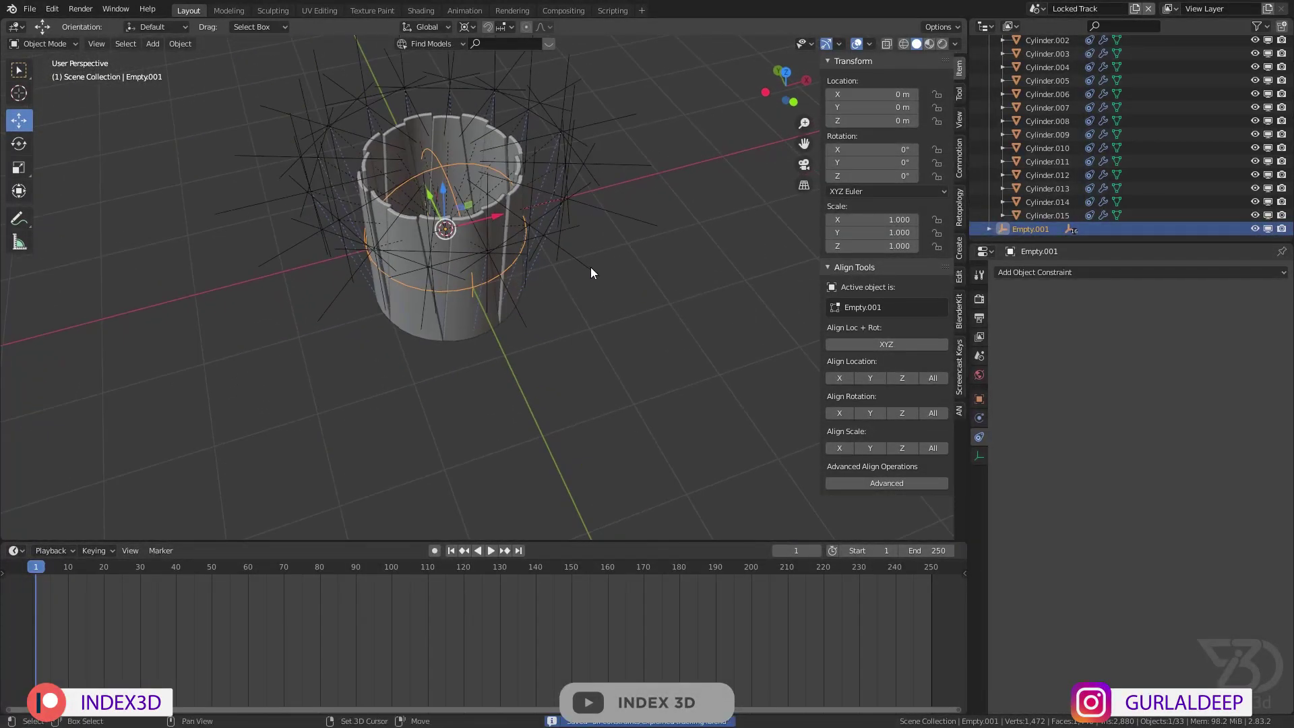
shift+middle_drag(589, 268, 558, 296)
click(1039, 9)
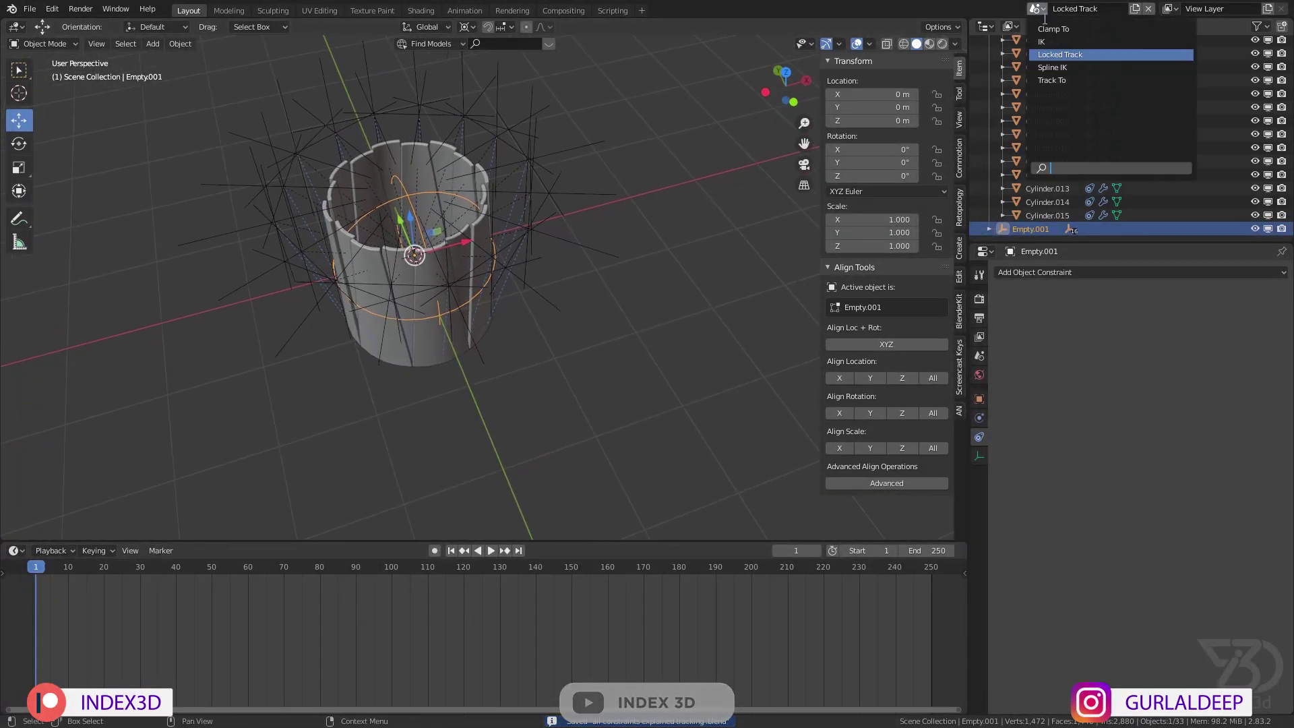
click(1062, 68)
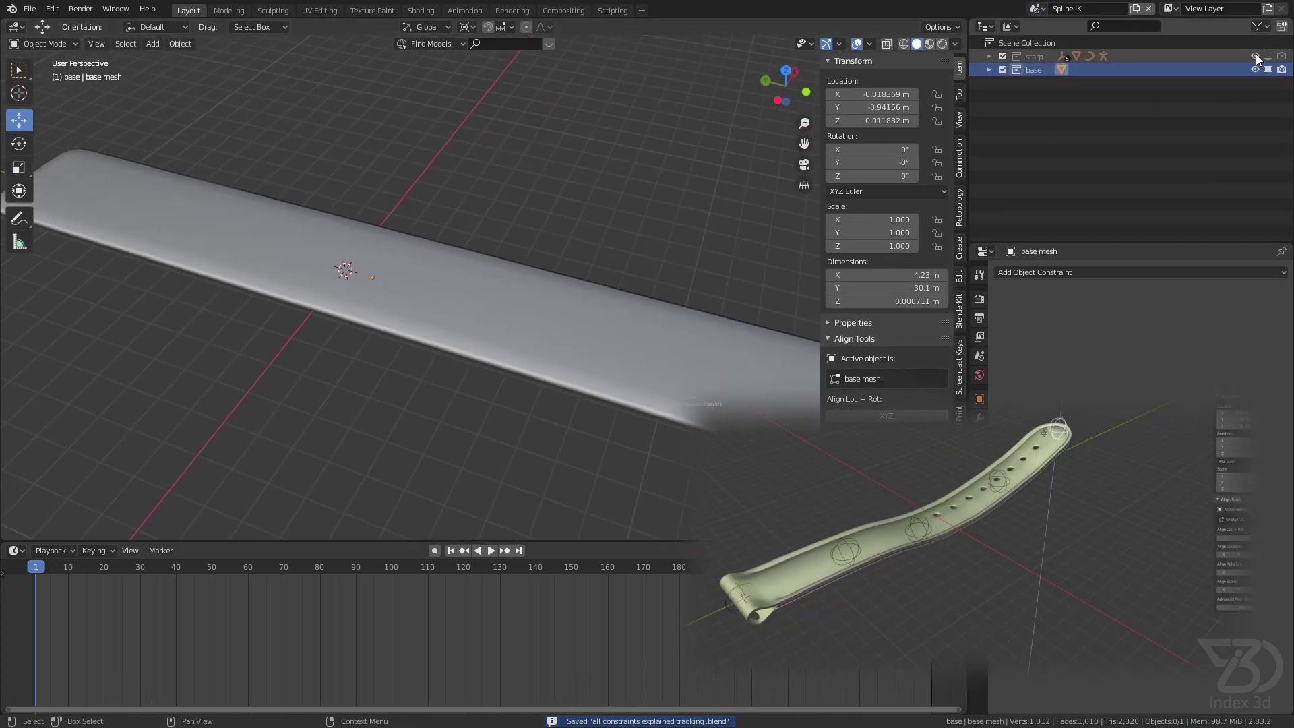
- Show only the starp collection to examine the rigged strap, and return to showing only the base collection
click(1255, 56)
click(1255, 69)
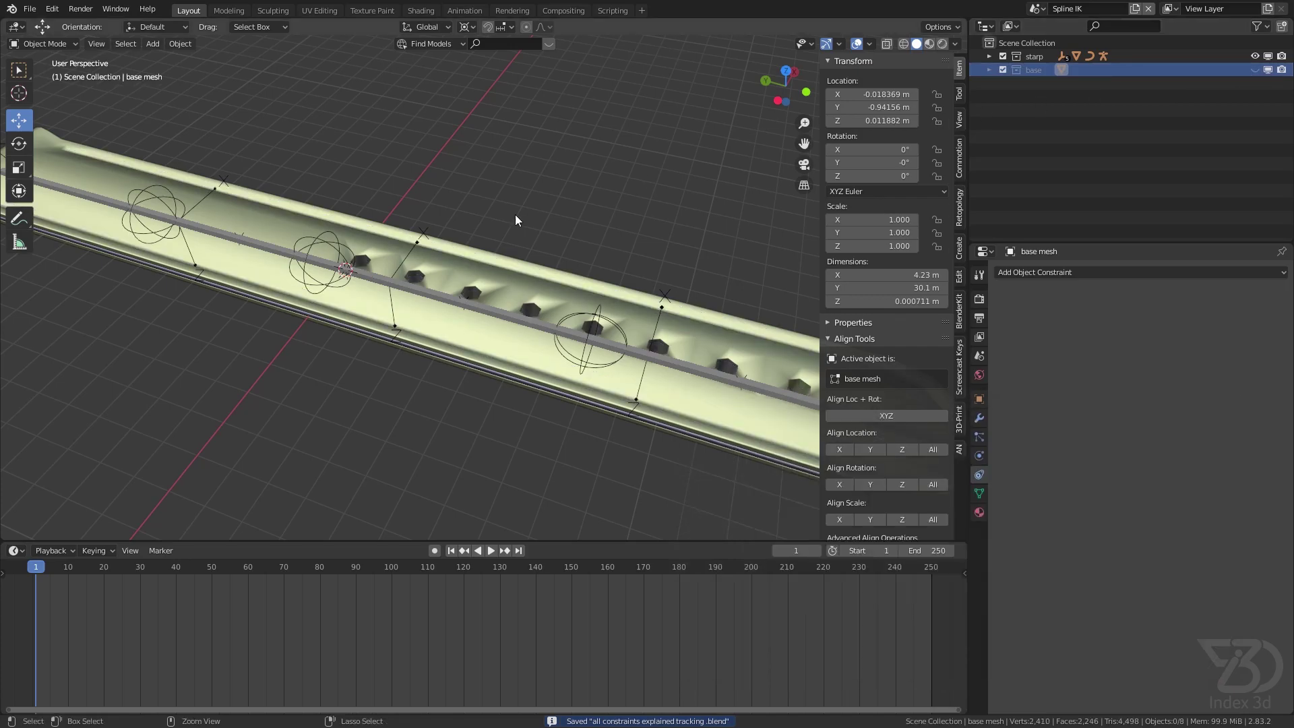
scroll(354, 228, down, 5)
middle_drag(388, 287, 775, 202)
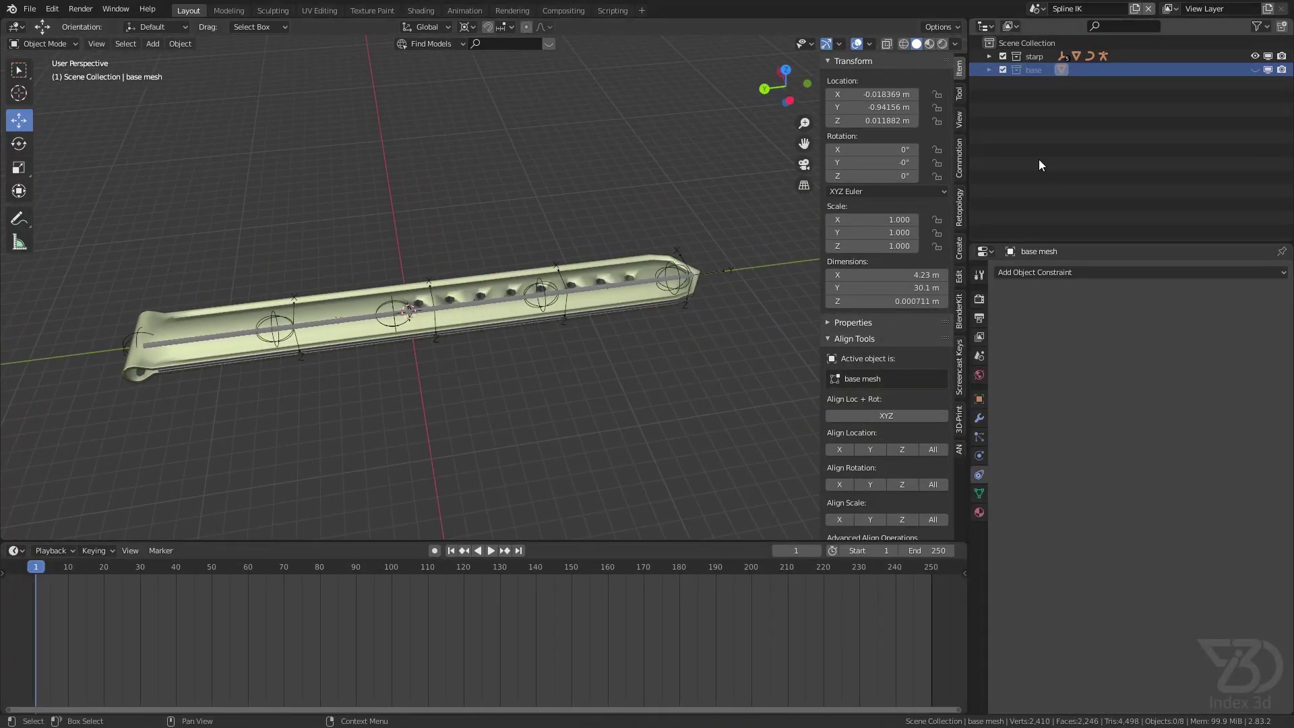
click(1254, 70)
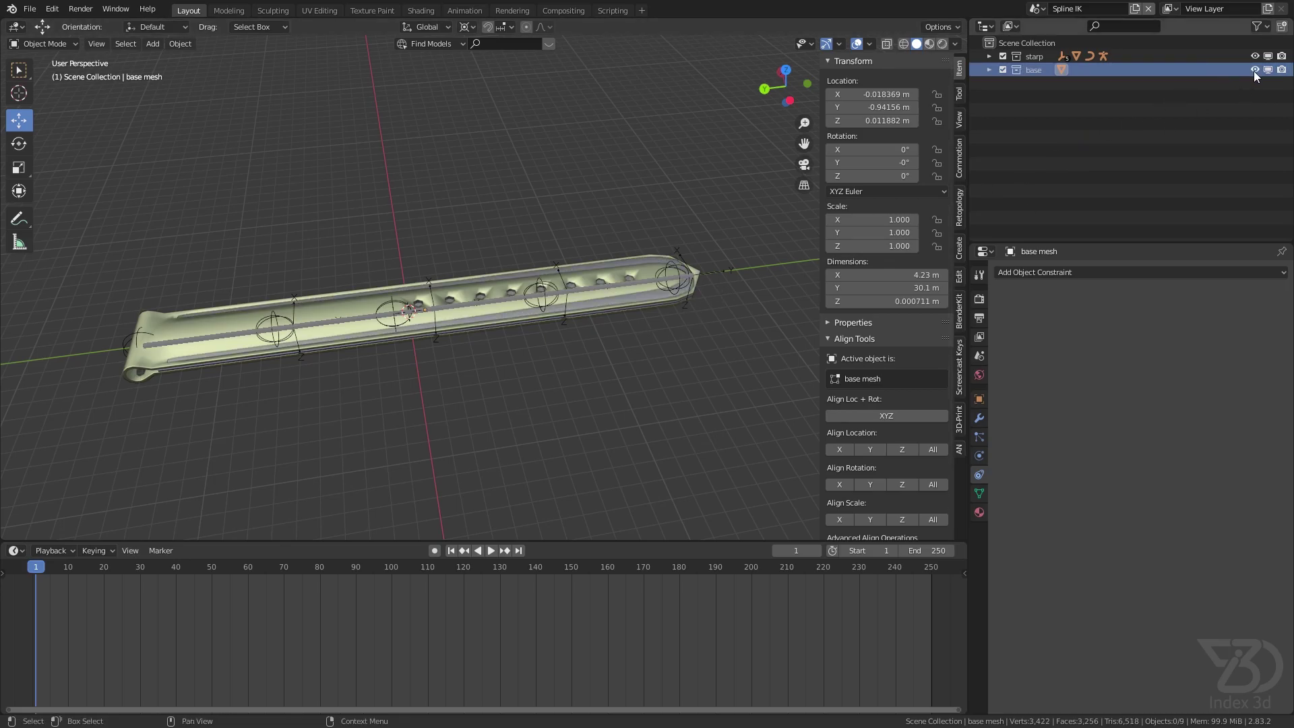
click(1255, 56)
- Inspect the base mesh's Solidify and Subdivision modifiers, switching the Solidify viewport display off and back on
scroll(527, 289, up, 4)
middle_drag(527, 289, 552, 287)
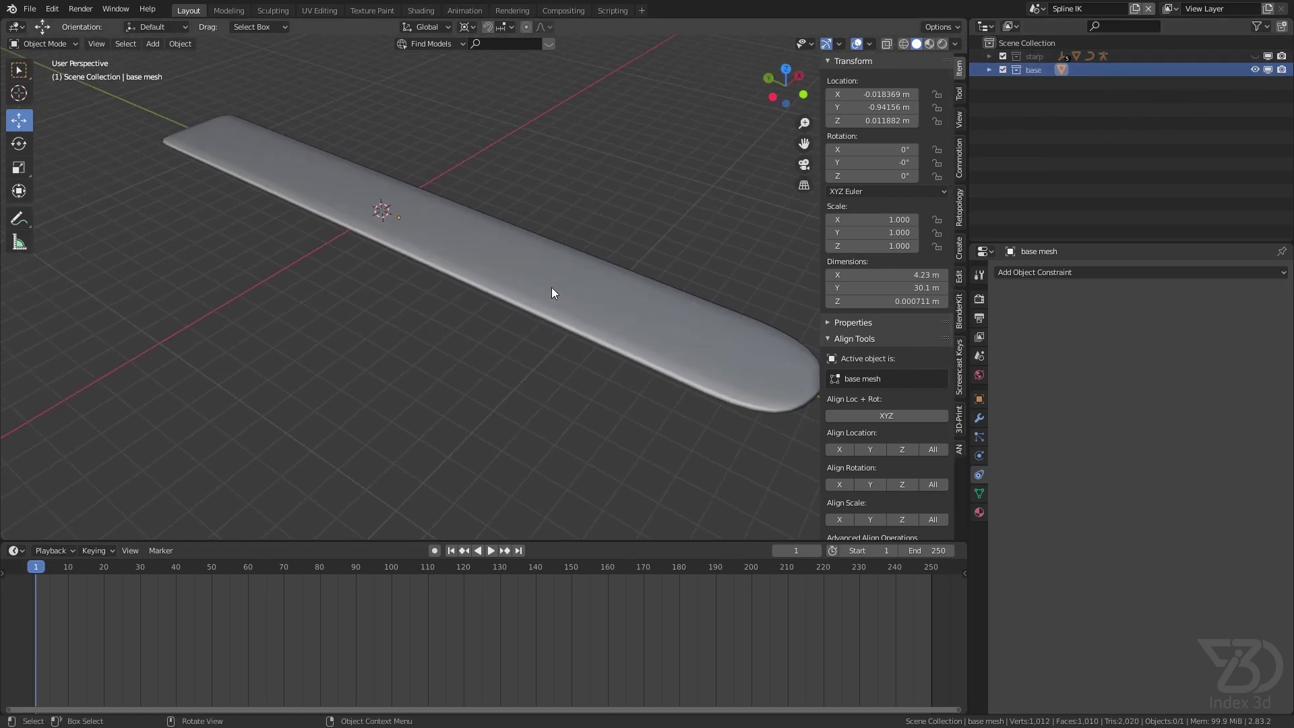
click(552, 288)
key(KP_Decimal)
click(979, 418)
click(1001, 294)
click(1002, 294)
click(1003, 294)
middle_drag(532, 324, 566, 317)
click(1183, 293)
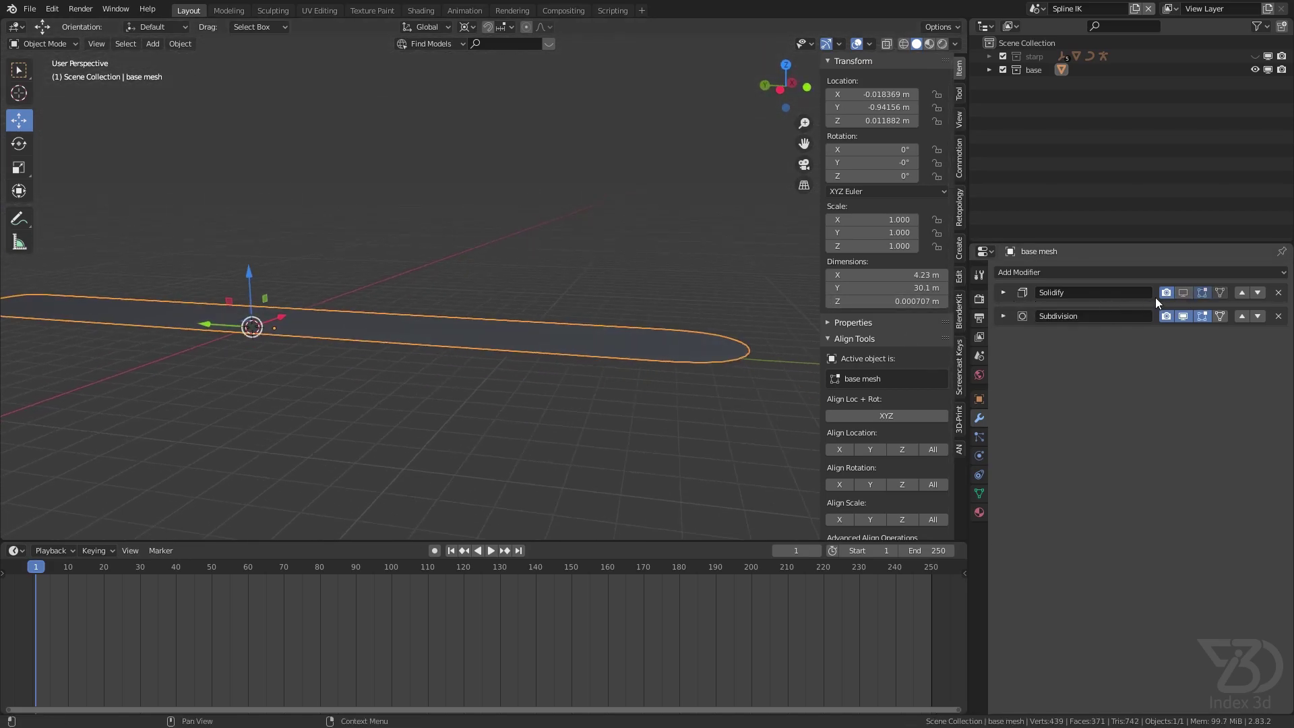
click(1183, 293)
- Save the file and snap the 3D cursor to two selected vertices at the base mesh's square end
middle_drag(662, 310, 467, 318)
key(ctrl+s)
scroll(342, 313, up, 2)
key(shift+a)
key(Tab)
middle_drag(273, 294, 269, 257)
scroll(288, 294, up, 3)
click(249, 277)
shift+click(252, 317)
key(shift+s)
click(323, 433)
- Add an armature with a 1 m radius at the 3D cursor in Object Mode
key(Tab)
scroll(307, 318, up, 2)
key(shift+a)
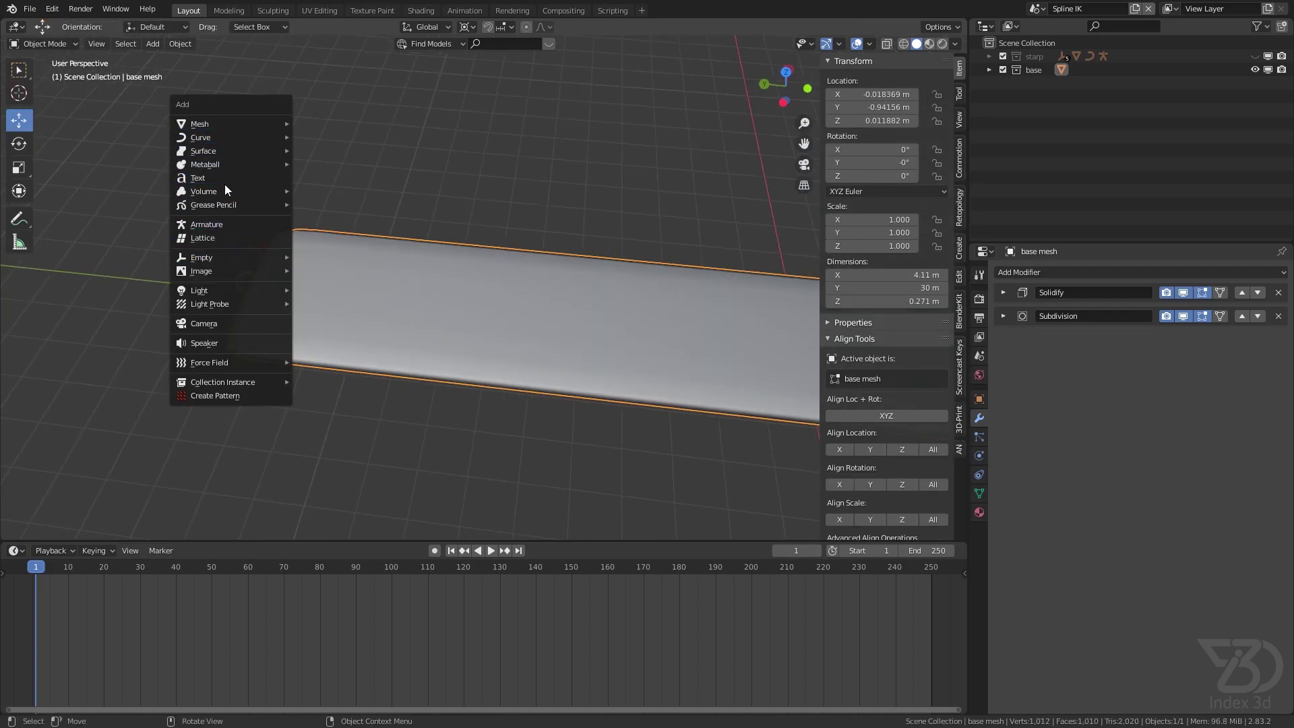
click(232, 224)
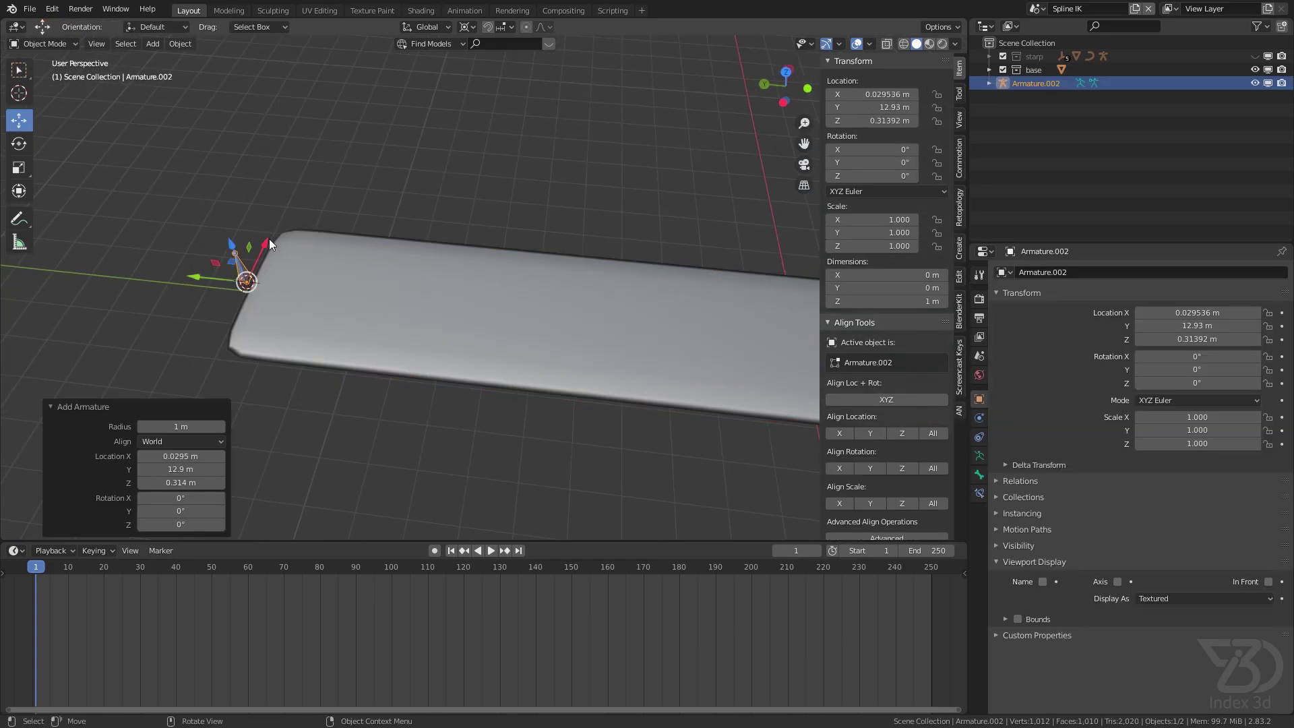
shift+middle_drag(508, 246, 229, 248)
- Snap the 3D cursor to the selected vertex at the base mesh's rounded end and return to Object Mode
shift+middle_drag(636, 262, 866, 340)
click(639, 279)
click(602, 283)
key(Tab)
click(634, 281)
key(shift+s)
click(652, 357)
scroll(648, 304, down, 3)
key(Tab)
- Edit the armature and snap the bone's tail to the 3D cursor so it spans the strap
scroll(367, 254, up, 3)
click(376, 250)
scroll(374, 249, up, 5)
key(Tab)
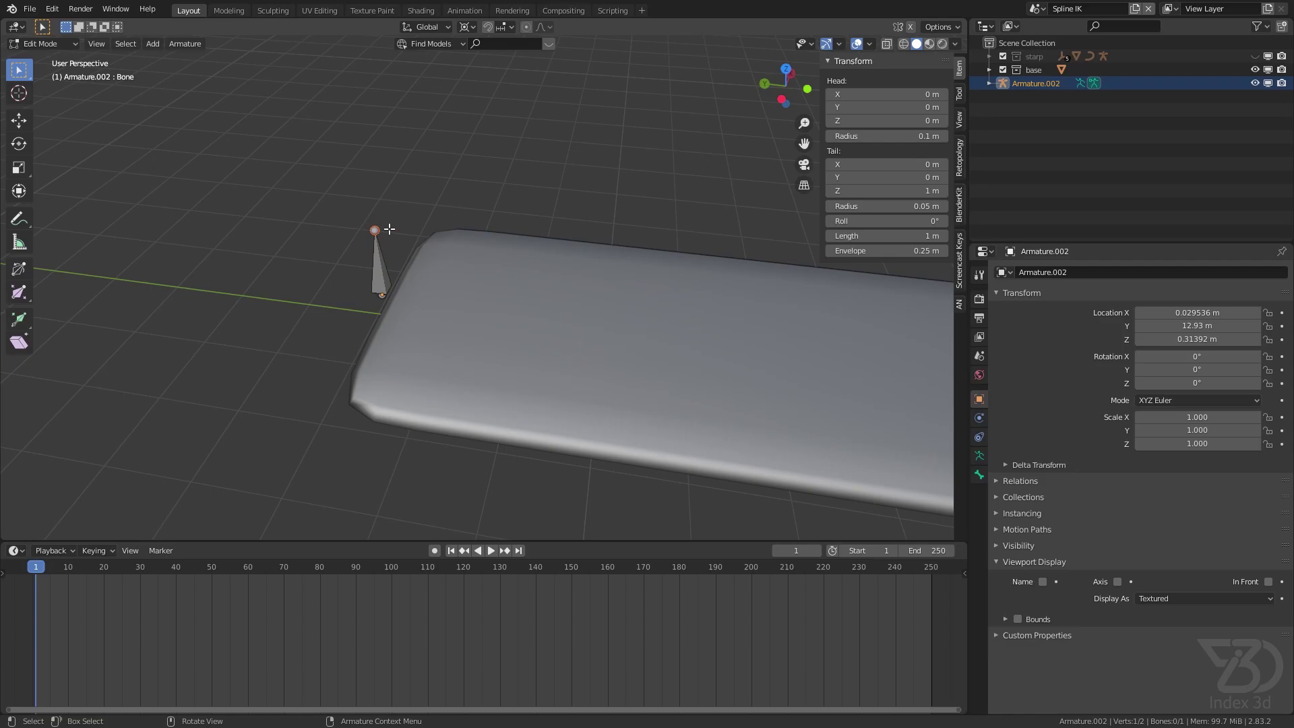
scroll(366, 230, down, 8)
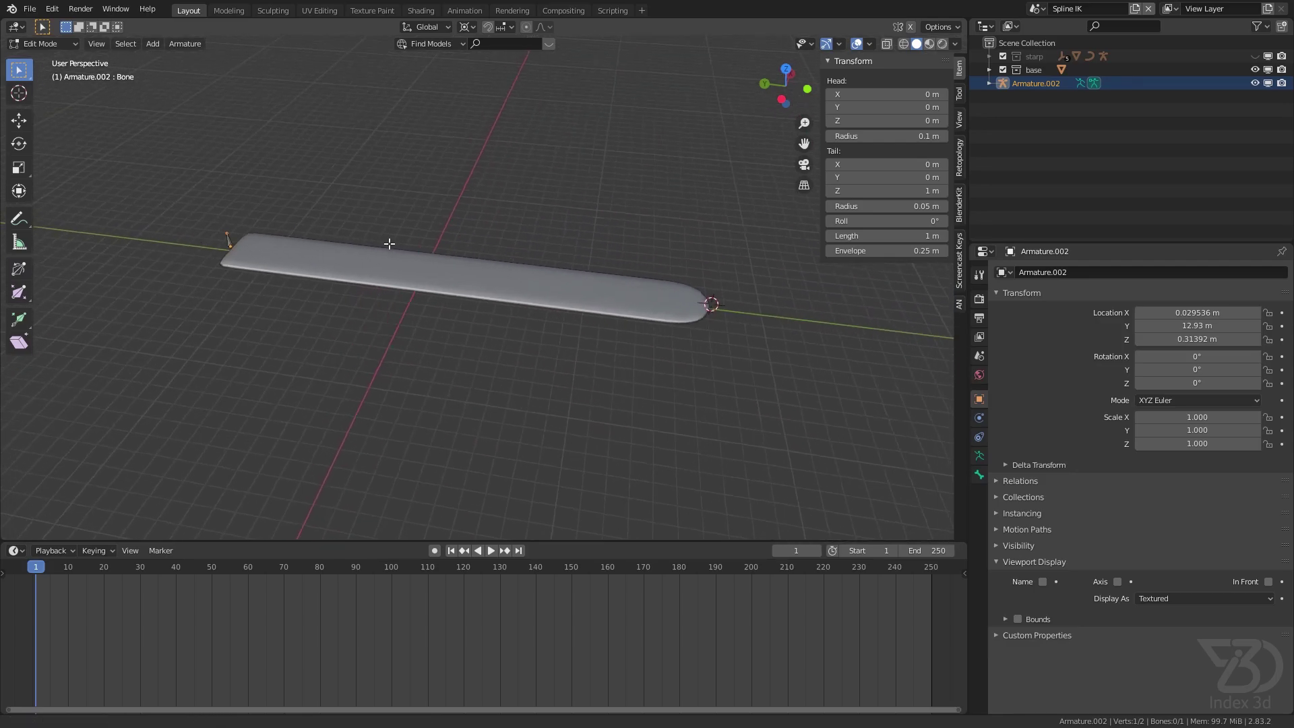
shift+middle_drag(385, 240, 408, 269)
key(shift+s)
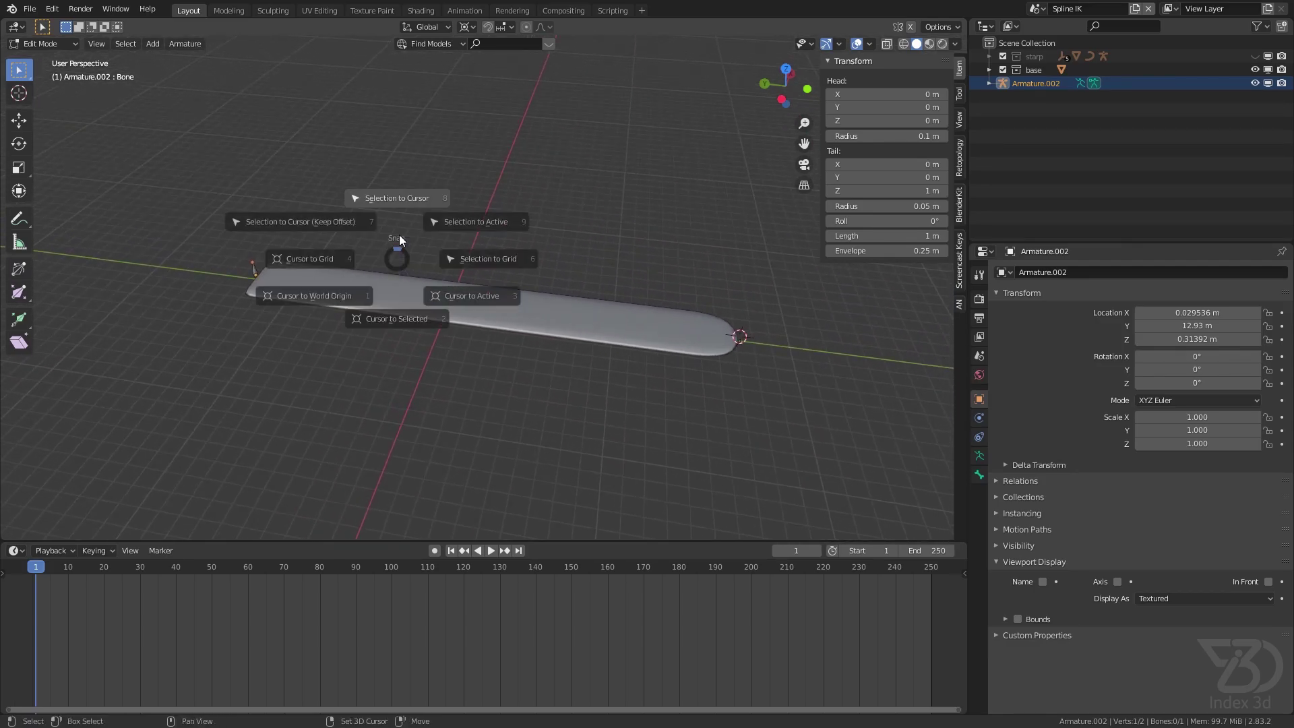
click(399, 229)
- Select the whole strap bone and set the armature's viewport display to B-Bone
scroll(370, 250, up, 3)
shift+middle_drag(714, 338, 673, 300)
scroll(369, 250, down, 1)
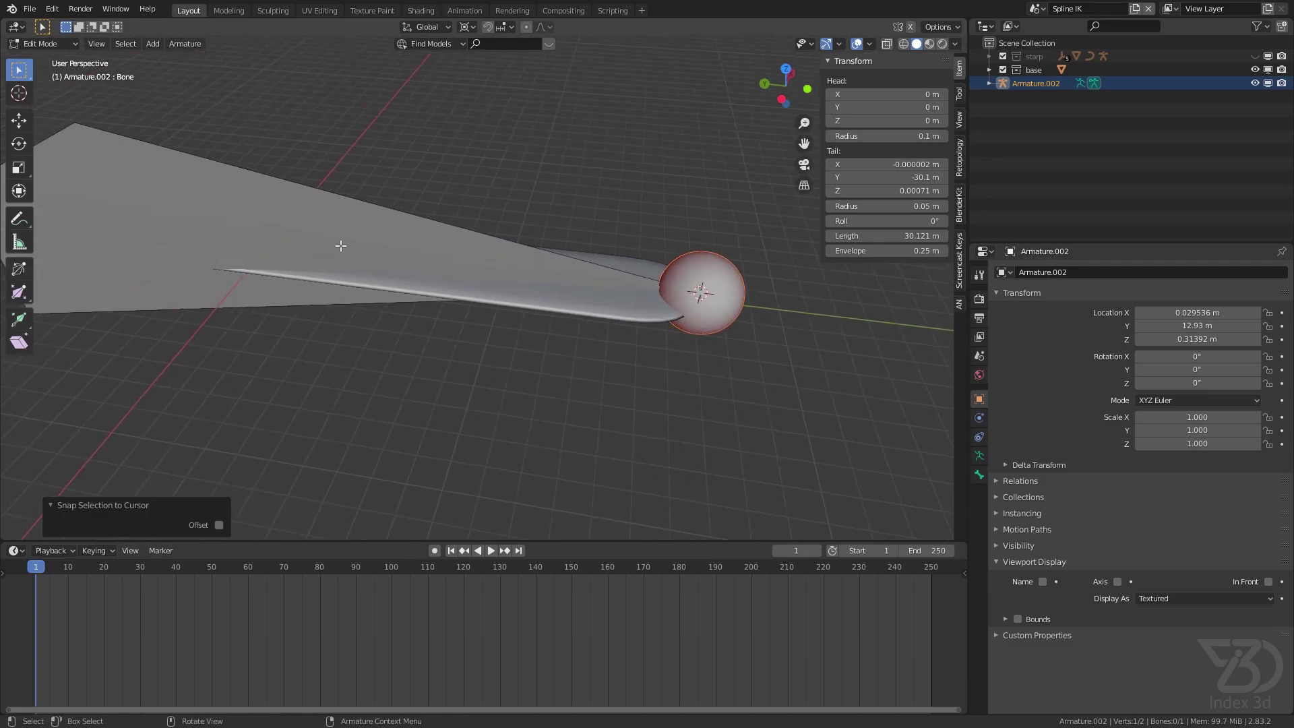
middle_drag(195, 351, 441, 268)
click(450, 267)
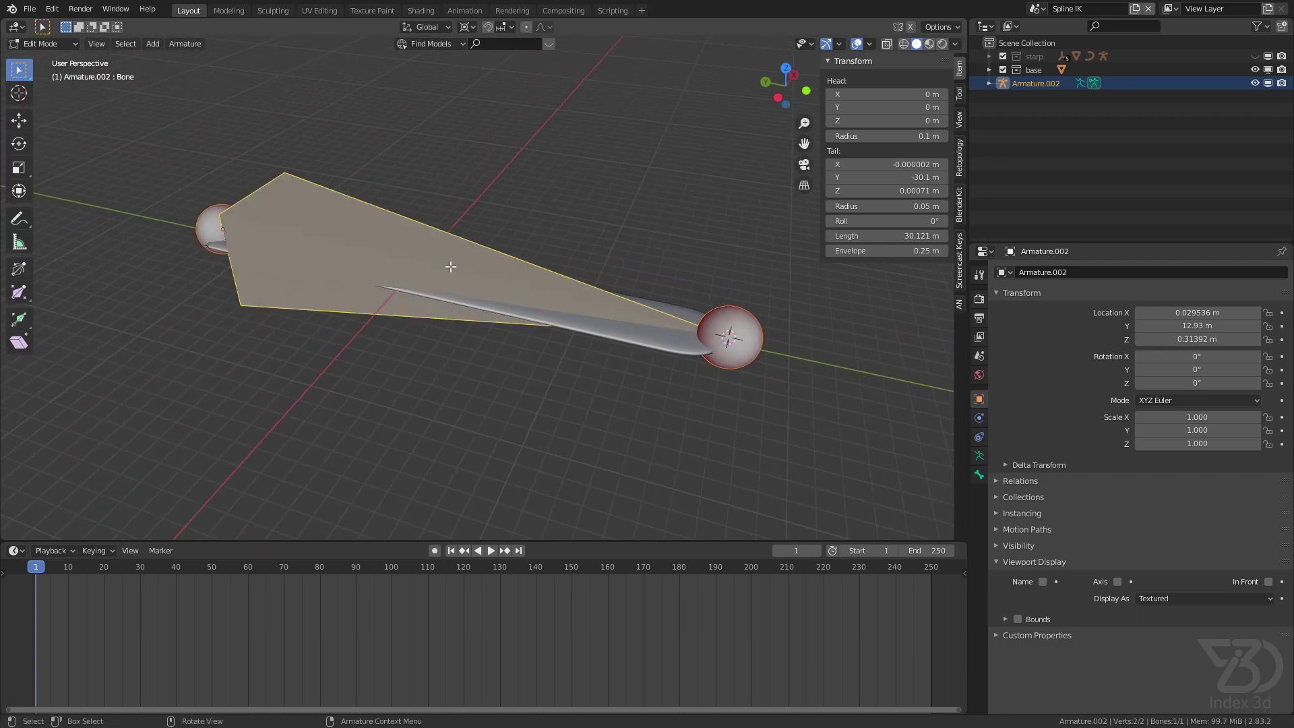
click(979, 456)
click(1163, 475)
click(1168, 480)
click(1168, 480)
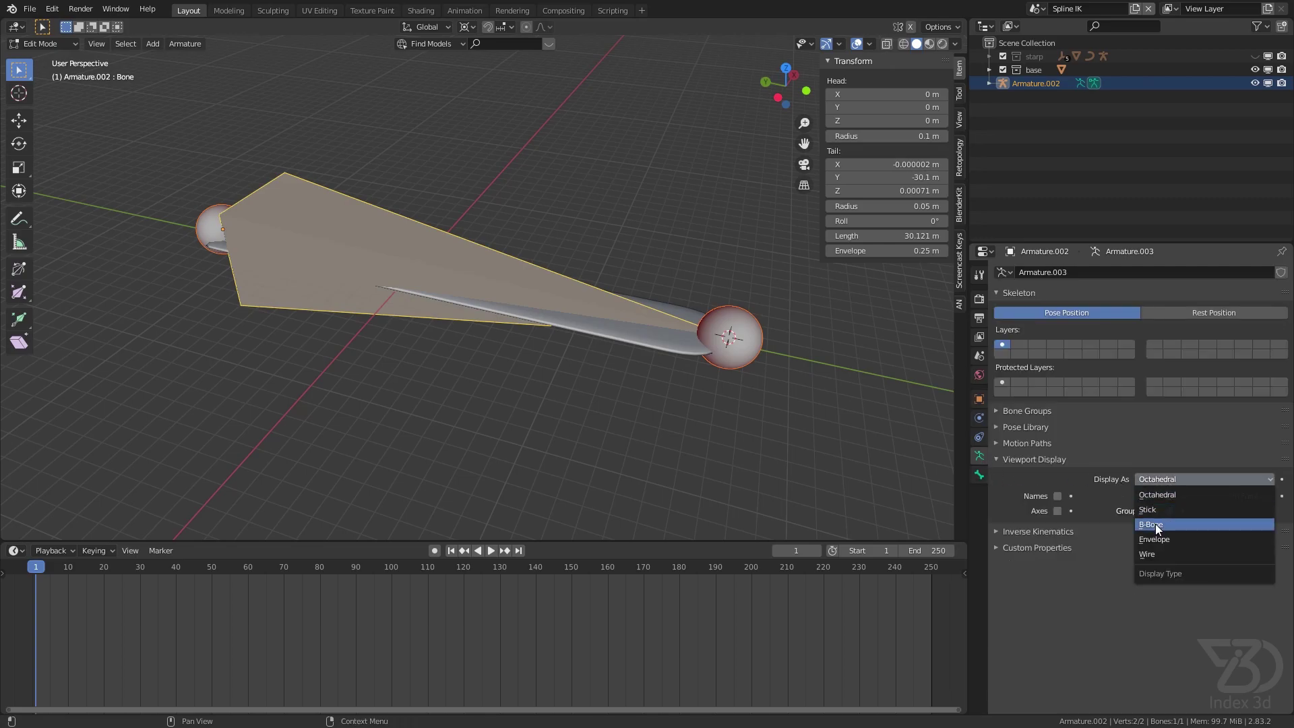
click(1156, 524)
- Set the bone's Bendy Bones segments to 5
click(980, 475)
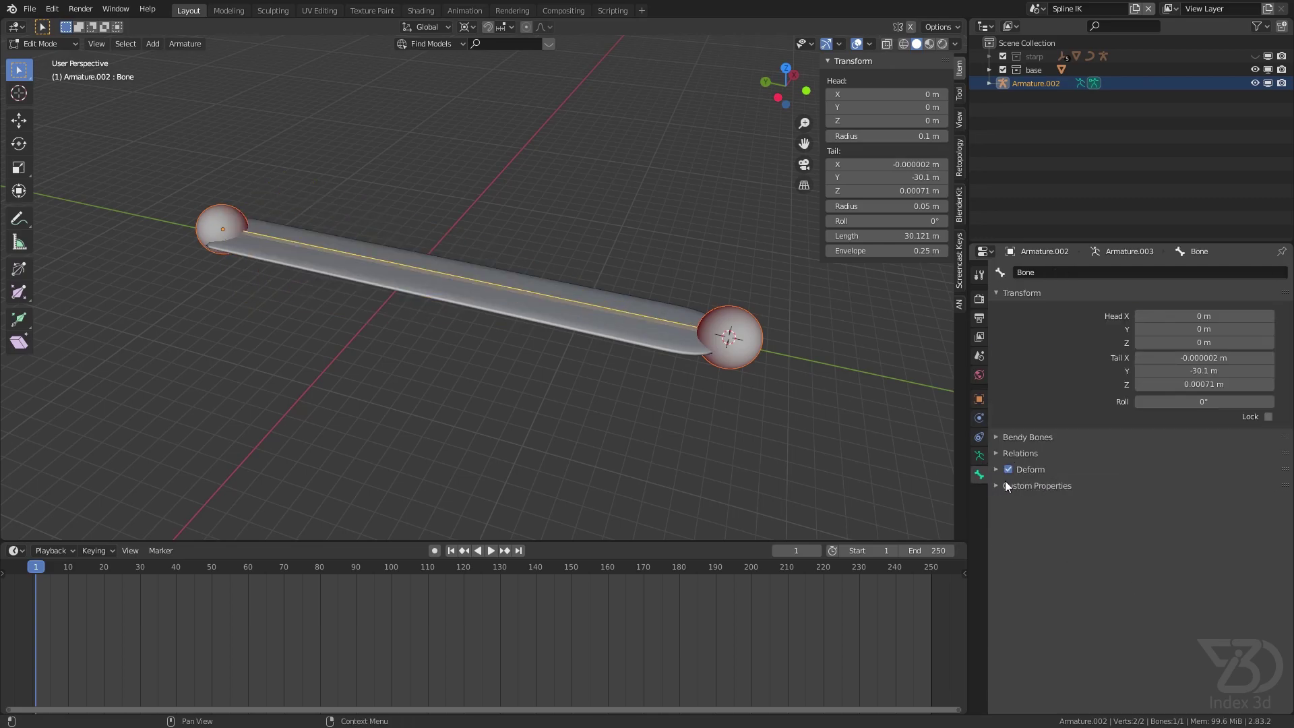
click(1002, 438)
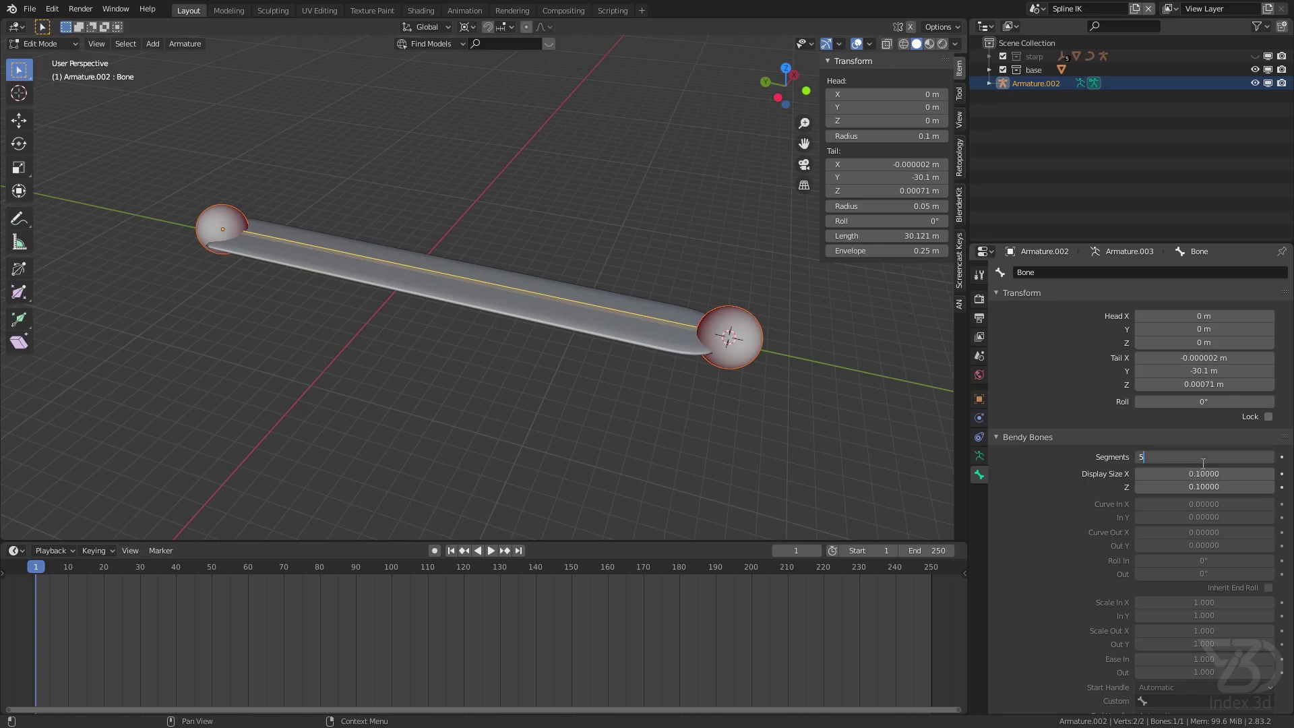
key(Return)
scroll(572, 273, up, 6)
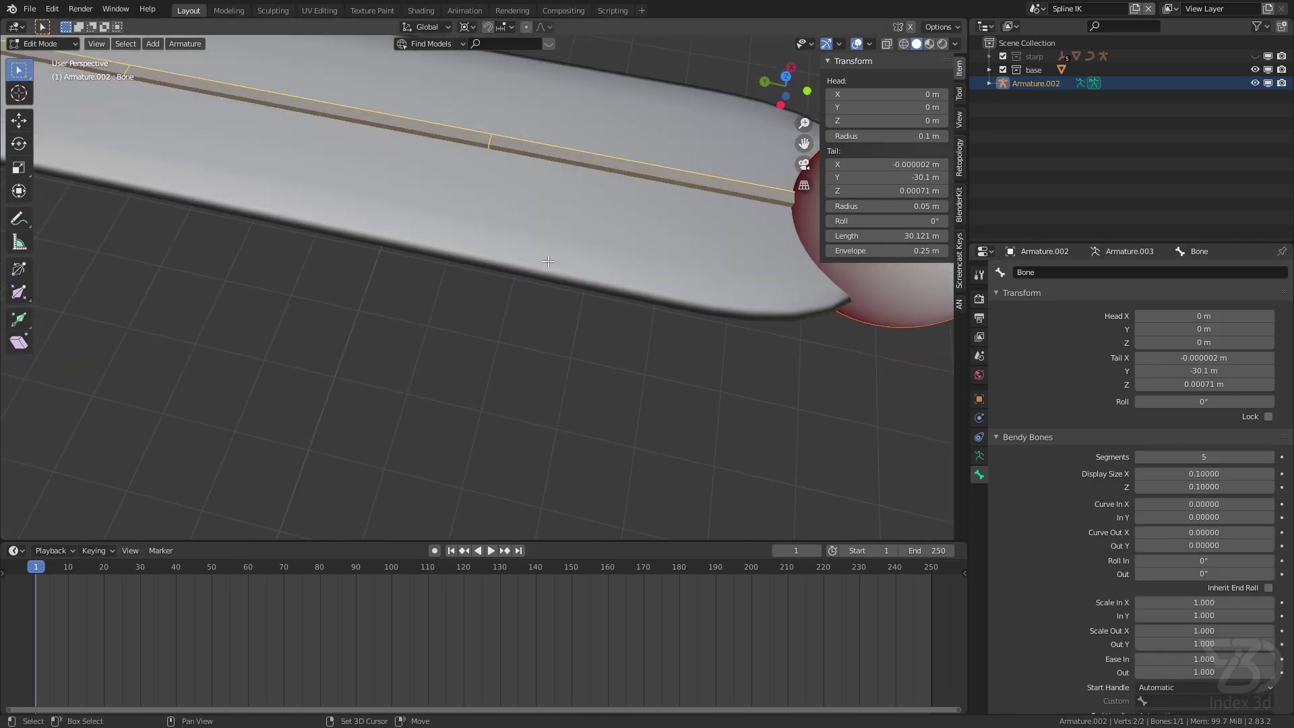
scroll(534, 267, down, 3)
shift+middle_drag(309, 223, 403, 262)
- Return the armature's viewport display to Octahedral
click(980, 456)
click(1181, 484)
click(1169, 495)
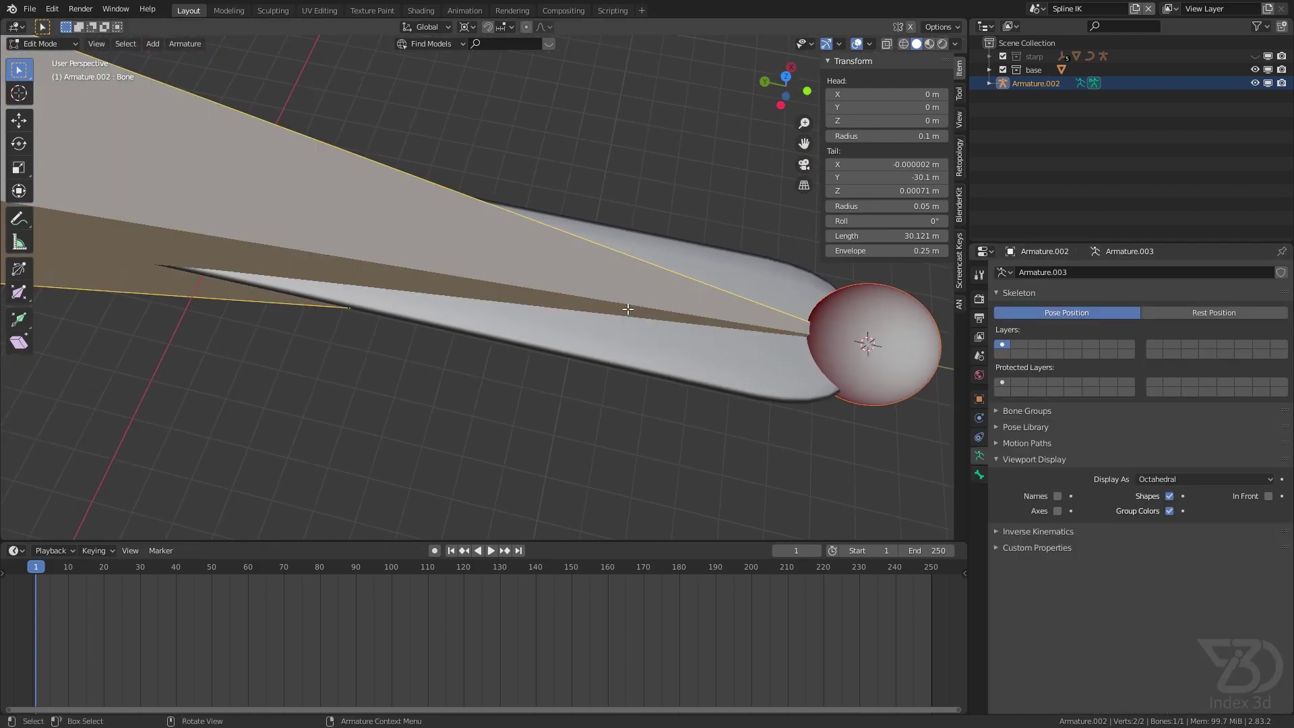
- Subdivide the strap bone with 4 cuts
scroll(470, 277, down, 5)
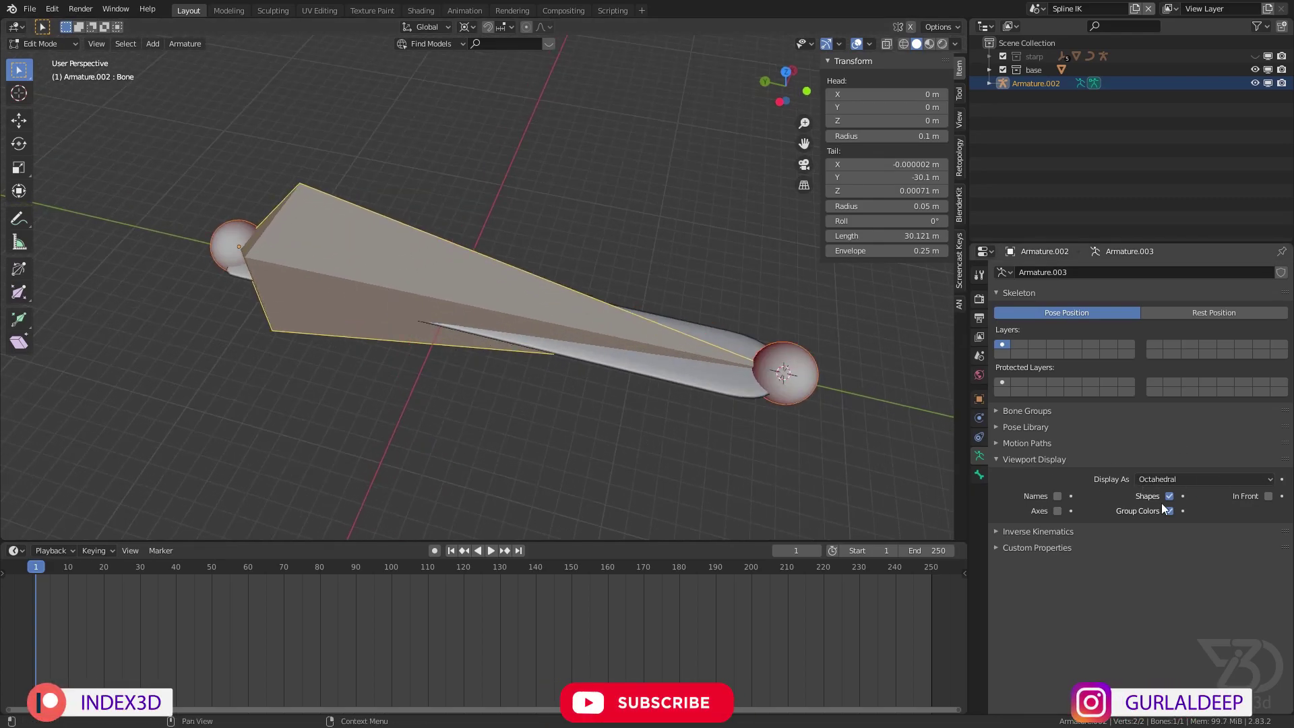
shift+middle_drag(454, 252, 483, 277)
scroll(515, 266, down, 1)
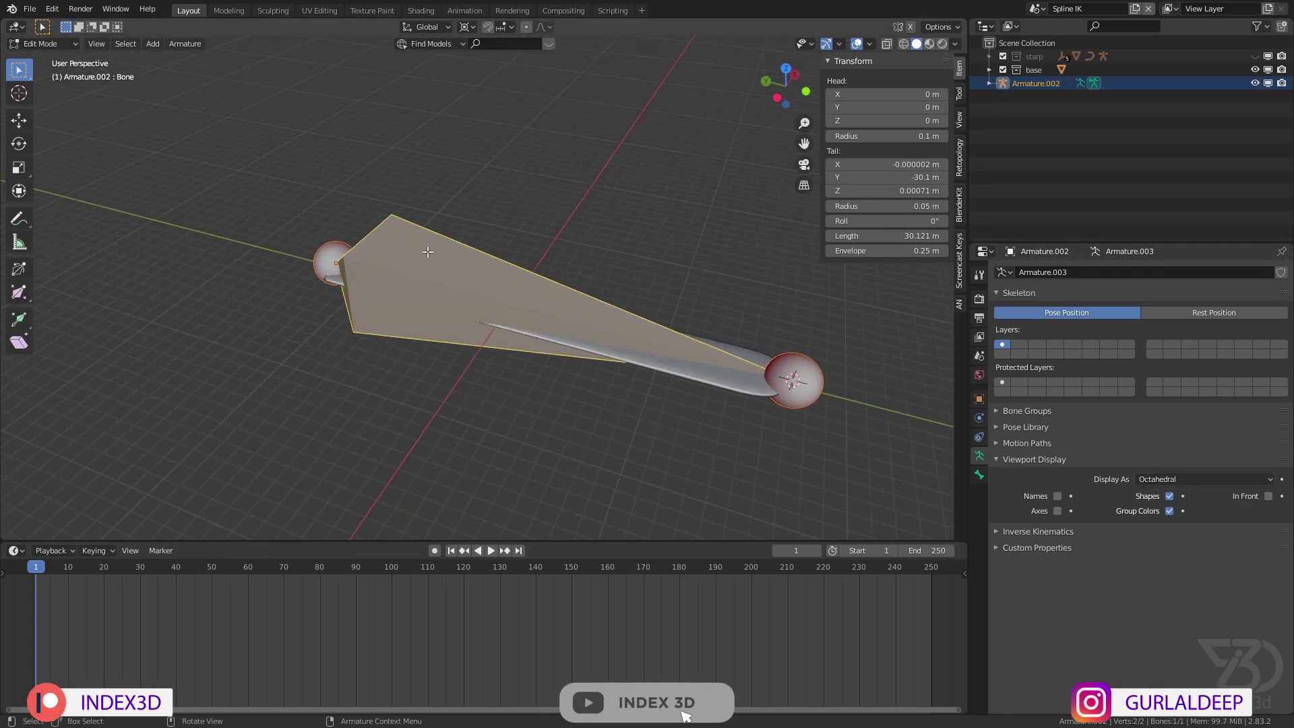
right_click(377, 235)
click(362, 143)
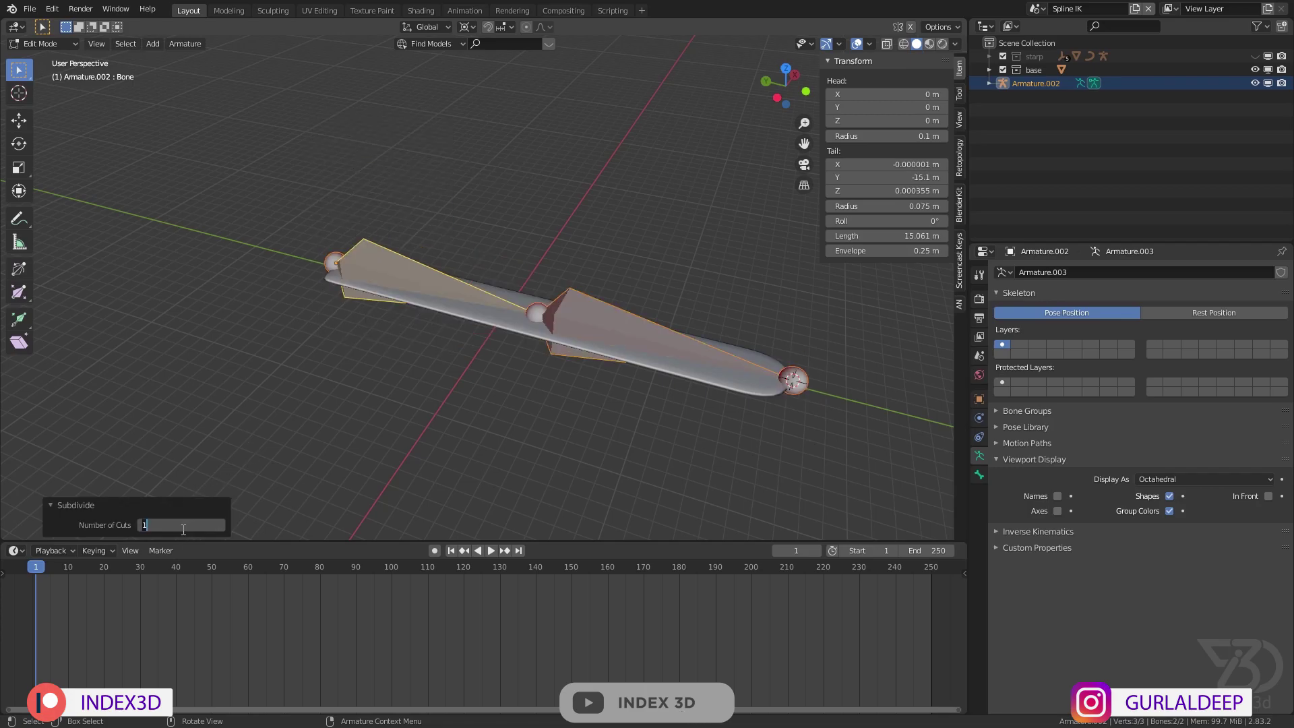
key(Return)
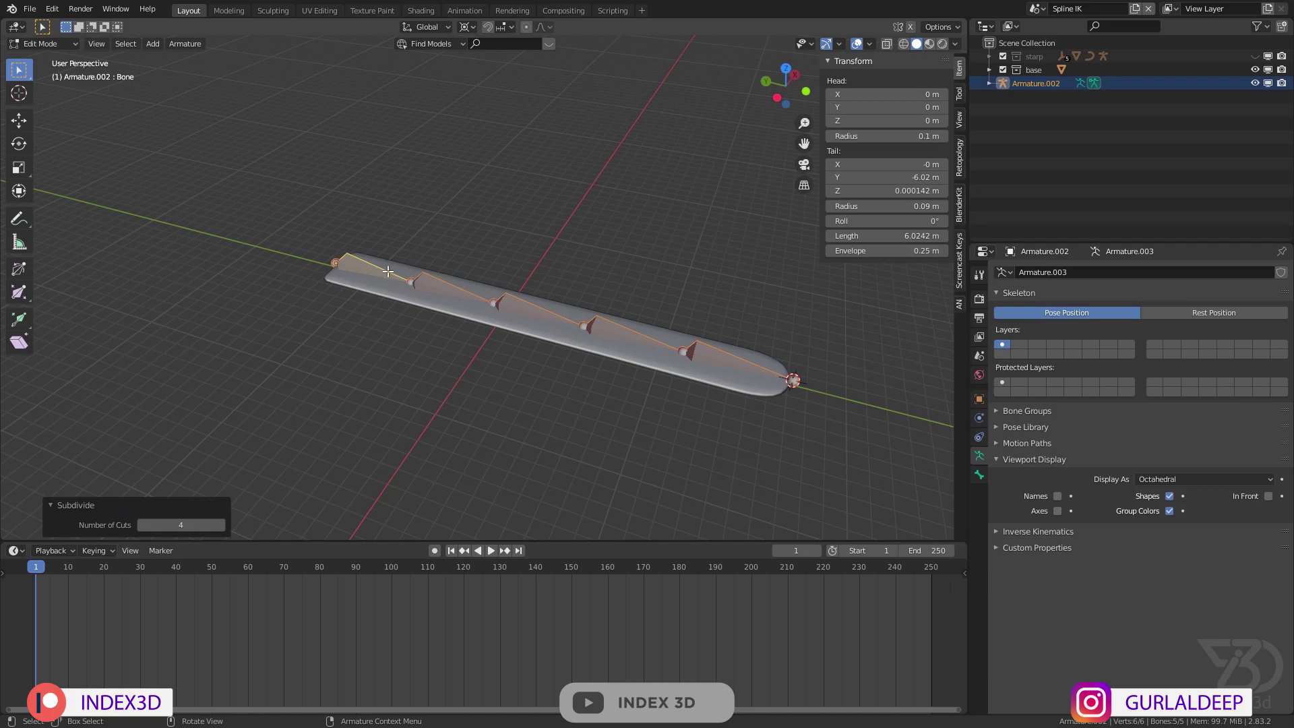
- Return the subdivided armature to Object Mode and save the file
shift+middle_drag(543, 339, 430, 329)
middle_drag(429, 330, 426, 381)
middle_drag(747, 357, 499, 272)
click(42, 43)
click(46, 59)
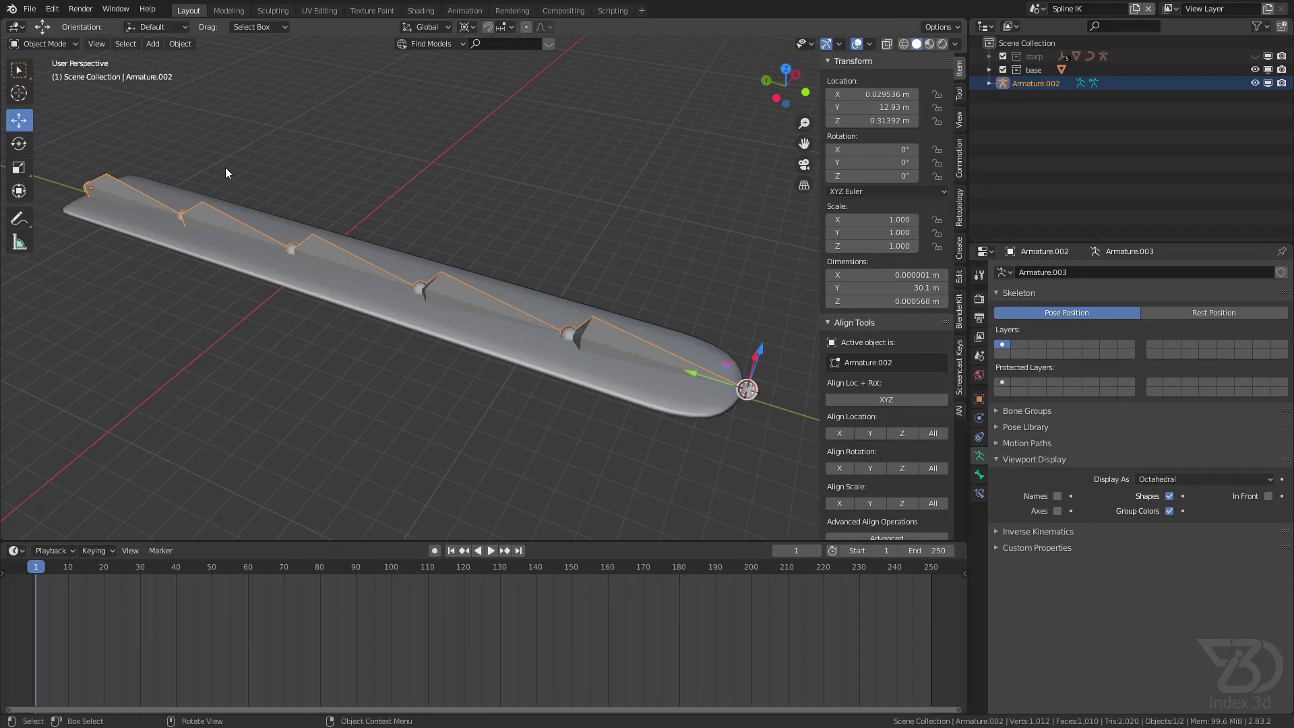
scroll(420, 350, up, 2)
scroll(412, 270, down, 1)
middle_drag(305, 241, 385, 251)
key(ctrl+s)
- Snap the 3D cursor to the armature's origin at the strap's square end
scroll(378, 259, up, 4)
click(333, 257)
click(341, 256)
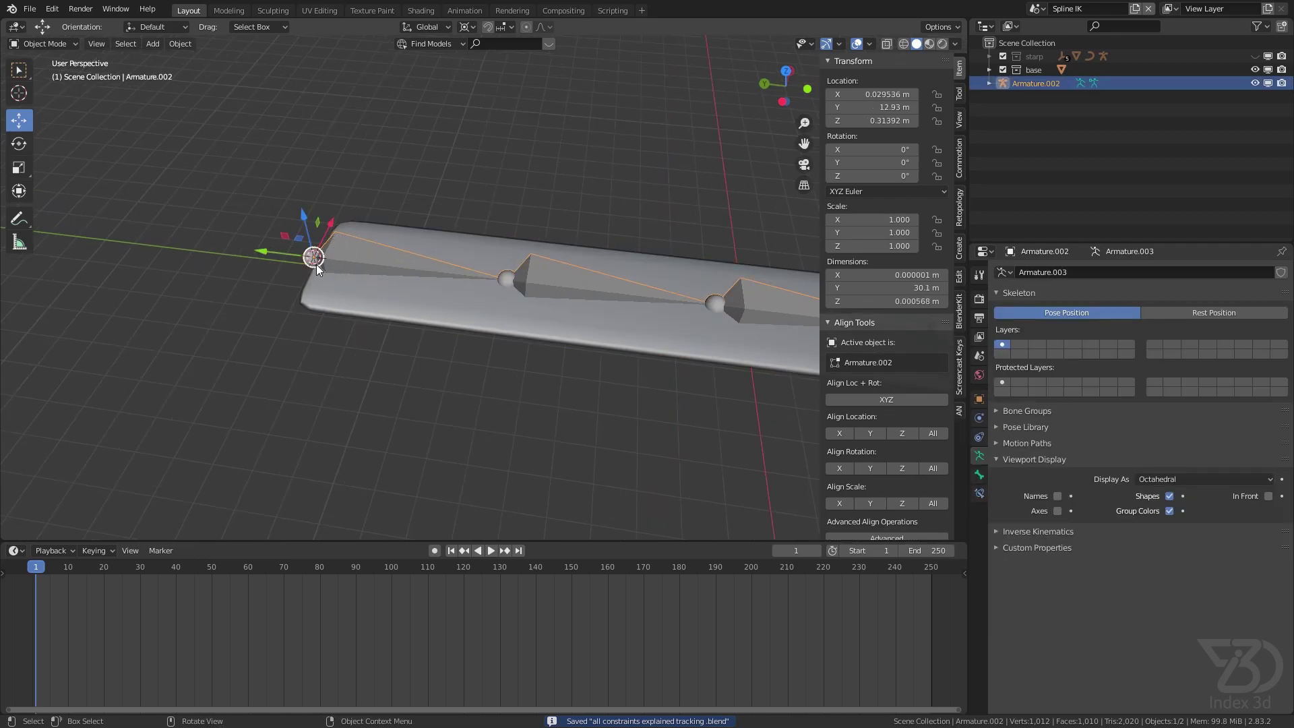
- Add a Bezier curve with a 1 m radius at the 3D cursor and scale it up
key(shift+a)
mouse_move(279, 178)
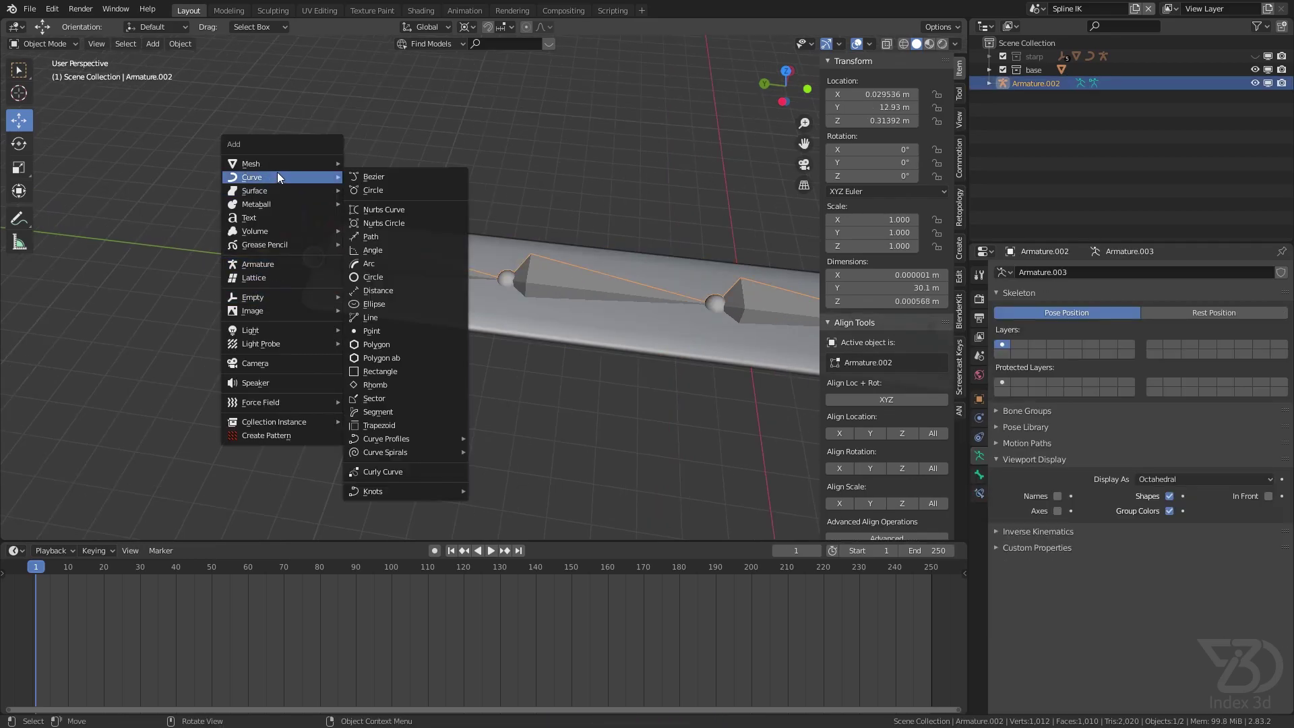
click(376, 178)
key(s)
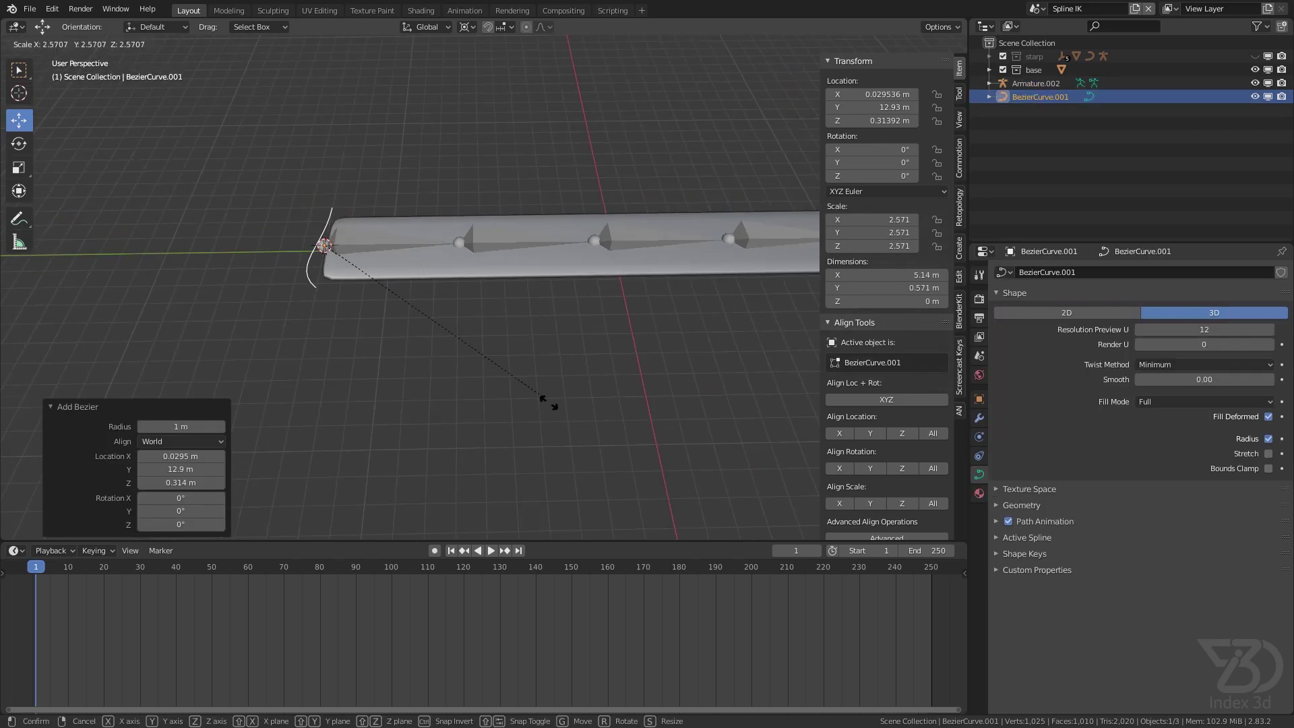
click(421, 360)
- Enter Edit Mode on the curve and straighten all its points by scaling them to 0 along Y
key(Tab)
middle_drag(422, 360, 437, 295)
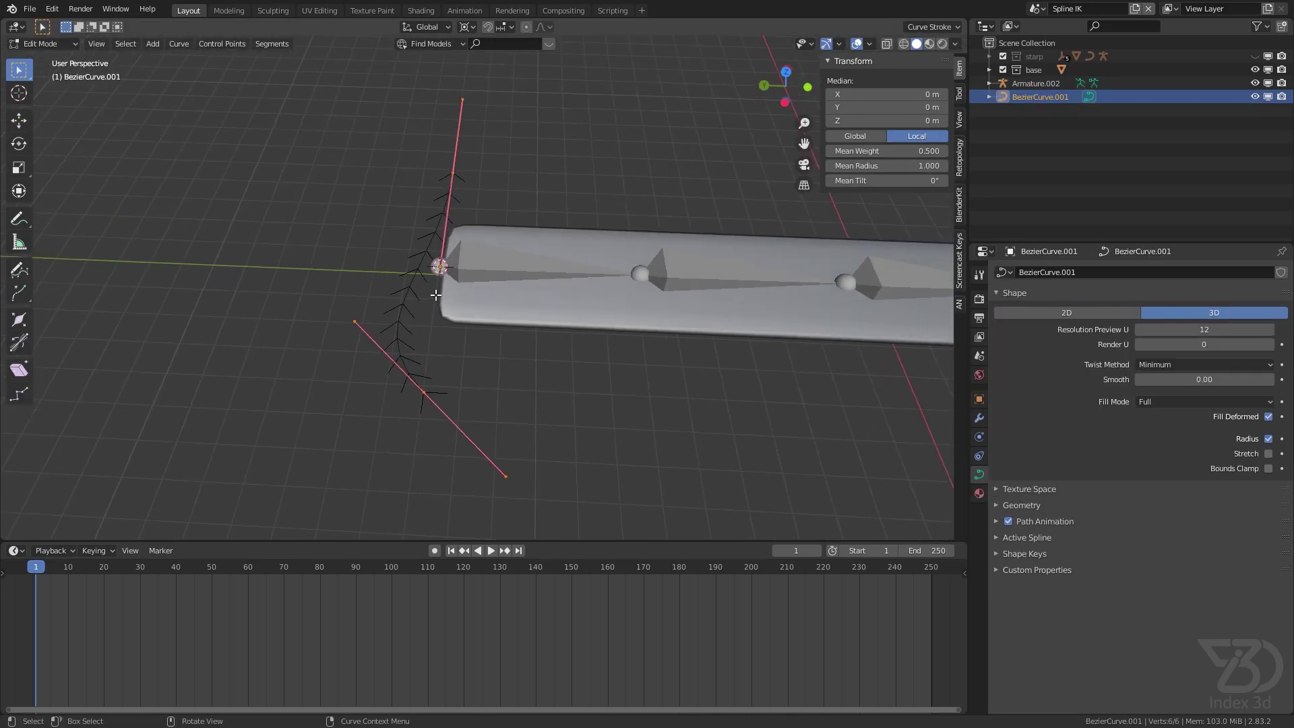
key(s)
key(y)
key(0)
key(Return)
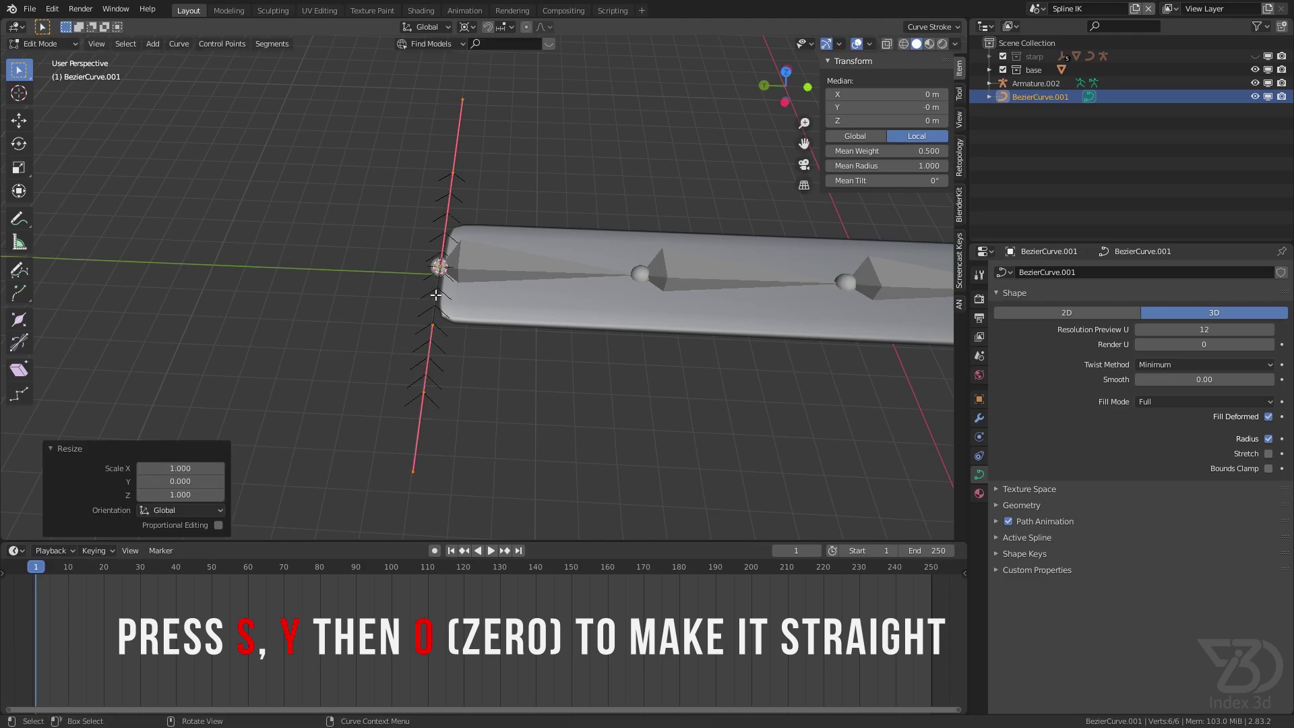
click(438, 377)
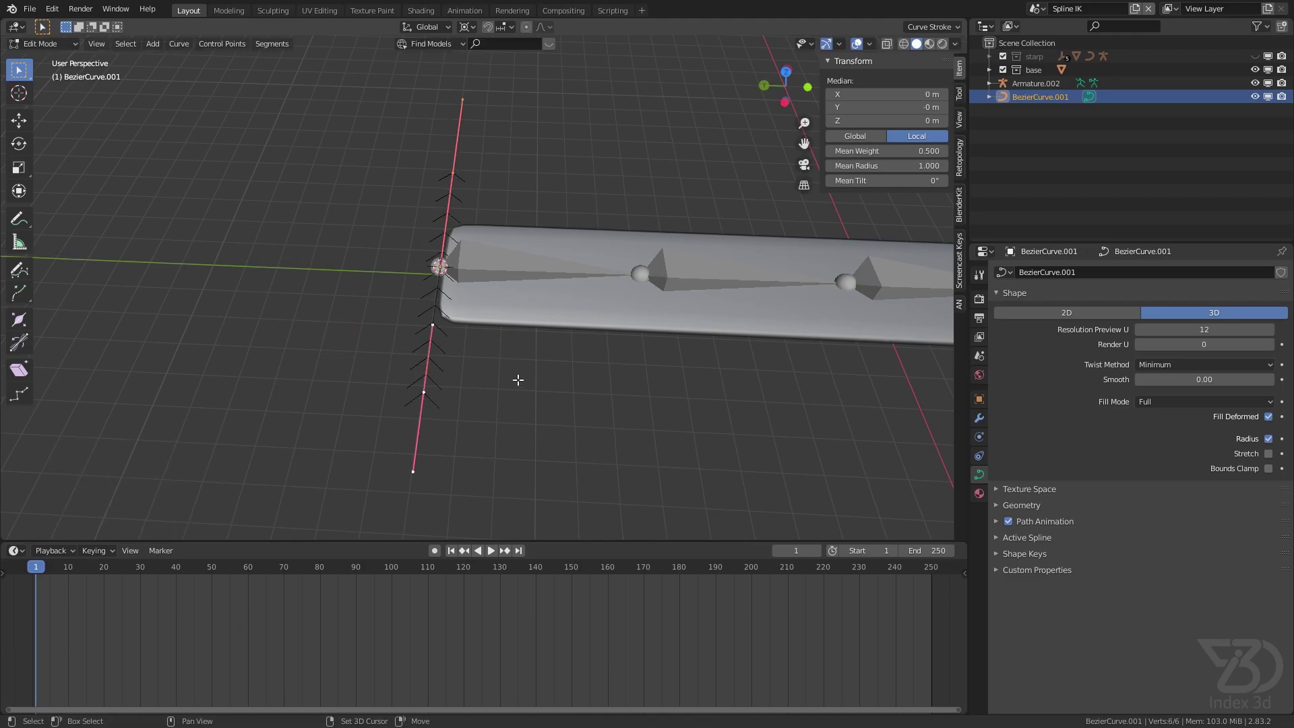
- Rotate the straightened curve 90° about Z so it runs along the strap
middle_drag(511, 383, 517, 338)
text(rz90)
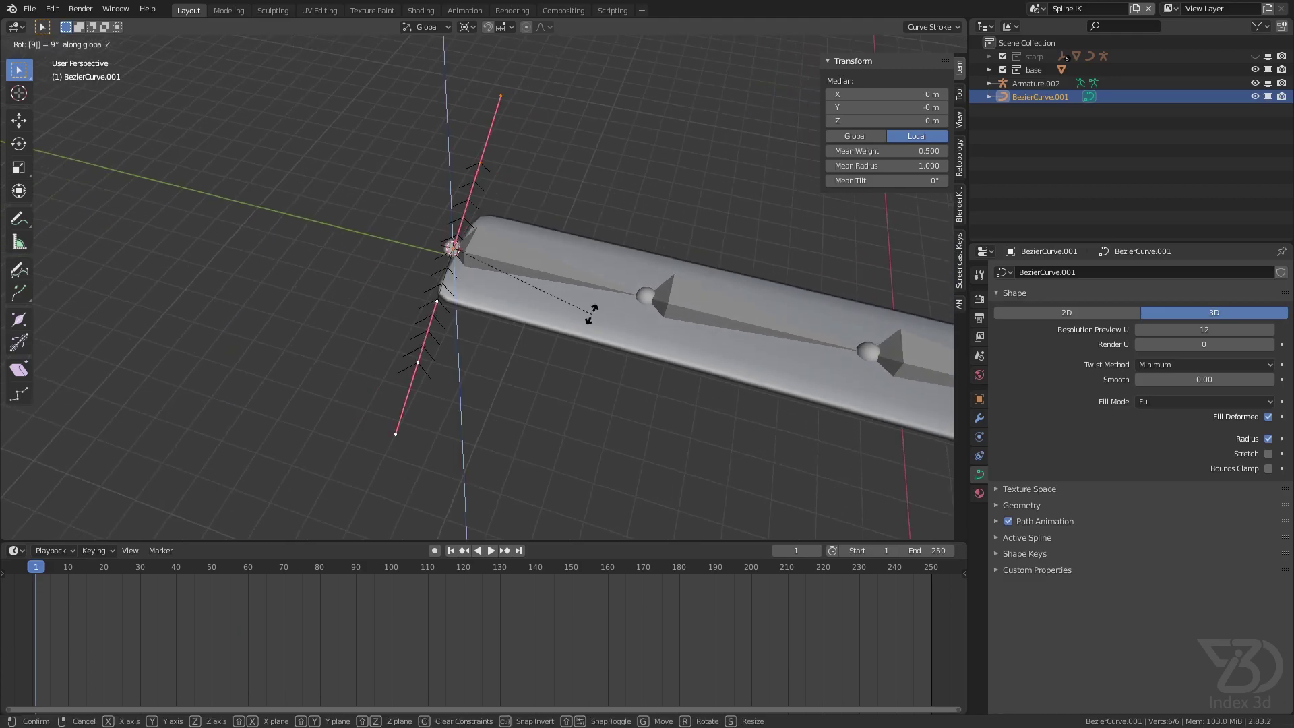
key(Return)
- Move the curve's forward control point about 26 m along negative Y to the strap's rounded end
shift+middle_drag(592, 314, 314, 280)
scroll(314, 279, down, 5)
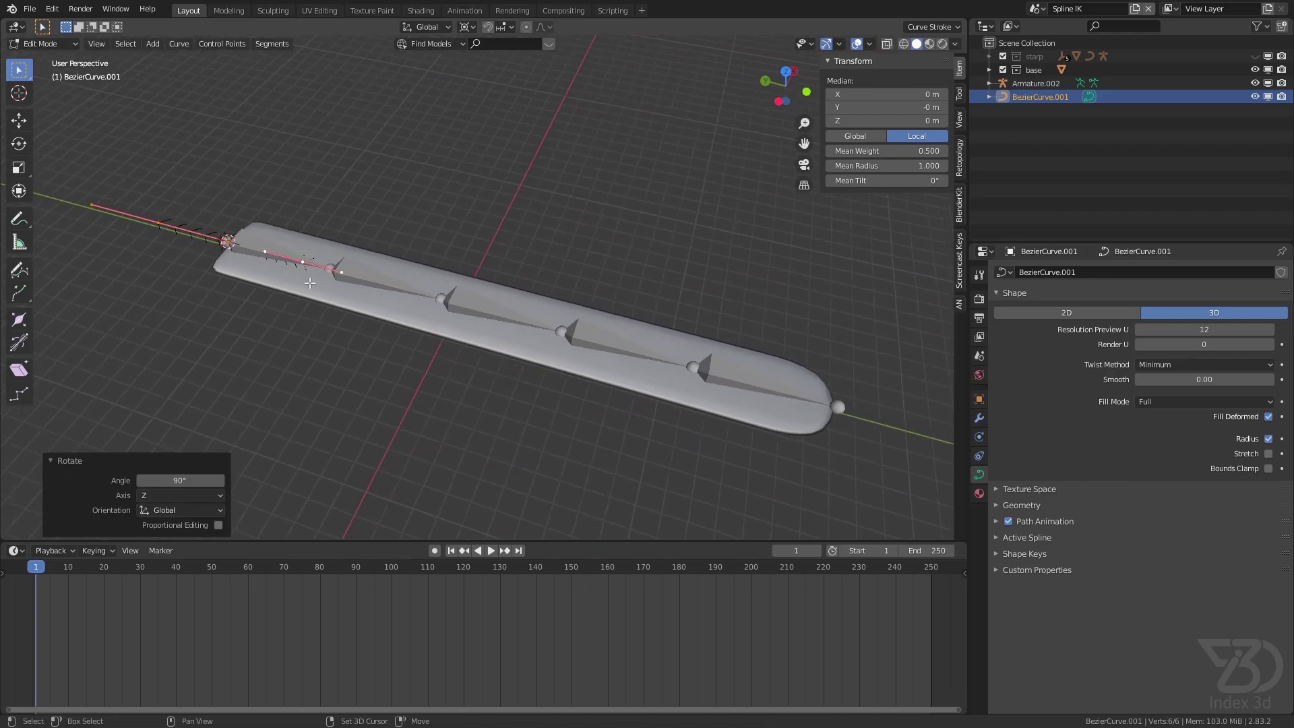
click(306, 269)
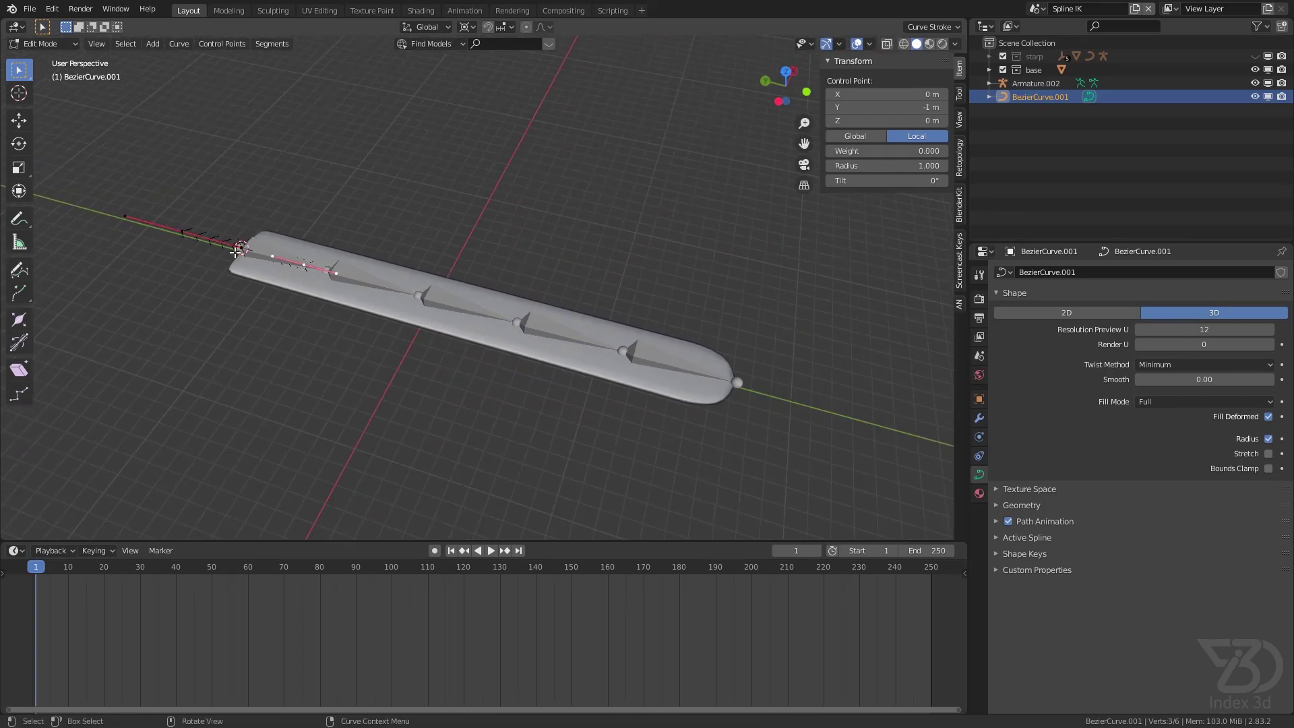
key(g)
key(y)
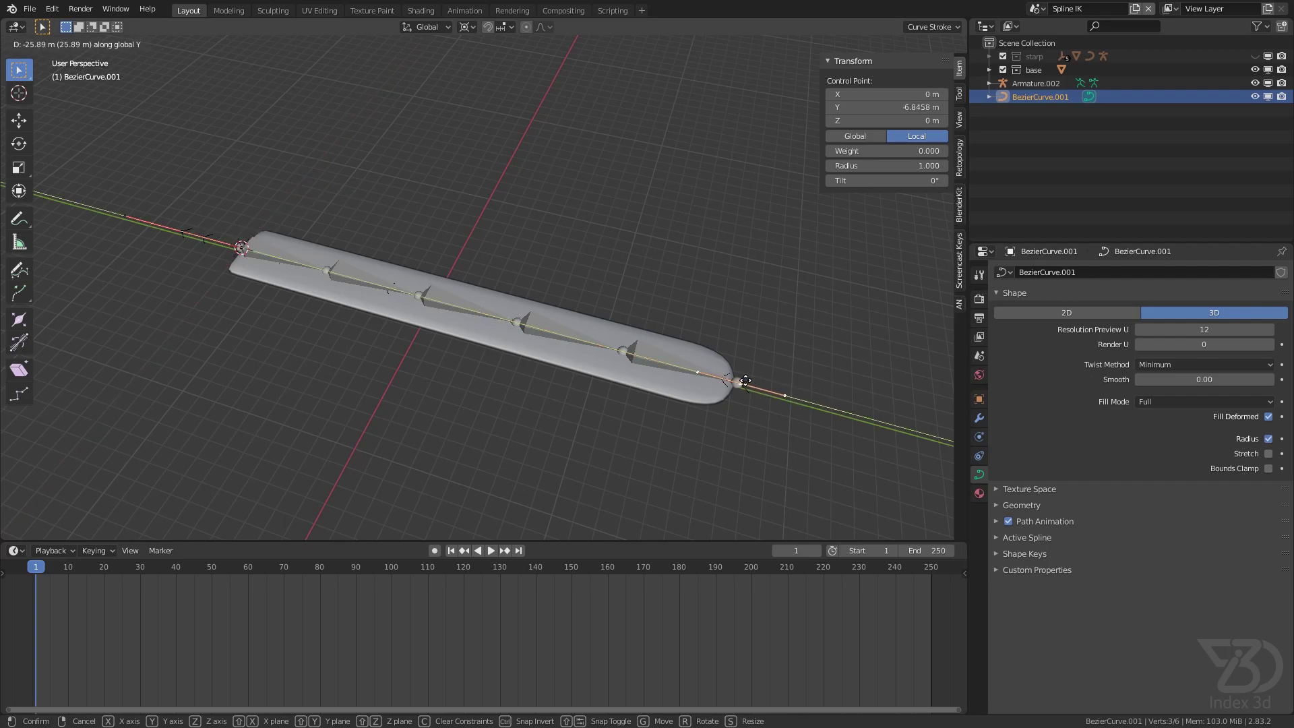
click(745, 382)
- Move the curve's other control point along Y onto the first bone's head at the square end and save the file
shift+middle_drag(201, 252, 299, 291)
click(280, 276)
scroll(295, 279, up, 4)
key(g)
key(y)
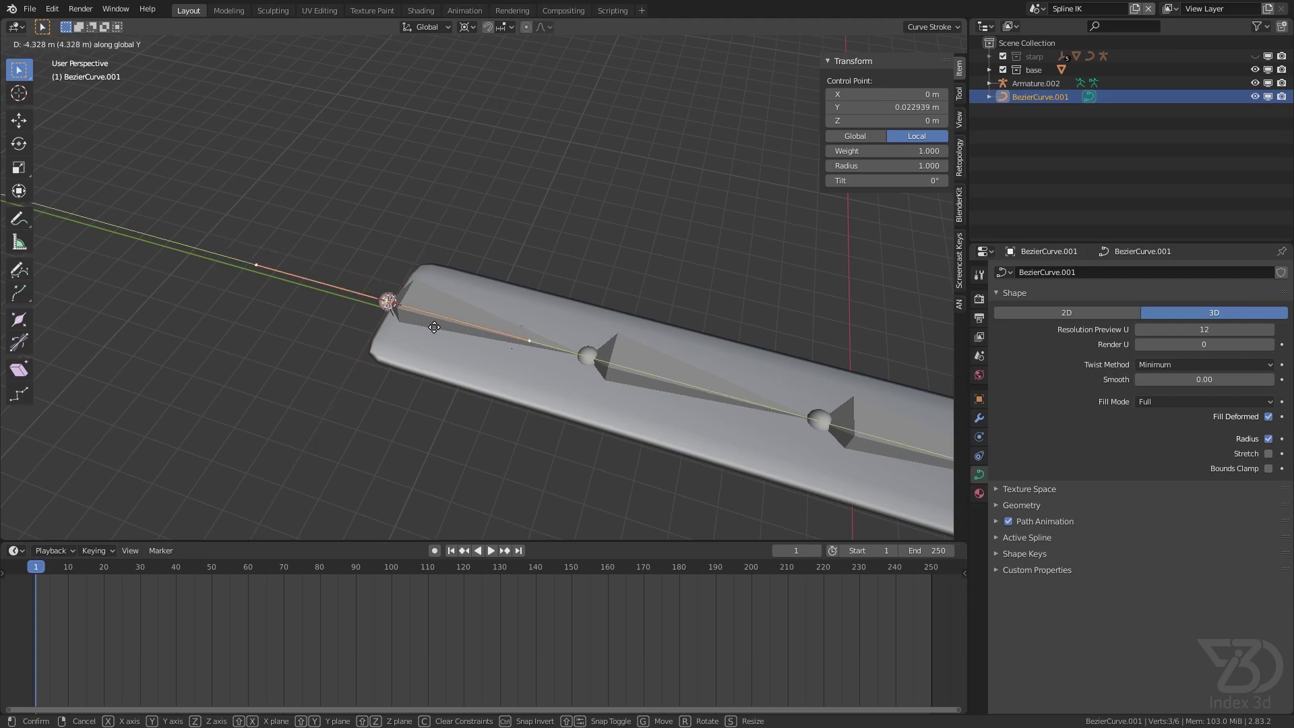
click(438, 329)
key(ctrl+s)
- Scale the curve's square-end handles by 0.755 and, with a pivot point other than the 3D cursor, its rounded-end handles by about 1.56
scroll(761, 420, down, 5)
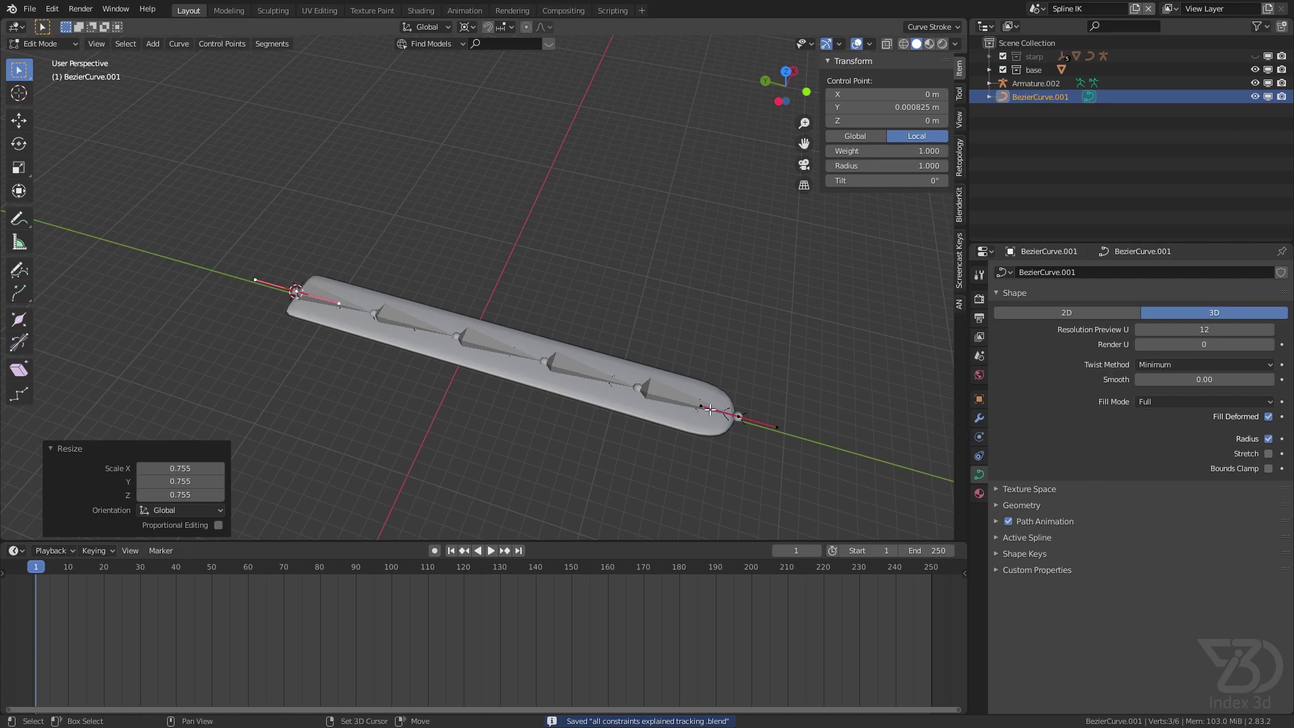
shift+click(749, 425)
click(745, 423)
click(465, 26)
click(497, 93)
key(s)
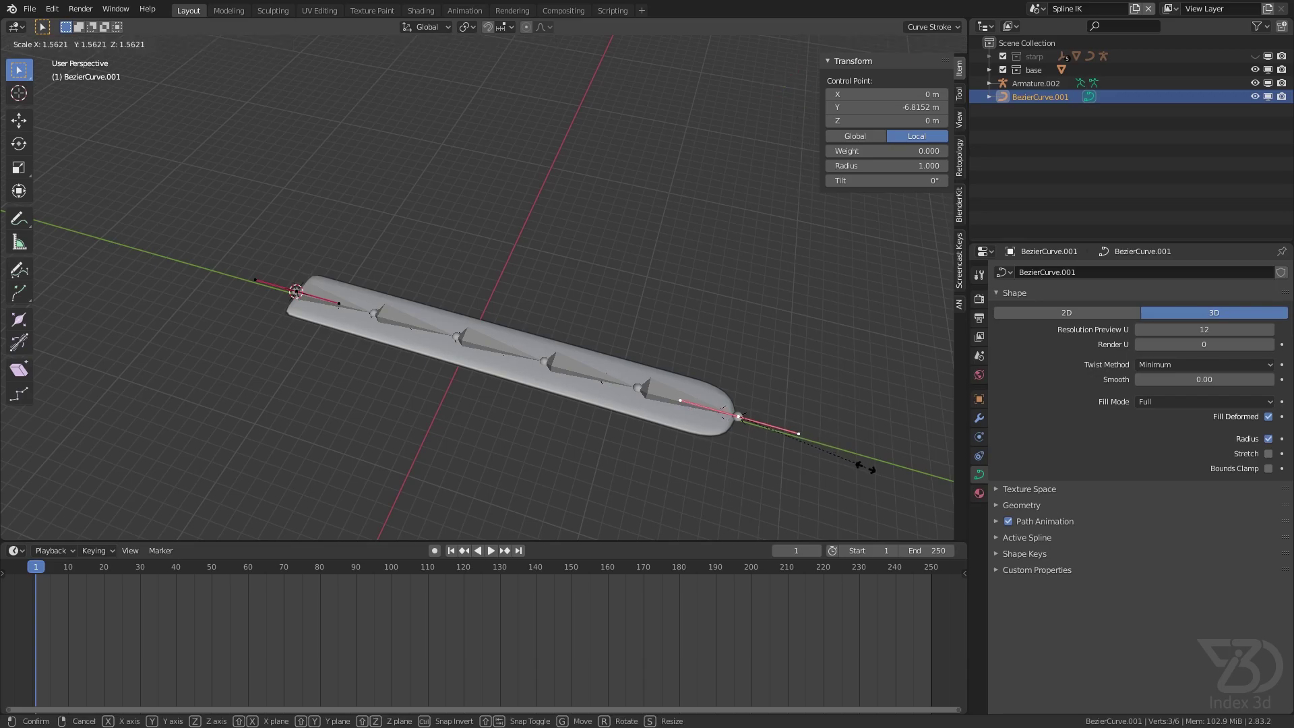
click(866, 467)
- Select all the curve's control points and subdivide it with 2 cuts
key(a)
middle_drag(499, 364, 508, 370)
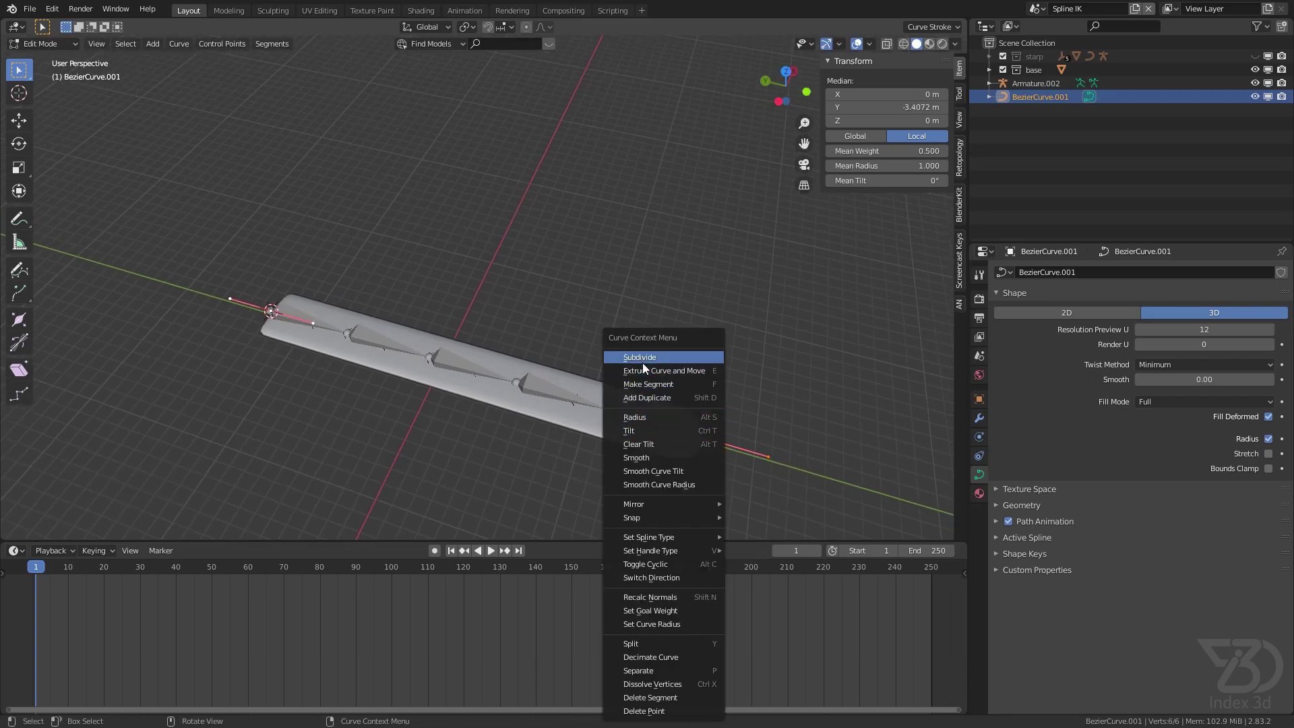
click(644, 366)
click(221, 524)
scroll(742, 438, up, 2)
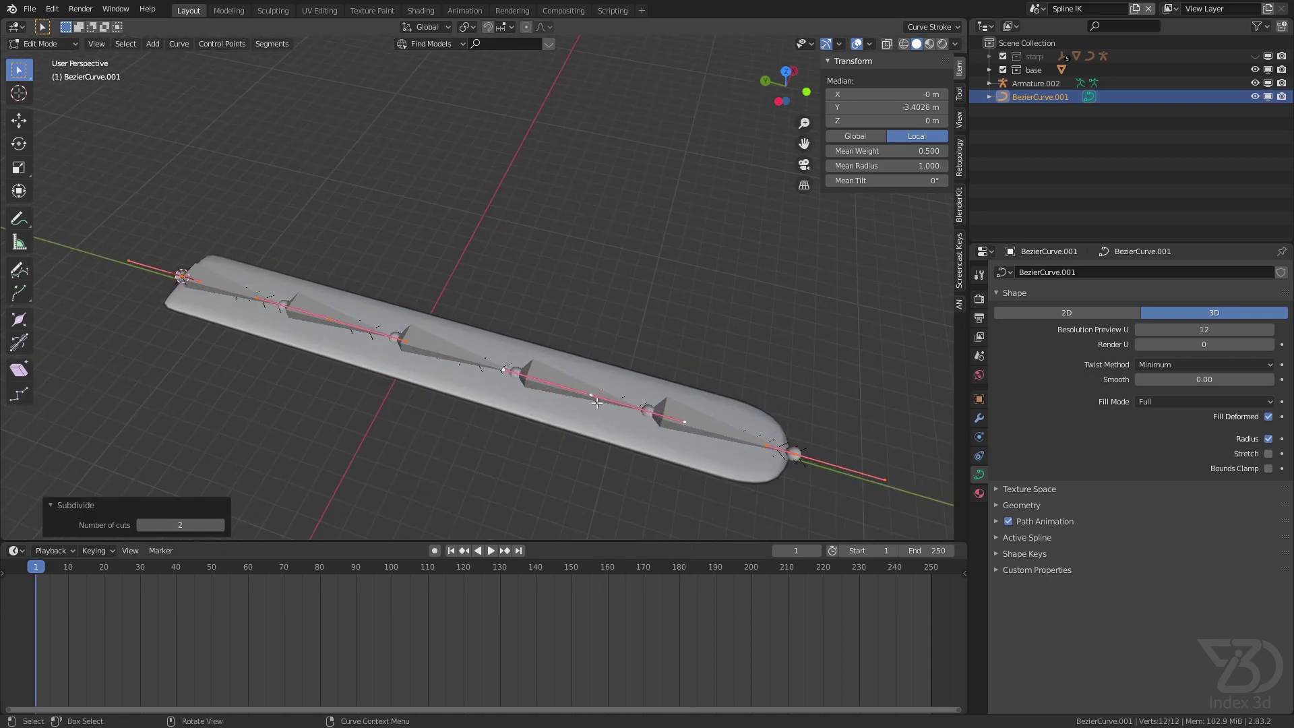
- Space out the two inner control points, moving them along Y by about 1.2 m and -1.42 m, and save the file
click(665, 424)
key(g)
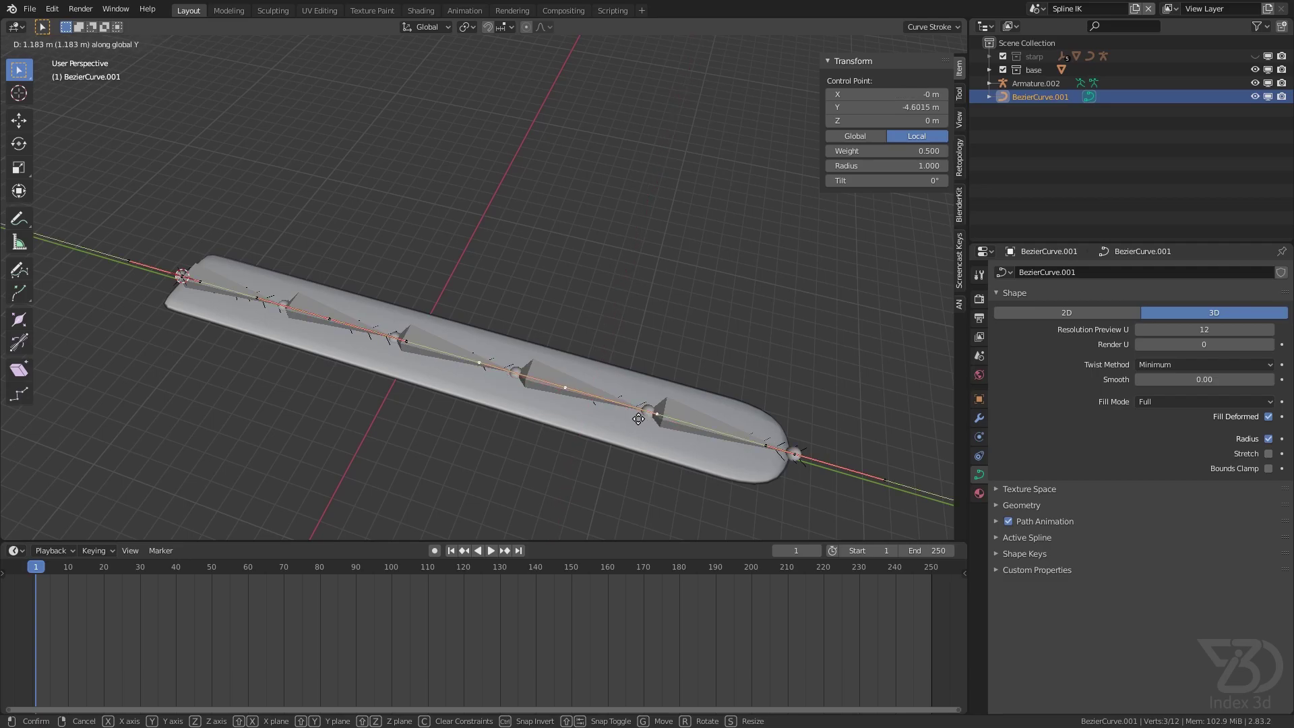
click(624, 414)
click(346, 326)
key(g)
key(y)
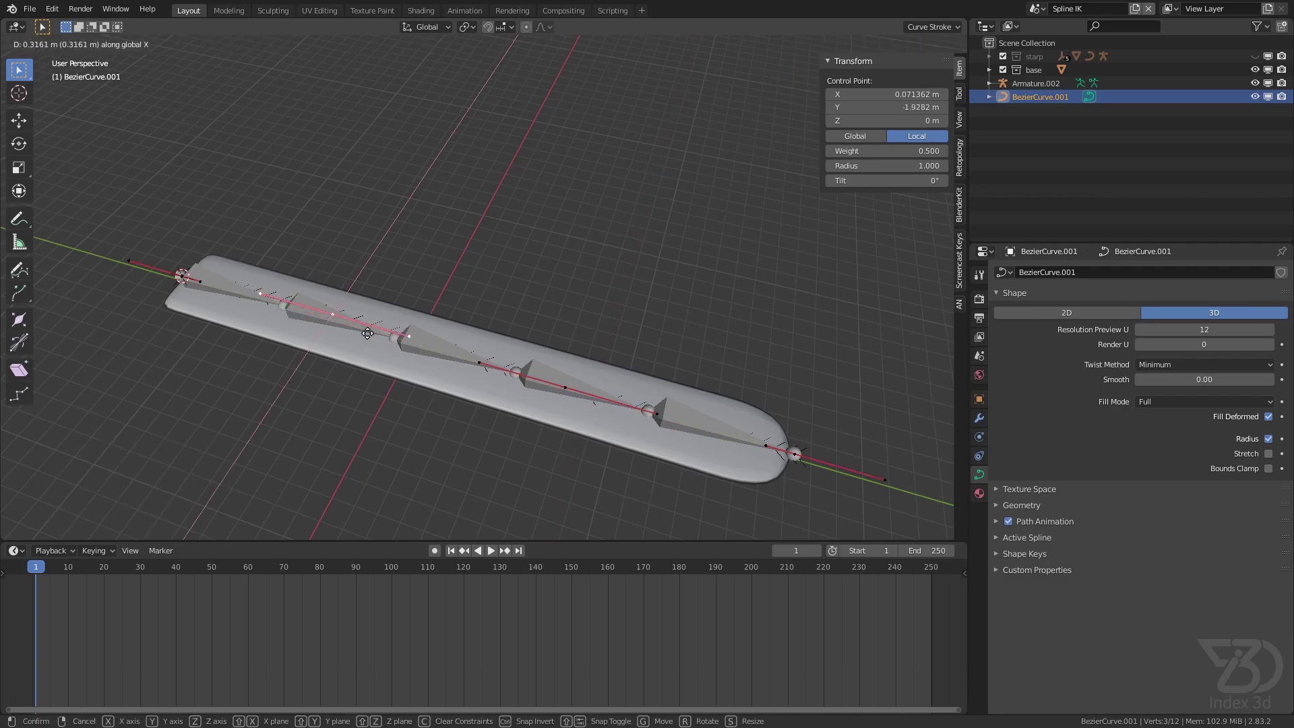
click(100, 105)
key(ctrl+s)
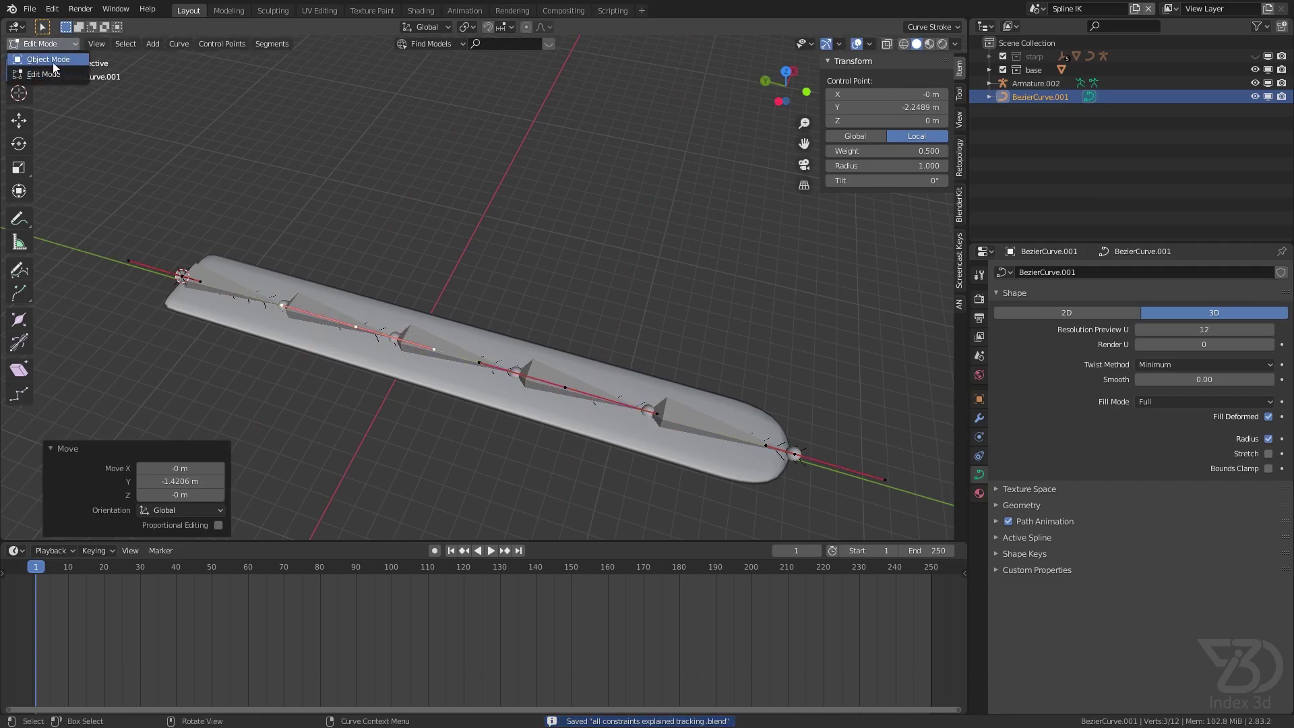
- Leave curve editing, select the strap armature and switch it to Pose Mode
key(Tab)
click(218, 294)
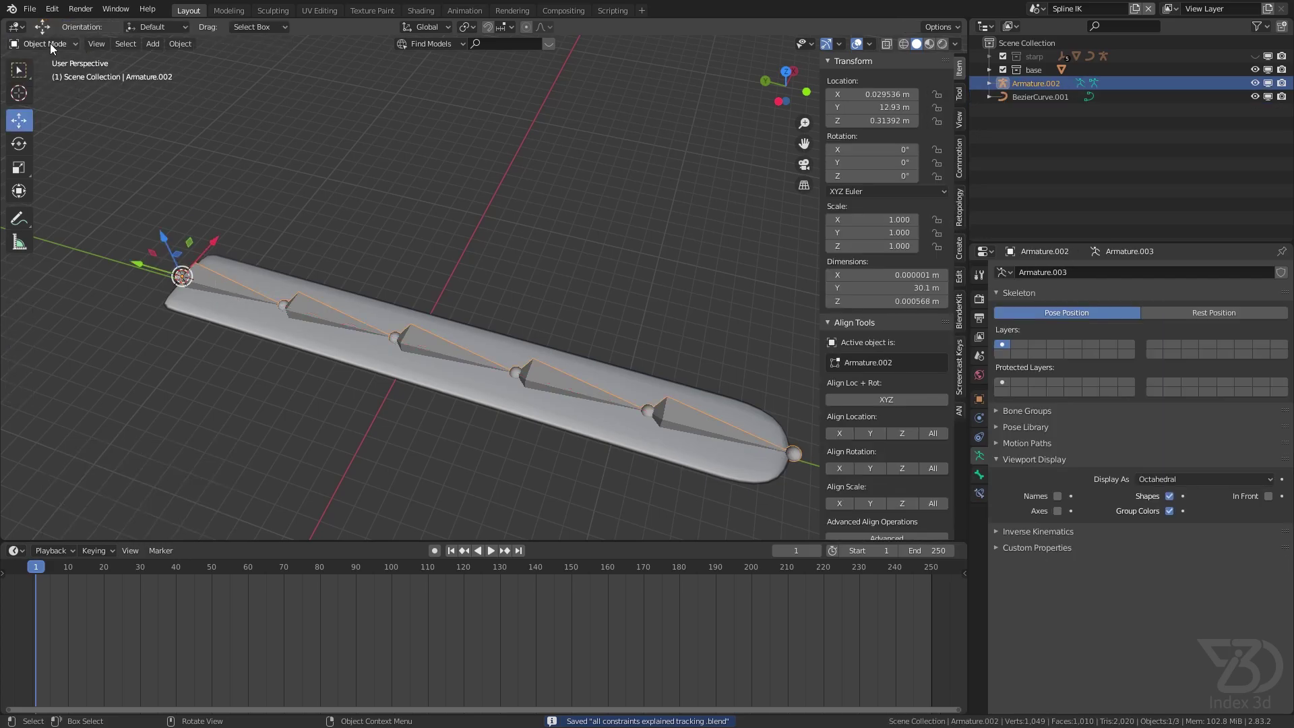
click(55, 88)
- Select the bone at the strap's rounded end and add a Spline IK bone constraint to it
scroll(354, 309, down, 3)
shift+middle_drag(354, 309, 330, 301)
click(330, 297)
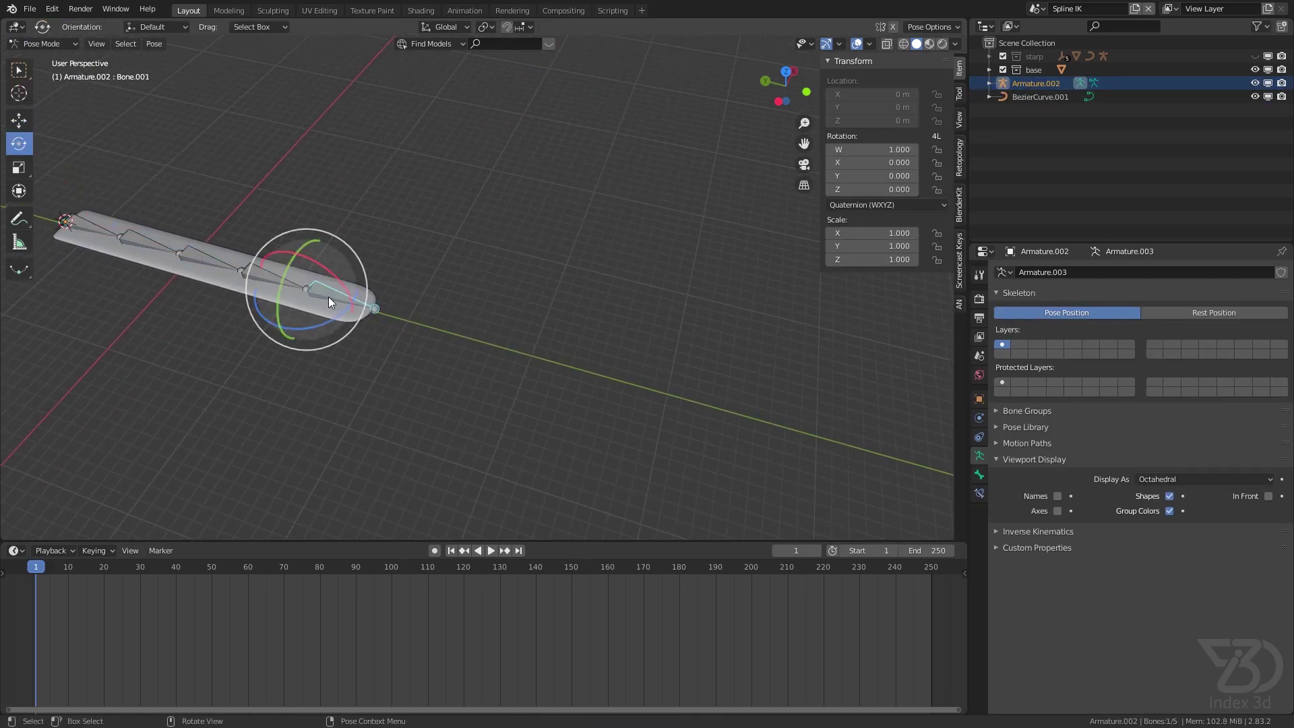
click(94, 232)
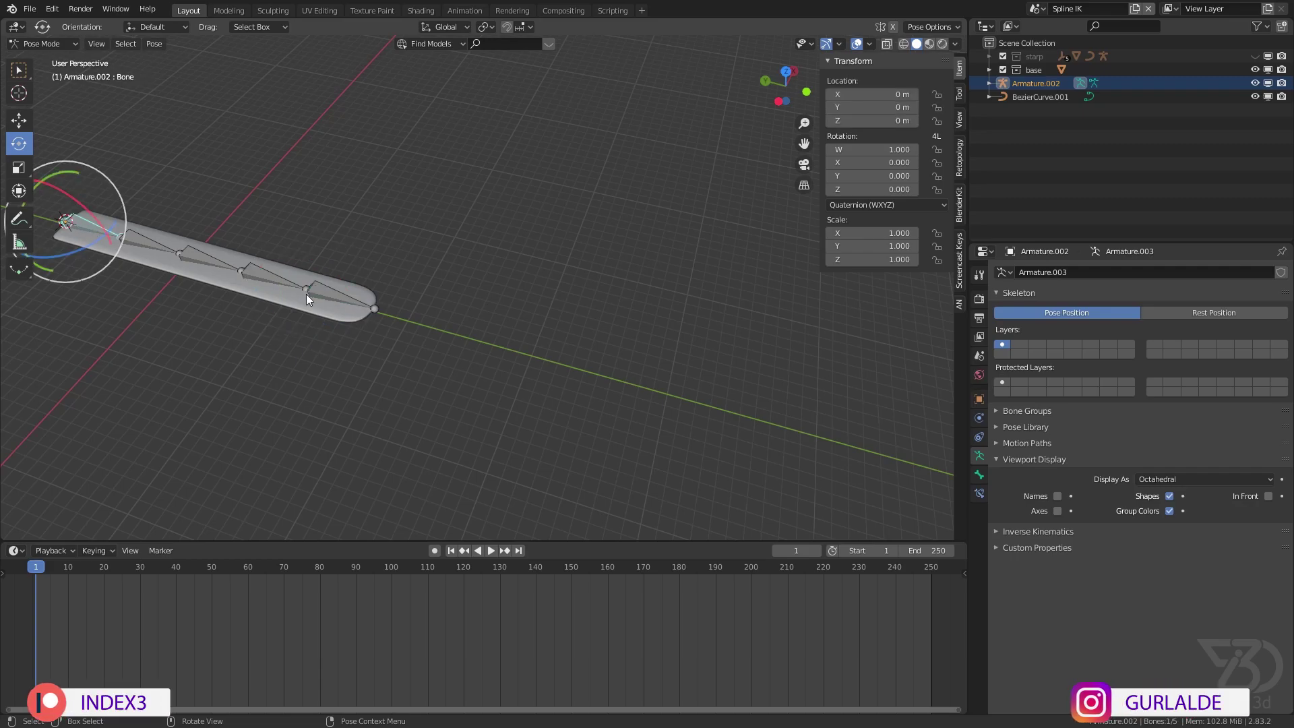
click(326, 295)
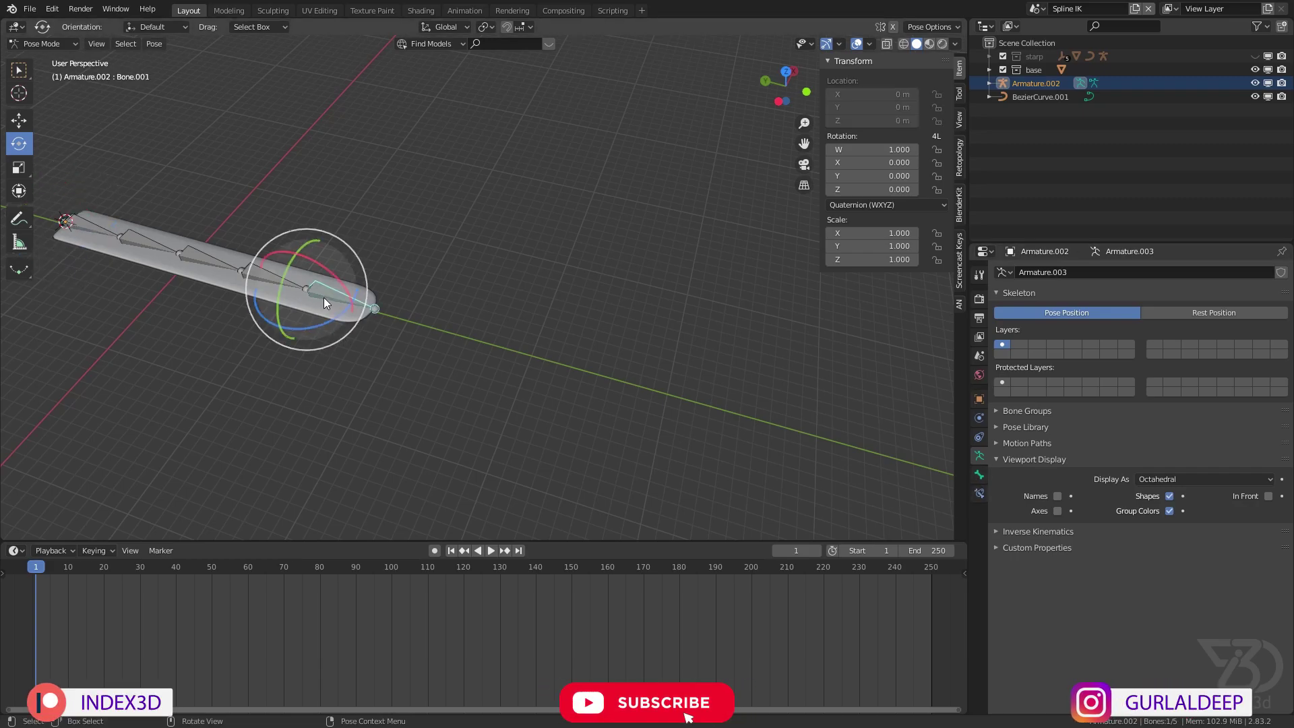
click(979, 494)
click(1095, 273)
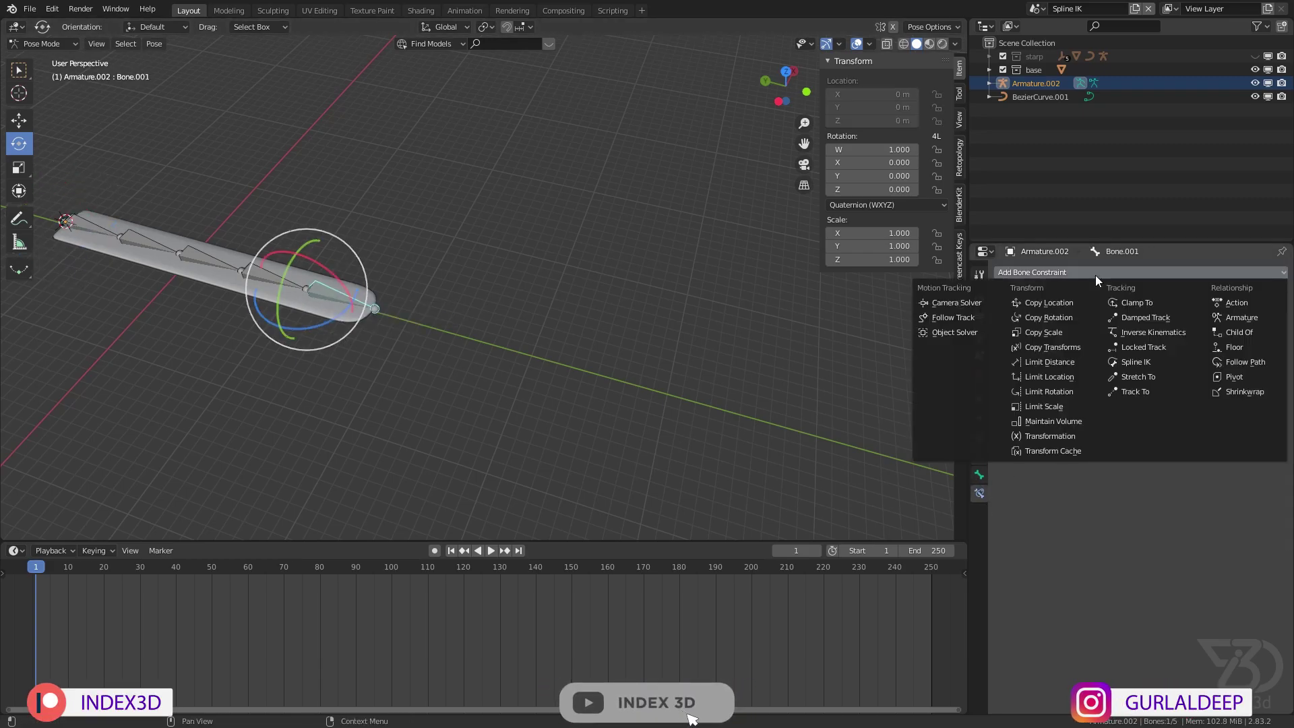
click(1133, 364)
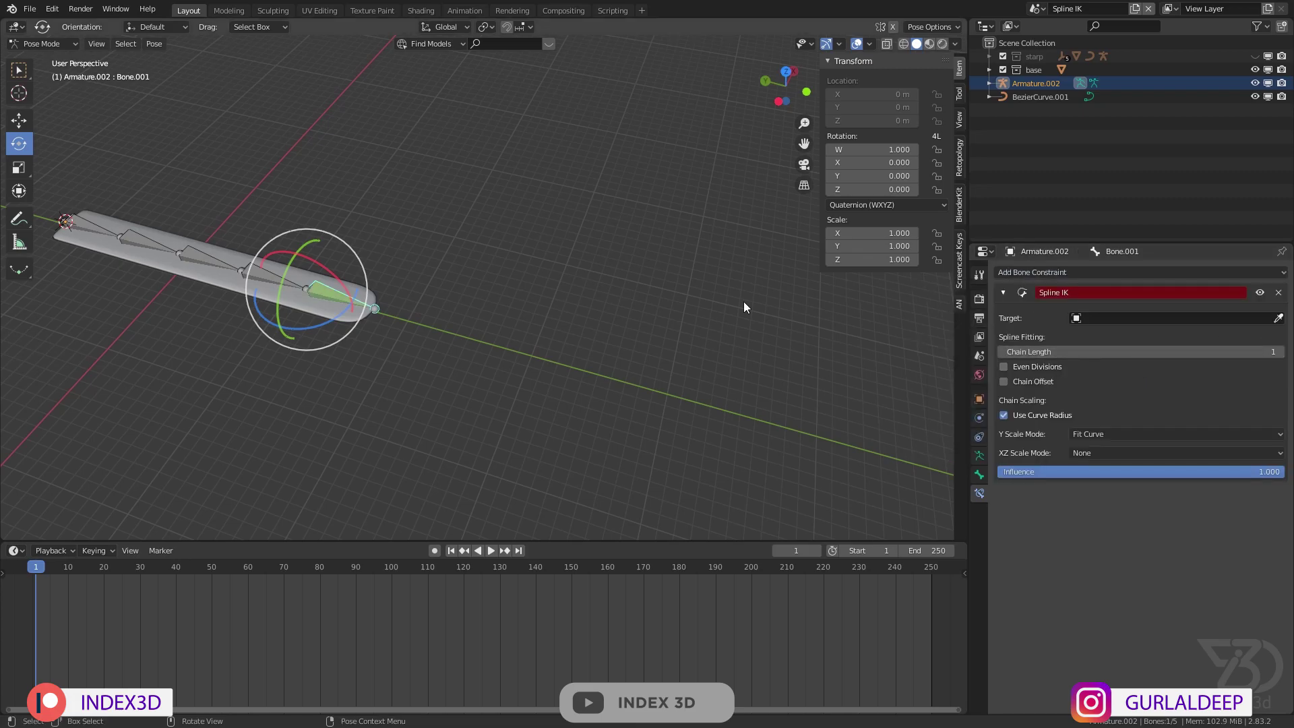
- Try BezierCurve.001 as the target of the Spline IK constraint, inspect the chain, and clear the target again
middle_drag(887, 312, 654, 312)
scroll(362, 301, up, 3)
click(1148, 319)
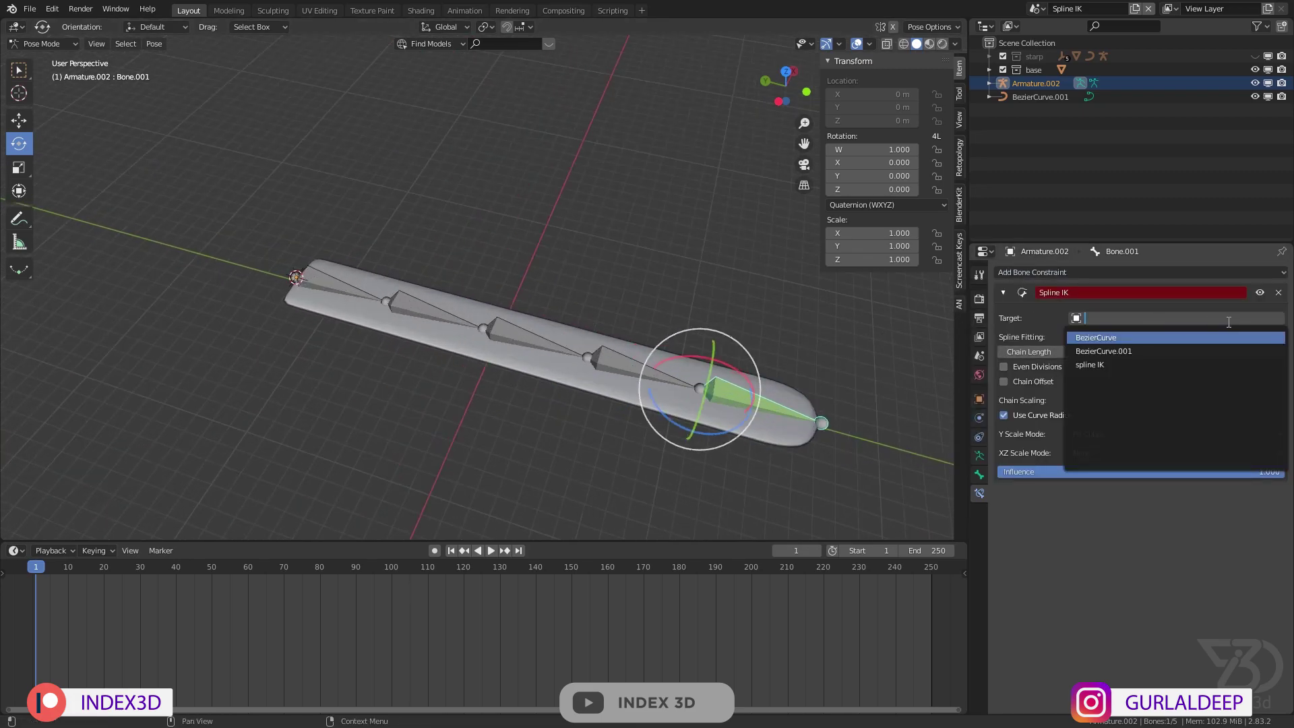
click(1064, 317)
click(1040, 96)
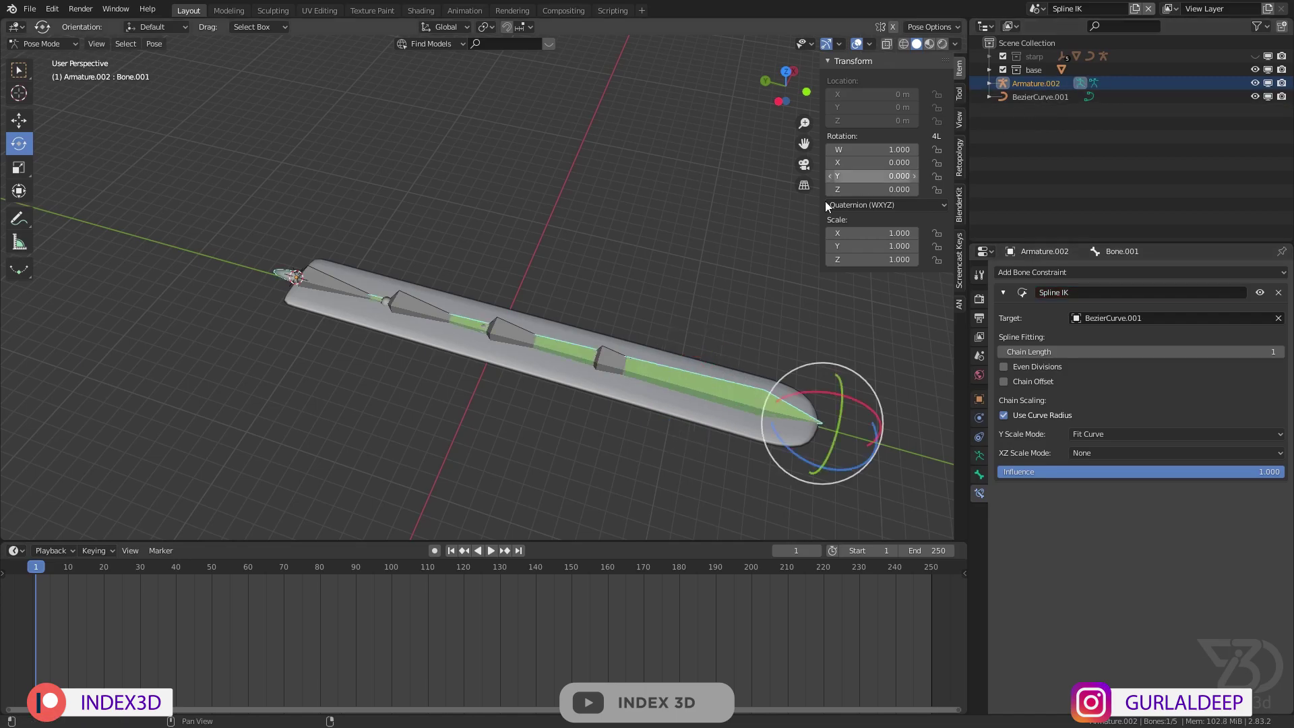
shift+middle_drag(743, 260, 568, 234)
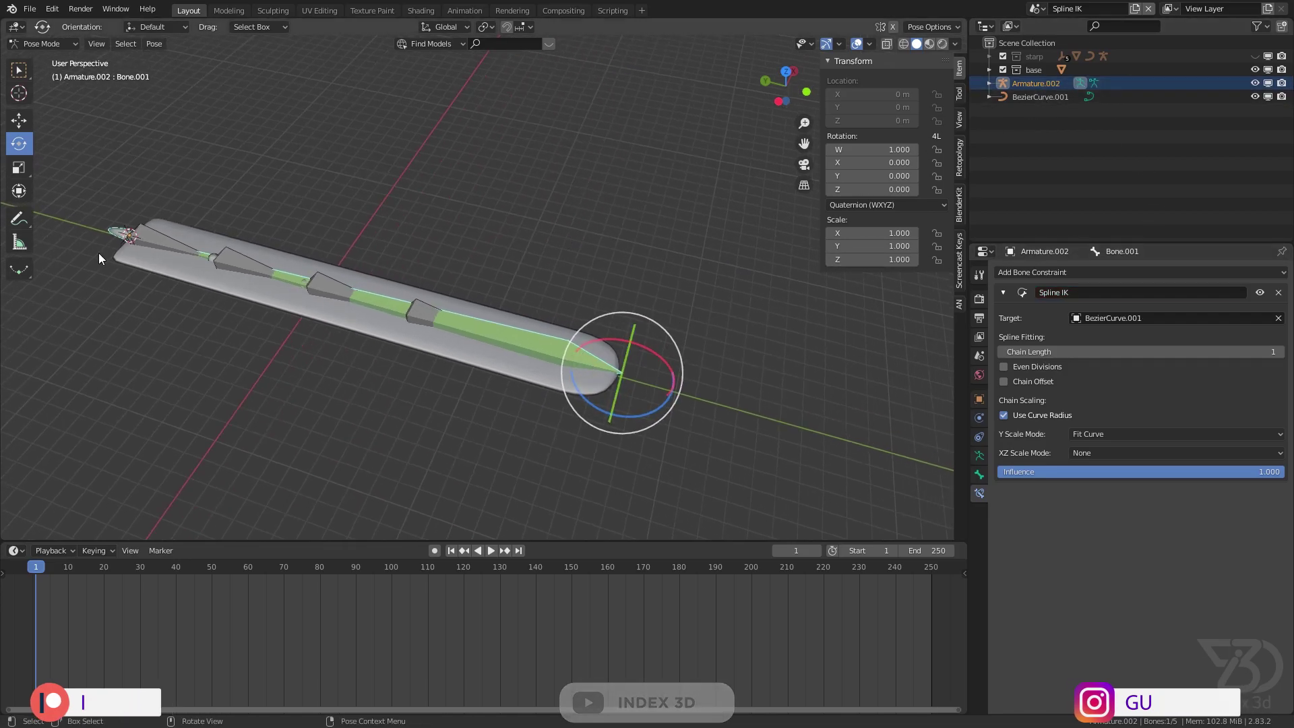
click(1279, 319)
- Edit BezierCurve.001, select all of its control points, switch the curve's direction and return to Object Mode
shift+middle_drag(211, 249, 501, 300)
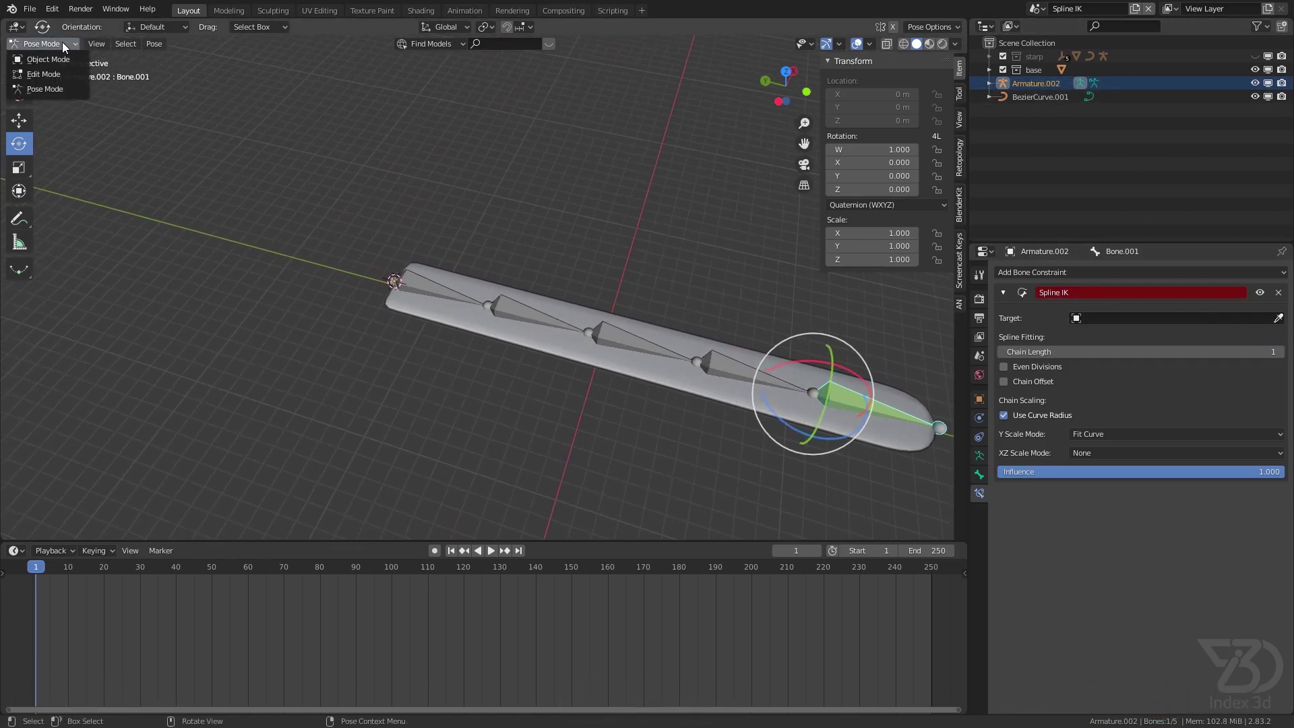
click(63, 48)
click(62, 61)
scroll(405, 290, up, 4)
click(1031, 97)
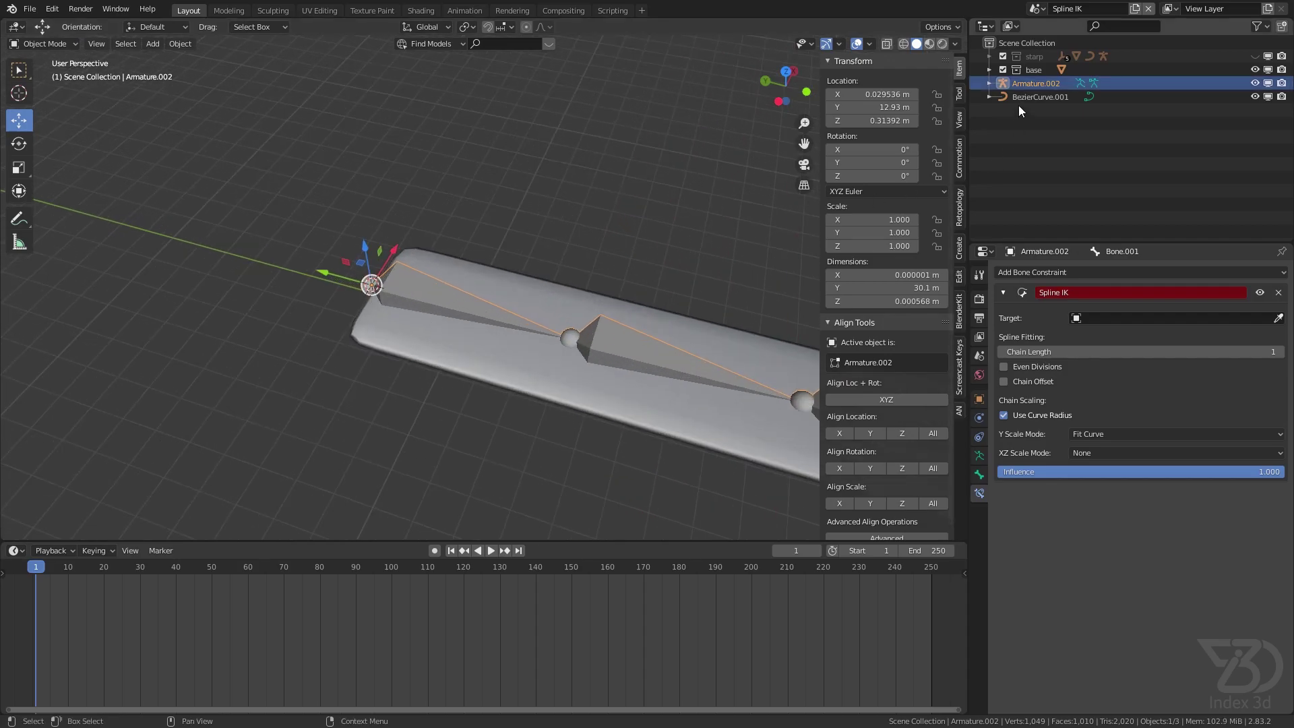
scroll(574, 226, down, 5)
key(Tab)
middle_drag(219, 199, 332, 258)
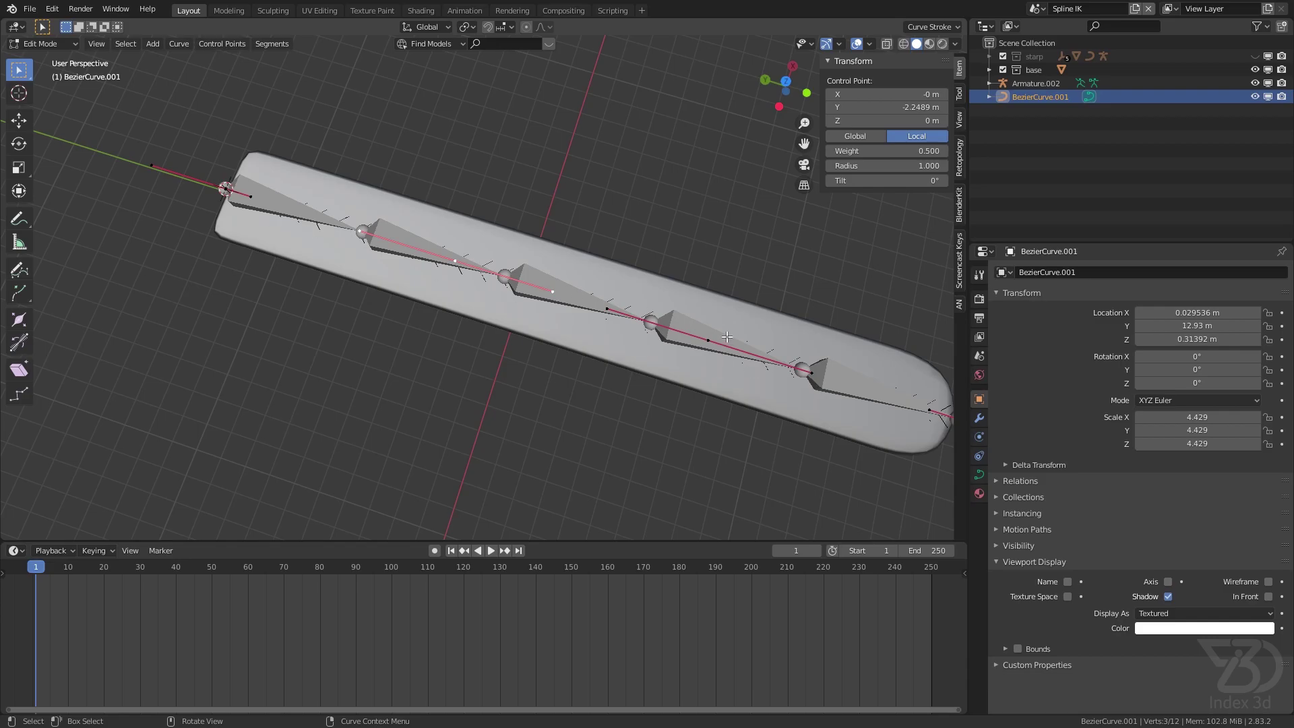
key(a)
right_click(411, 245)
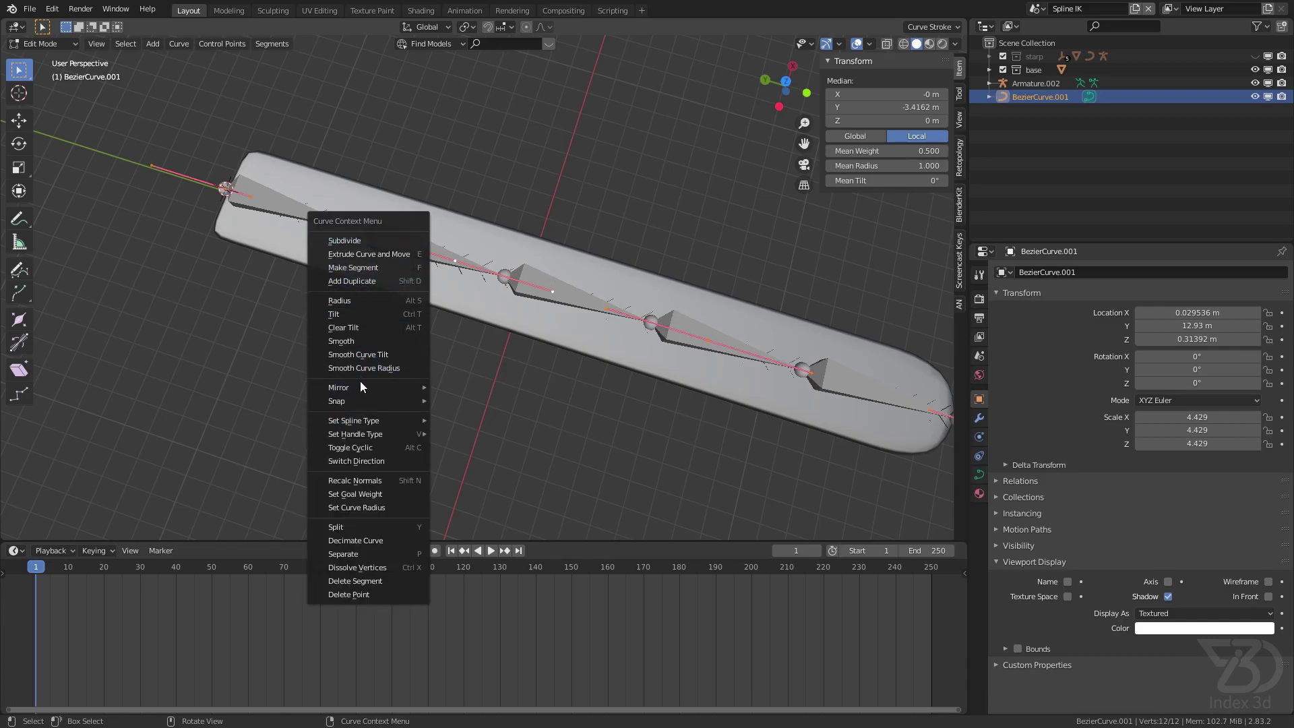
click(369, 462)
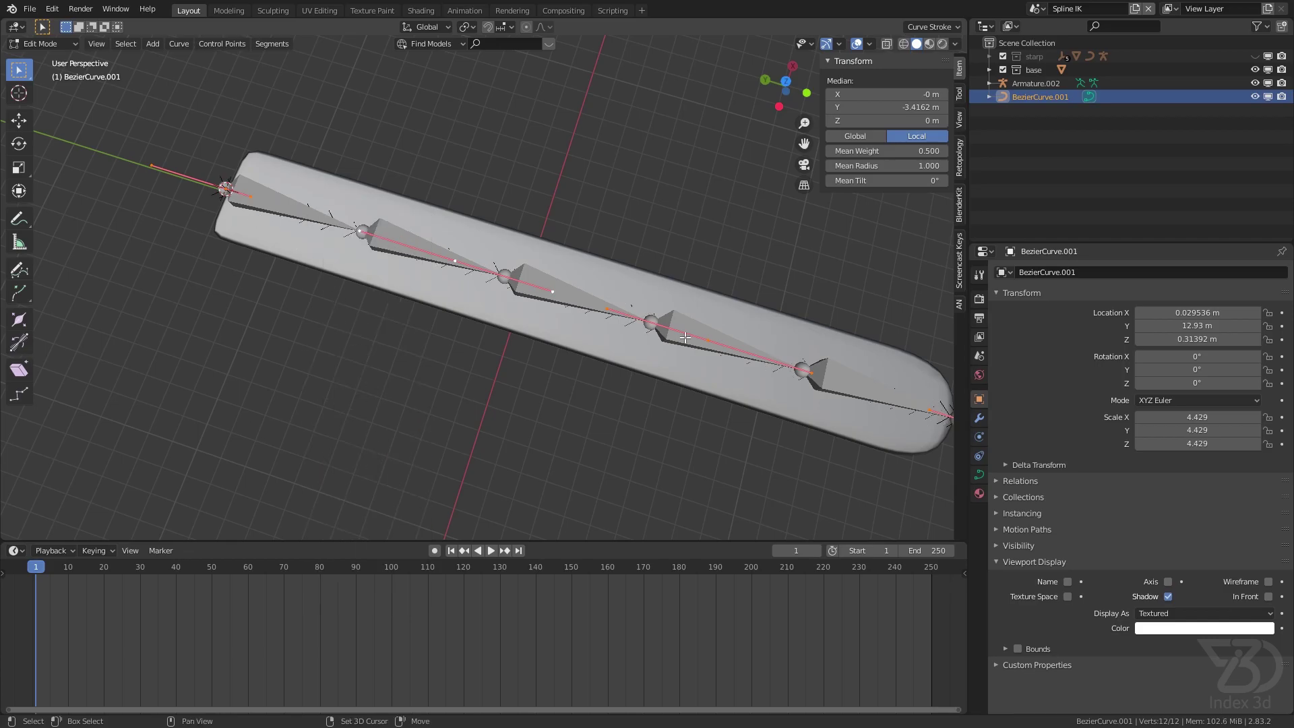
shift+middle_drag(685, 337, 443, 299)
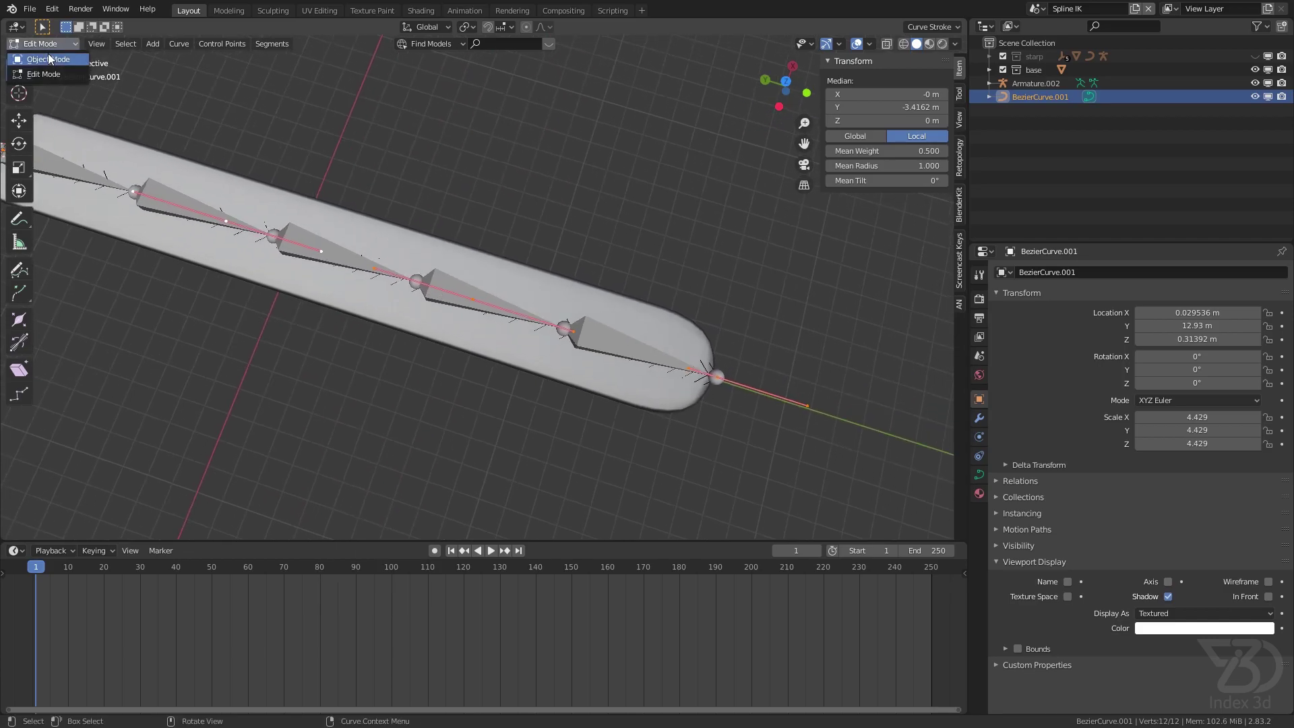
click(48, 56)
- Put the strap armature back in Pose Mode and set the Spline IK target to BezierCurve.001
shift+middle_drag(217, 200, 432, 274)
scroll(404, 269, up, 1)
click(240, 232)
click(57, 46)
click(45, 89)
click(1279, 319)
click(1040, 96)
shift+middle_drag(459, 163, 575, 168)
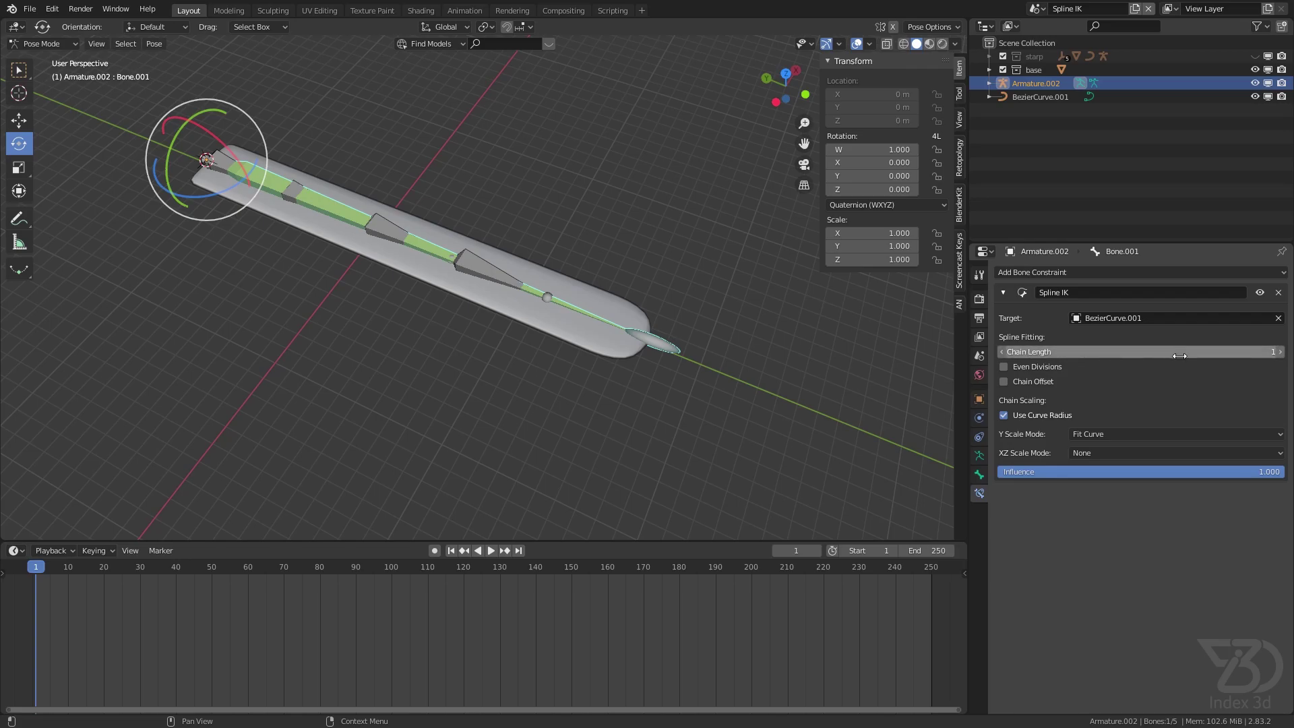
- Raise the Spline IK chain length to 5
click(1279, 352)
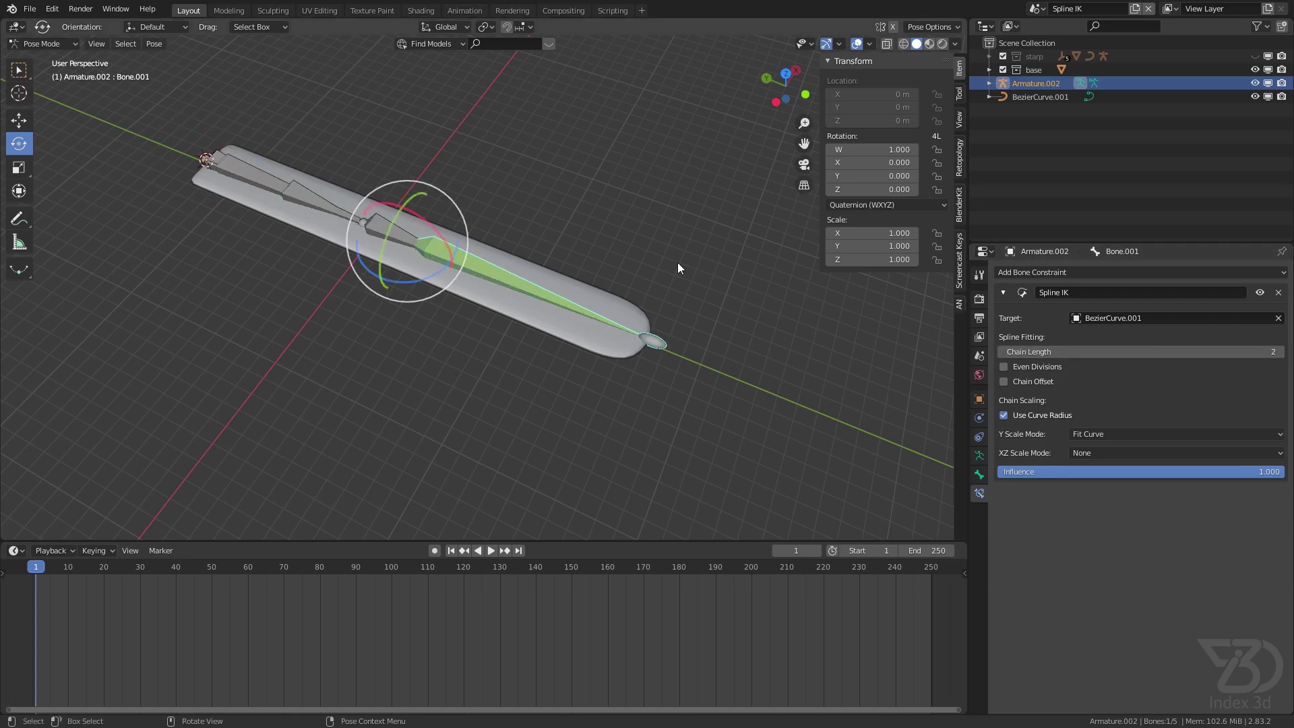
click(1279, 352)
click(1280, 352)
click(1279, 352)
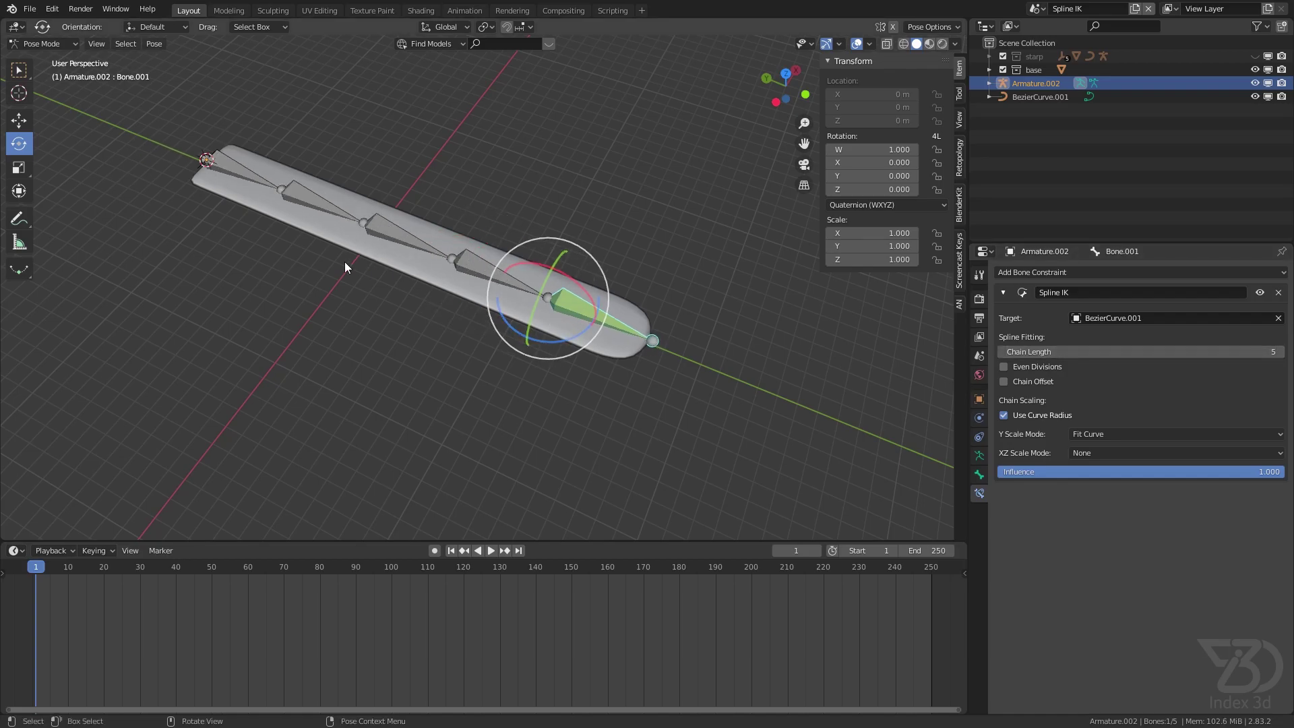
- Try the Even Divisions option on the Spline IK constraint
shift+middle_drag(235, 164, 244, 189)
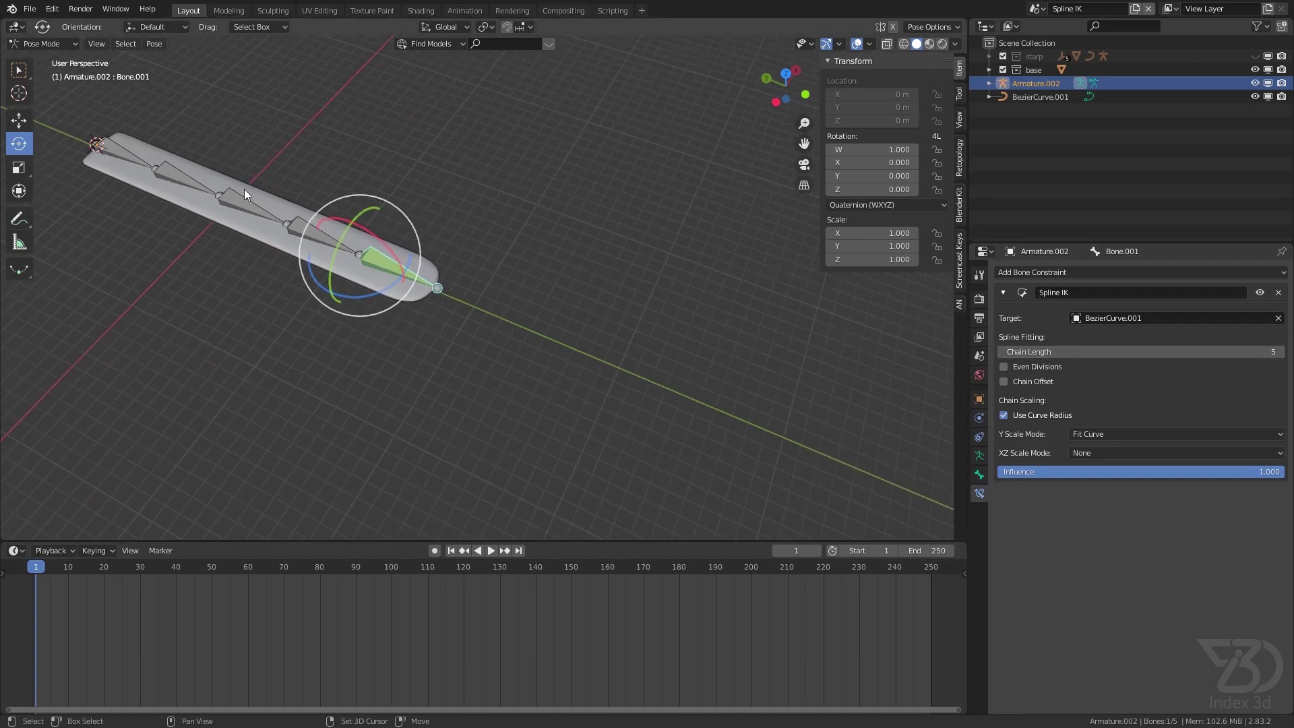
click(1001, 368)
middle_drag(313, 233, 299, 205)
- Edit the armature and move the joint between the third and fourth bones along Y toward the rounded end, making the bone lengths uneven
click(377, 277)
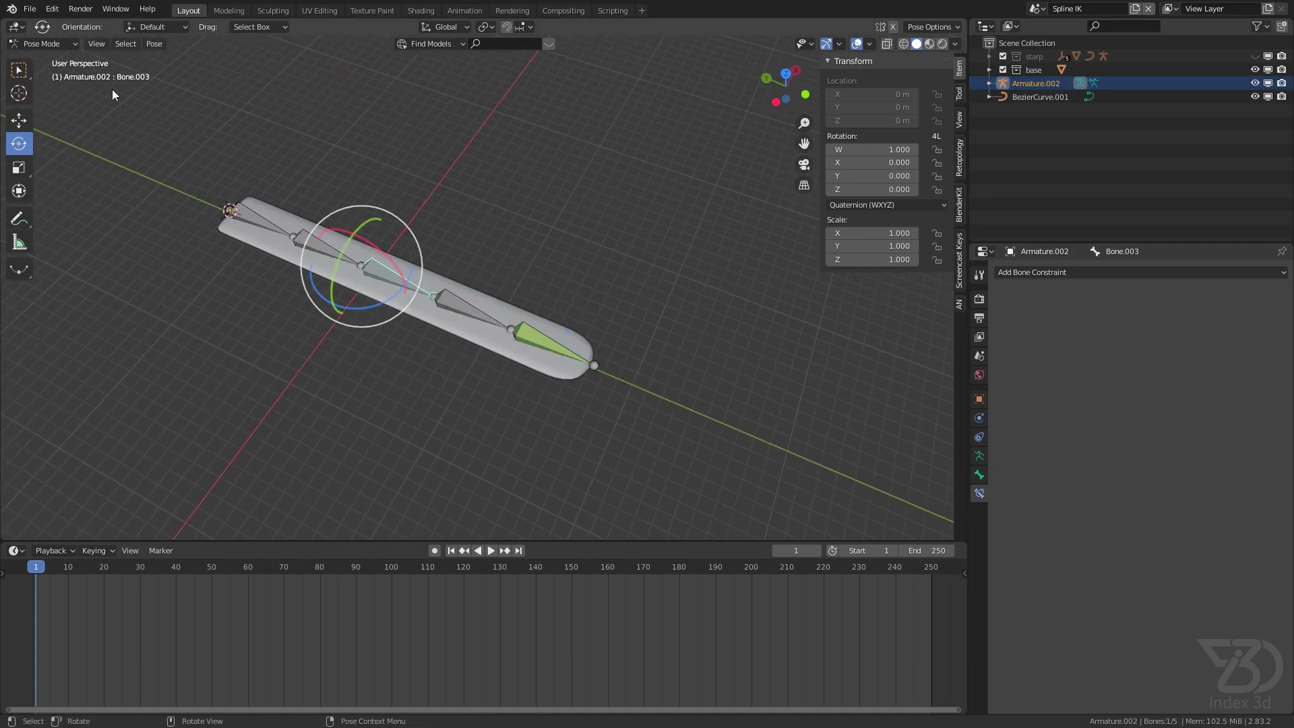
click(46, 72)
click(428, 297)
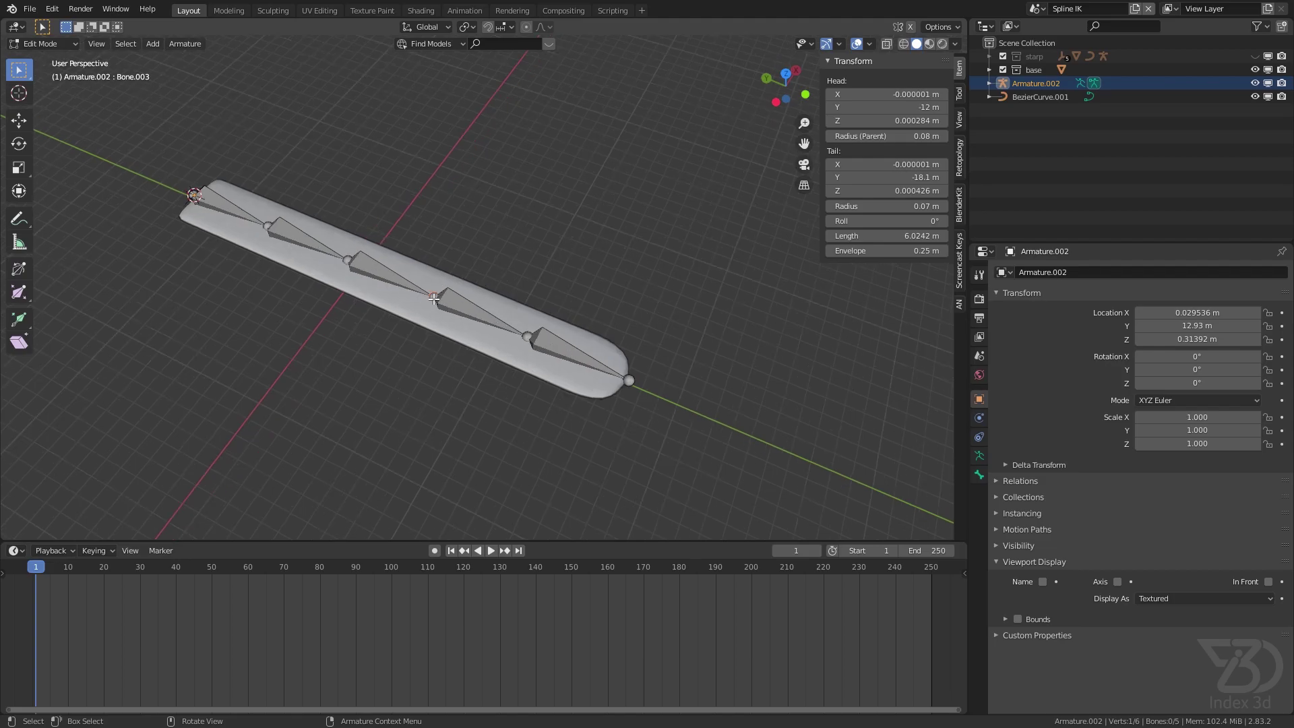
scroll(428, 297, up, 5)
key(g)
key(x)
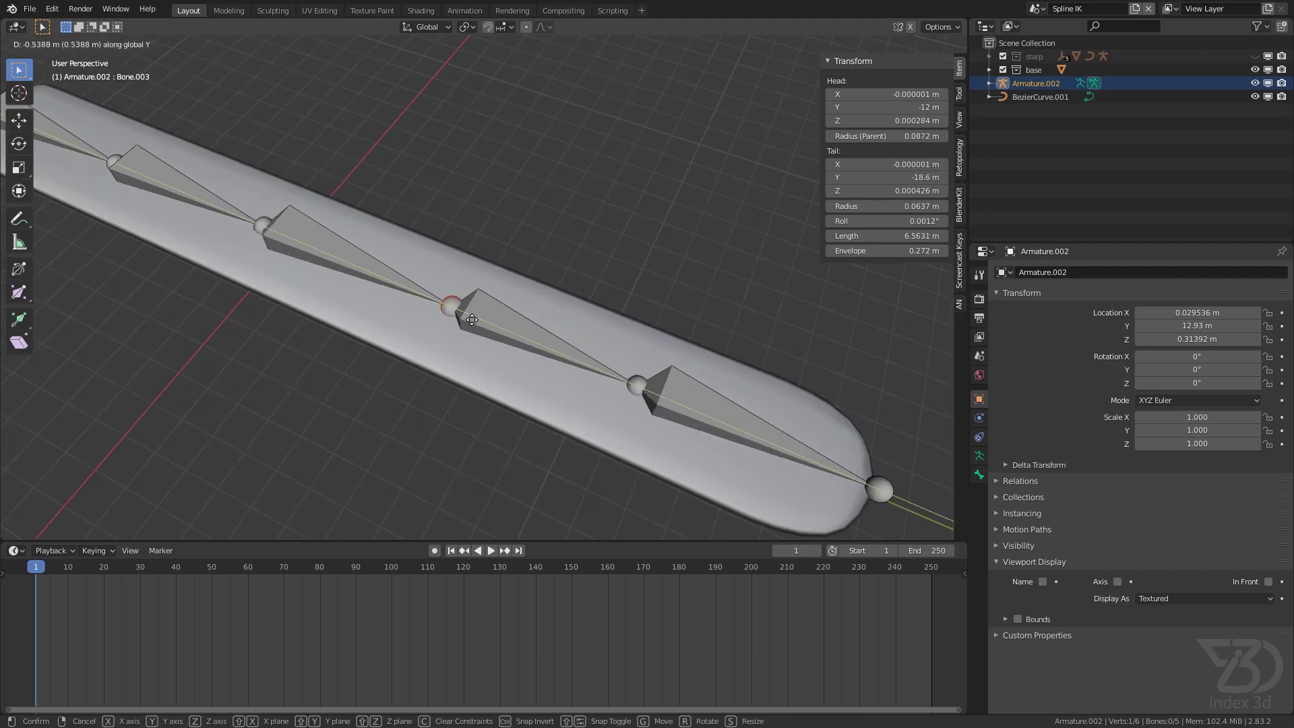
click(528, 336)
- Return to Pose Mode, select the rounded-end bone and test Even Divisions on the uneven bone chain
click(49, 44)
click(47, 84)
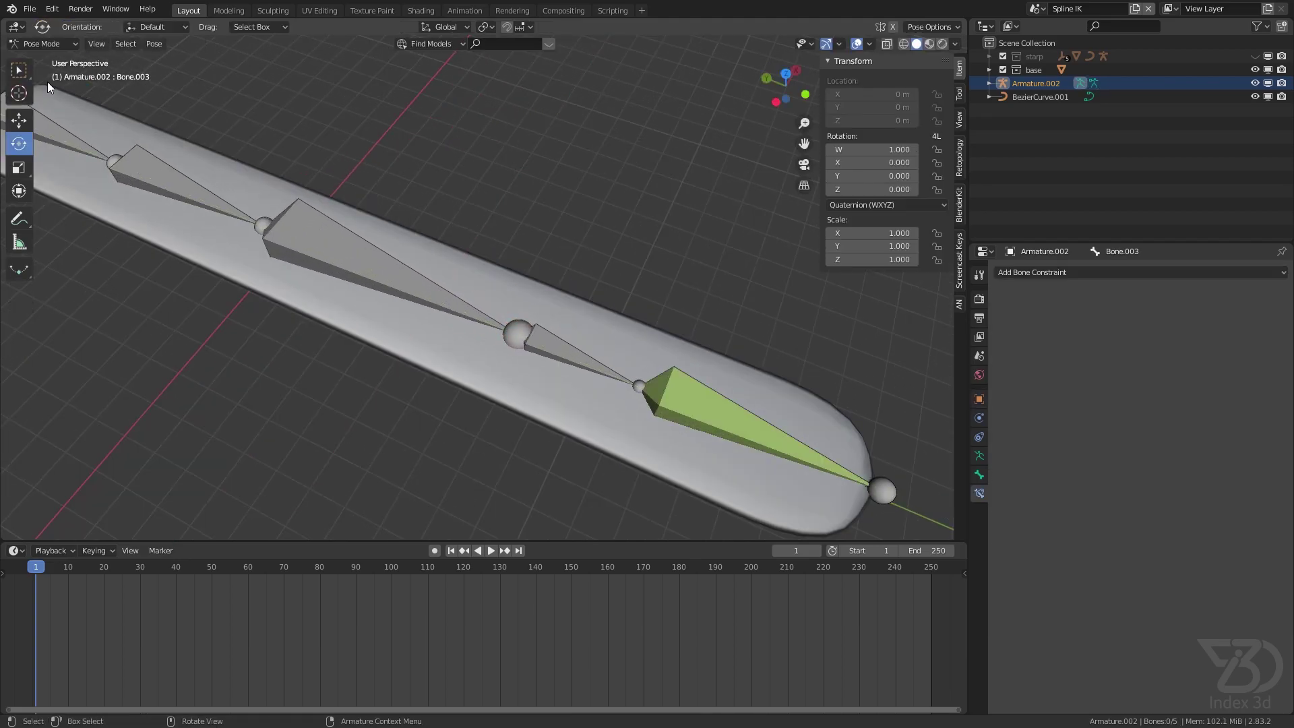
click(314, 257)
click(838, 436)
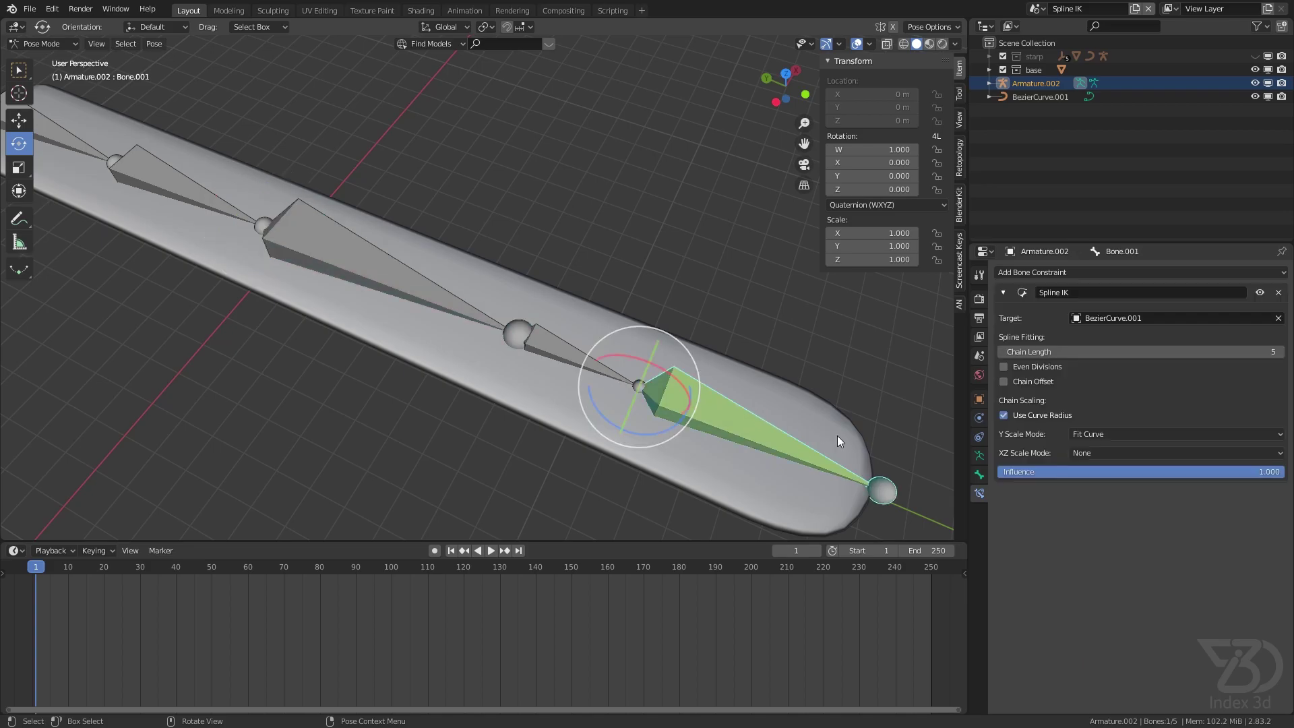
click(1005, 367)
middle_drag(533, 303, 561, 438)
- Undo the Even Divisions test and the joint move, and save the file
key(ctrl+z)
key(ctrl+z)
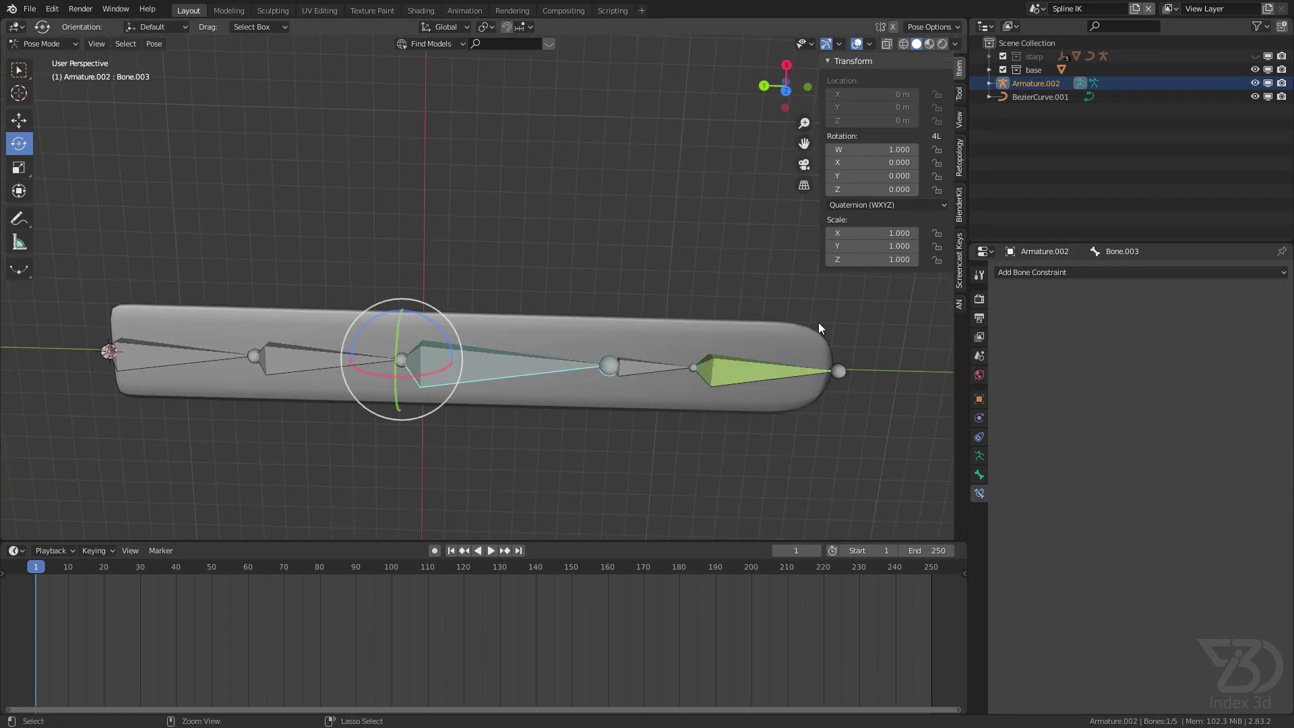
key(Tab)
key(ctrl+z)
key(ctrl+s)
- Put the armature in Pose Mode, select the rounded-end bone and review its Spline IK settings, including the Y Scale Mode options
click(49, 45)
click(52, 87)
middle_drag(337, 223, 727, 364)
scroll(726, 359, down, 1)
shift+middle_drag(591, 521, 566, 420)
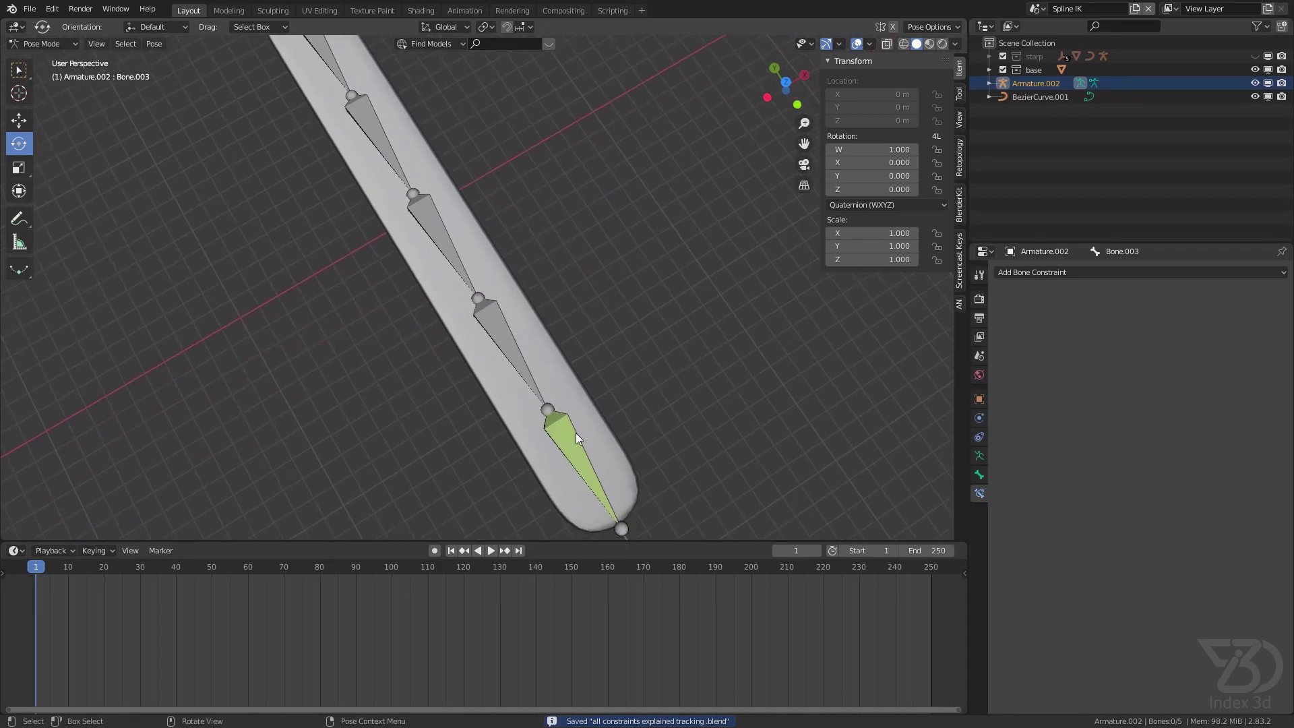
click(566, 419)
middle_drag(739, 444, 784, 425)
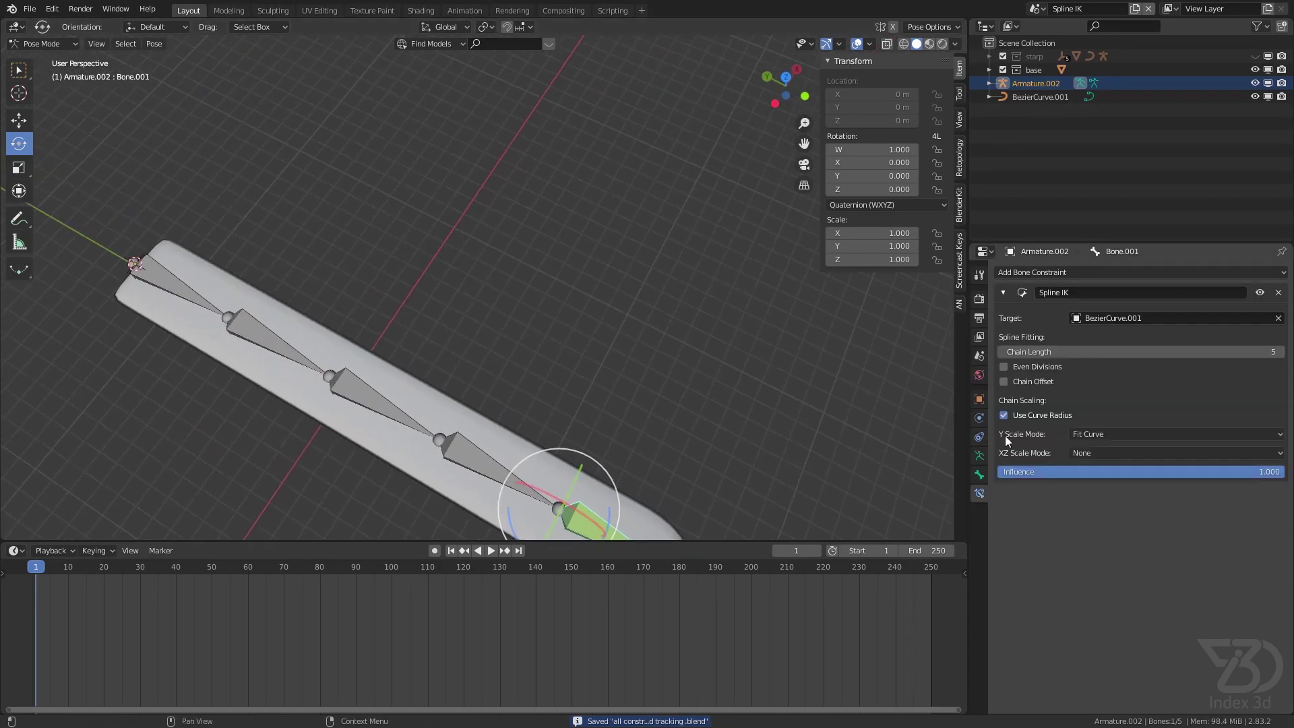
click(1087, 433)
scroll(263, 286, down, 1)
shift+middle_drag(599, 369, 583, 335)
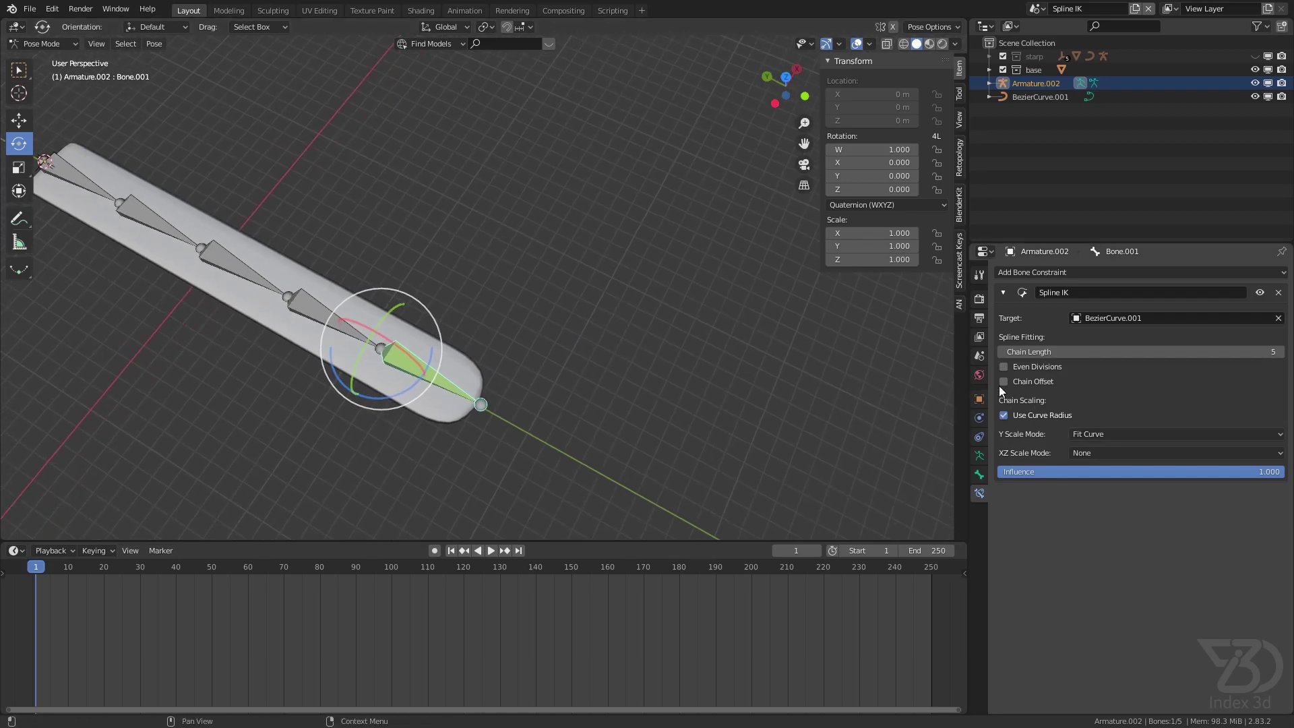
- Put BezierCurve.001 in Edit Mode and try moving the inner control point nearest the rounded end down about 5.2 m along Z
click(45, 45)
click(48, 63)
middle_drag(237, 201, 258, 194)
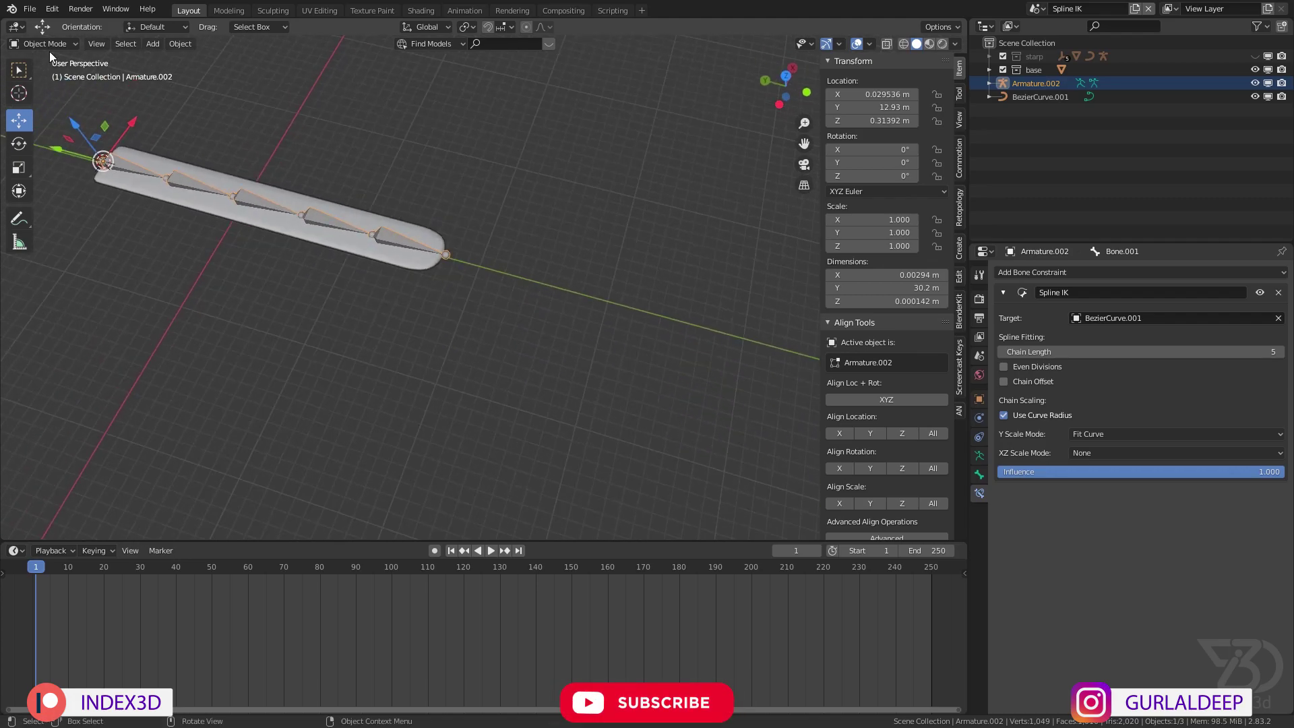
click(1036, 98)
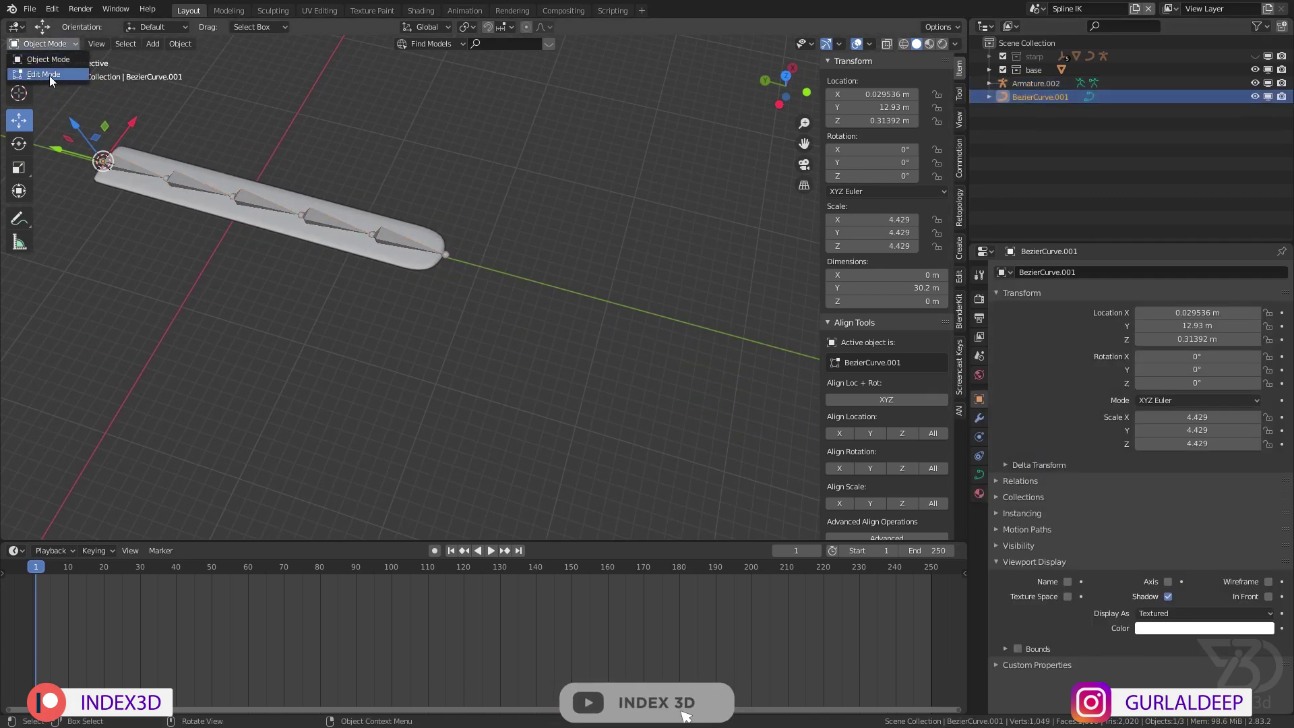
click(49, 75)
middle_drag(284, 197, 326, 212)
click(325, 212)
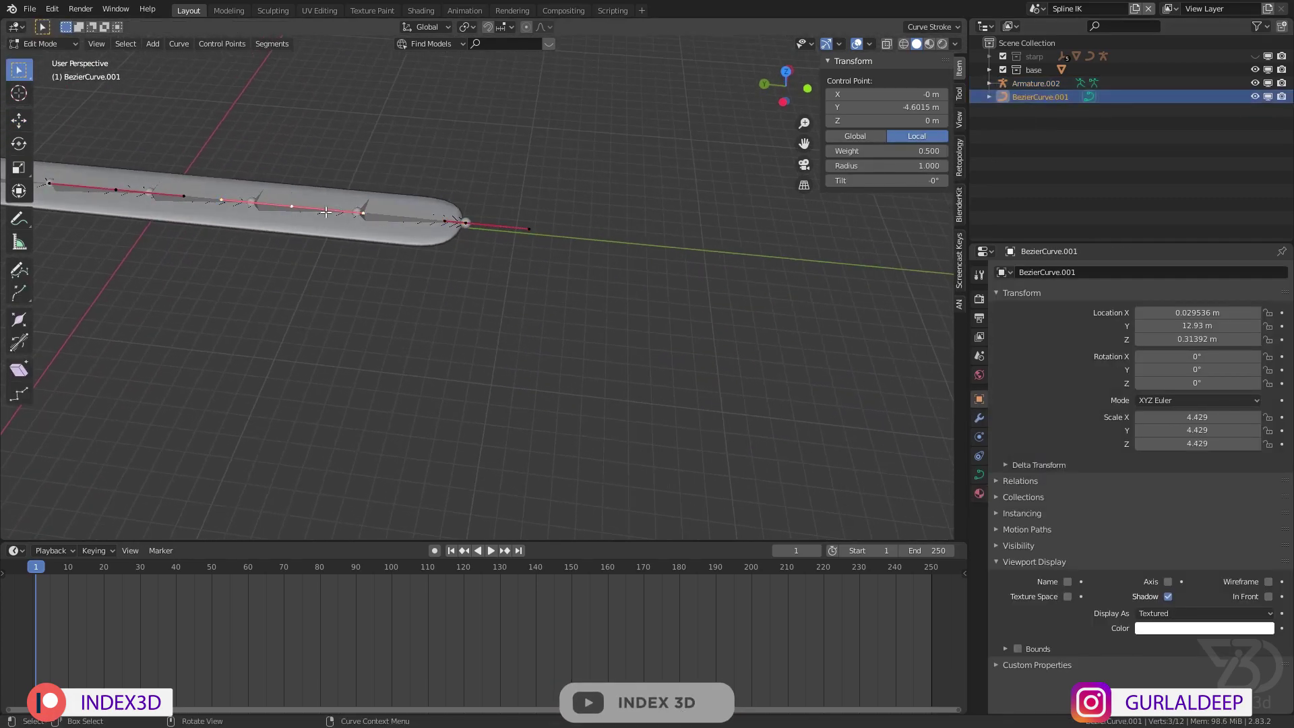
key(g)
key(z)
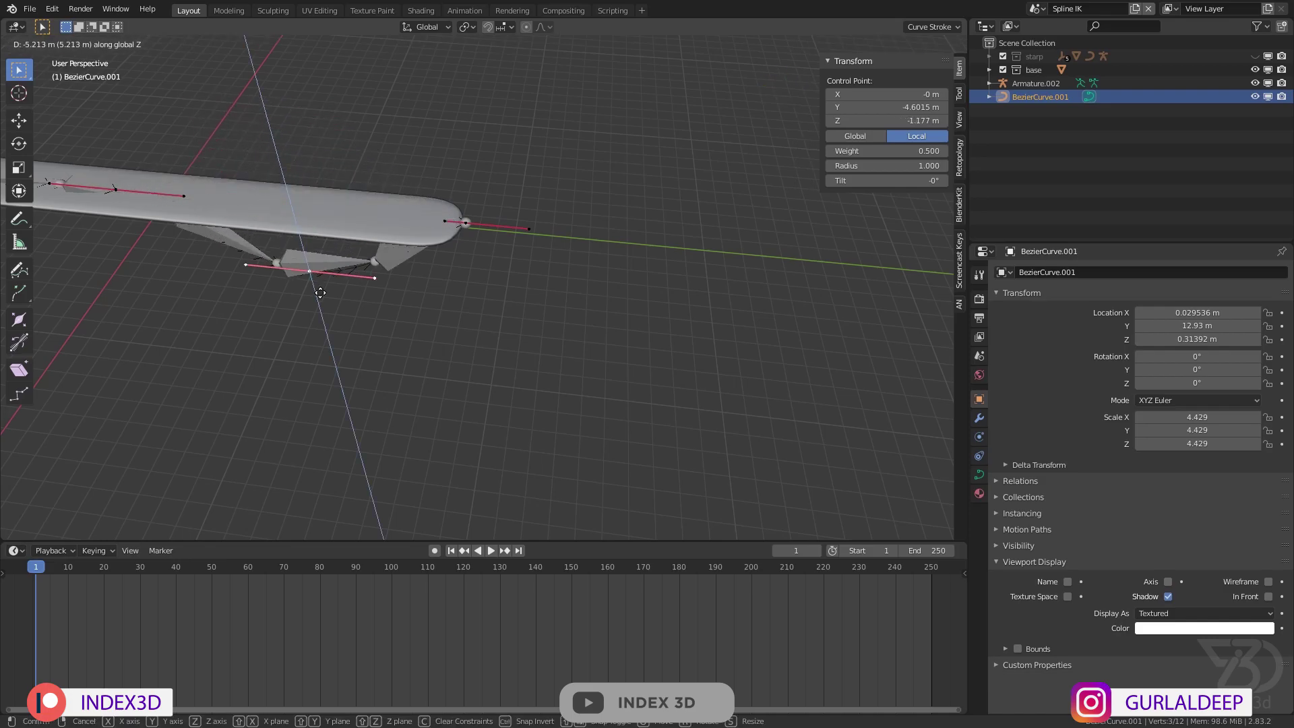
right_click(307, 167)
- Try raising the curve's rounded-end control point by about 5.6 m along Z
click(465, 222)
key(g)
key(z)
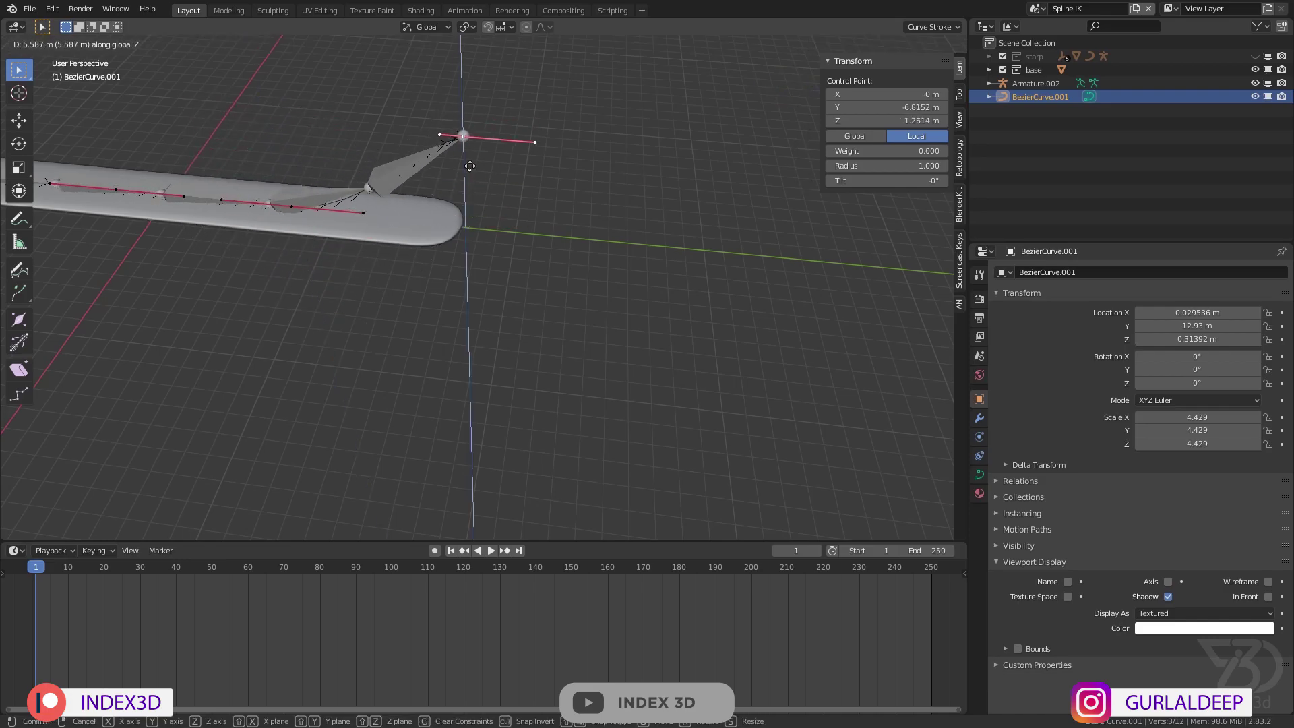
right_click(479, 240)
- Return the curve to Object Mode and save the file
key(ctrl+s)
click(44, 44)
click(55, 59)
key(ctrl+s)
- Select the strap's base mesh and then the armature, and parent the mesh with automatic weights
scroll(385, 196, up, 3)
middle_drag(387, 199, 391, 296)
click(399, 236)
scroll(330, 210, down, 1)
shift+middle_drag(330, 210, 386, 263)
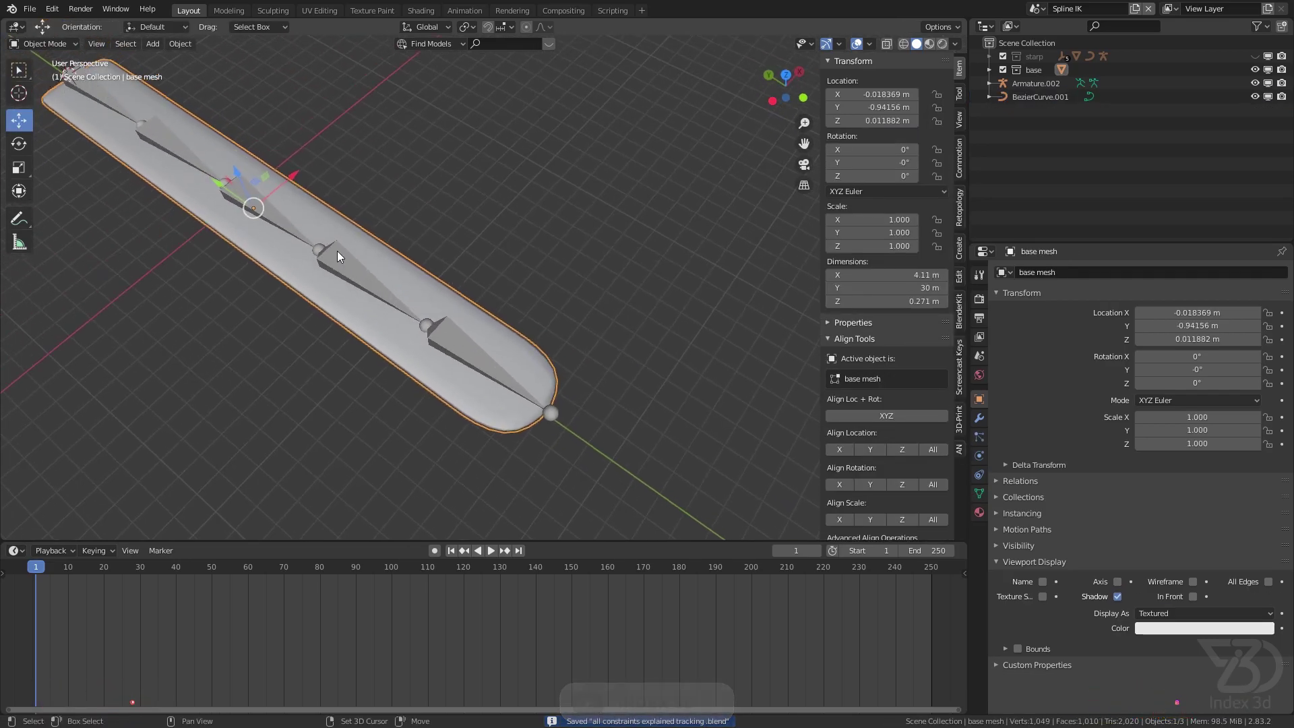
shift+click(337, 251)
key(ctrl+p)
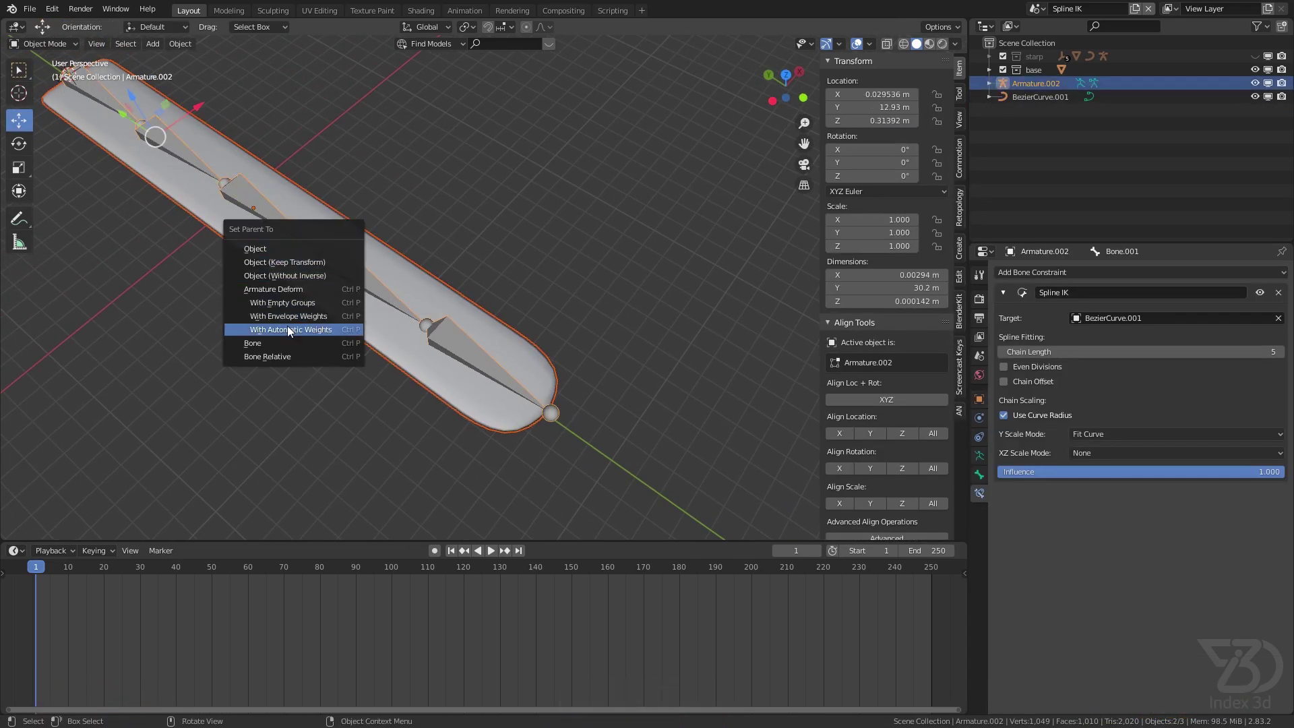
click(339, 327)
middle_drag(338, 328, 347, 302)
shift+middle_drag(412, 273, 456, 271)
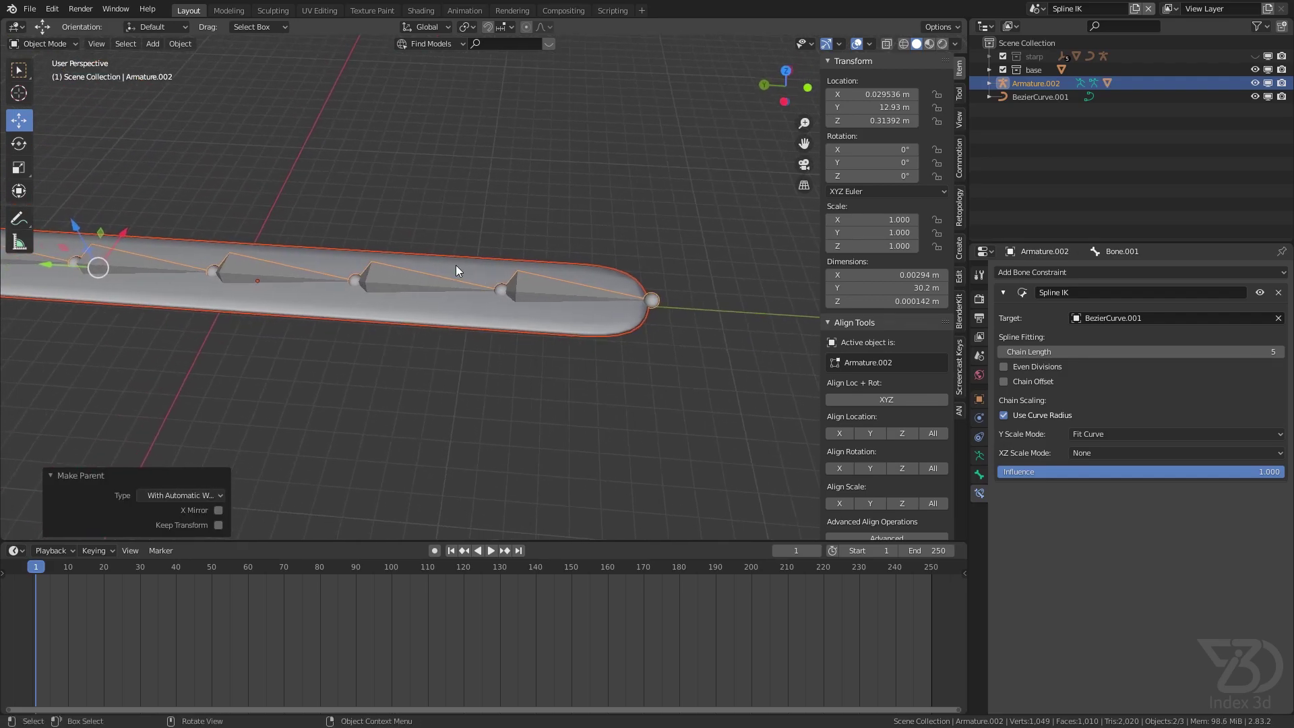
- Select the strap's base mesh and switch it to Weight Paint mode
click(290, 244)
click(45, 44)
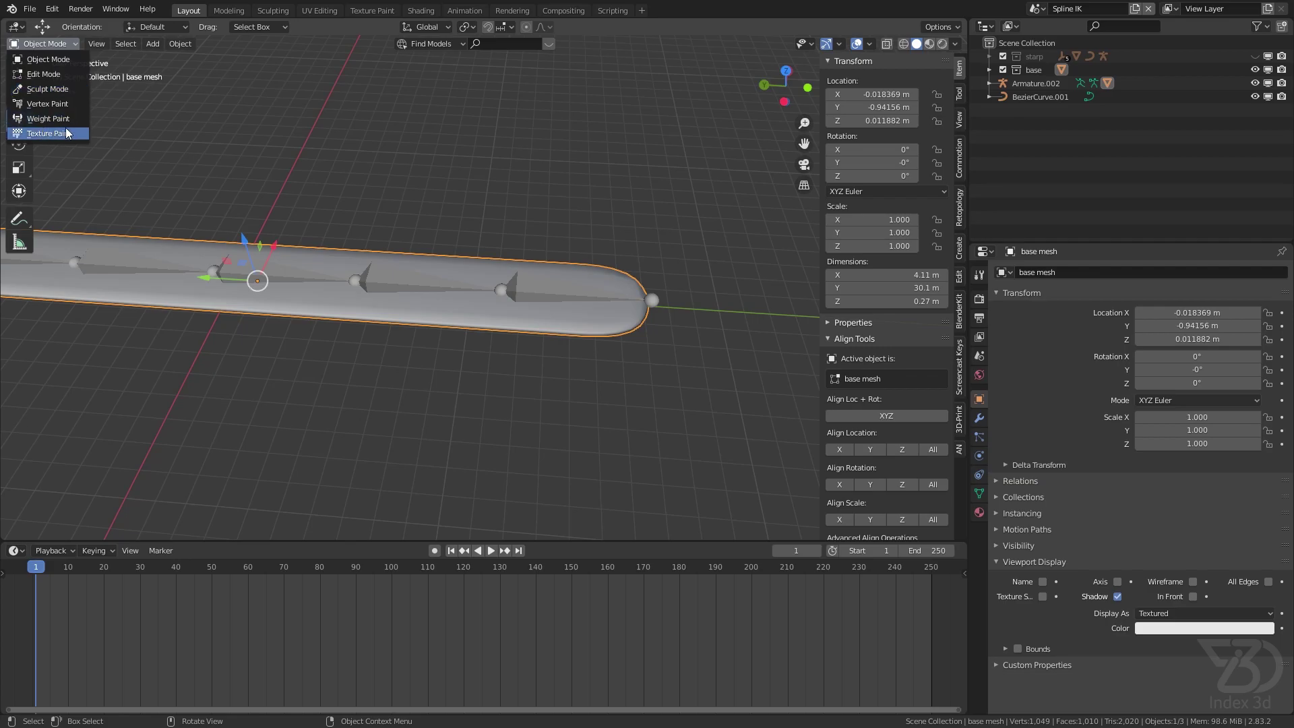
click(47, 118)
shift+middle_drag(486, 292, 713, 338)
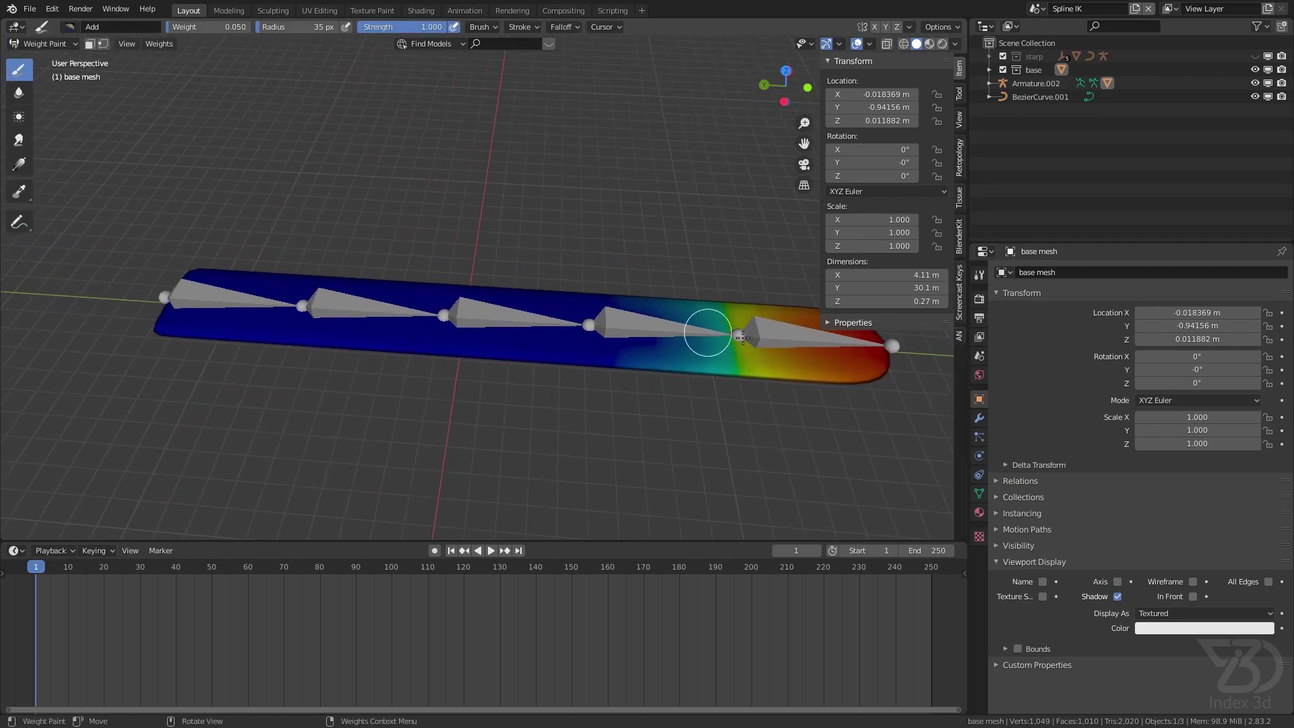
- Examine the automatic weights of the base mesh by going through the vertex groups from Bone to Bone.001
click(979, 493)
click(1034, 356)
click(1032, 343)
click(1030, 330)
click(1023, 316)
click(1028, 343)
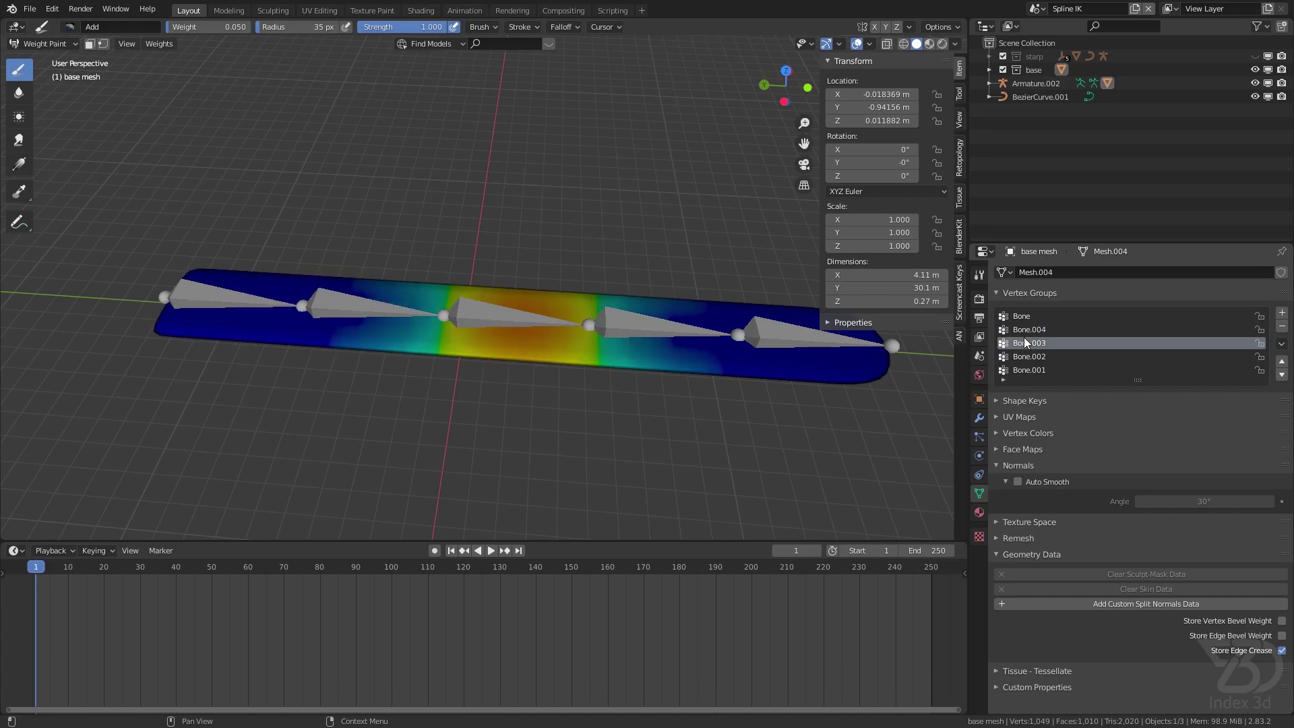
click(1034, 357)
click(1031, 370)
middle_drag(627, 385, 648, 394)
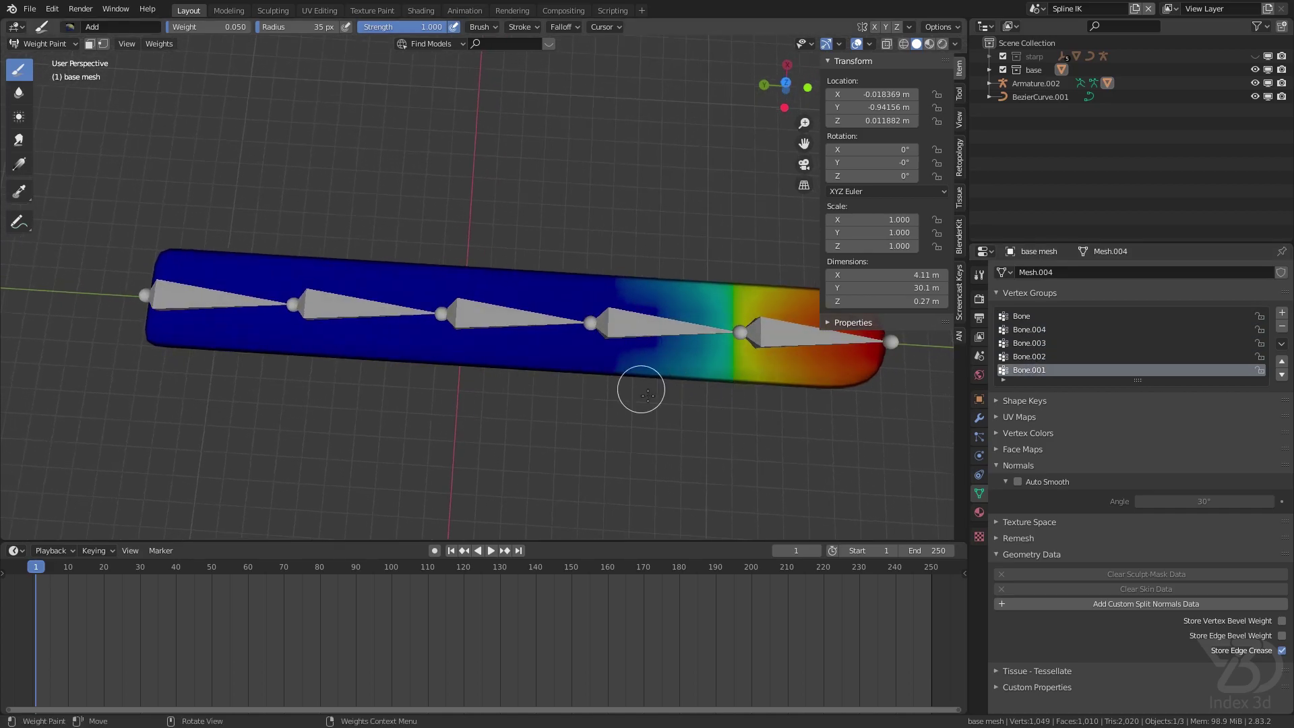
click(1031, 356)
click(1030, 344)
click(1029, 330)
click(1020, 316)
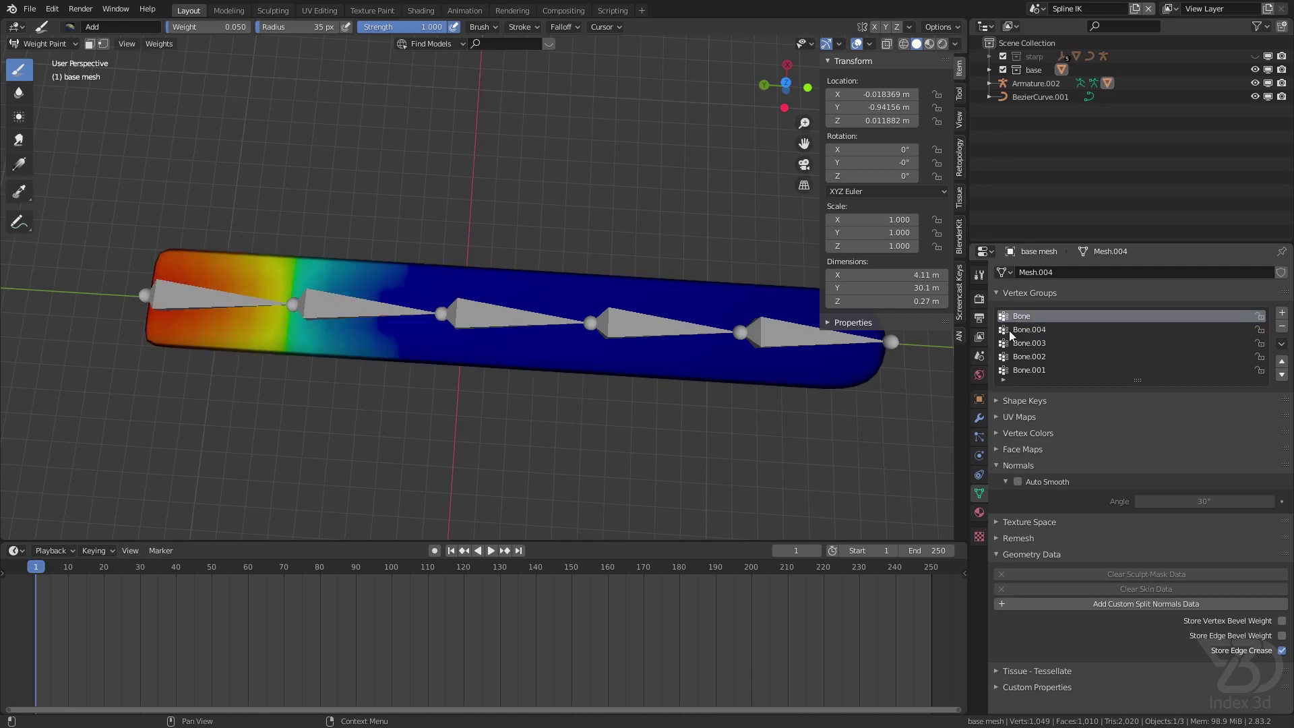
click(1022, 330)
click(1024, 343)
click(1023, 357)
click(1022, 370)
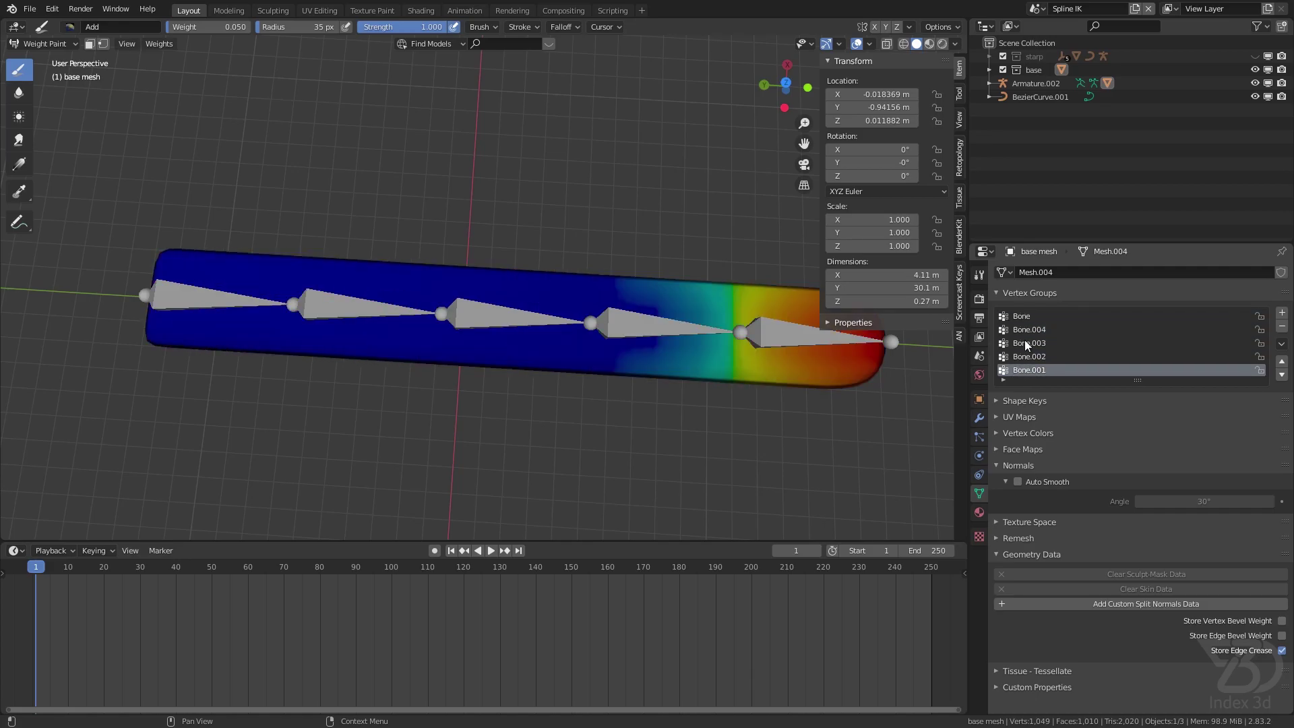
- Return the base mesh to Object Mode and save the file
click(55, 45)
click(54, 59)
scroll(432, 264, down, 3)
middle_drag(431, 264, 391, 198)
key(ctrl+s)
shift+middle_drag(624, 297, 439, 236)
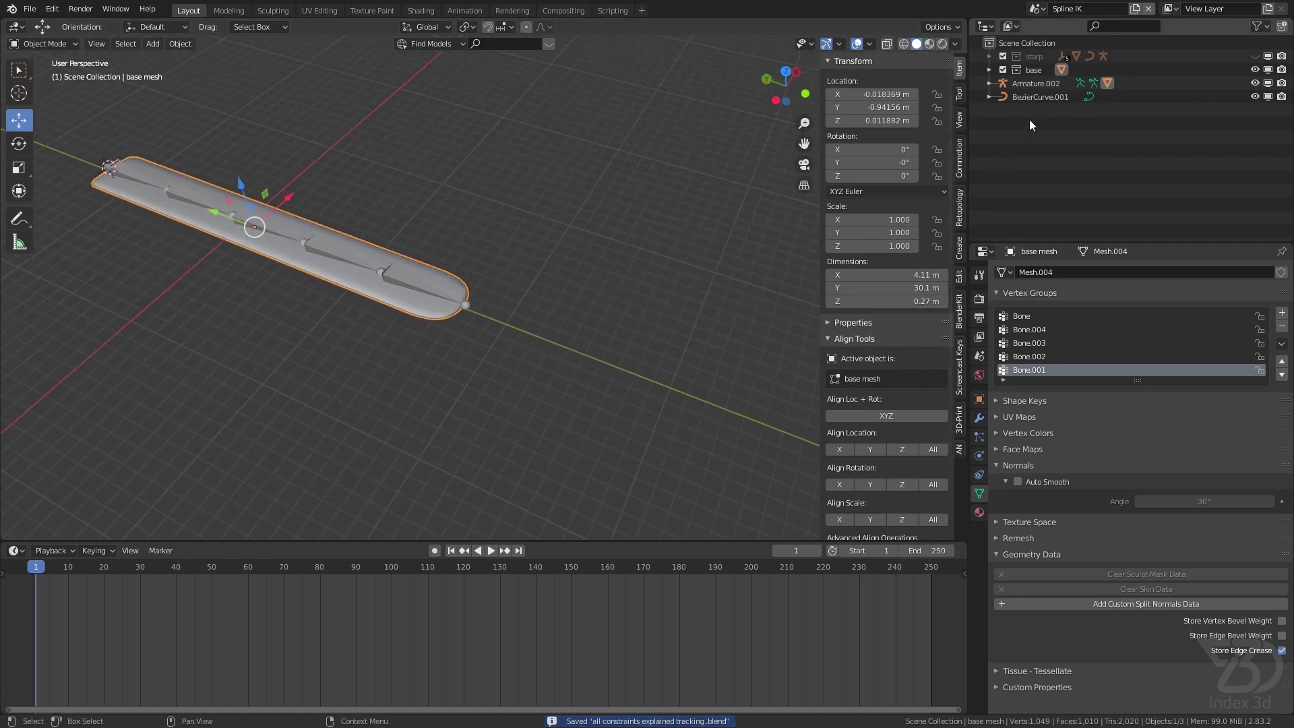
- Select BezierCurve.001 and put it in Edit Mode
click(1041, 99)
shift+middle_drag(208, 170, 311, 208)
click(49, 45)
click(51, 73)
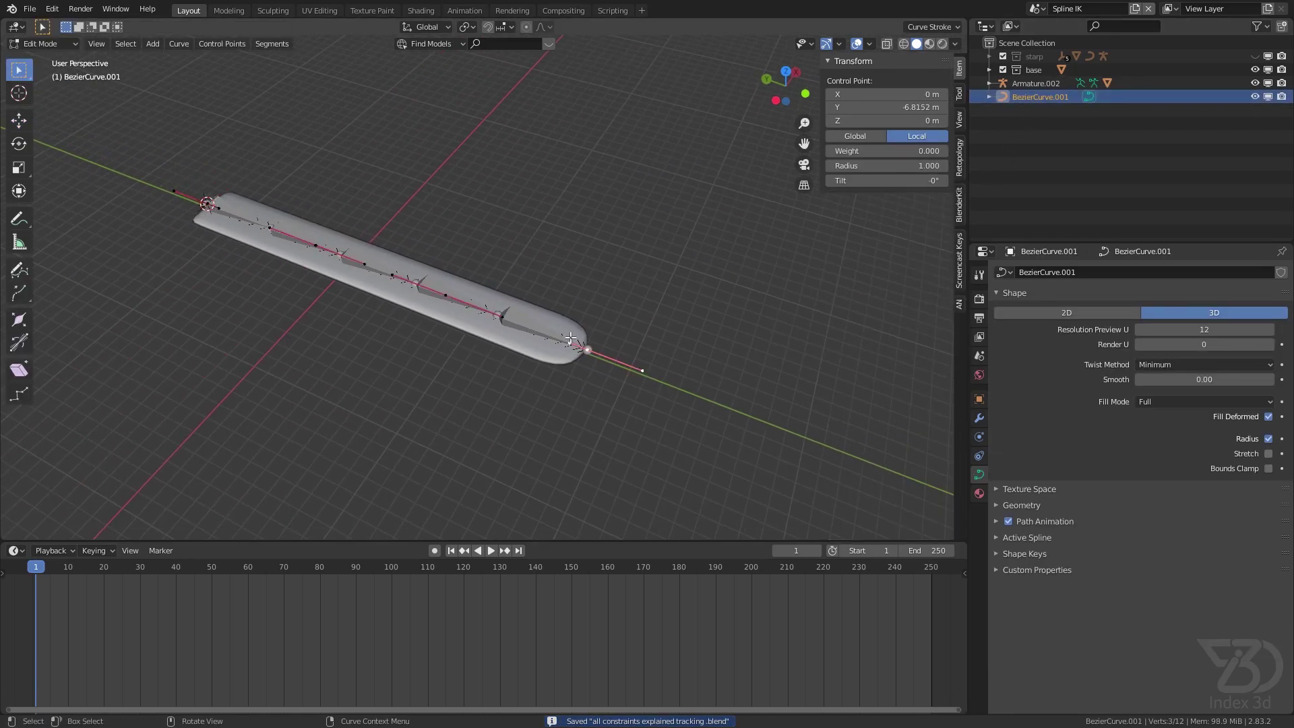
- Try raising the curve's rounded-end control point along Z and moving the neighbouring inner point, and undo the changes
key(g)
key(z)
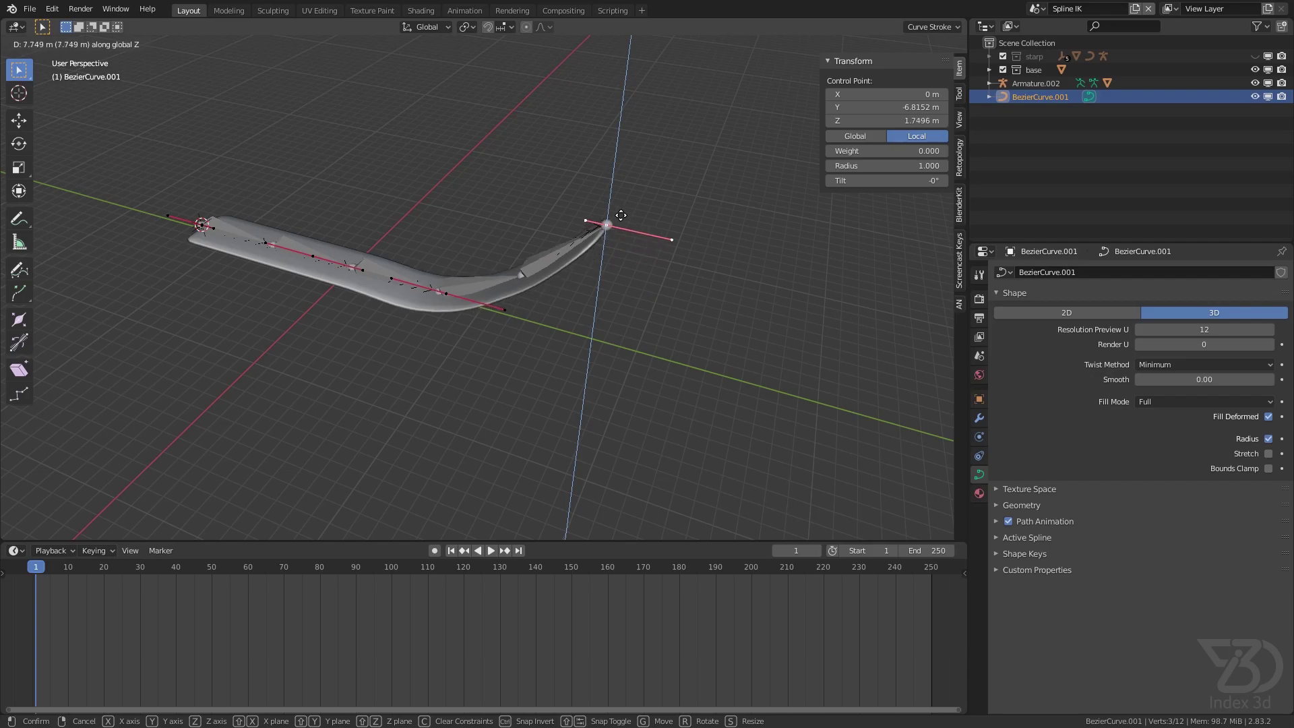
click(600, 185)
click(435, 289)
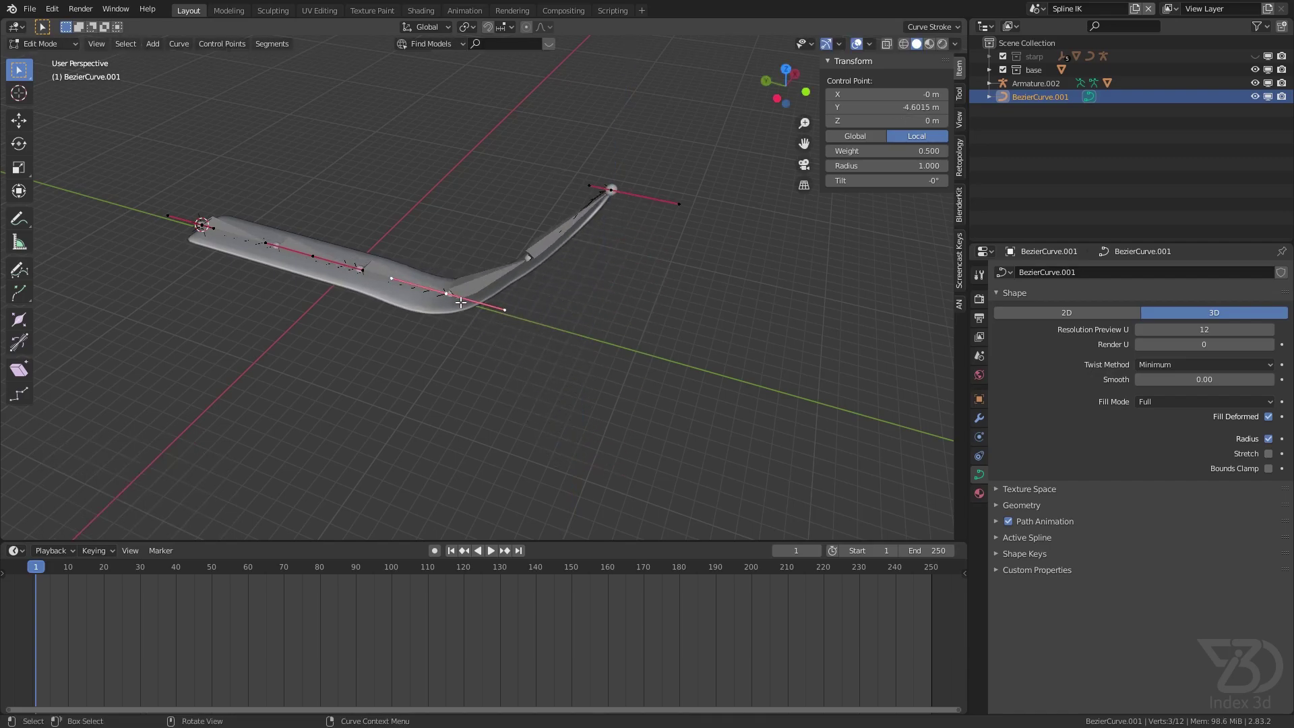
key(g)
key(z)
right_click(645, 305)
key(ctrl+z)
key(ctrl+z)
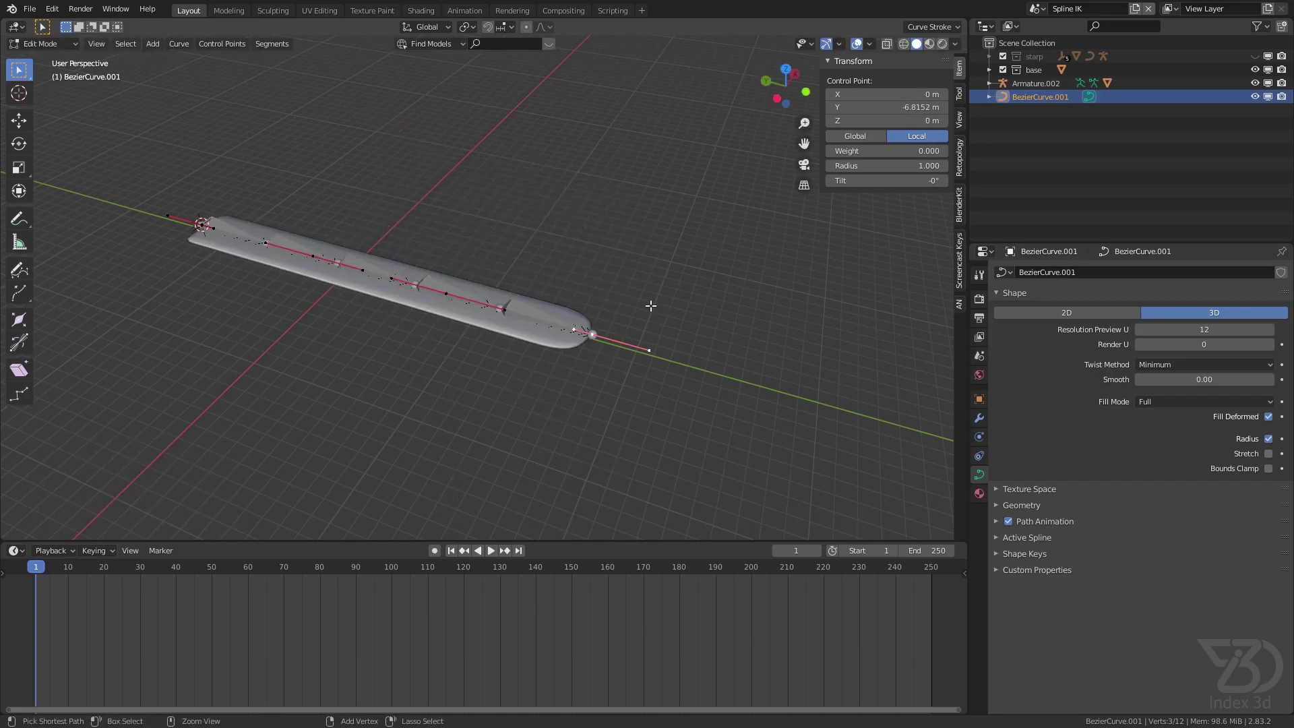
- Save the file and hook the curve's rounded-end control point to a new empty
key(ctrl+s)
shift+middle_drag(599, 320, 547, 322)
scroll(547, 322, up, 4)
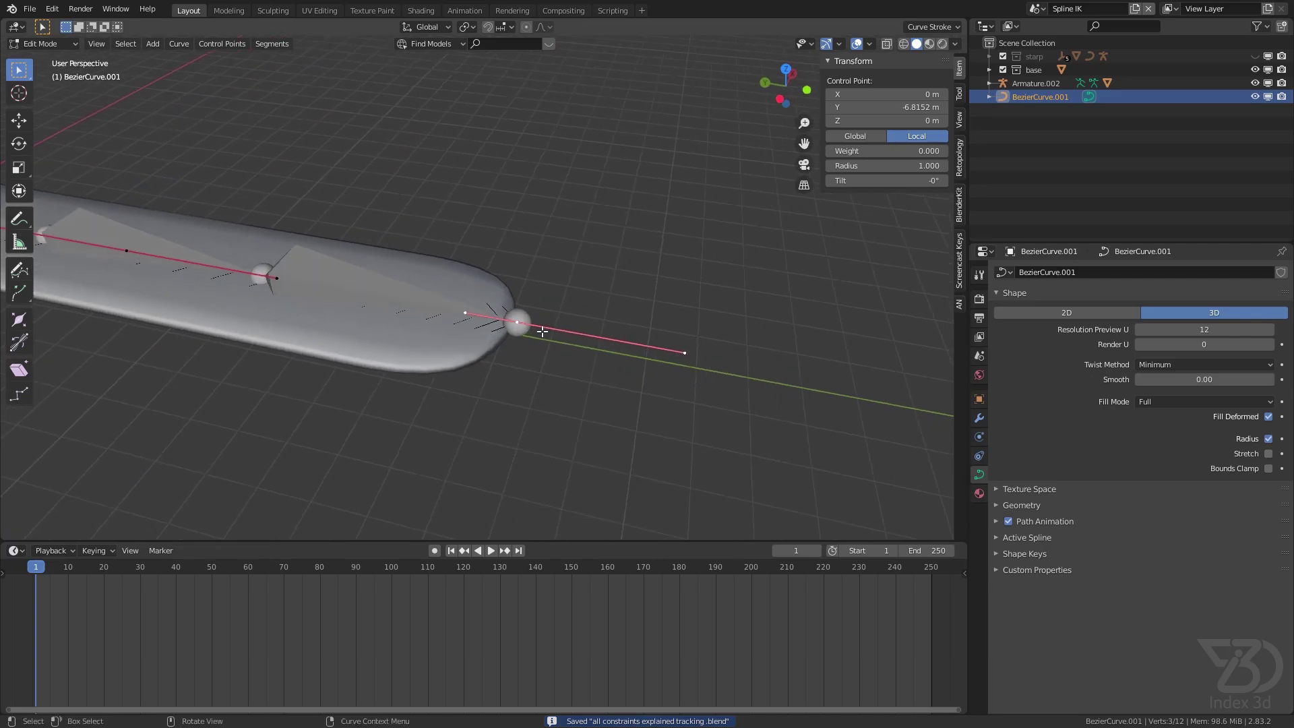
key(ctrl+h)
click(484, 326)
scroll(582, 335, down, 2)
shift+middle_drag(581, 336, 733, 367)
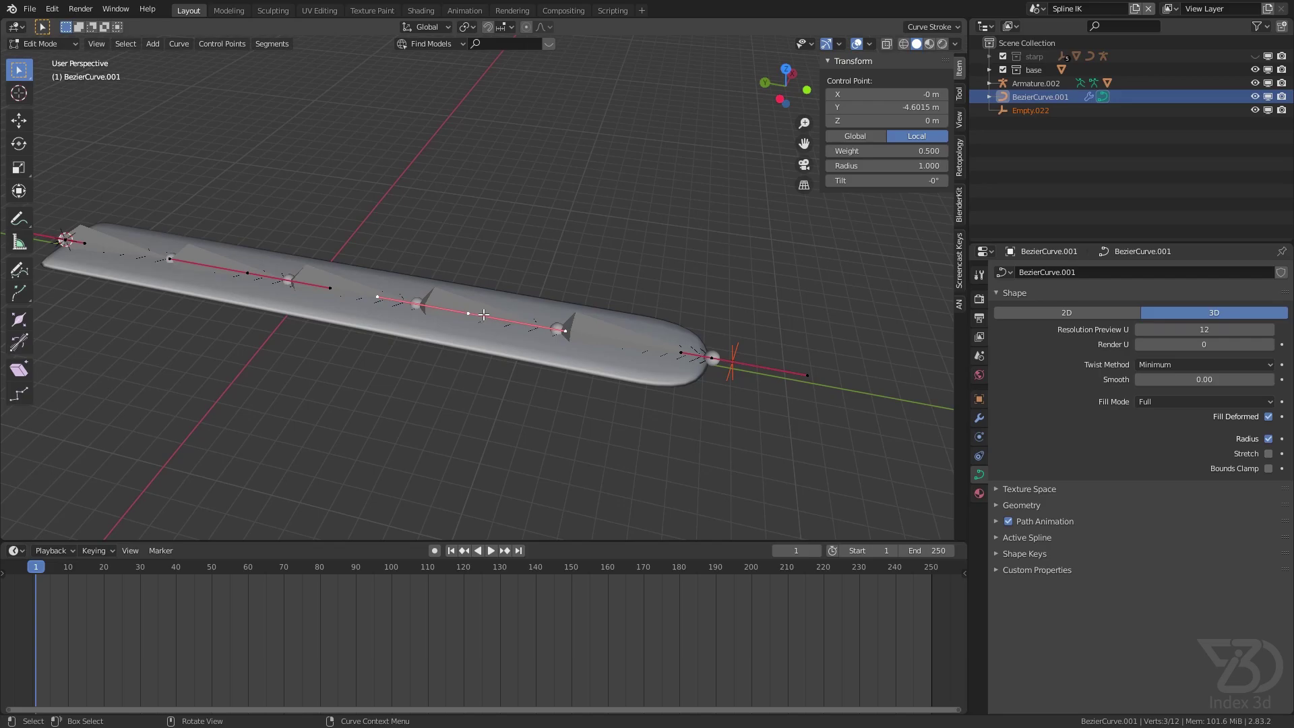
- Hook each of the curve's two inner control points to its own new empty
key(ctrl+h)
click(464, 309)
shift+middle_drag(247, 273, 411, 312)
scroll(411, 312, up, 3)
key(ctrl+h)
click(418, 313)
- Save the file and return the curve to Object Mode
key(ctrl+s)
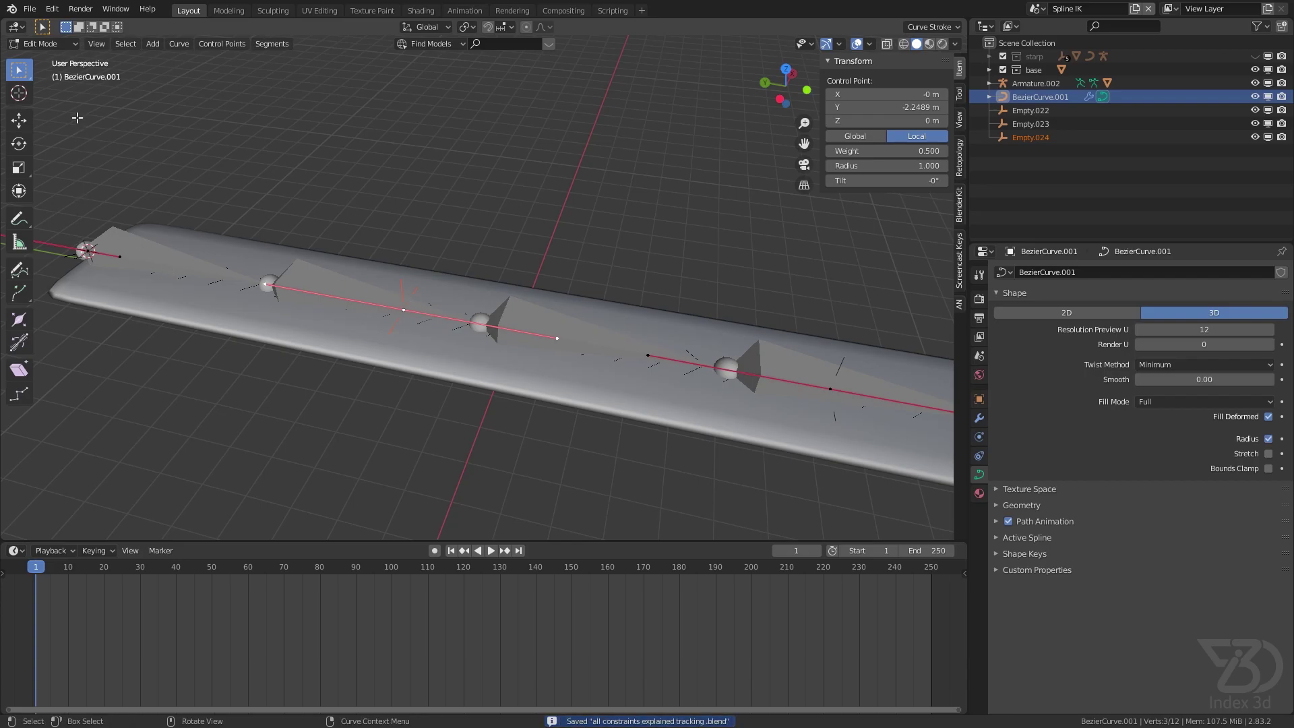
click(47, 59)
shift+middle_drag(313, 194, 202, 217)
- Try raising the rounded-end empty about 5.1 m and lowering the neighbouring empty about 4.5 m along Z
click(506, 264)
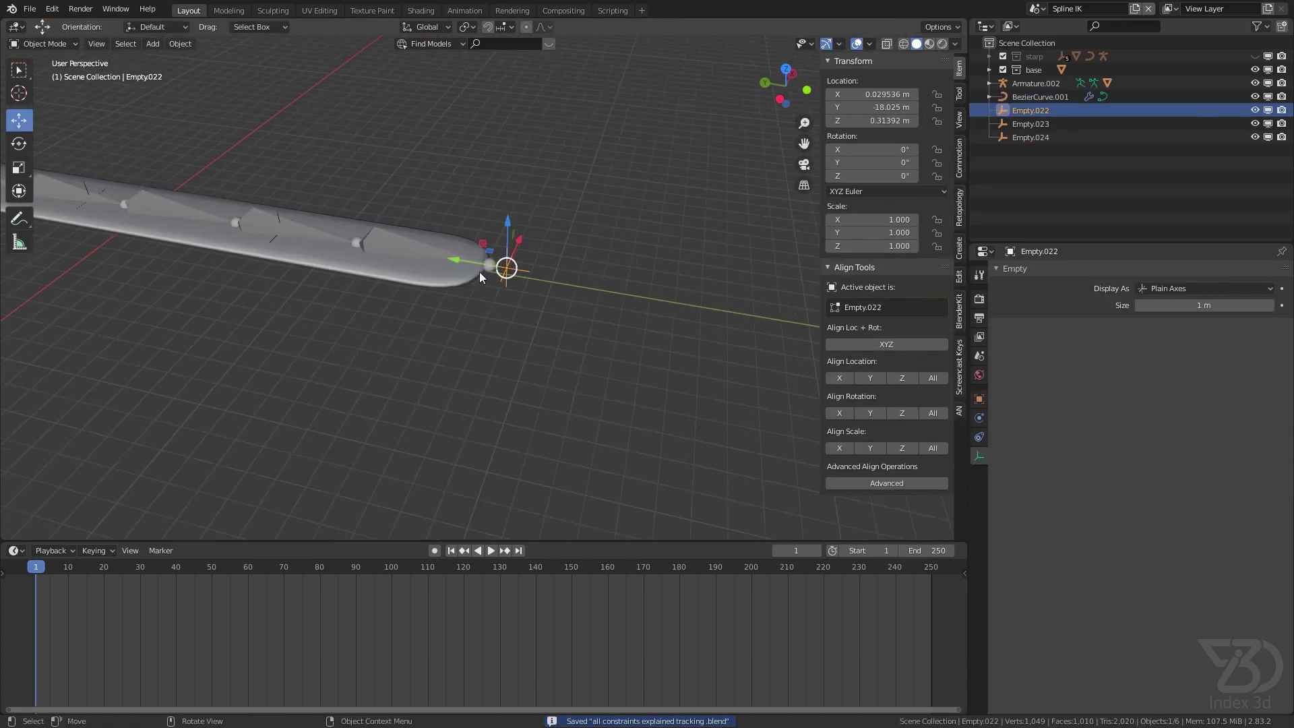
key(g)
key(z)
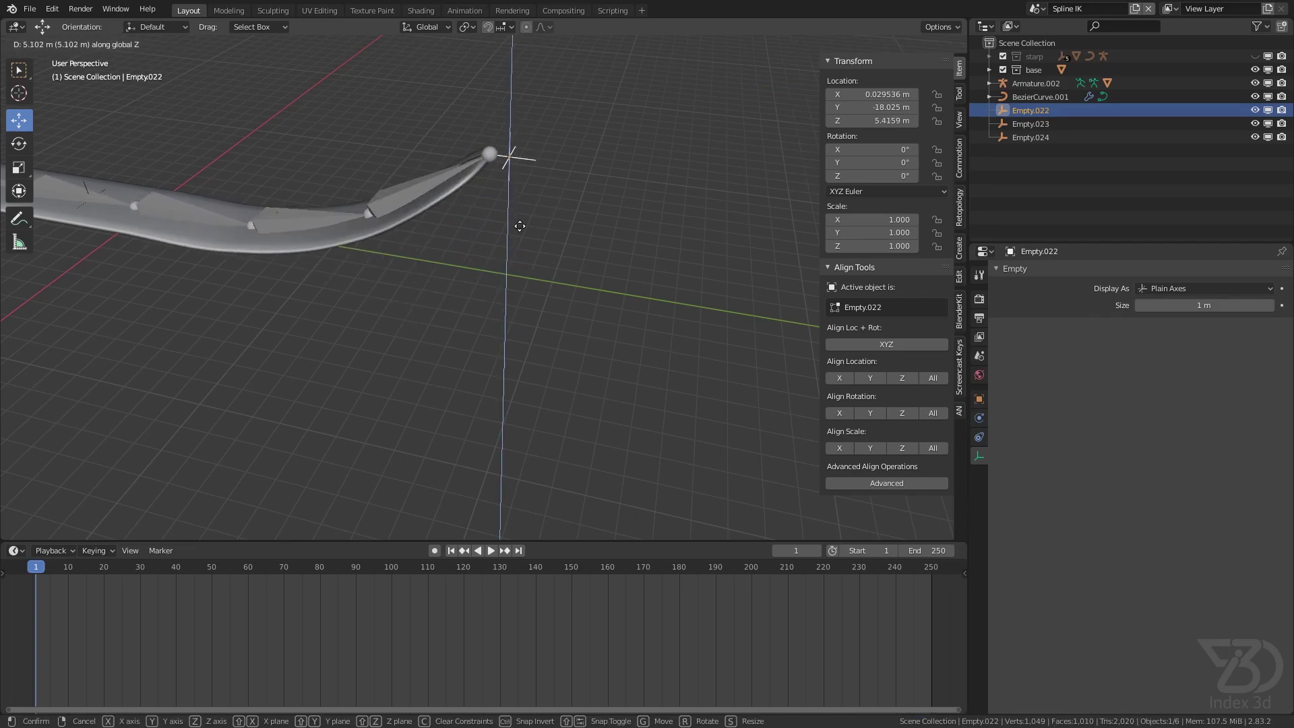
right_click(496, 266)
click(277, 217)
key(g)
key(z)
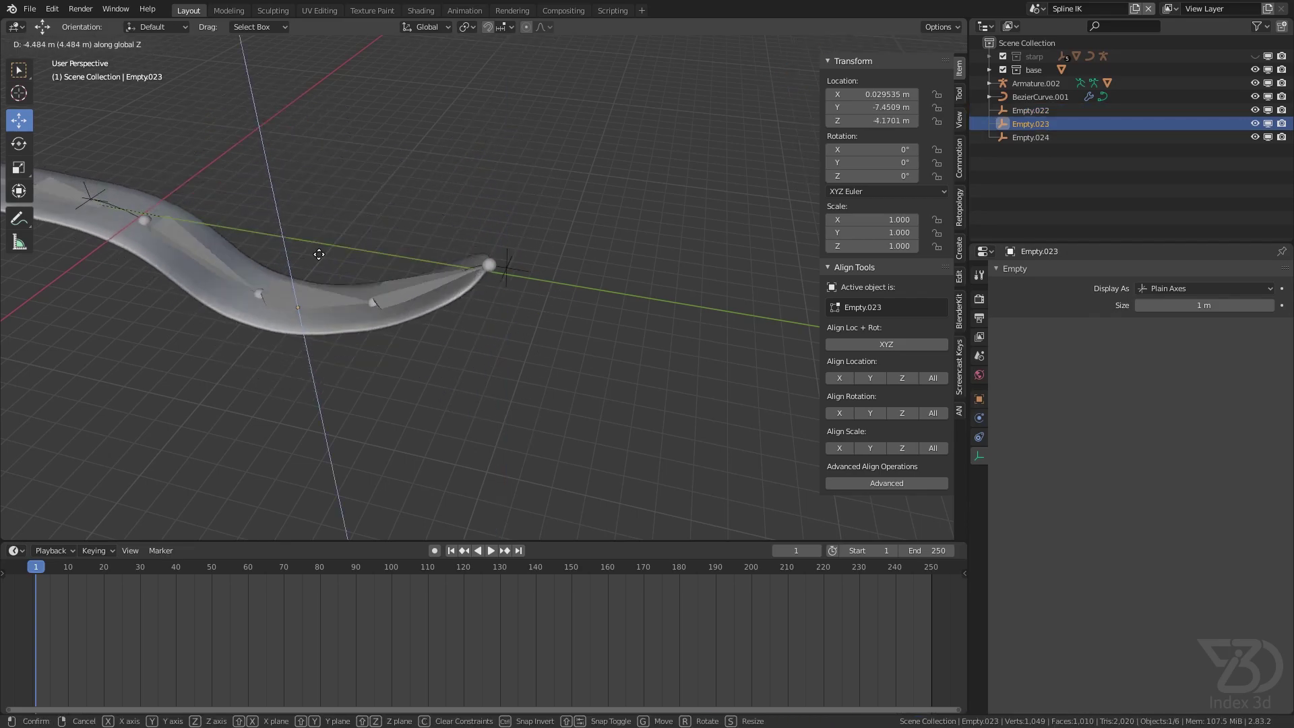
right_click(144, 195)
- Try moving the empty nearest the strap's square end, Empty.024
shift+middle_drag(144, 196, 204, 221)
click(205, 221)
key(g)
key(z)
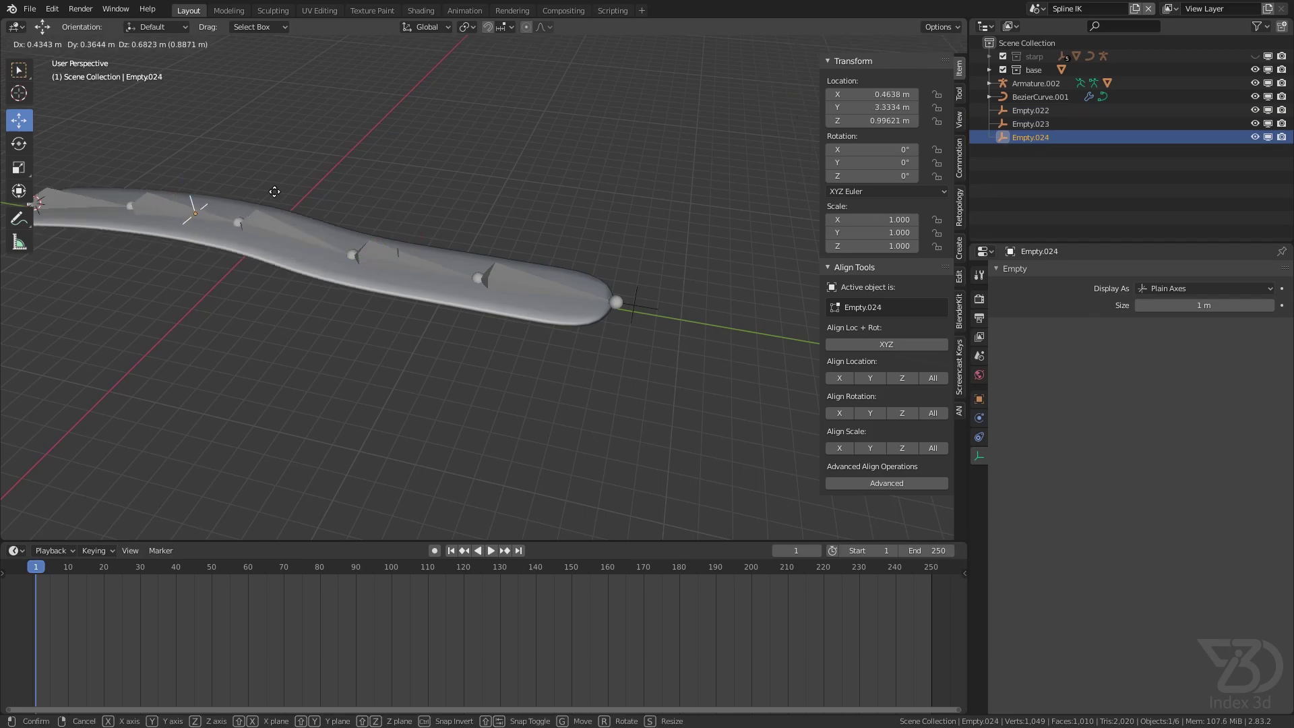
right_click(1081, 359)
- Set the display type of all three hook empties to Sphere
click(1170, 290)
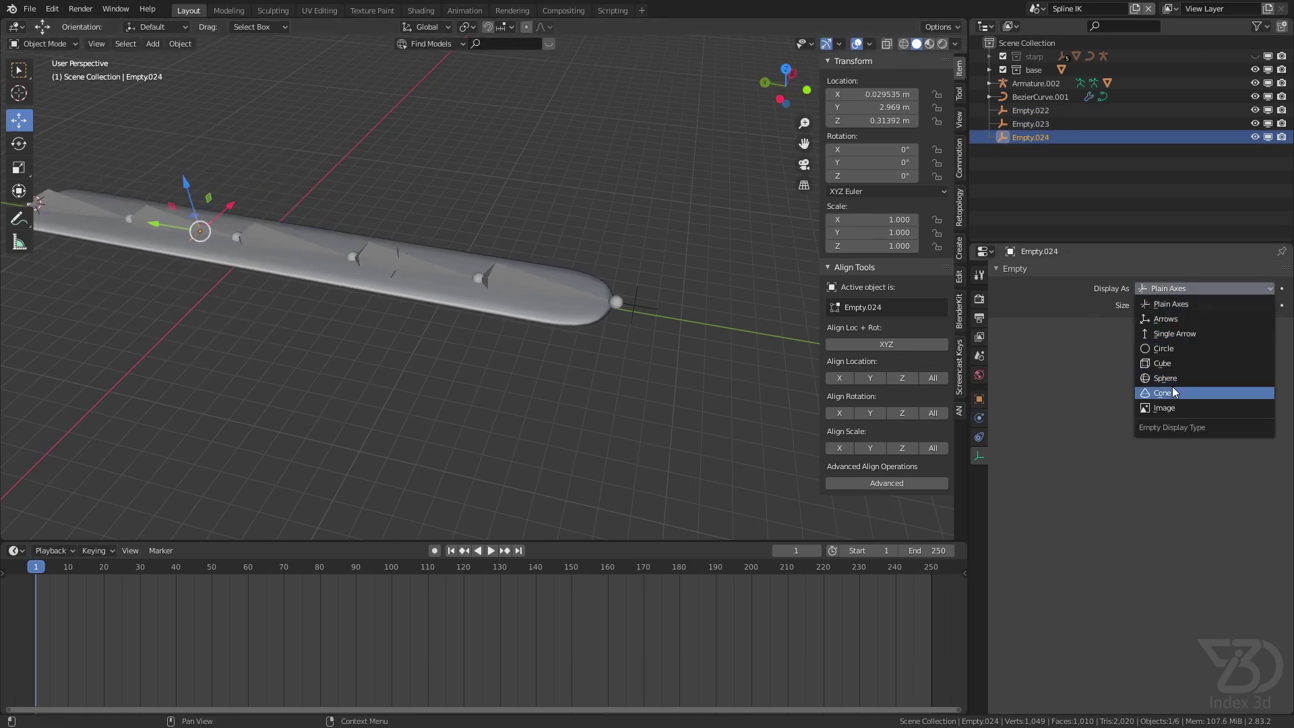
click(1172, 387)
click(398, 251)
click(1173, 289)
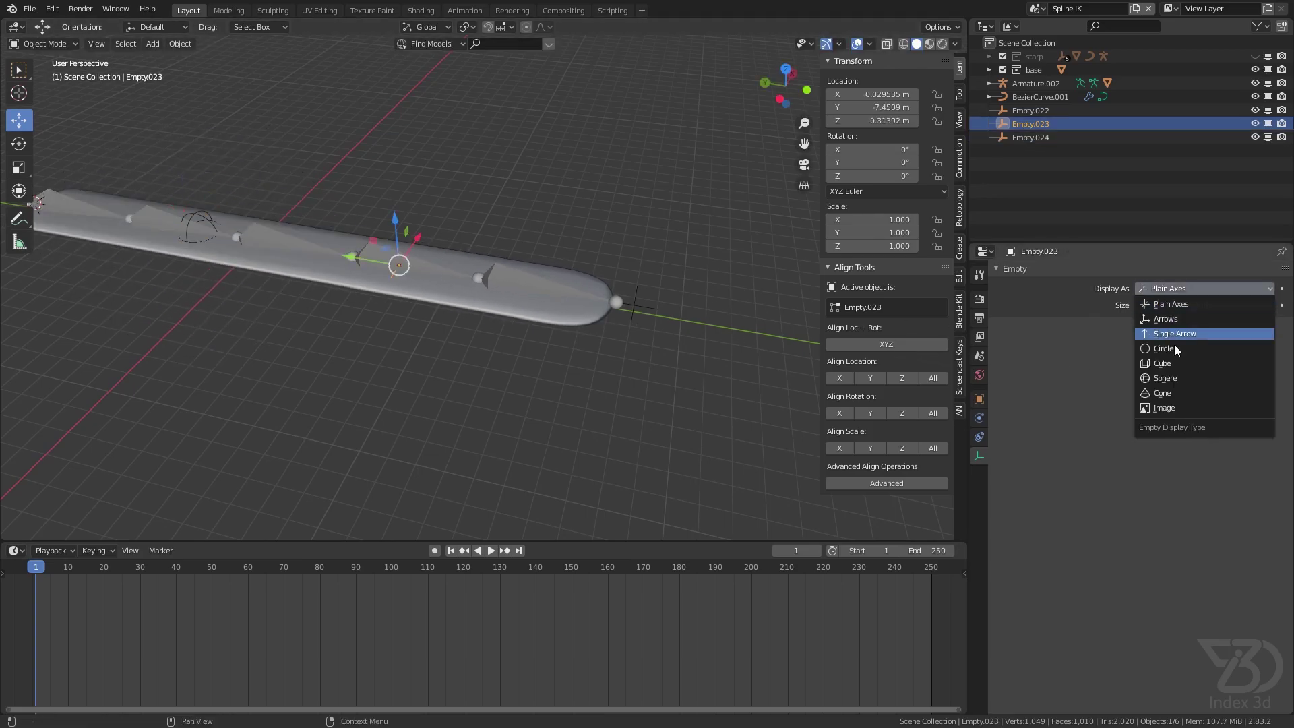
click(1171, 388)
click(629, 301)
click(1173, 289)
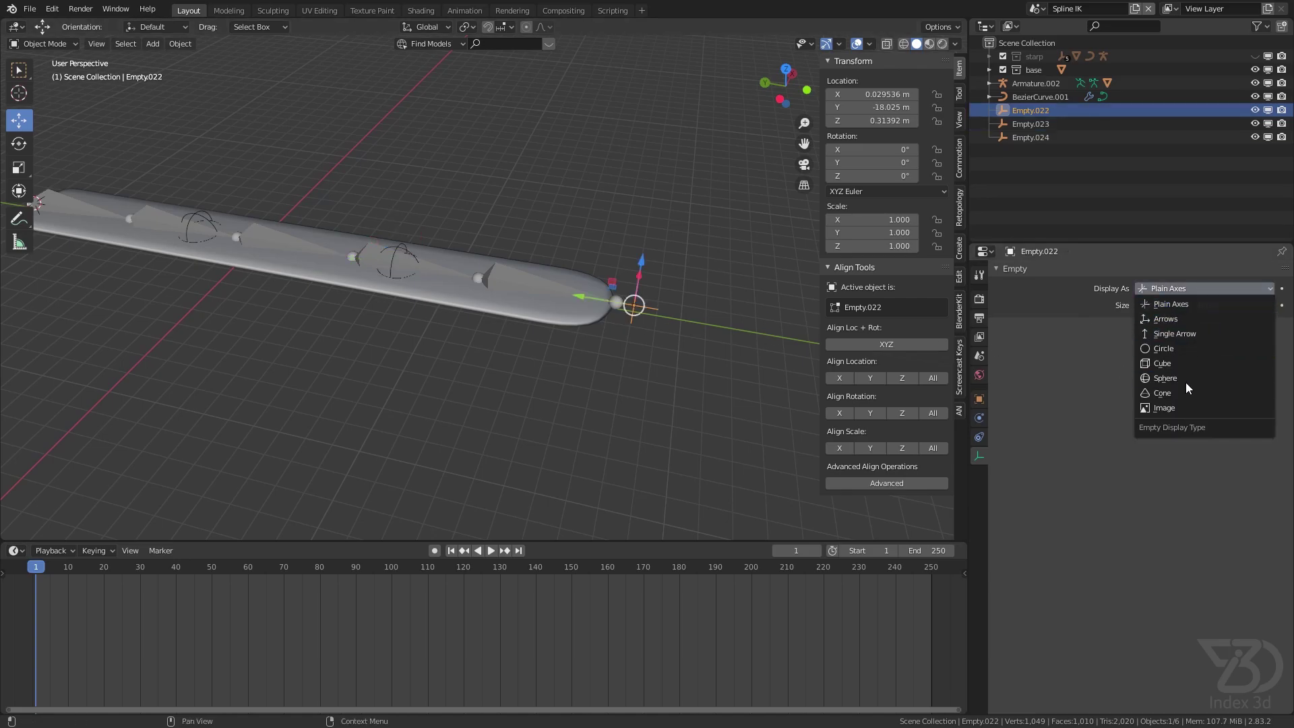
click(1181, 378)
- Raise the rounded-end empty about 4.75 m along Z and lower Empty.023 along Z to bend the strap
shift+middle_drag(609, 270, 451, 249)
key(g)
key(z)
click(519, 156)
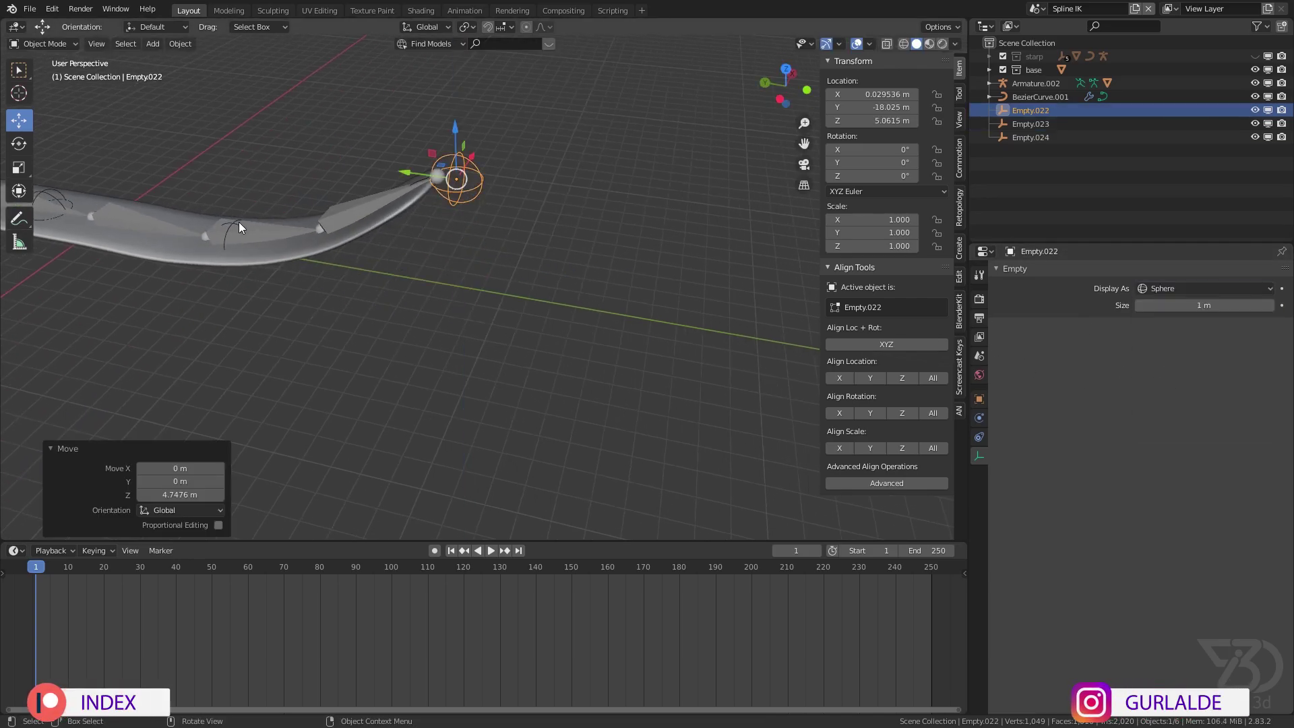
click(240, 221)
key(g)
key(z)
click(219, 324)
- Raise Empty.024 along Z to arch the strap's square-end half and save the file
shift+middle_drag(95, 237, 323, 256)
click(276, 224)
key(g)
key(z)
click(271, 156)
key(ctrl+s)
shift+middle_drag(402, 248, 310, 240)
- Select the strap's armature and set its viewport display to B-Bone
click(177, 151)
mouse_move(215, 207)
middle_down()
mouse_move(230, 192)
mouse_move(237, 203)
middle_up()
click(298, 230)
click(979, 474)
click(979, 455)
click(1204, 478)
click(1177, 524)
mouse_move(224, 171)
middle_down()
mouse_move(334, 272)
mouse_move(243, 248)
mouse_move(529, 243)
mouse_move(272, 182)
middle_up()
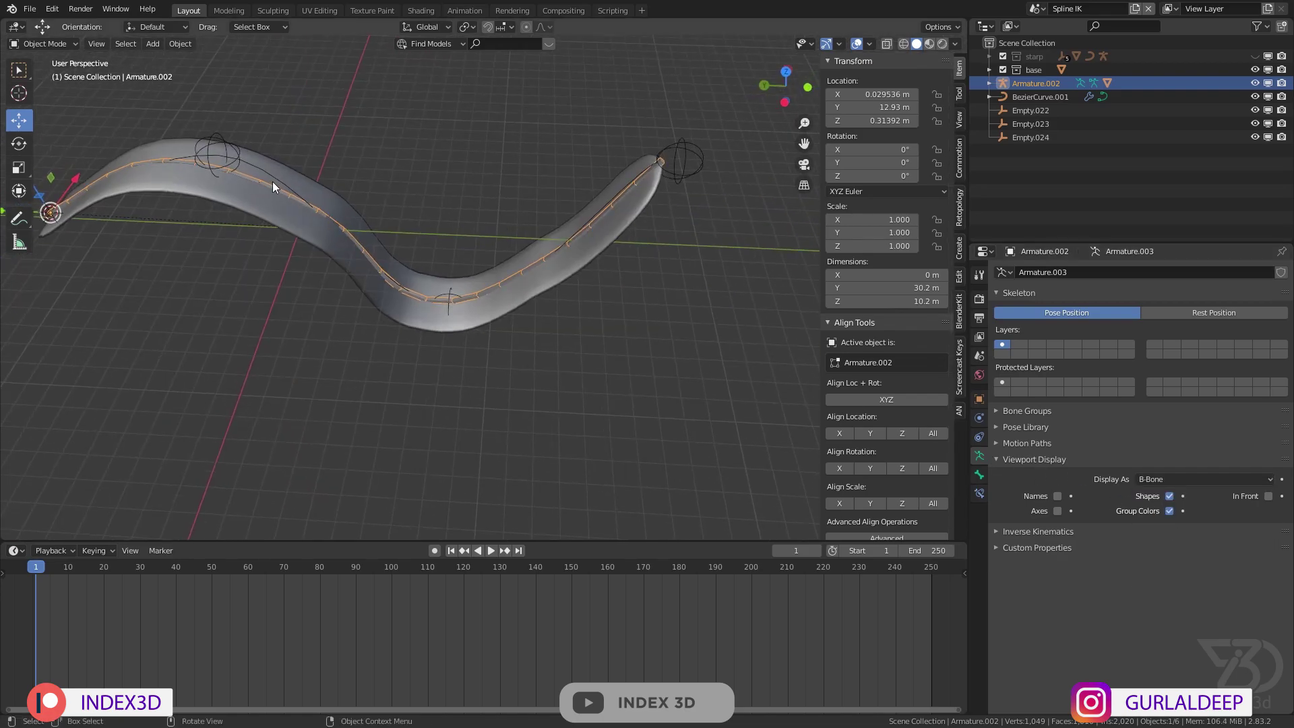
- Put the armature in Pose Mode, try a different Y Scale Mode on Bone.001's Spline IK constraint, and undo it
click(272, 179)
click(245, 172)
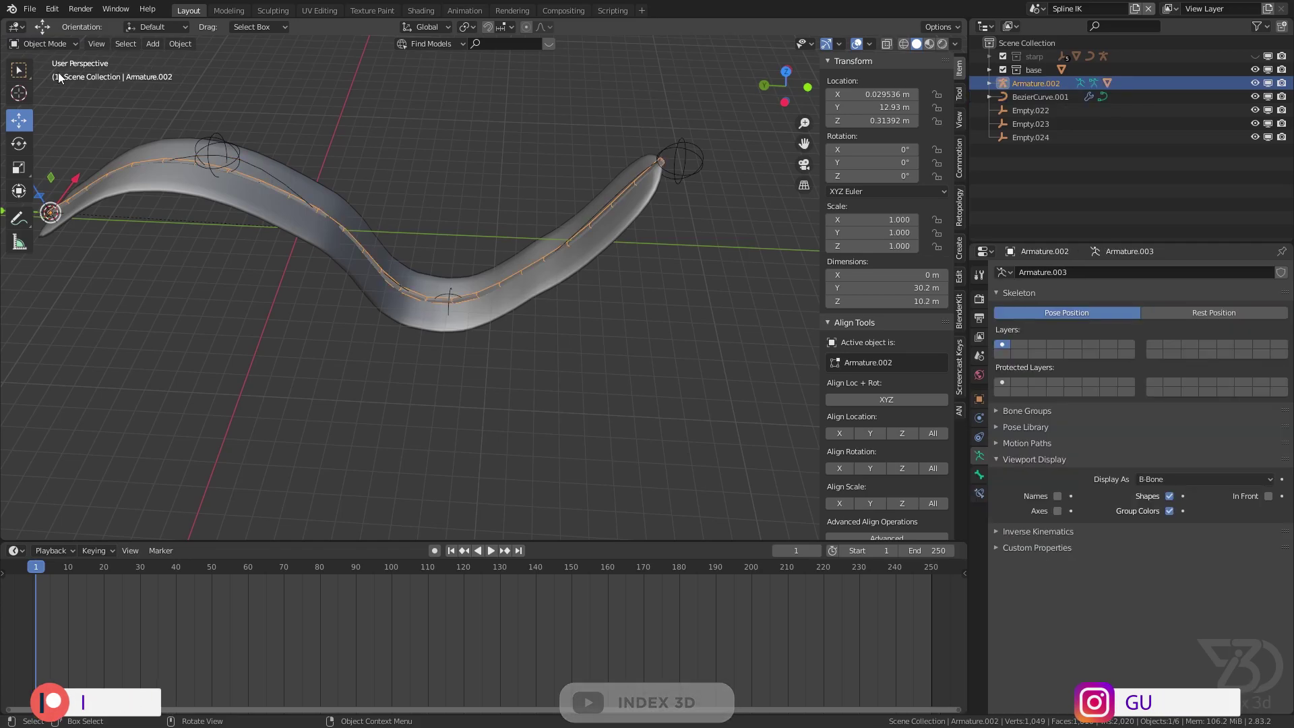
click(45, 44)
click(46, 89)
click(979, 494)
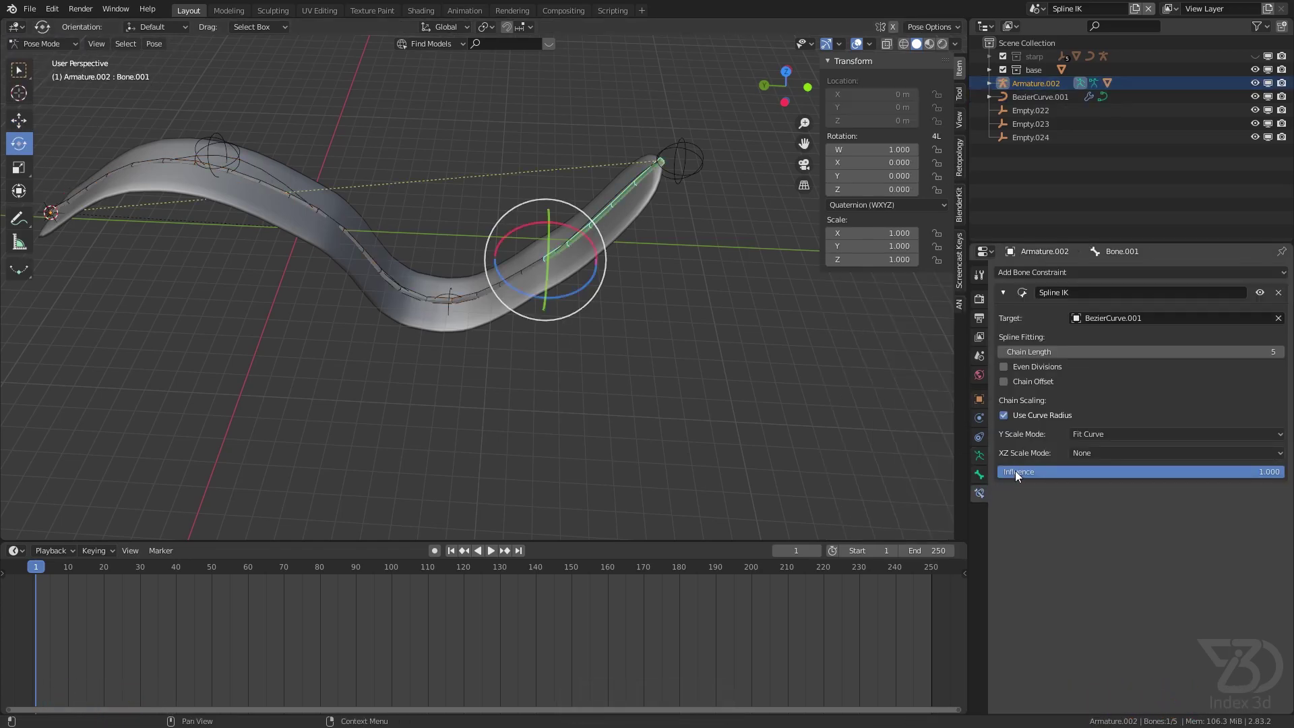
click(1079, 434)
click(1091, 444)
middle_drag(809, 357, 407, 284)
key(ctrl+z)
click(42, 43)
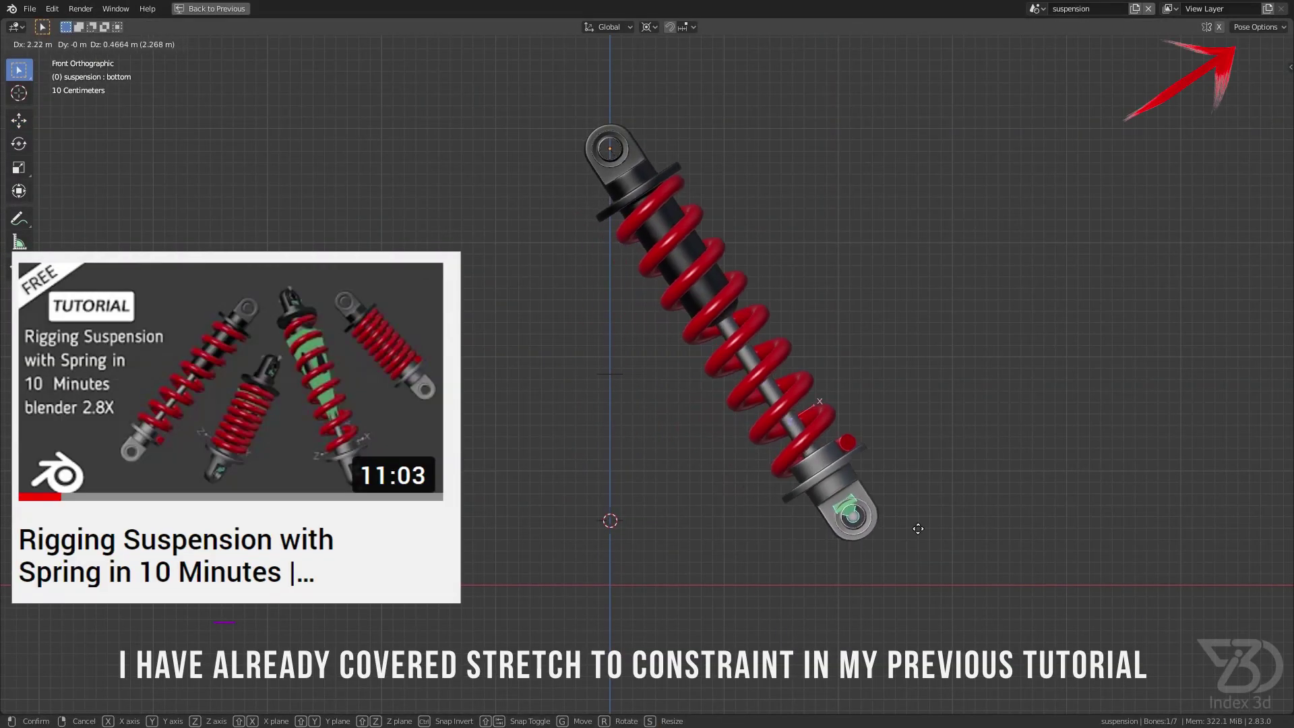
drag(918, 529, 694, 657)
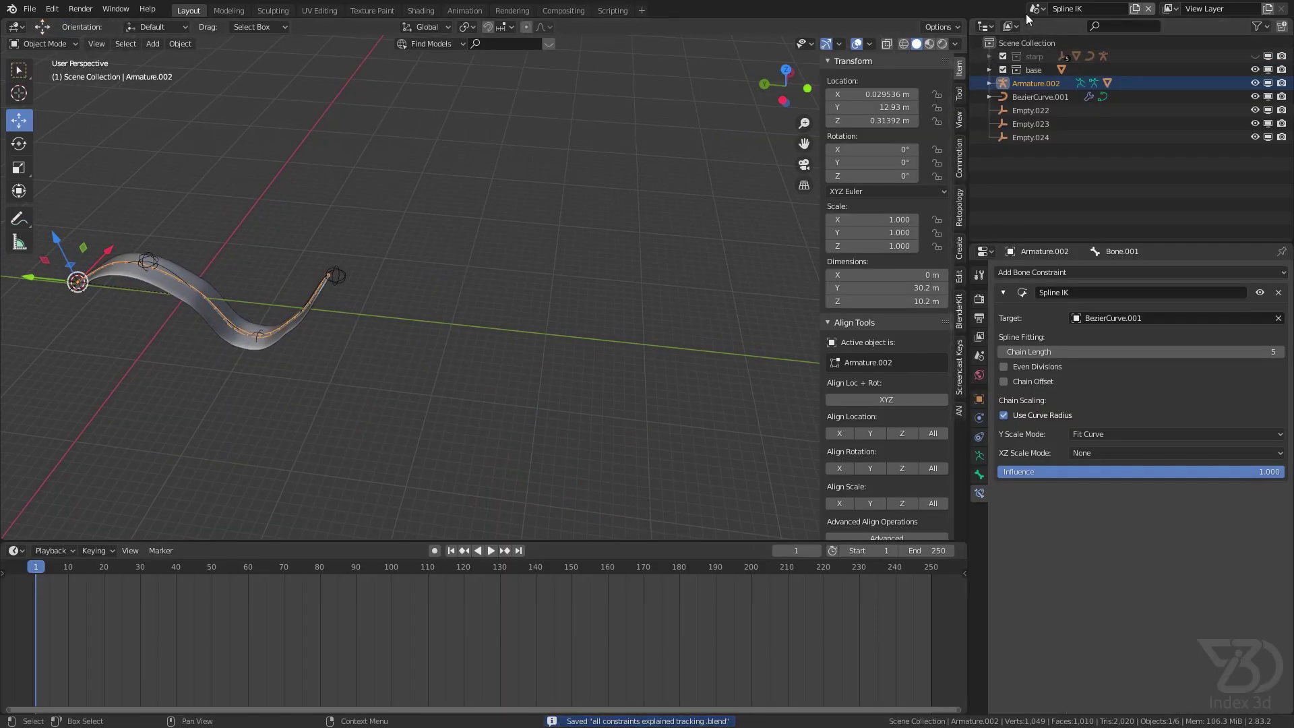
- Switch to the Track To scene with the two eyeball spheres
click(1036, 9)
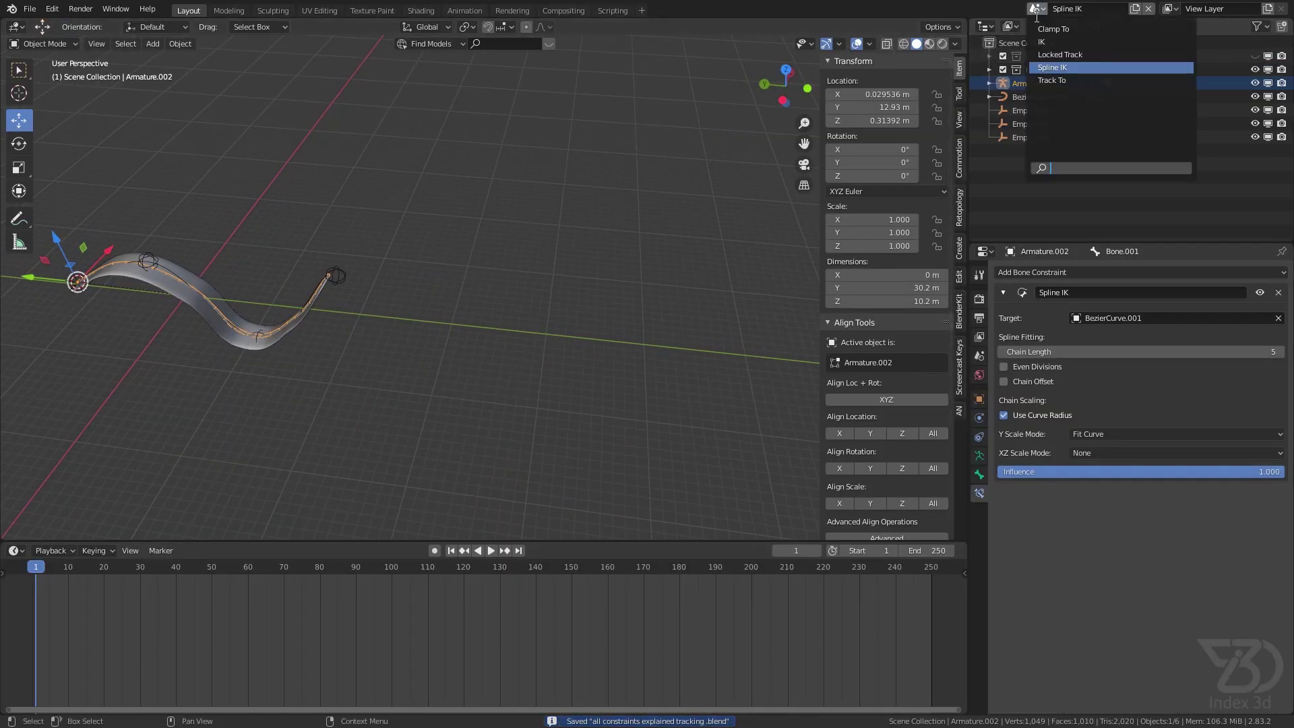
click(1052, 81)
middle_drag(318, 283, 297, 261)
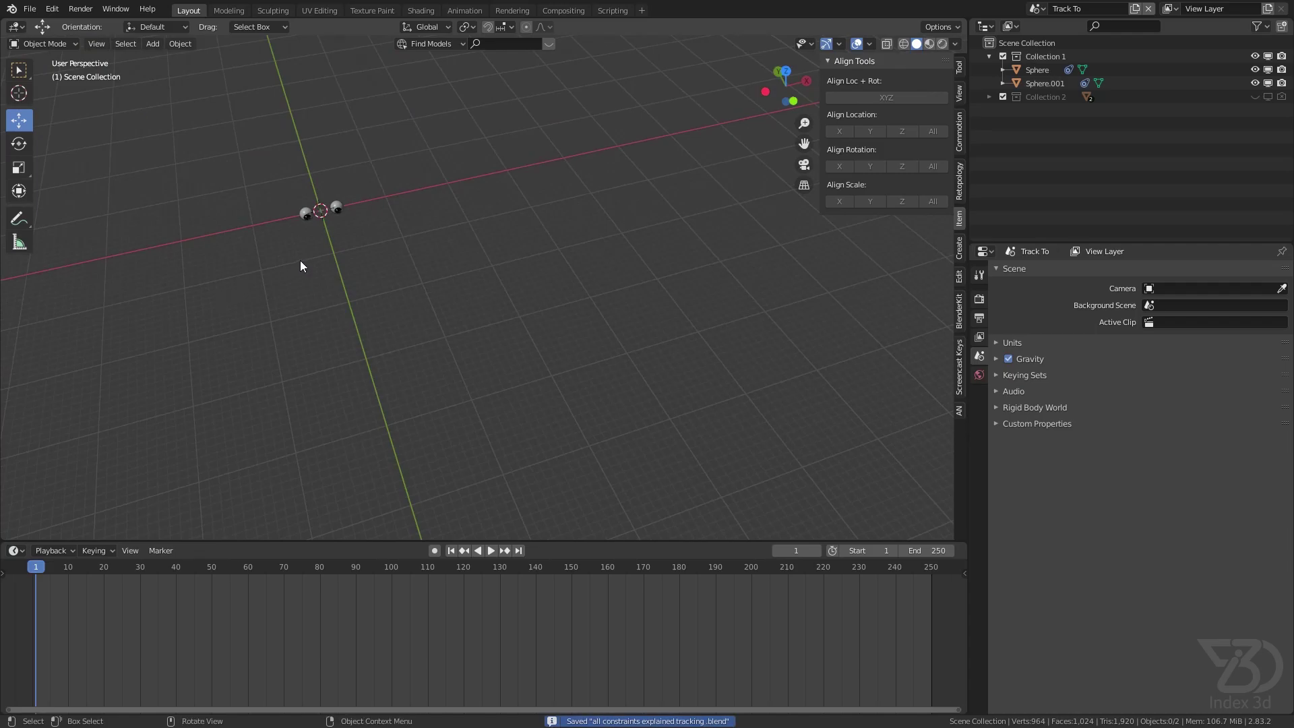
scroll(298, 262, up, 3)
middle_drag(321, 188, 391, 159)
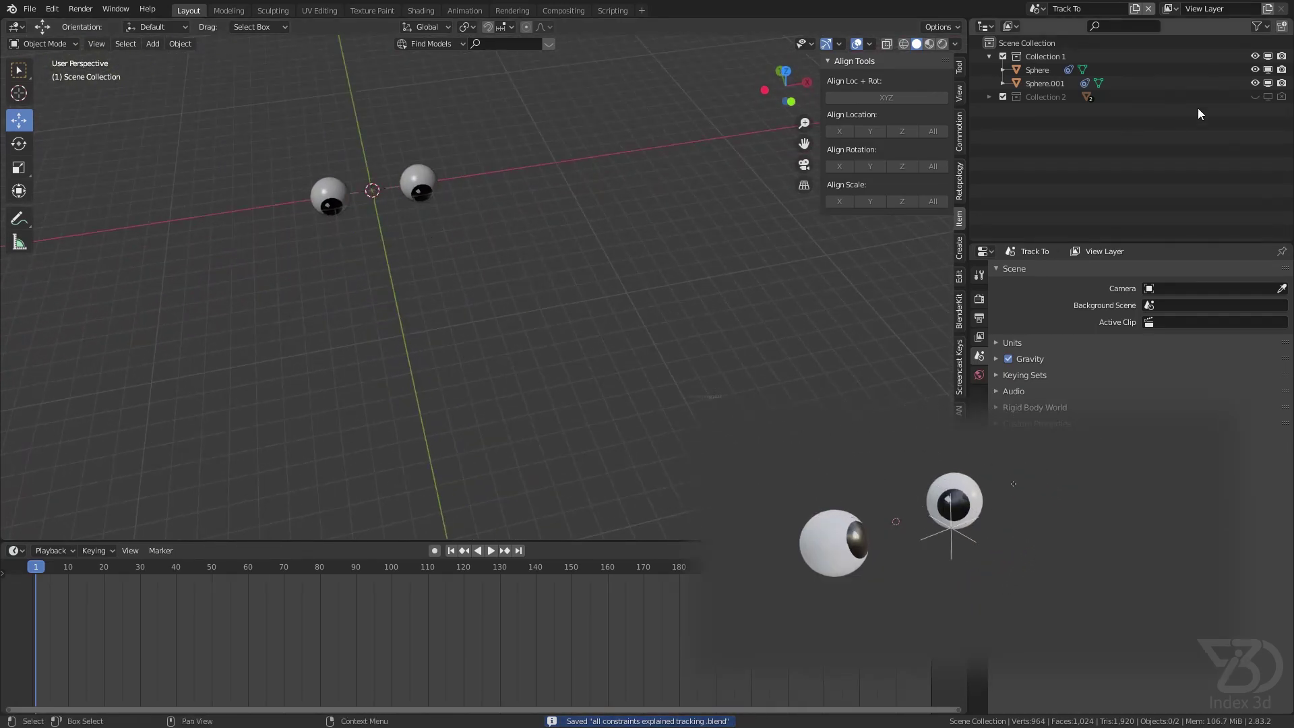
- Show Collection 2 briefly and hide it again
click(1255, 96)
click(1255, 96)
middle_drag(376, 232, 436, 268)
- Add a Plain Axes empty at the origin and move it about -6.49 m along Y in front of the eyeballs
key(shift+a)
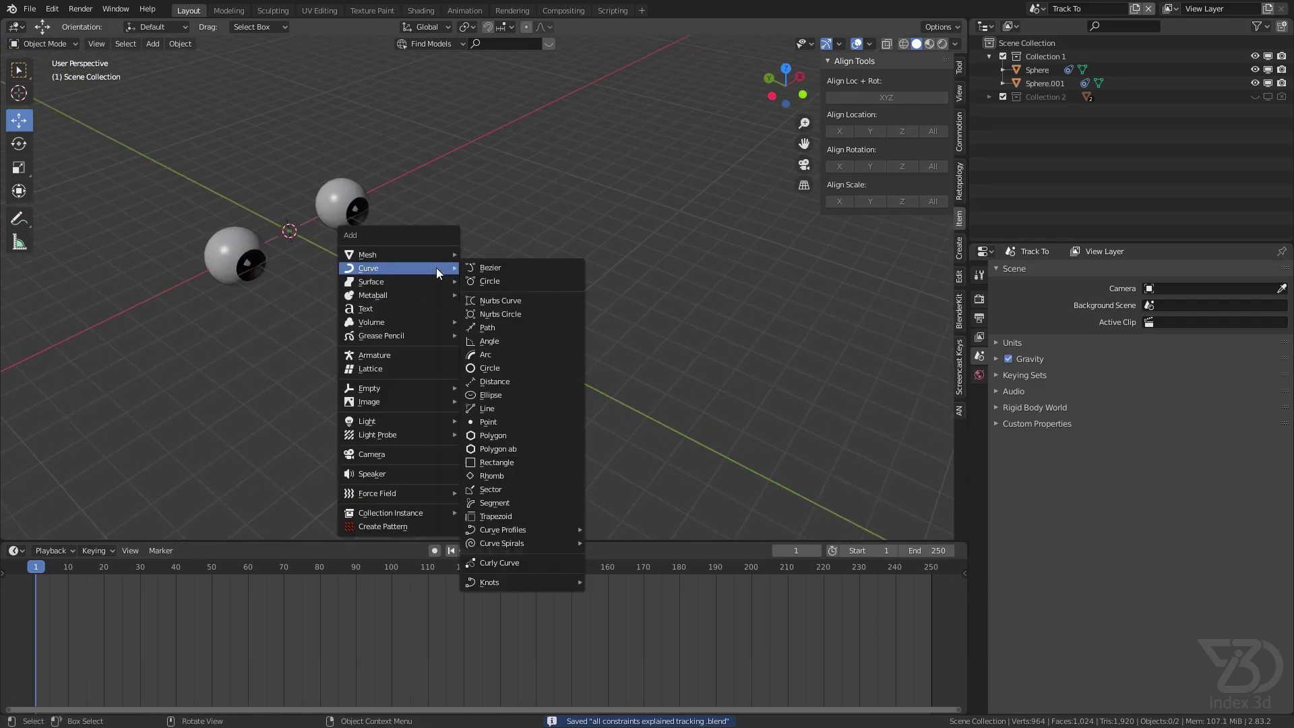
mouse_move(387, 390)
click(522, 390)
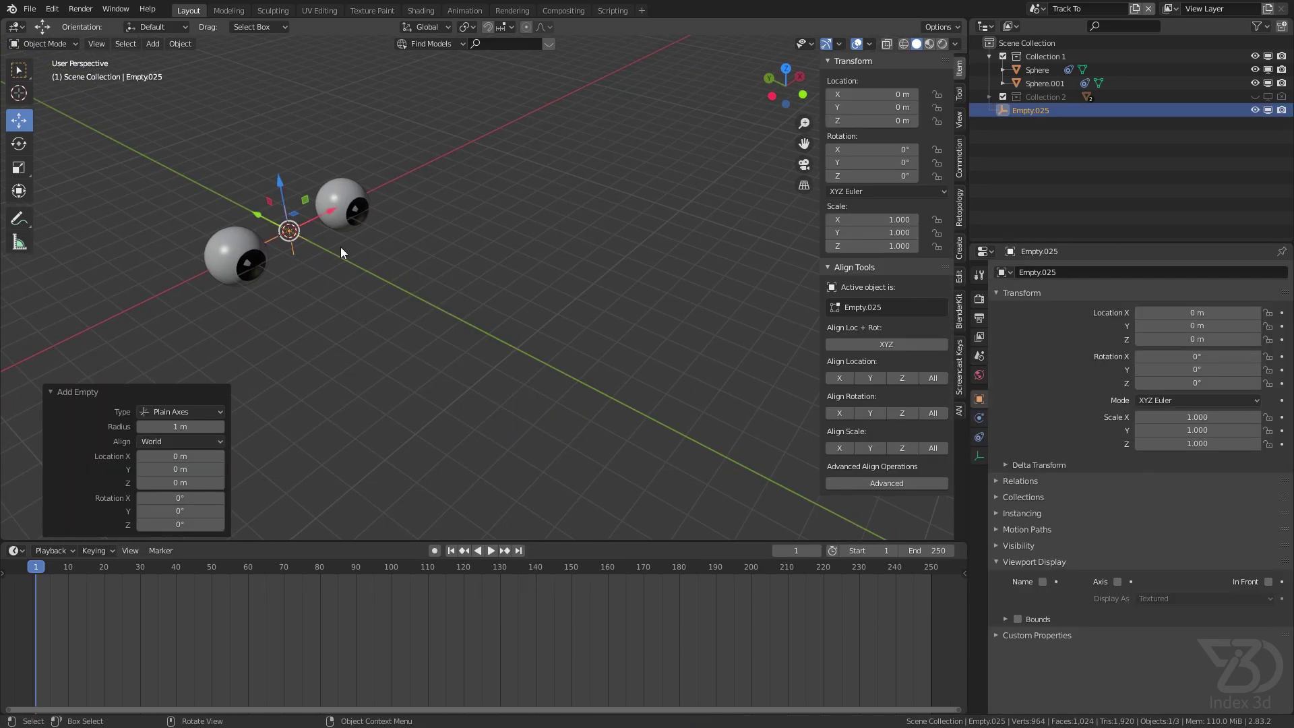
drag(260, 214, 418, 309)
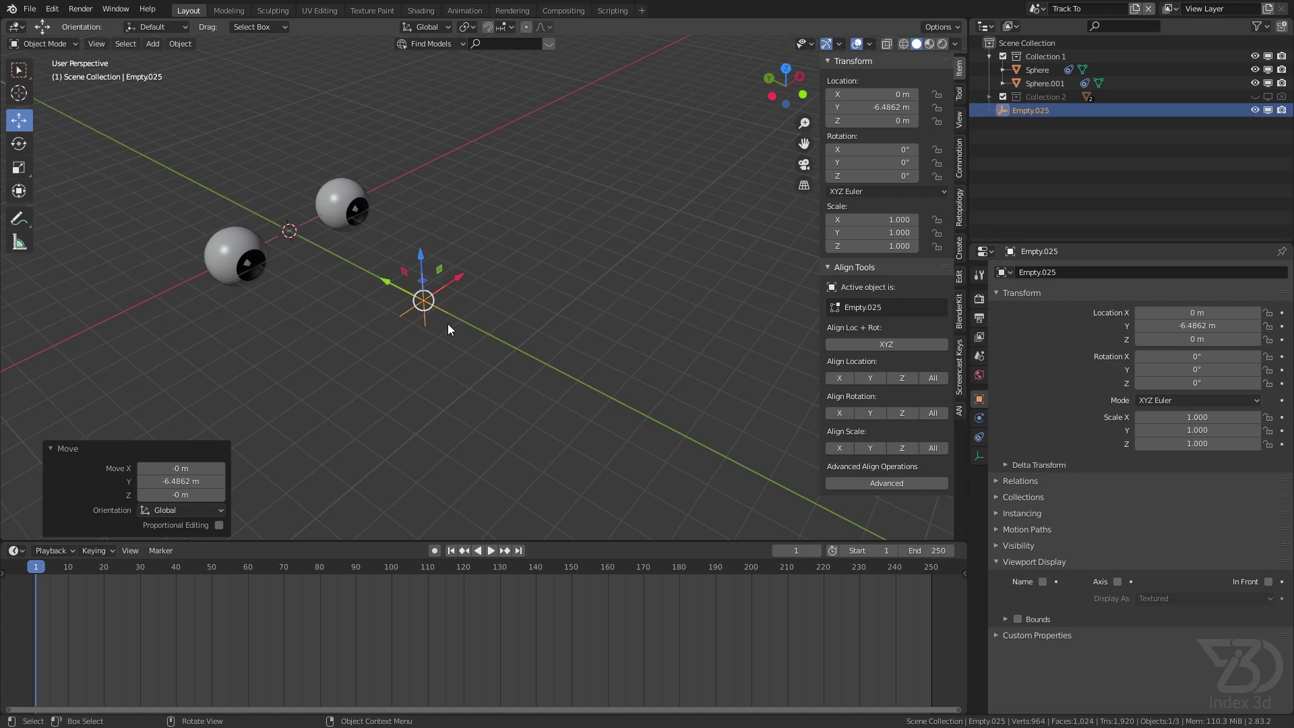
- Replace the first eyeball's existing constraint with a Track To targeting Empty.025, and remove the existing constraint from the second eyeball
click(236, 257)
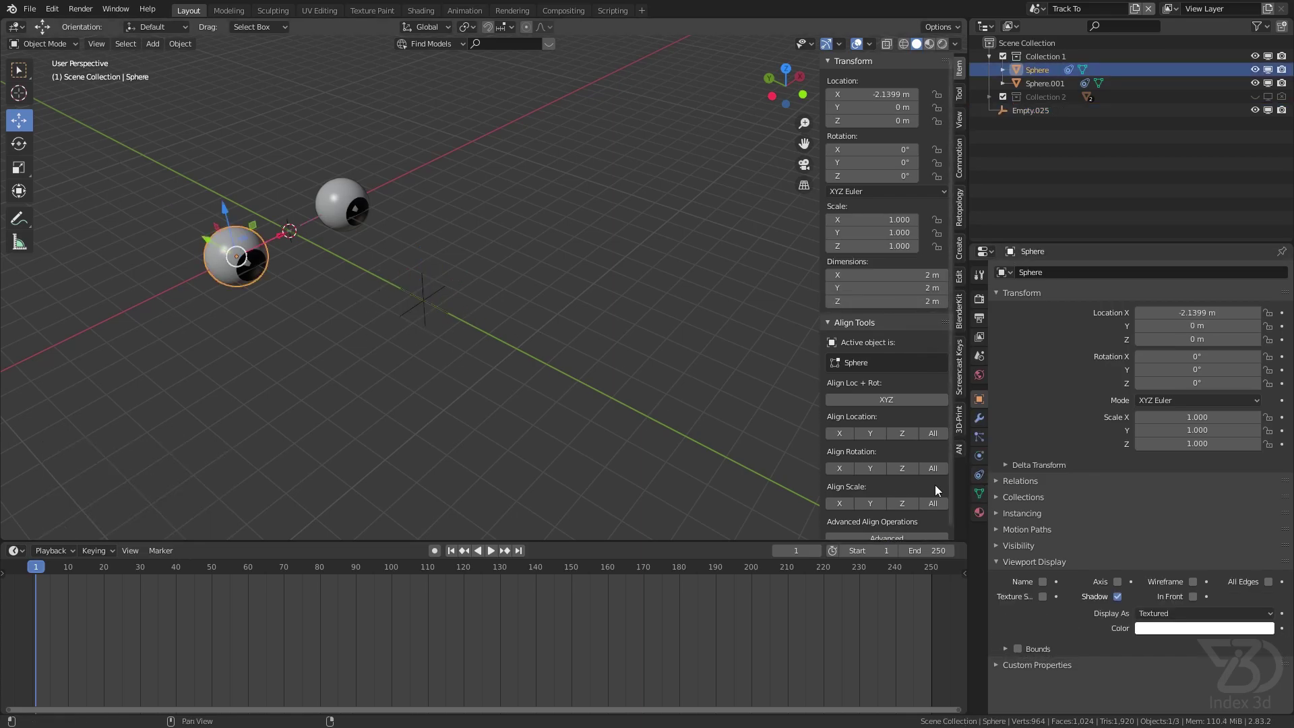
click(980, 474)
click(1275, 293)
click(1213, 272)
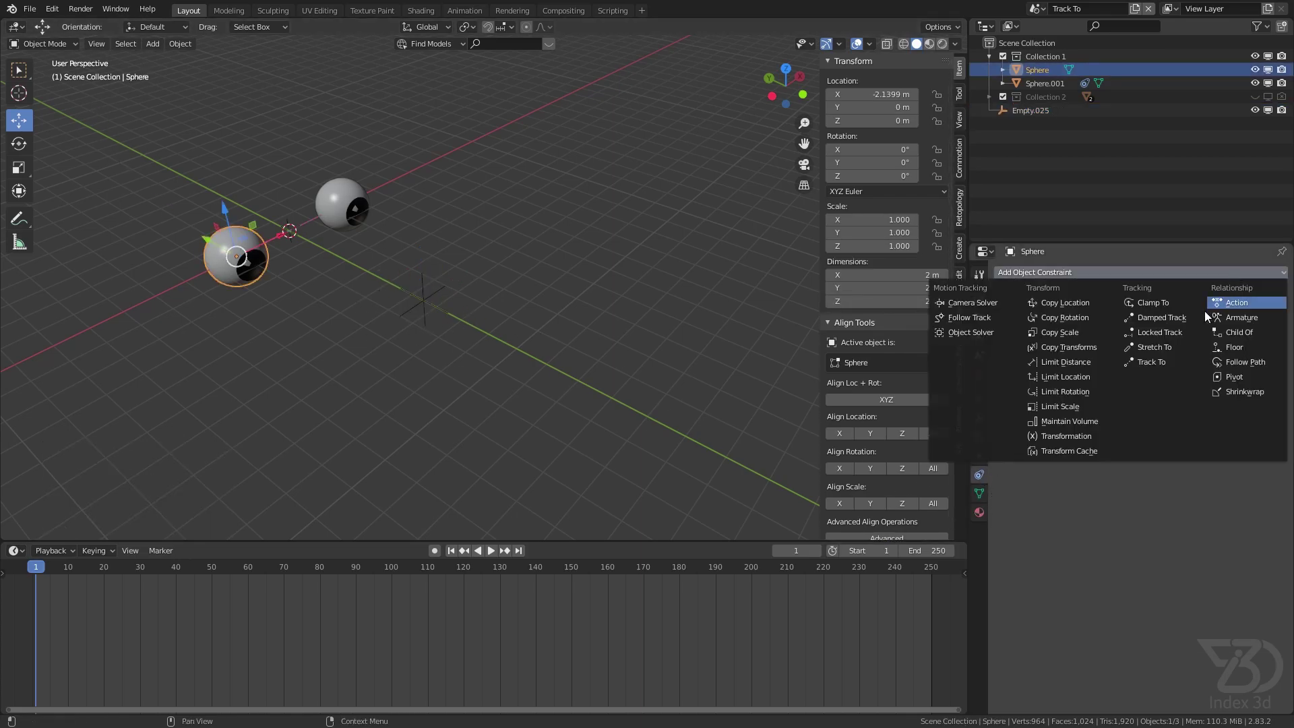
click(1169, 364)
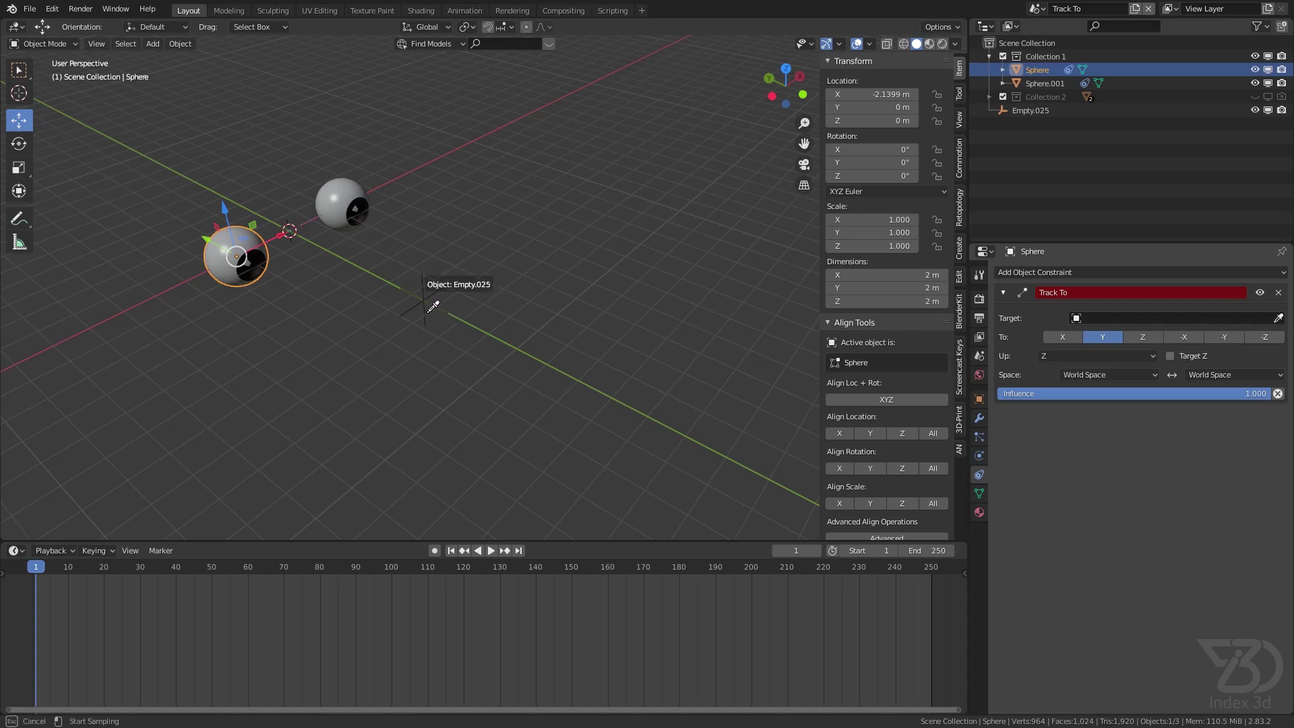
click(439, 300)
click(342, 207)
click(1279, 293)
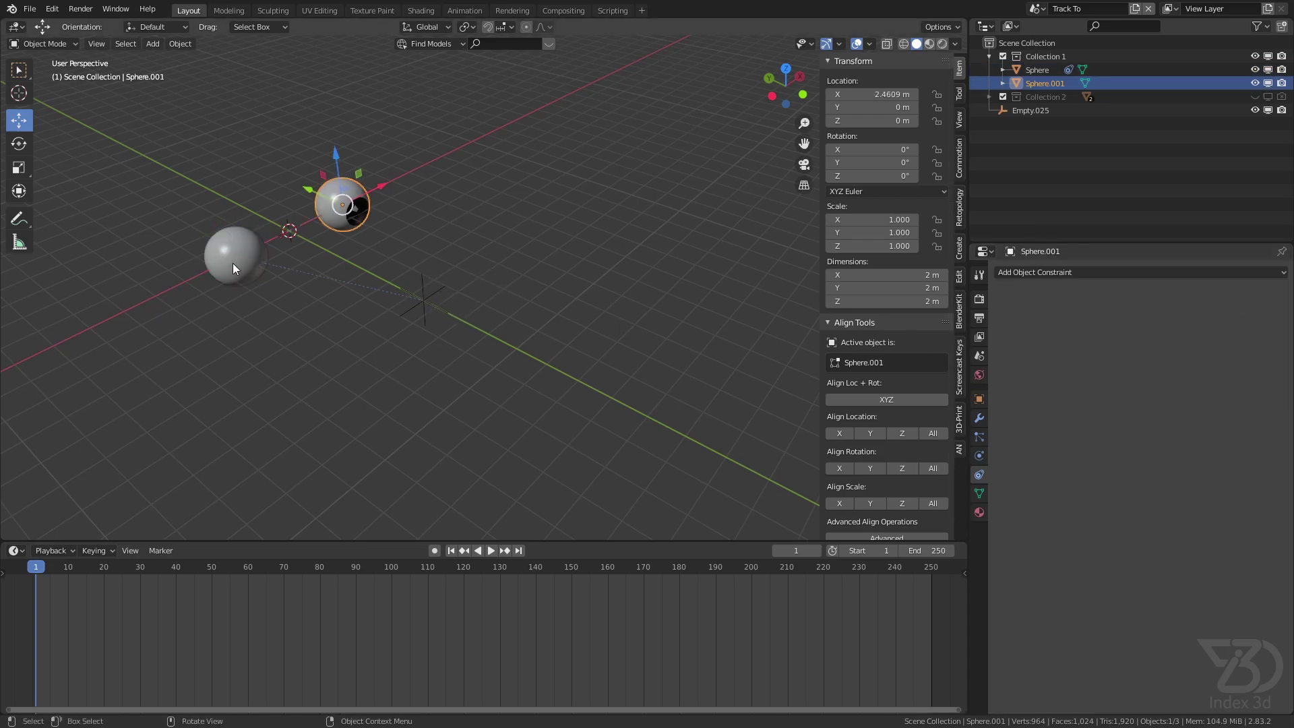
- Set the tracking axis of the first eyeball's Track To constraint to -Y
click(232, 262)
shift+middle_drag(240, 267, 325, 271)
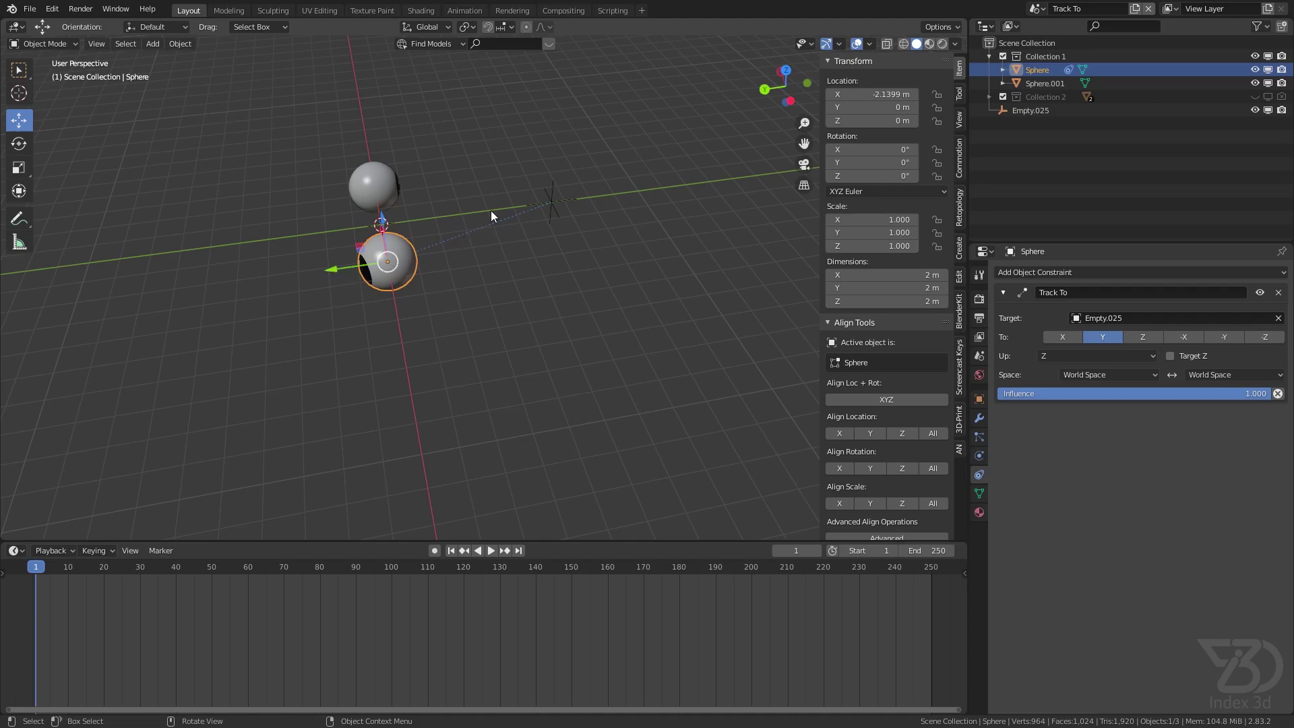
click(1224, 337)
middle_drag(472, 283, 556, 221)
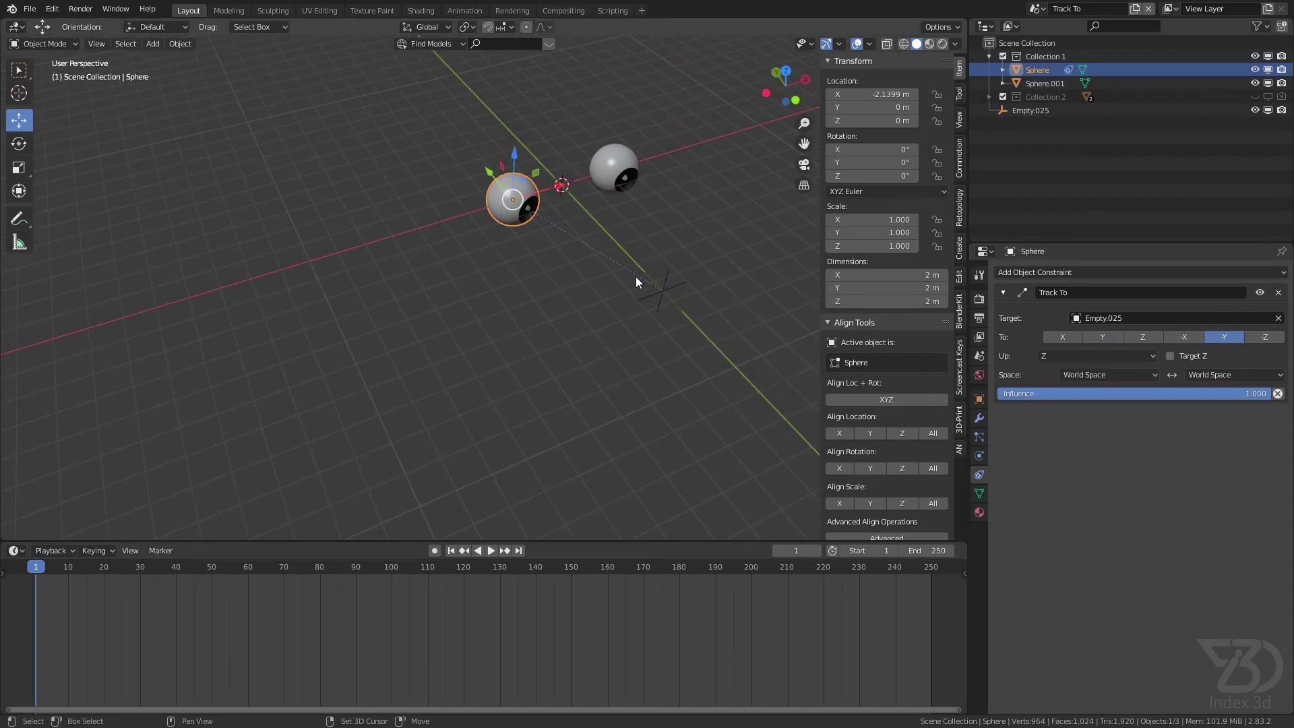
- Delete the unconstrained second eyeball, replace it with a duplicate of the tracked eyeball, and save the file
middle_drag(631, 273, 489, 407)
click(472, 278)
key(x)
click(475, 281)
click(347, 307)
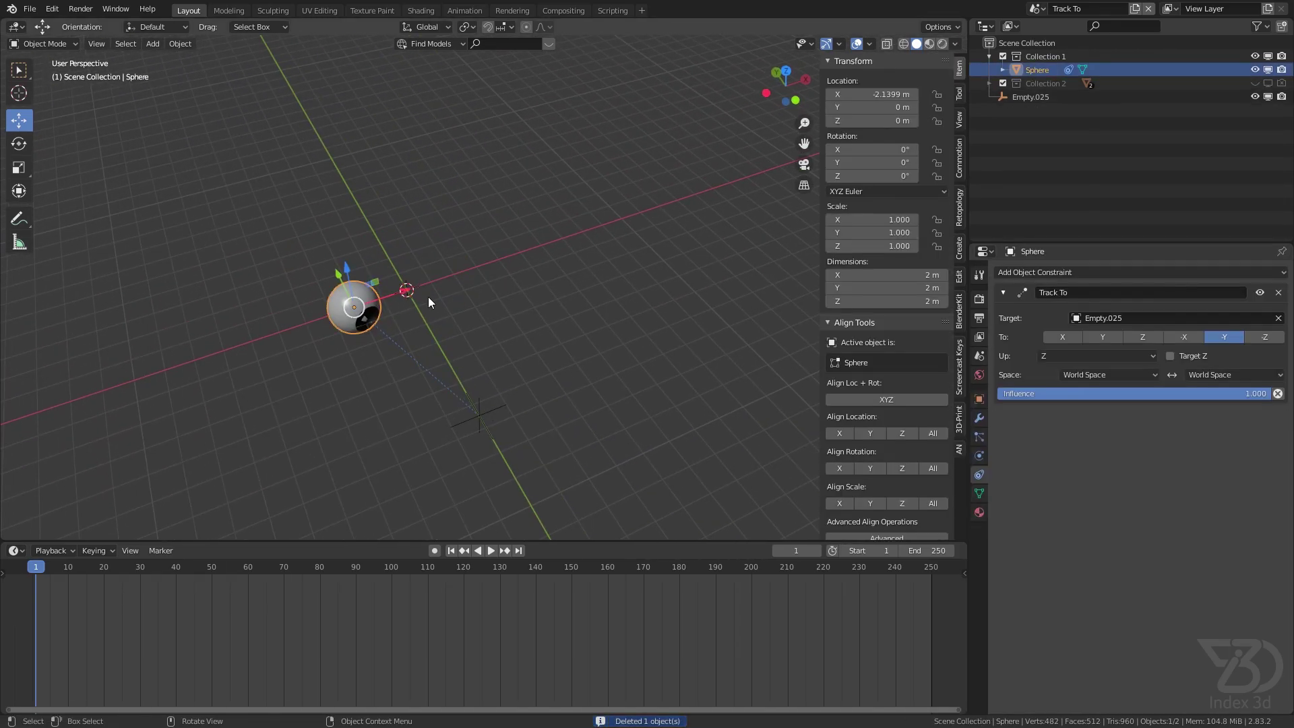
key(ctrl+z)
key(ctrl+s)
- Try moving the empty freely to test how both eyeballs follow it, and cancel the move
click(480, 416)
middle_drag(480, 416, 543, 363)
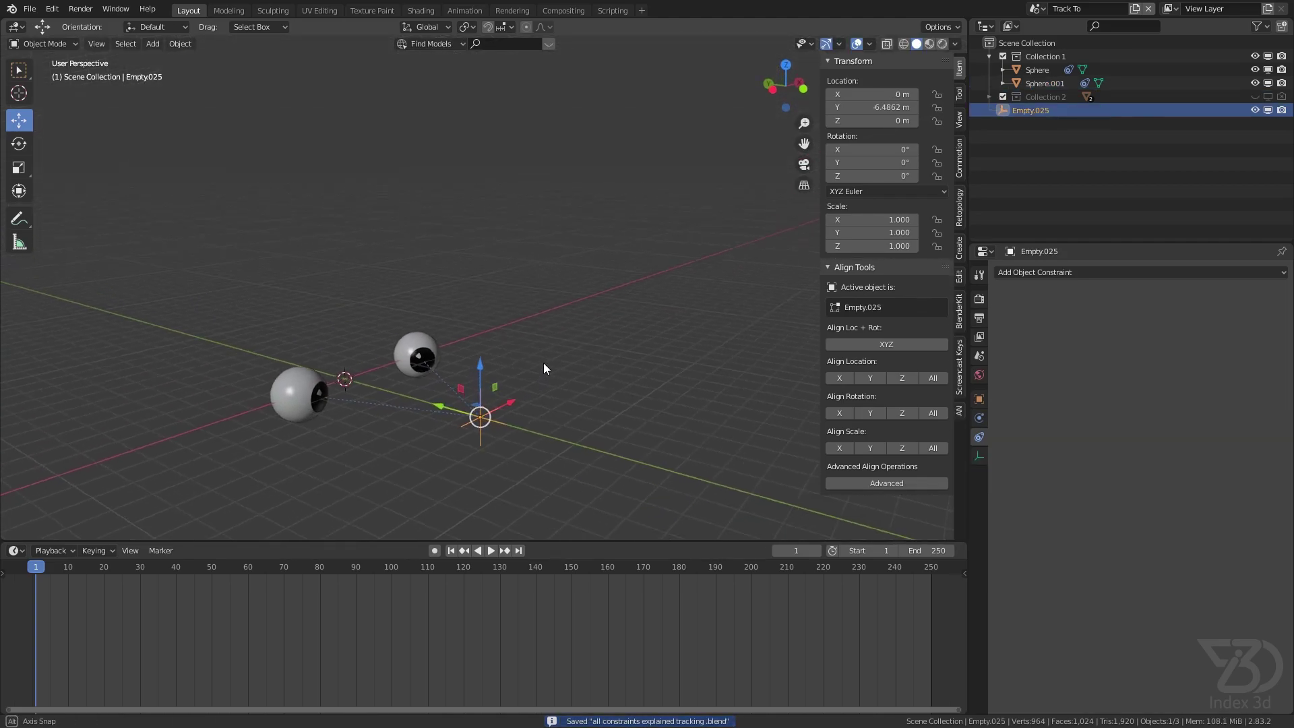
key(g)
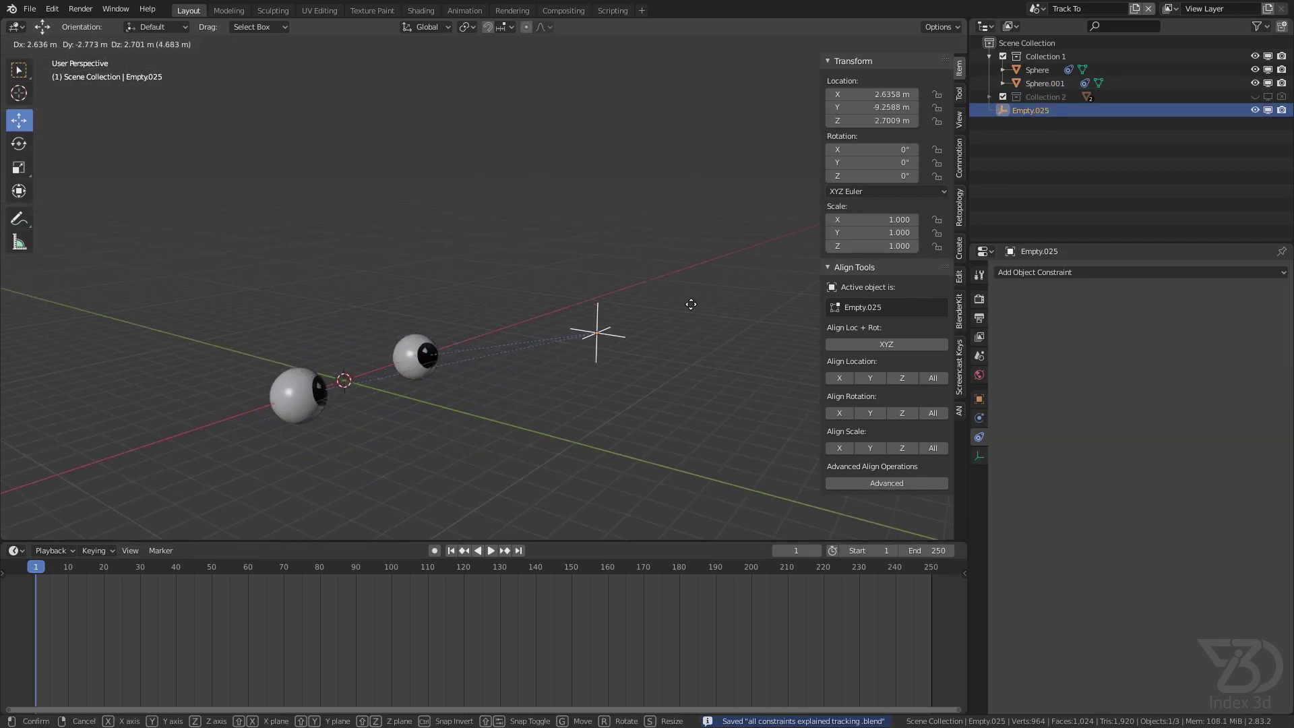
key(Escape)
middle_drag(451, 325, 443, 415)
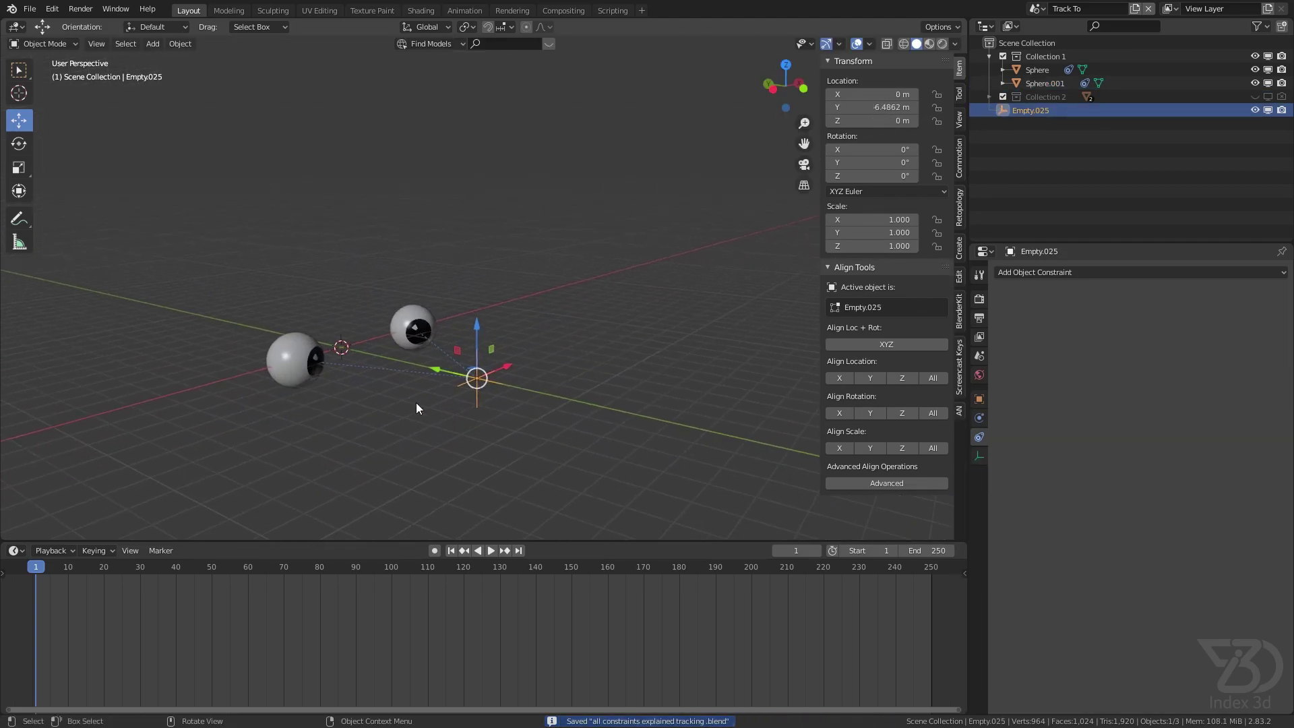
- Hide Collection 1 with the eyeballs and the empty, show Collection 2, and save the file
click(330, 368)
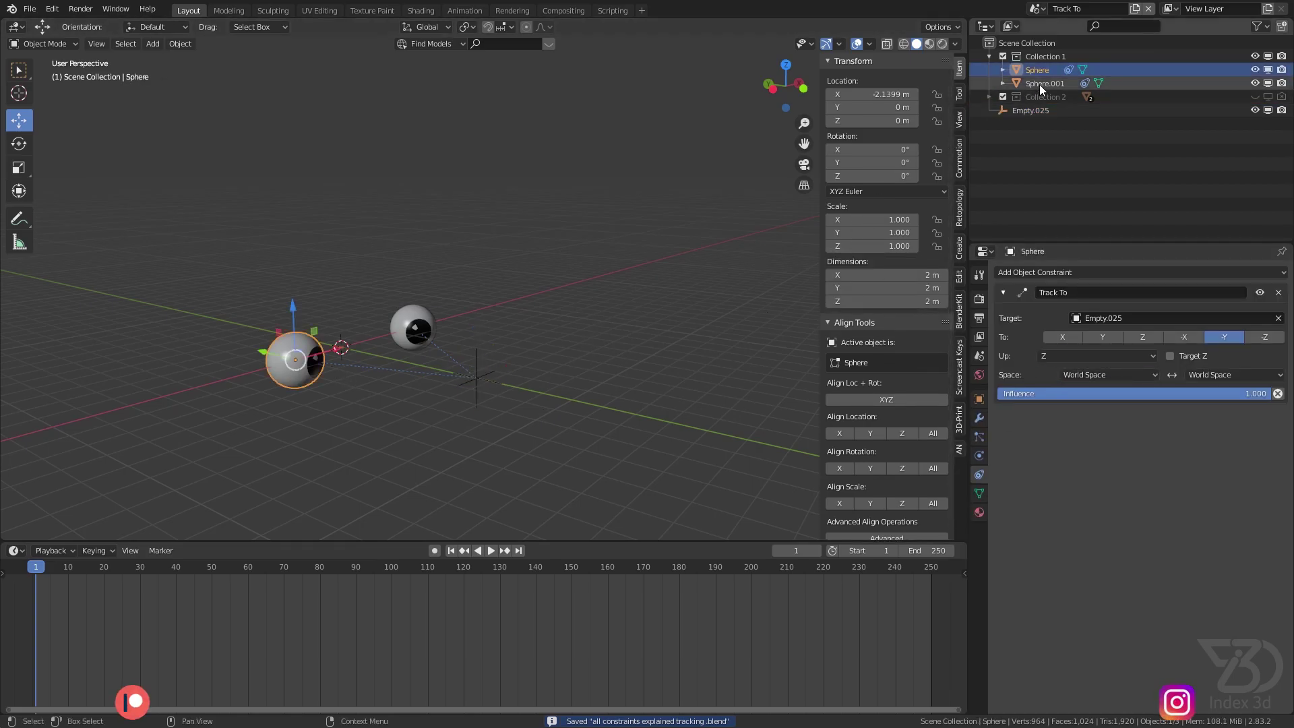
key(a)
key(h)
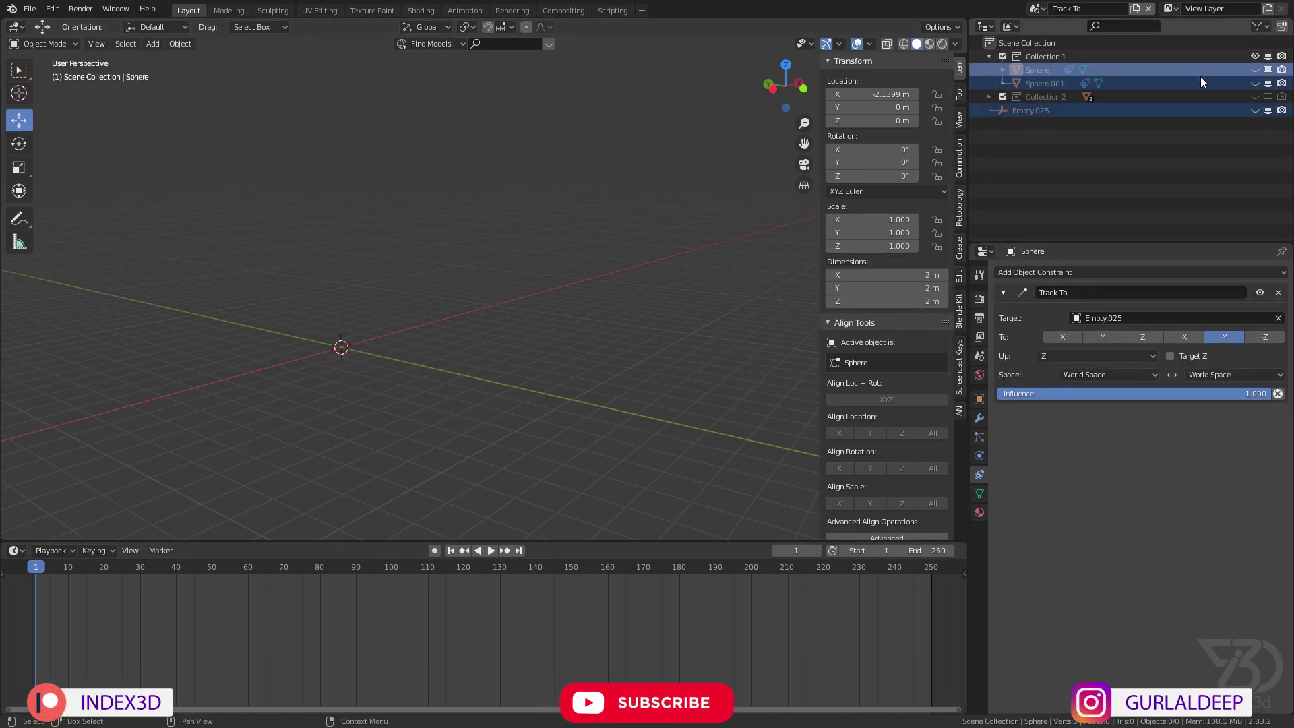
click(1255, 56)
click(1254, 110)
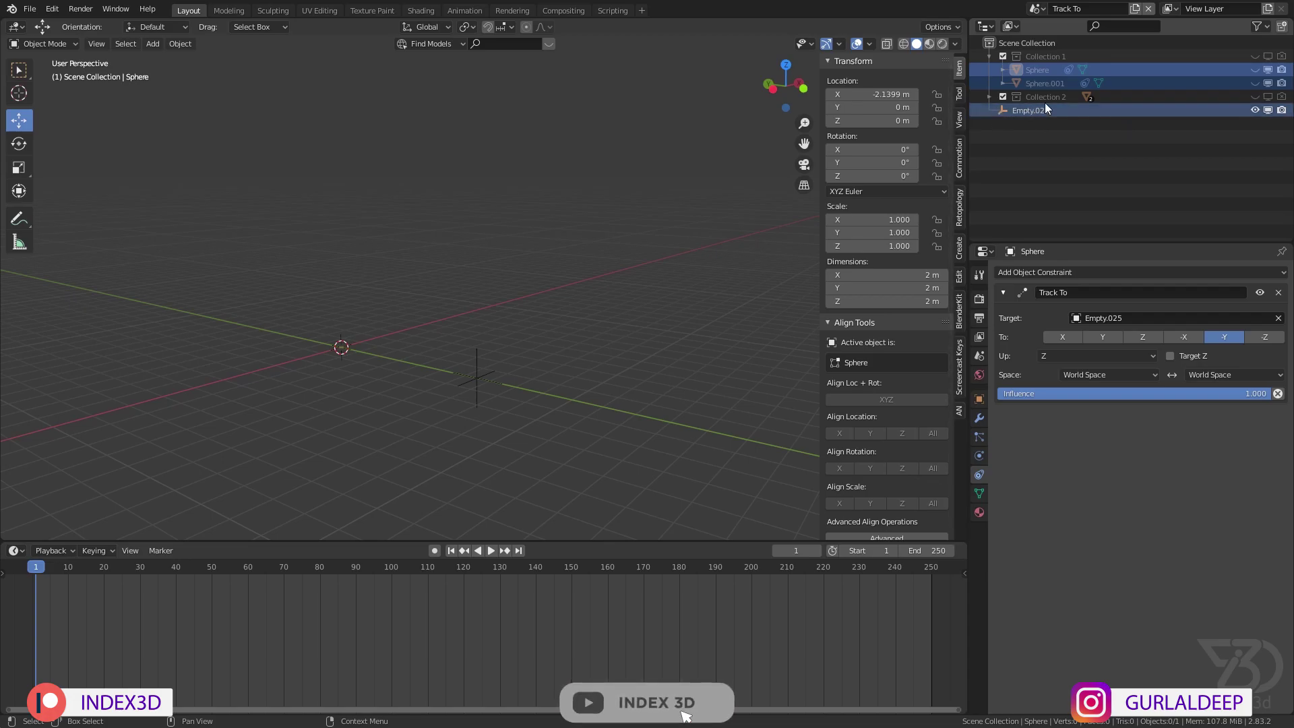
click(1256, 97)
key(ctrl+s)
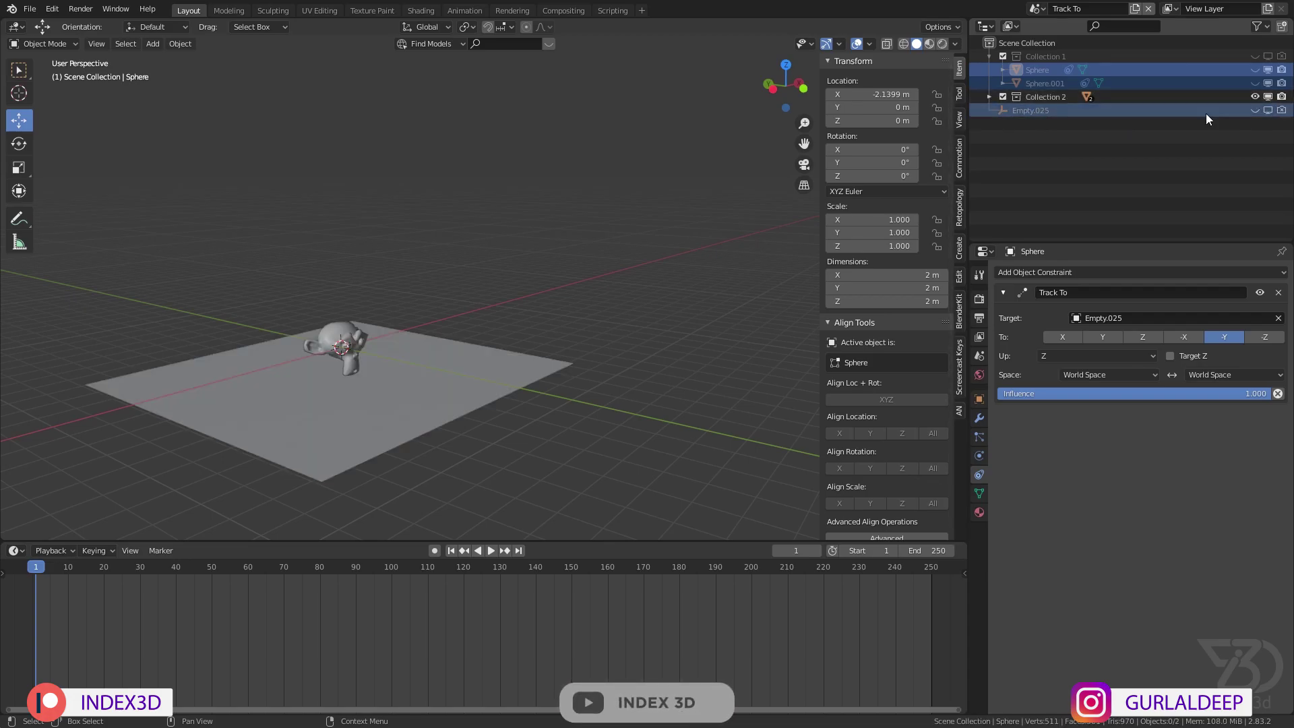
- Using rendered viewport shading, add an Area light at the origin and raise it about 4.69 m along Z
middle_drag(381, 346, 429, 337)
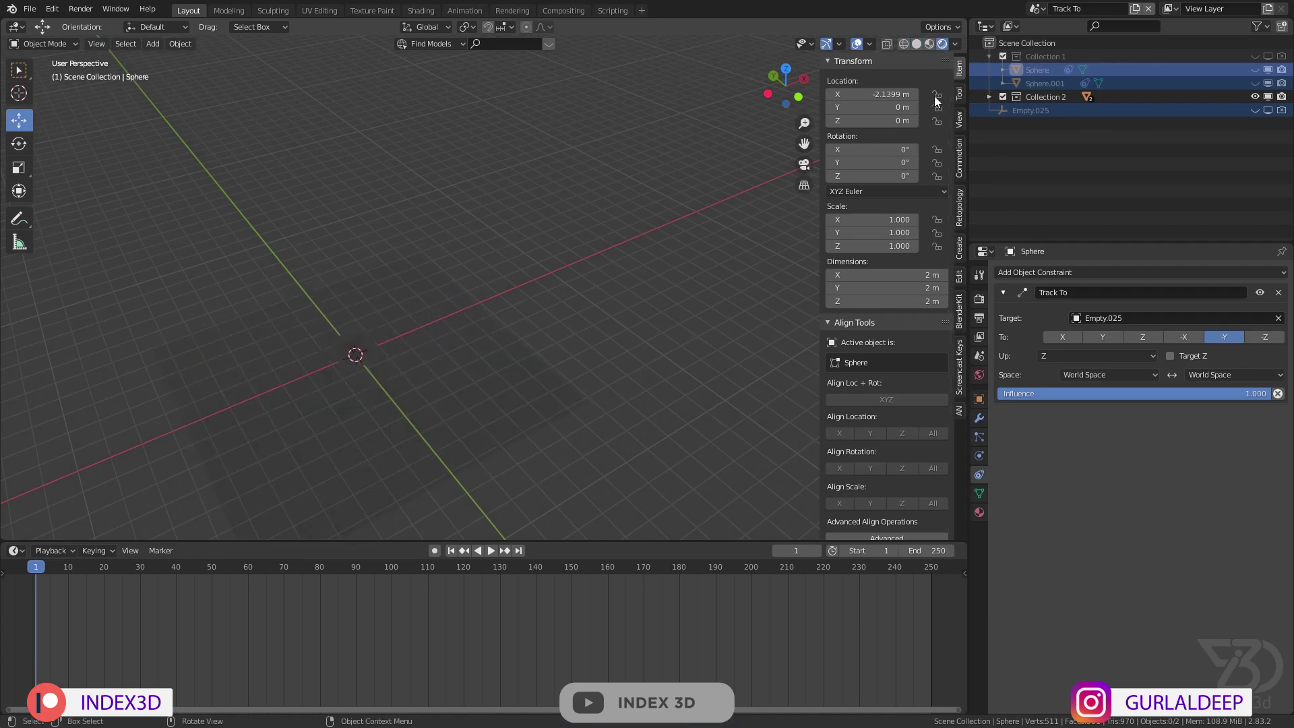
alt+middle_drag(675, 151, 506, 269)
key(shift+a)
mouse_move(504, 265)
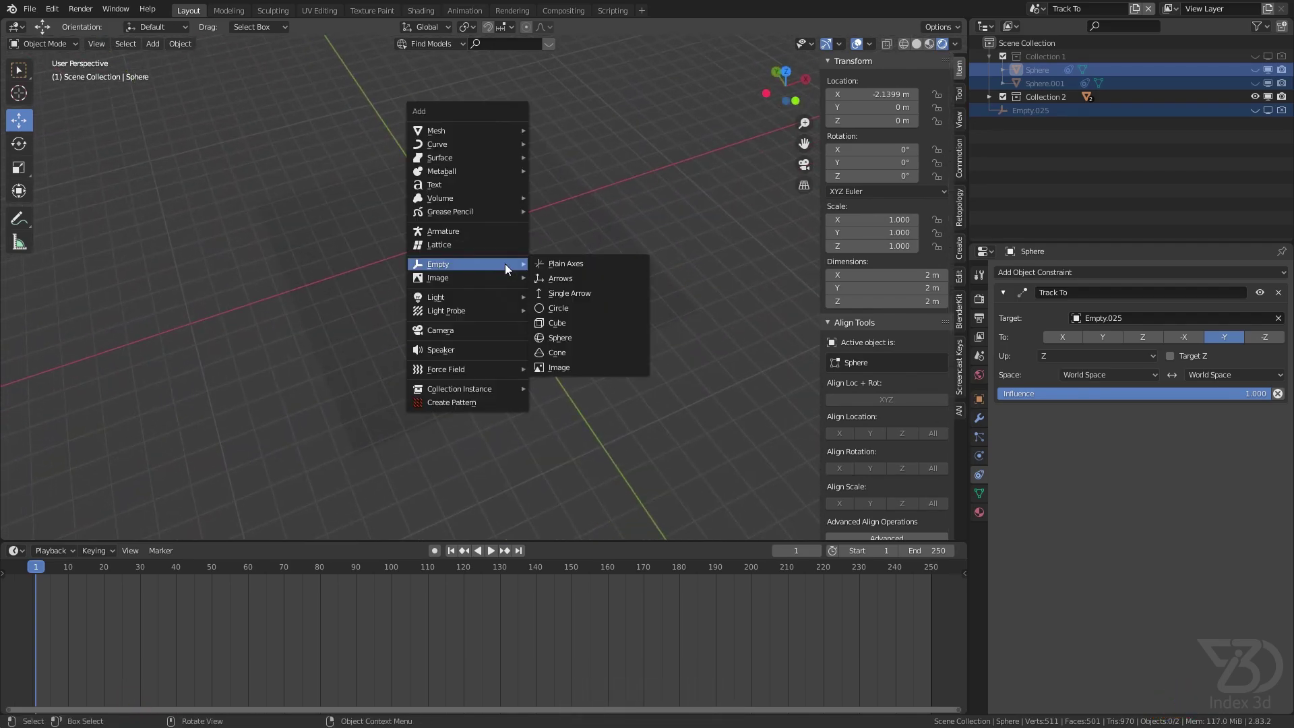
mouse_move(459, 298)
click(563, 341)
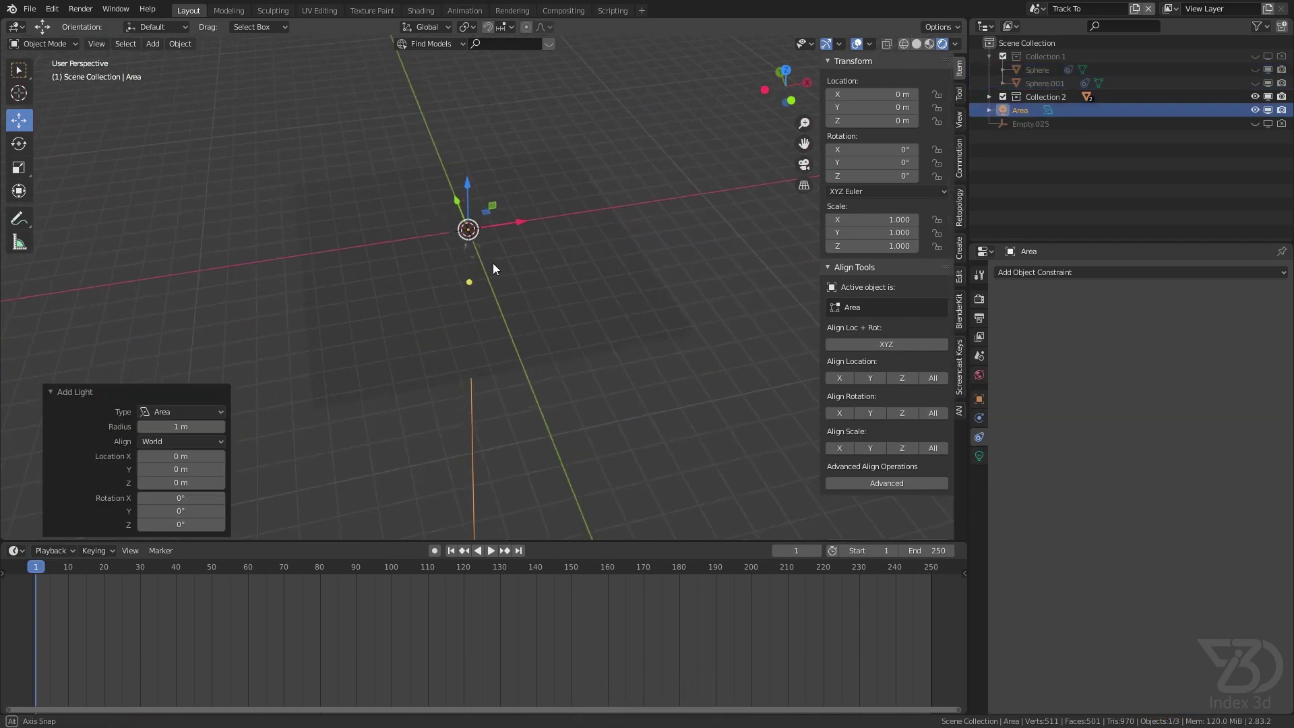
key(g)
key(z)
click(486, 145)
- Try the area light's power at 1000 W and 500 W, save the file, and settle on 100 W
click(979, 456)
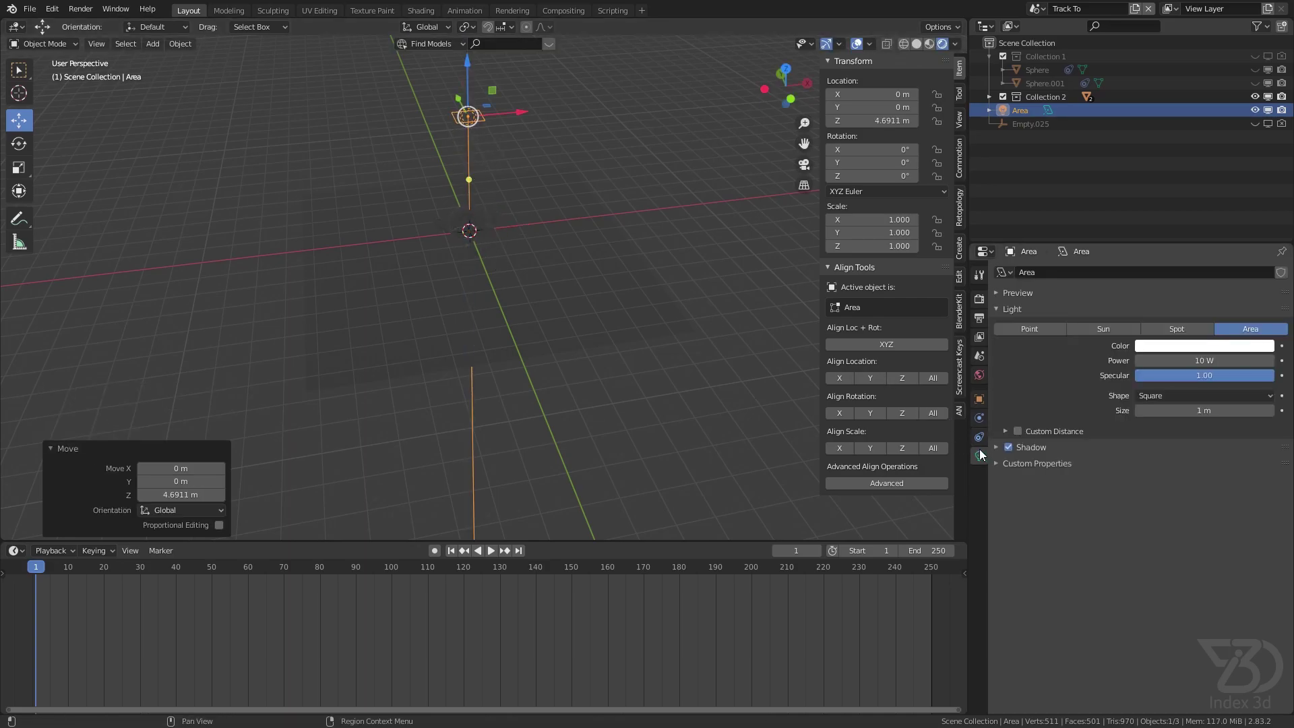
click(1192, 364)
text(1000)
key(Return)
key(ctrl+s)
click(1195, 364)
text(50)
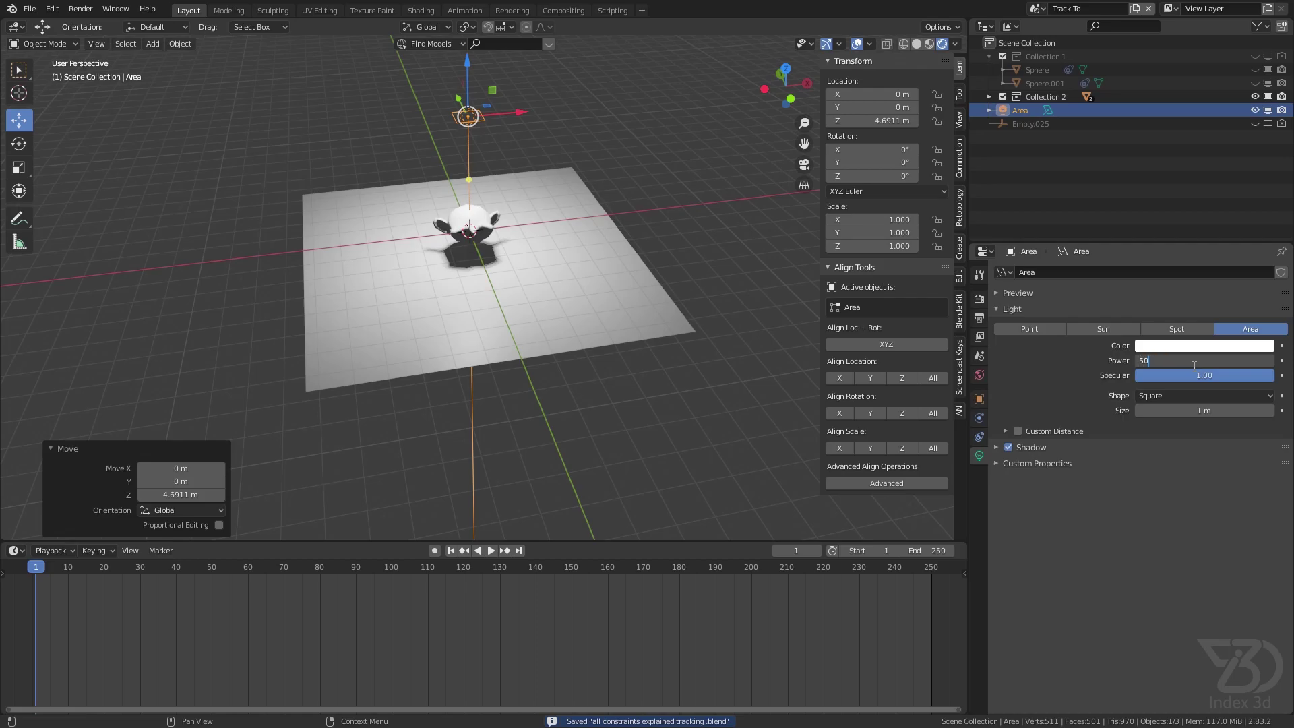
text(0)
key(Return)
click(1197, 365)
text(10)
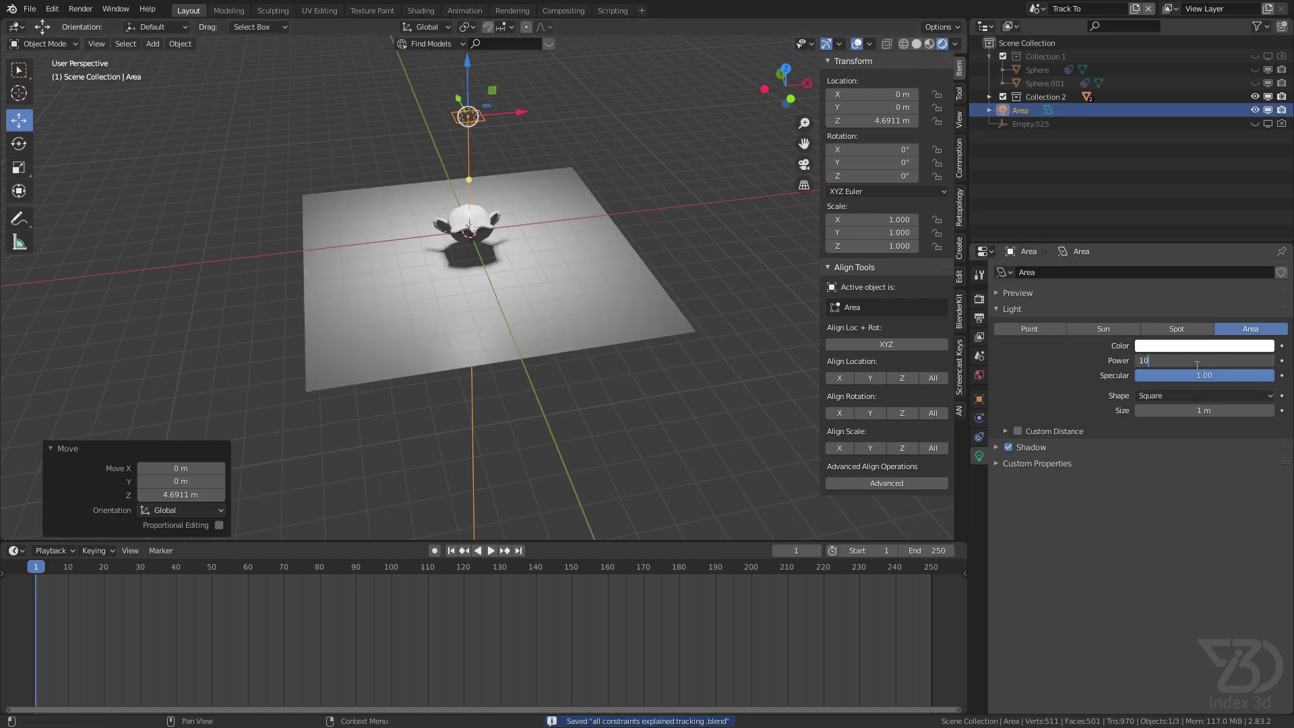
text(0)
key(Return)
- Move the area light about 6.39 m along X, away from the monkey head
shift+middle_drag(566, 236, 479, 326)
drag(507, 259, 654, 241)
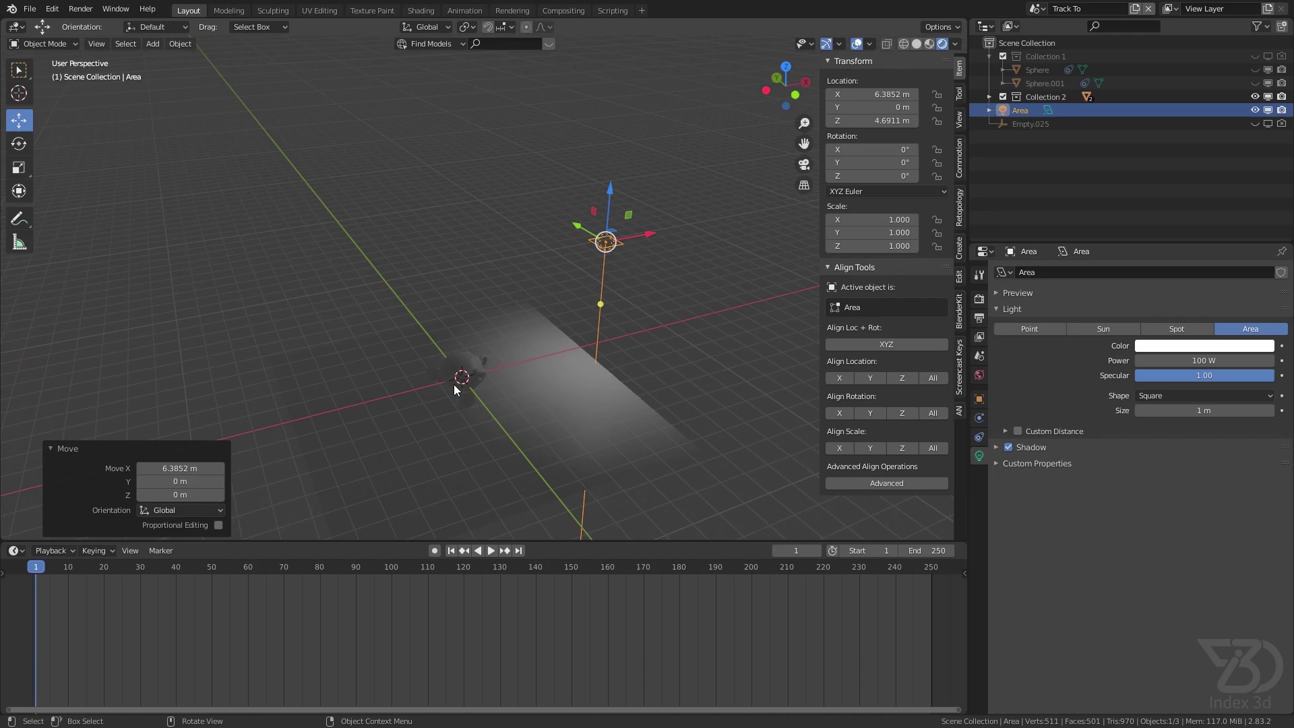
shift+middle_drag(551, 368, 543, 307)
- Add a Track To constraint to the area light with Suzanne as its target
click(979, 436)
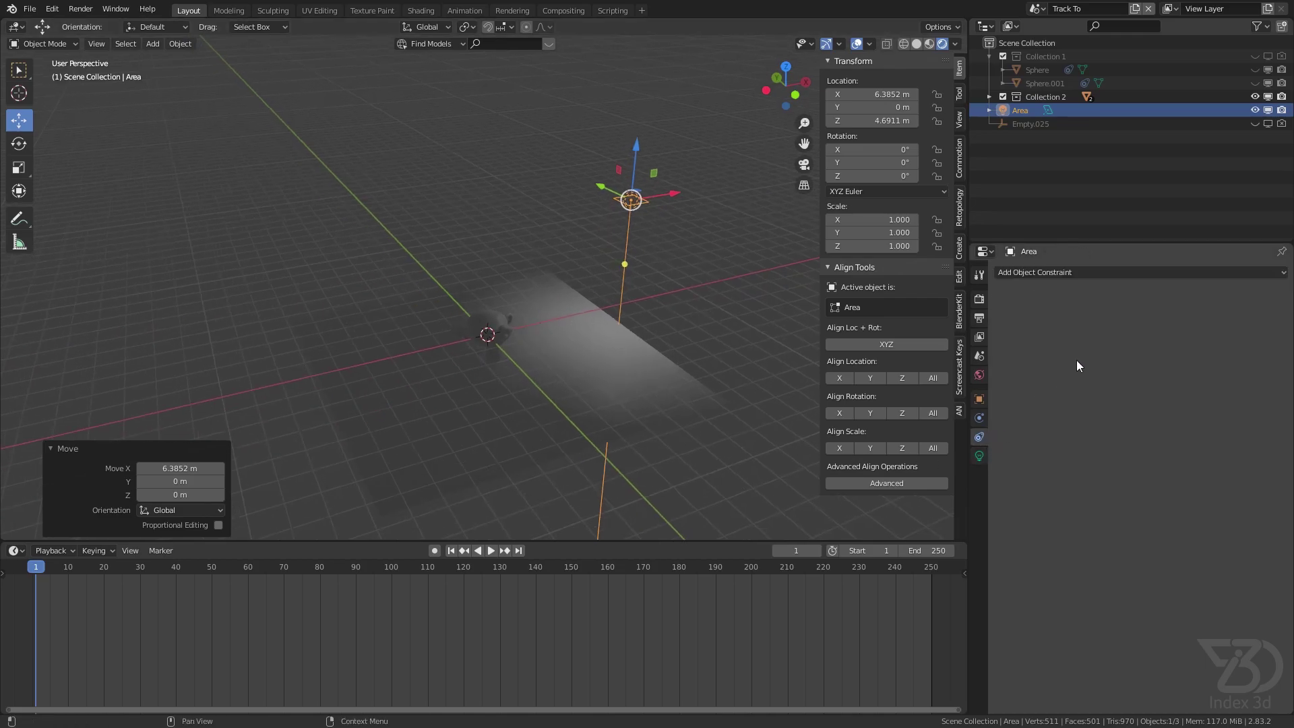
click(1137, 272)
click(1160, 362)
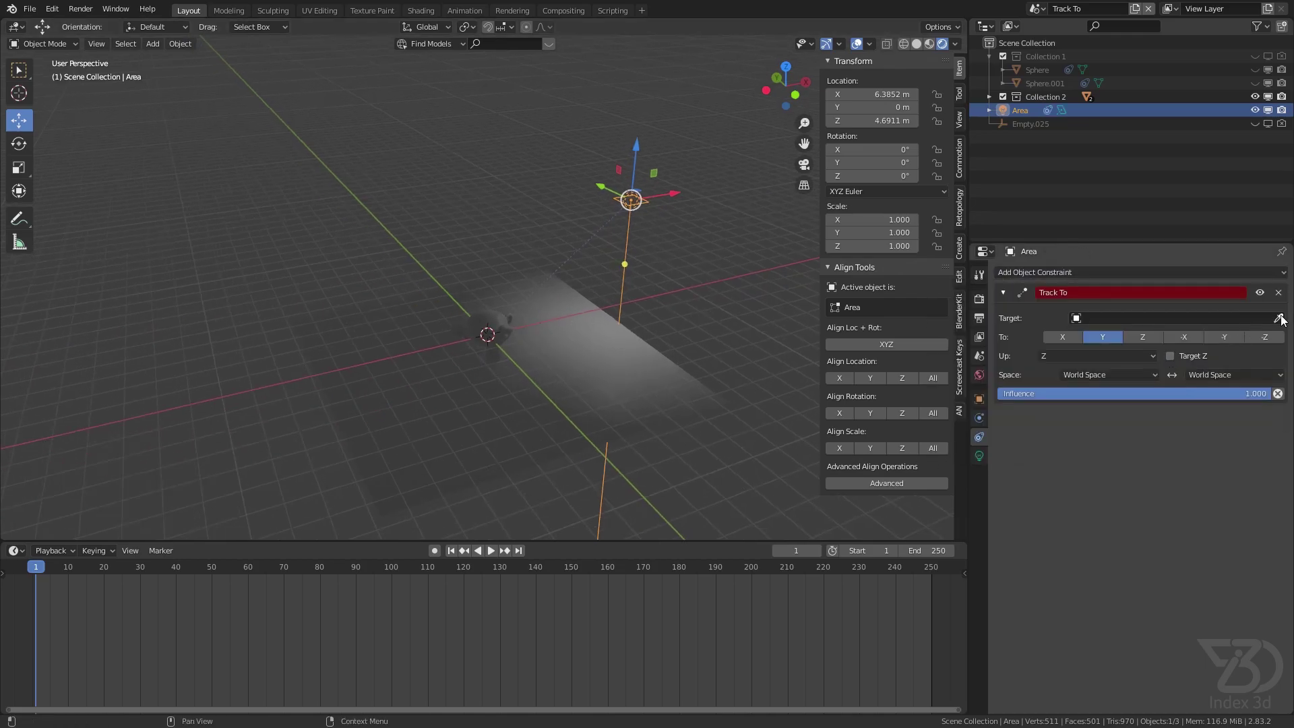
click(494, 325)
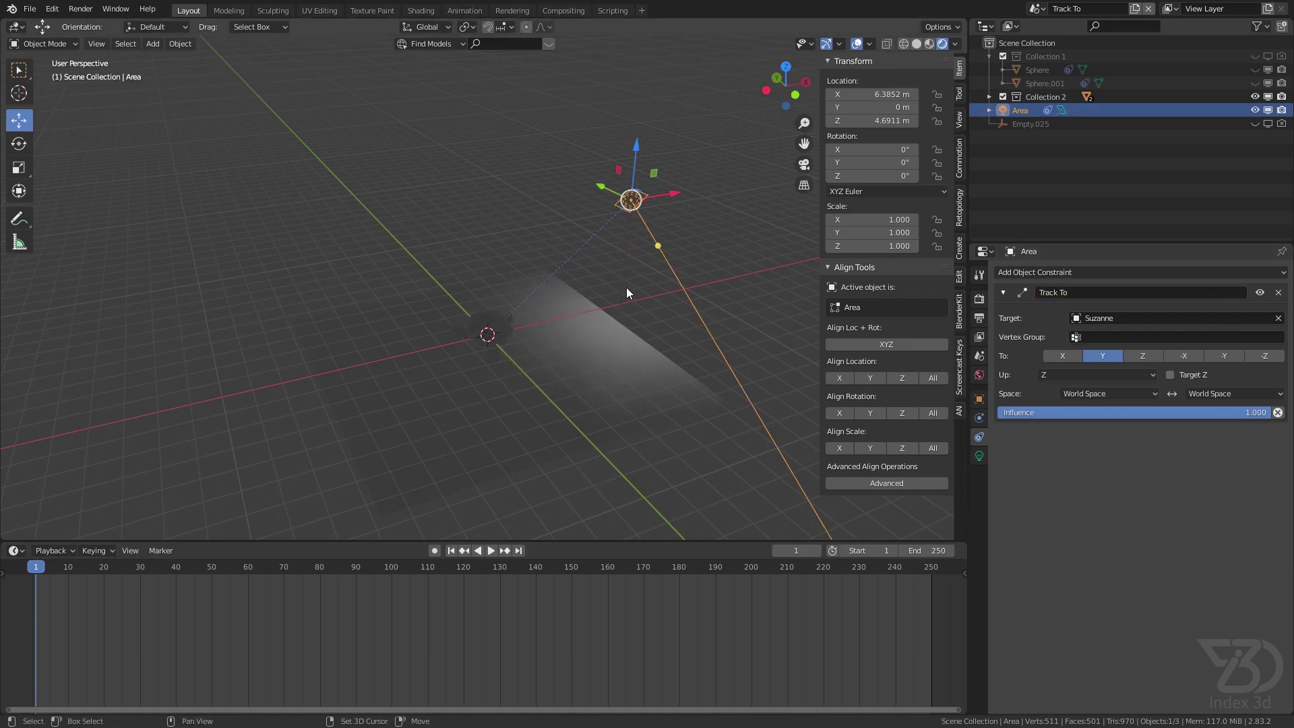
- Set the area light's Track To constraint to Up axis Y and tracking axis -Z
shift+middle_drag(625, 289, 608, 286)
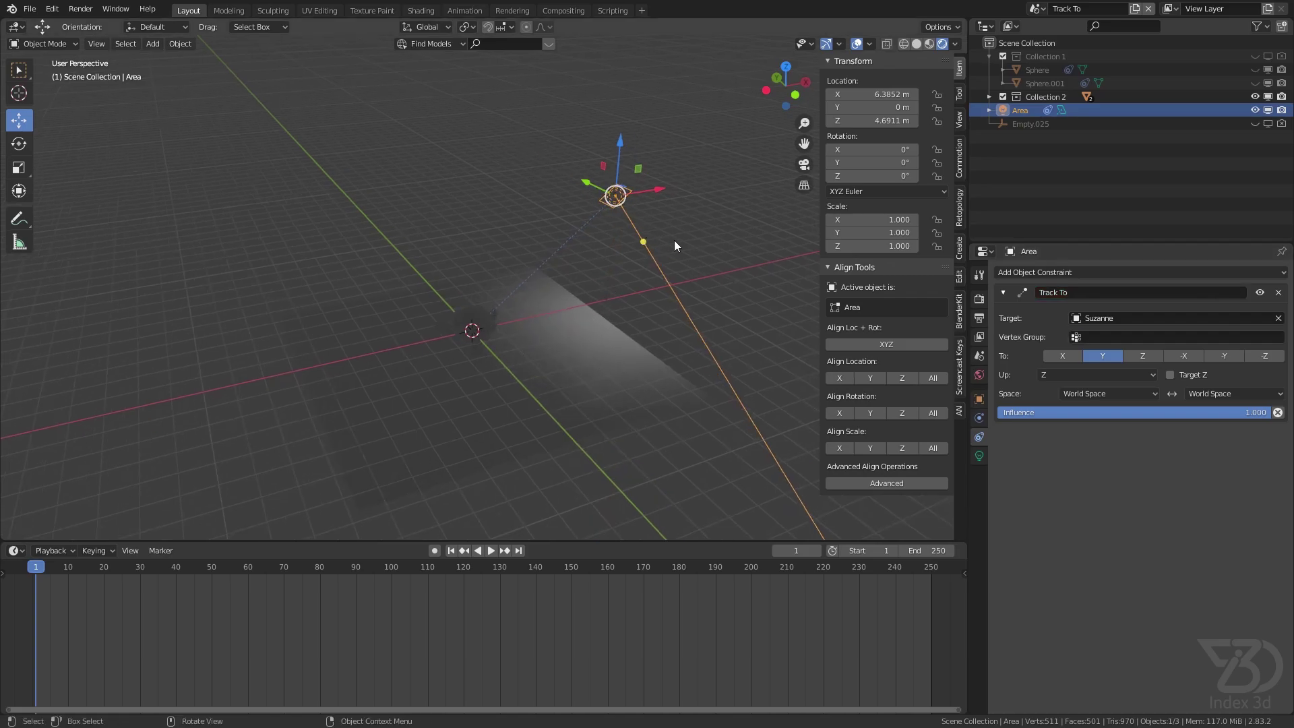
click(1067, 374)
click(1062, 406)
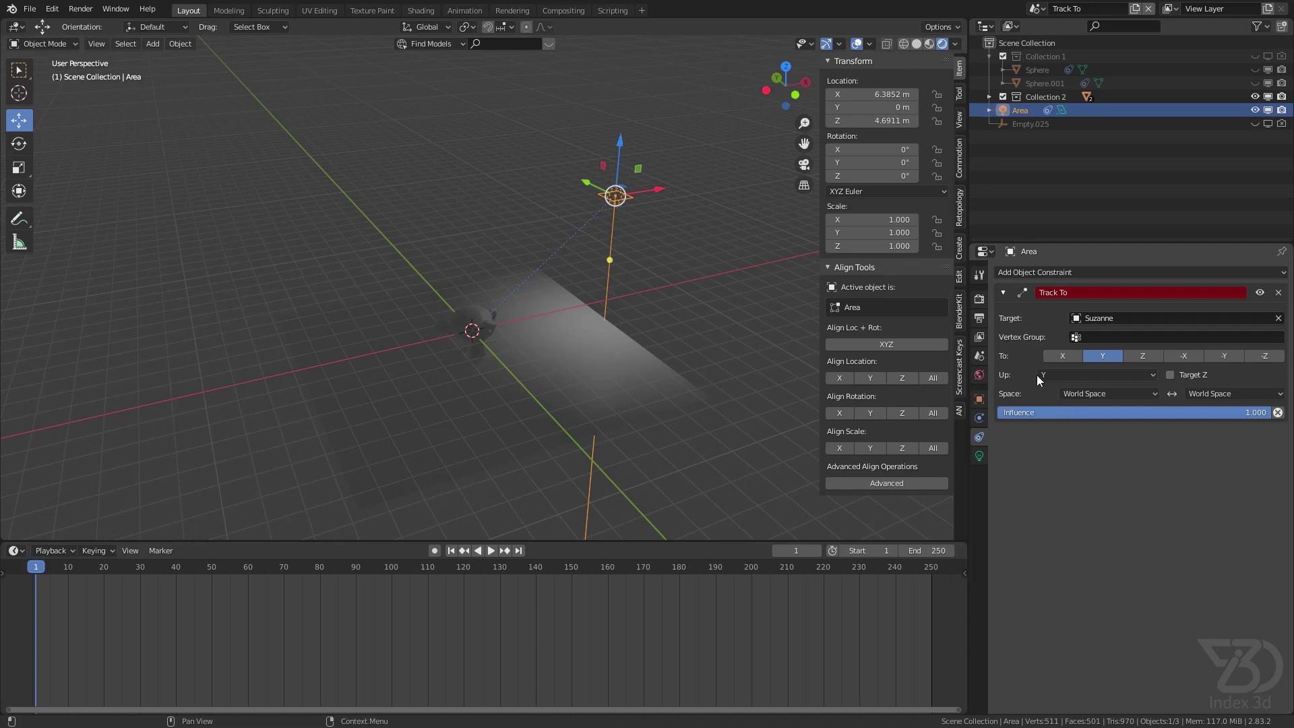
click(1265, 356)
- Move the area light about -11.41 m along X to the other side of the monkey head
middle_drag(586, 316, 433, 335)
drag(630, 236, 374, 330)
middle_drag(462, 347, 216, 256)
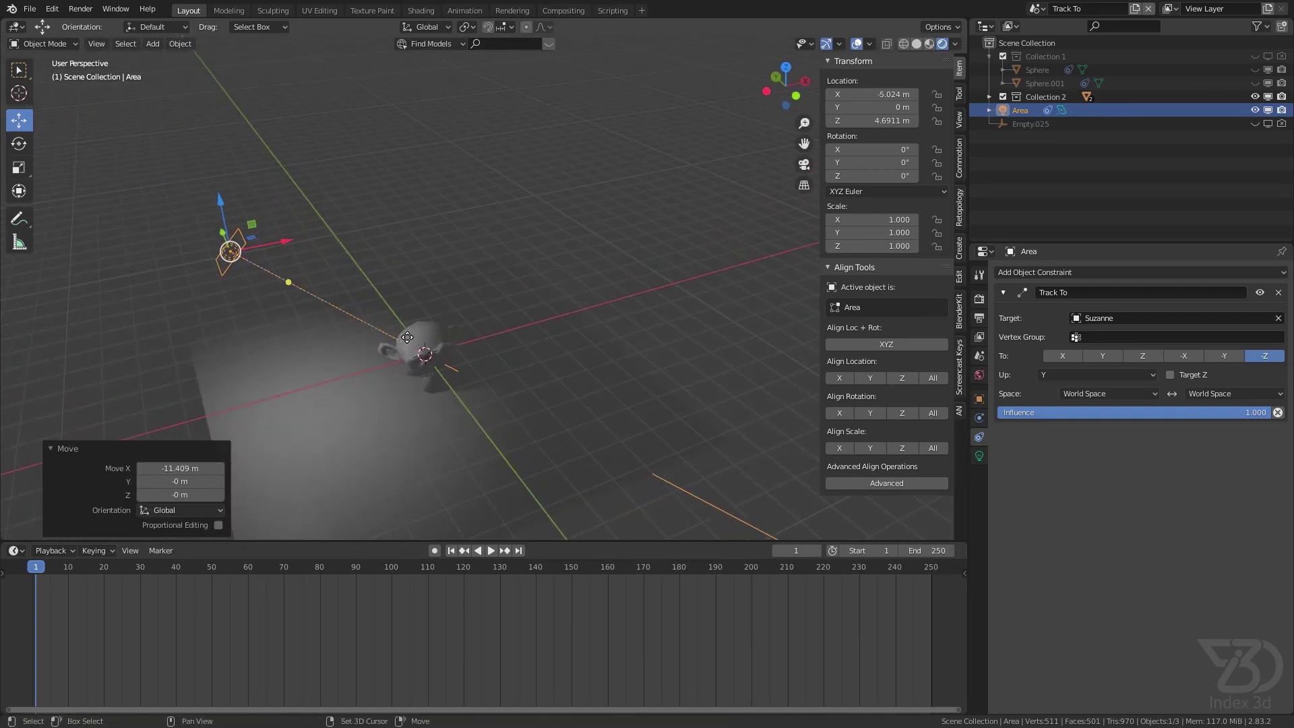
- Duplicate the area light, reposition the copy freely, and move it about 11.54 m along Y
key(shift+d)
click(401, 180)
key(r)
drag(427, 189, 278, 103)
middle_drag(277, 104, 447, 163)
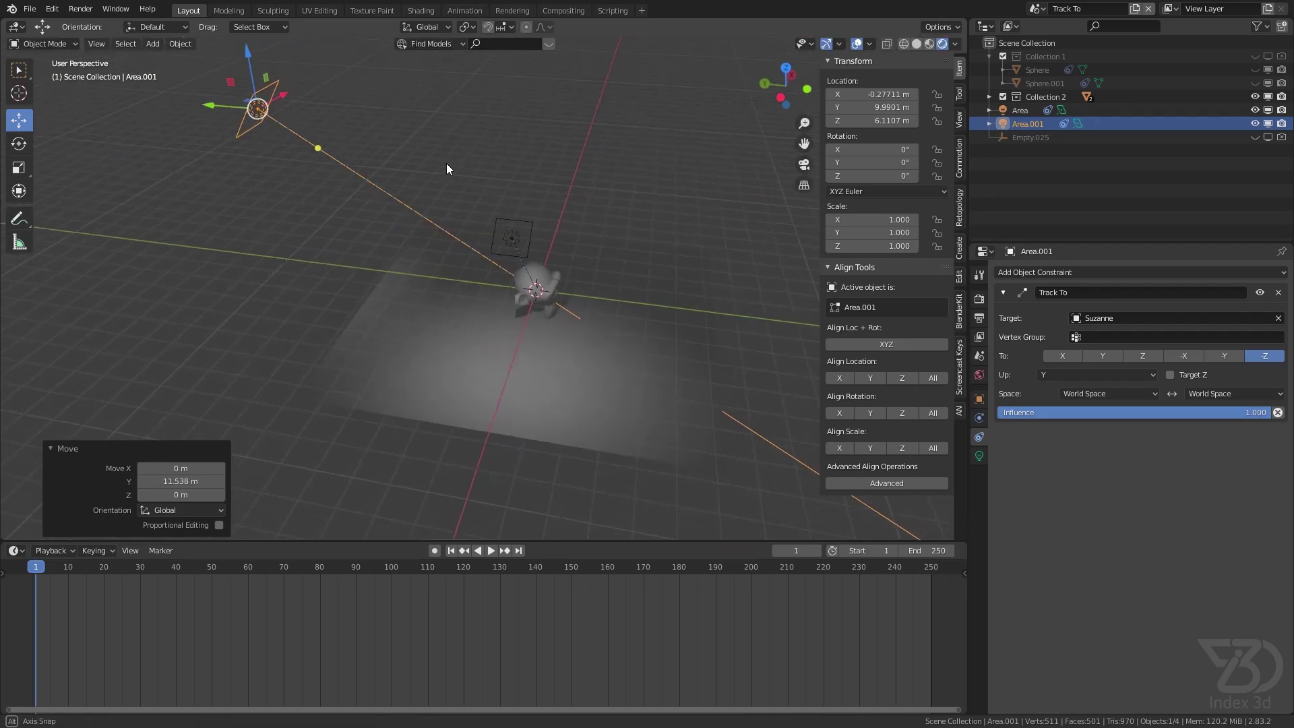
- Duplicate the second area light and move the new copy about -15.92 m along Y
key(shift+d)
key(y)
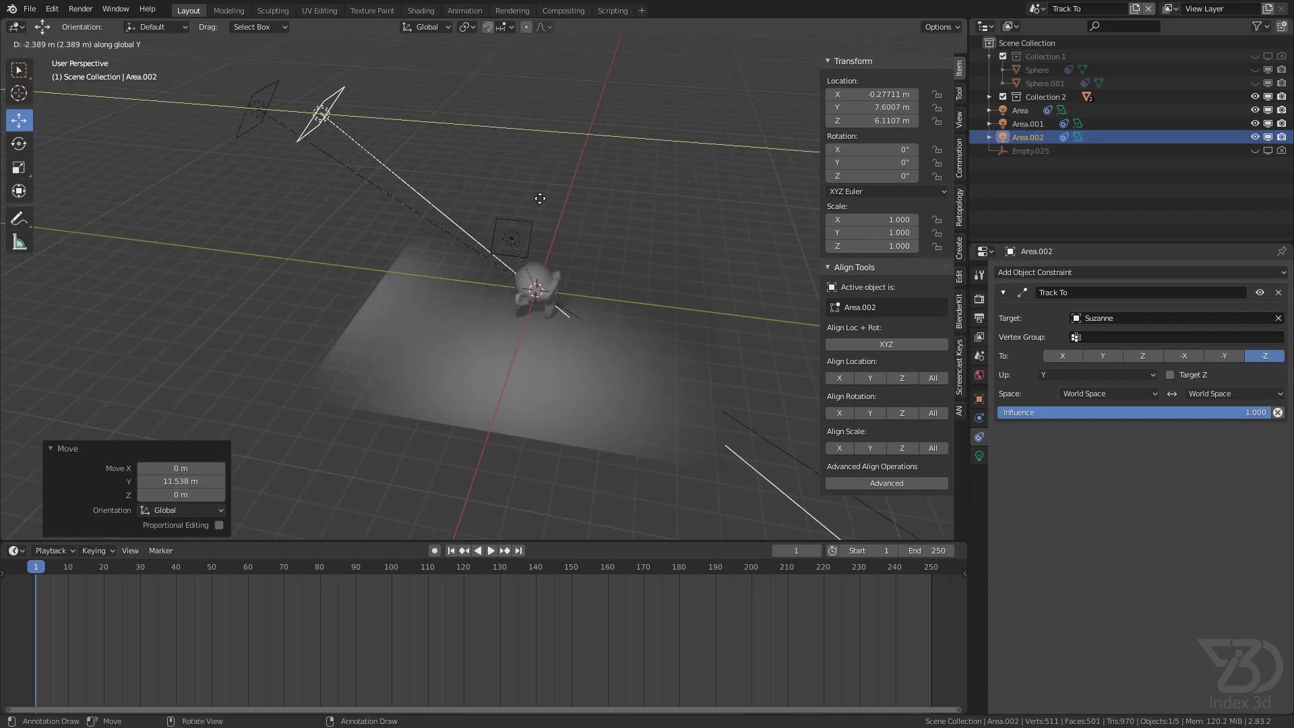
click(592, 280)
middle_drag(591, 280, 382, 263)
- Add a camera at the origin and clear its rotation
middle_drag(507, 267, 556, 394)
key(shift+a)
mouse_move(528, 353)
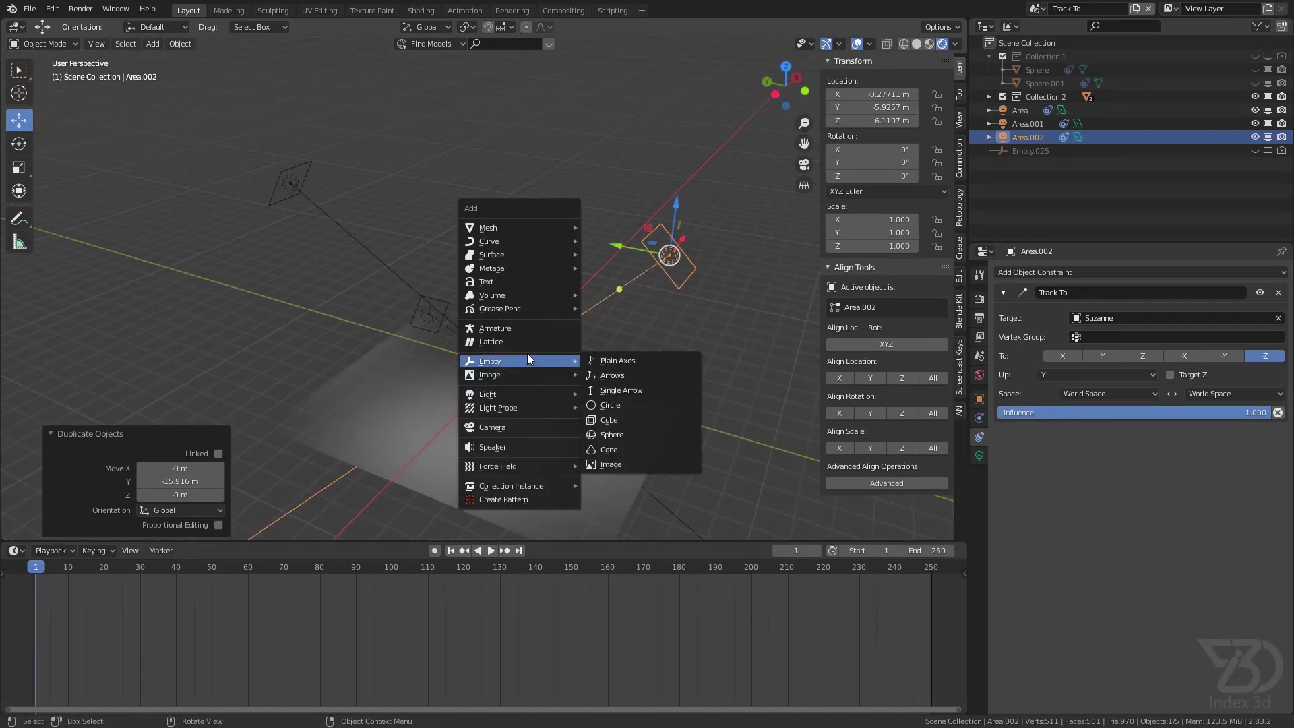
click(503, 432)
middle_drag(503, 431, 439, 380)
key(alt+r)
- Raise the camera about 8.33 m along Z, save the file, and move the camera about -9.68 m along Y
key(g)
key(x)
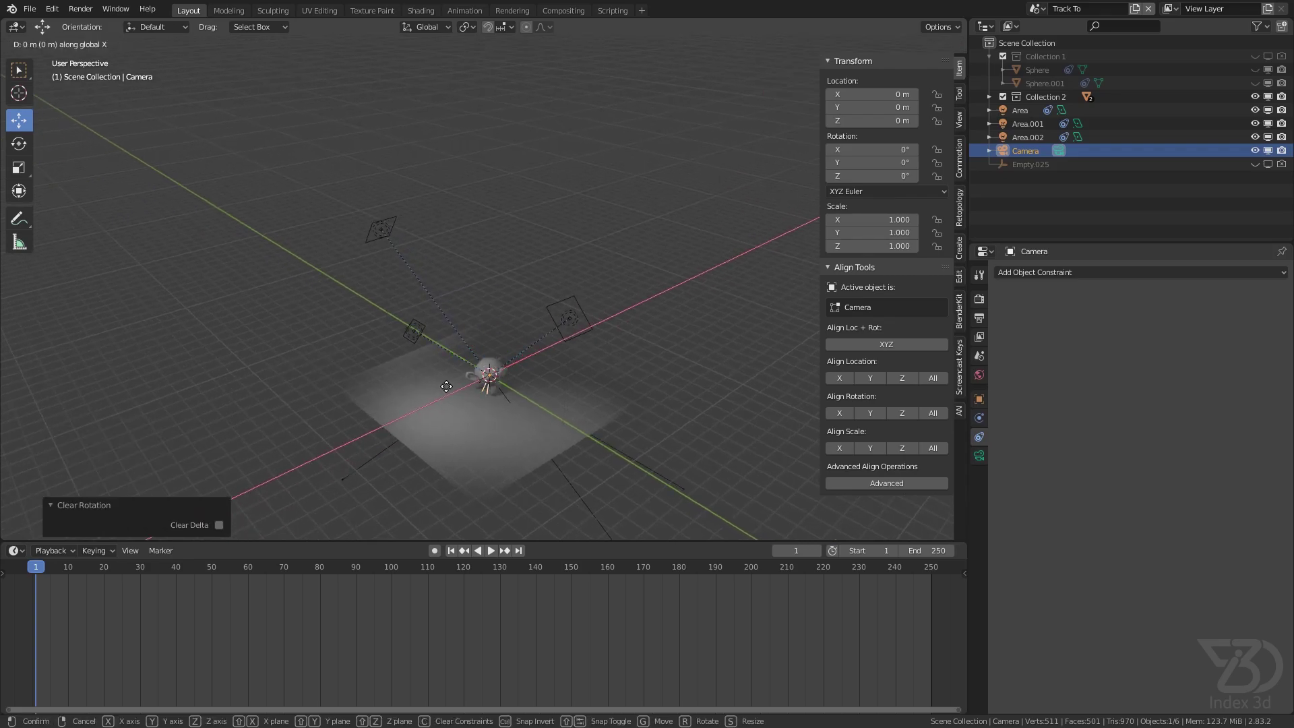
key(z)
click(448, 232)
key(ctrl+s)
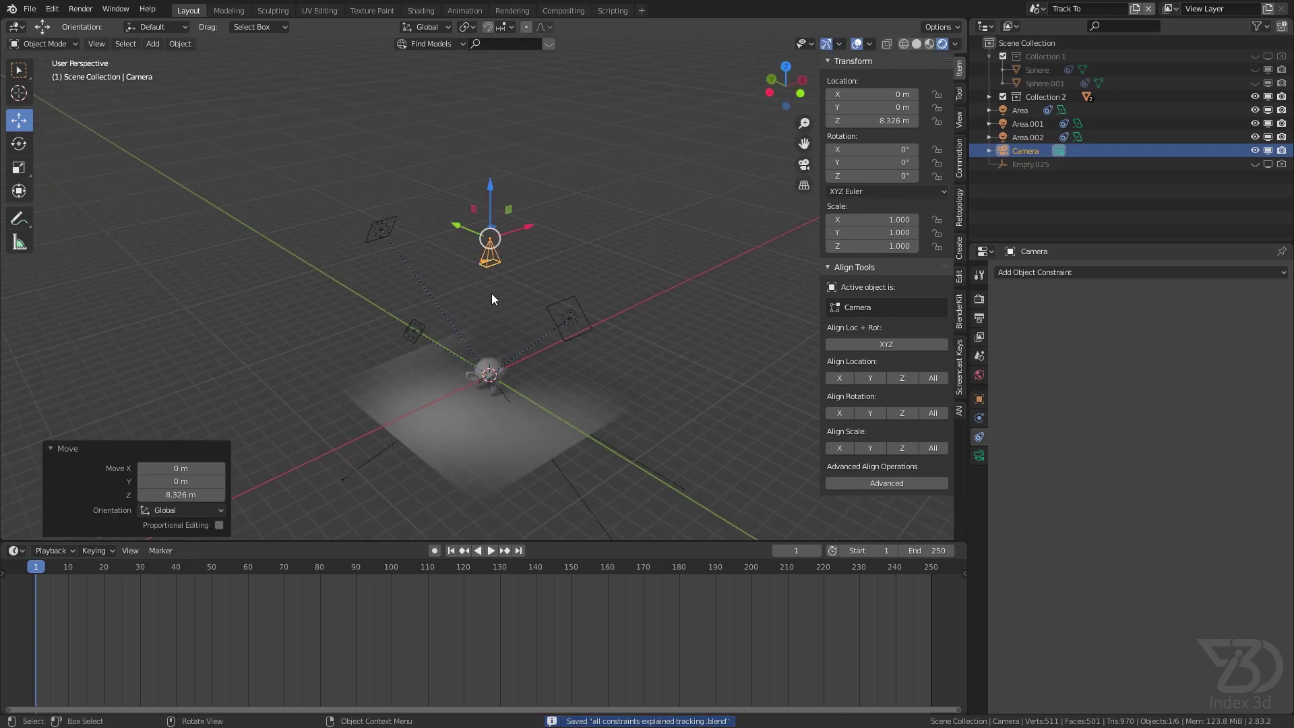
key(g)
key(y)
click(664, 305)
- Add a Track To constraint to the camera with Suzanne as its target
click(1085, 273)
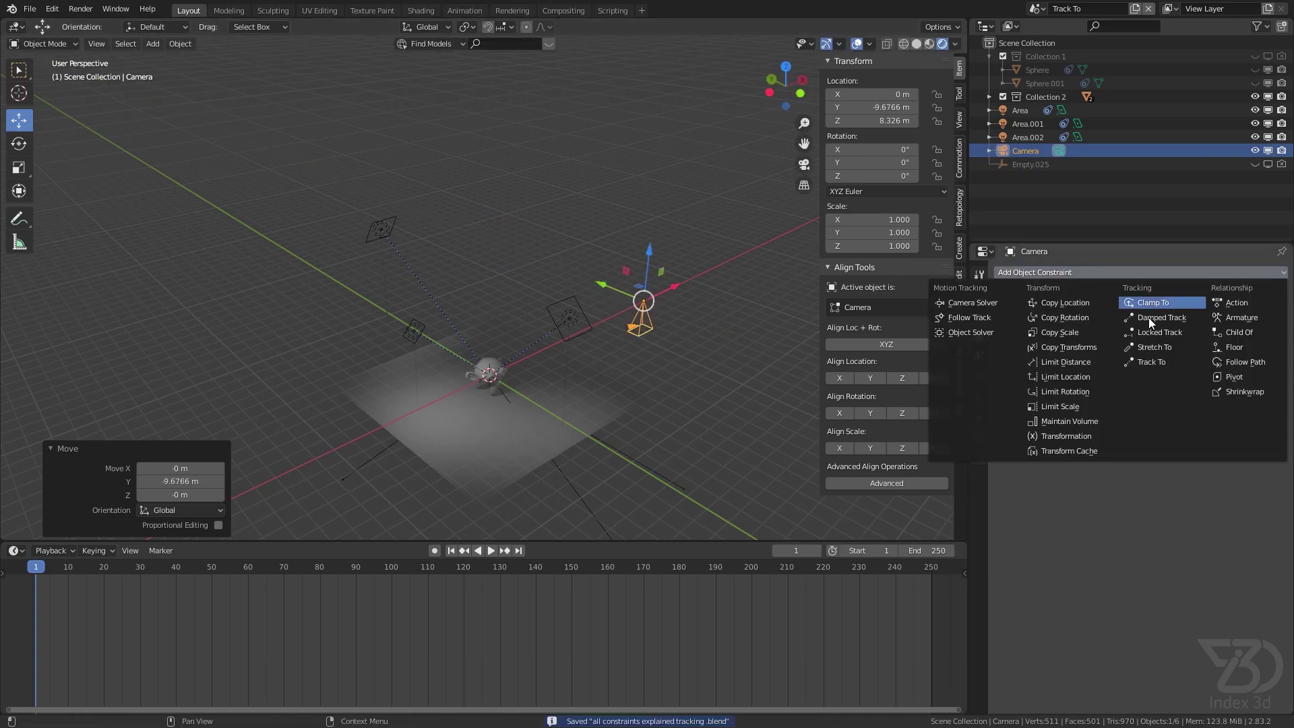
click(1178, 349)
click(1280, 317)
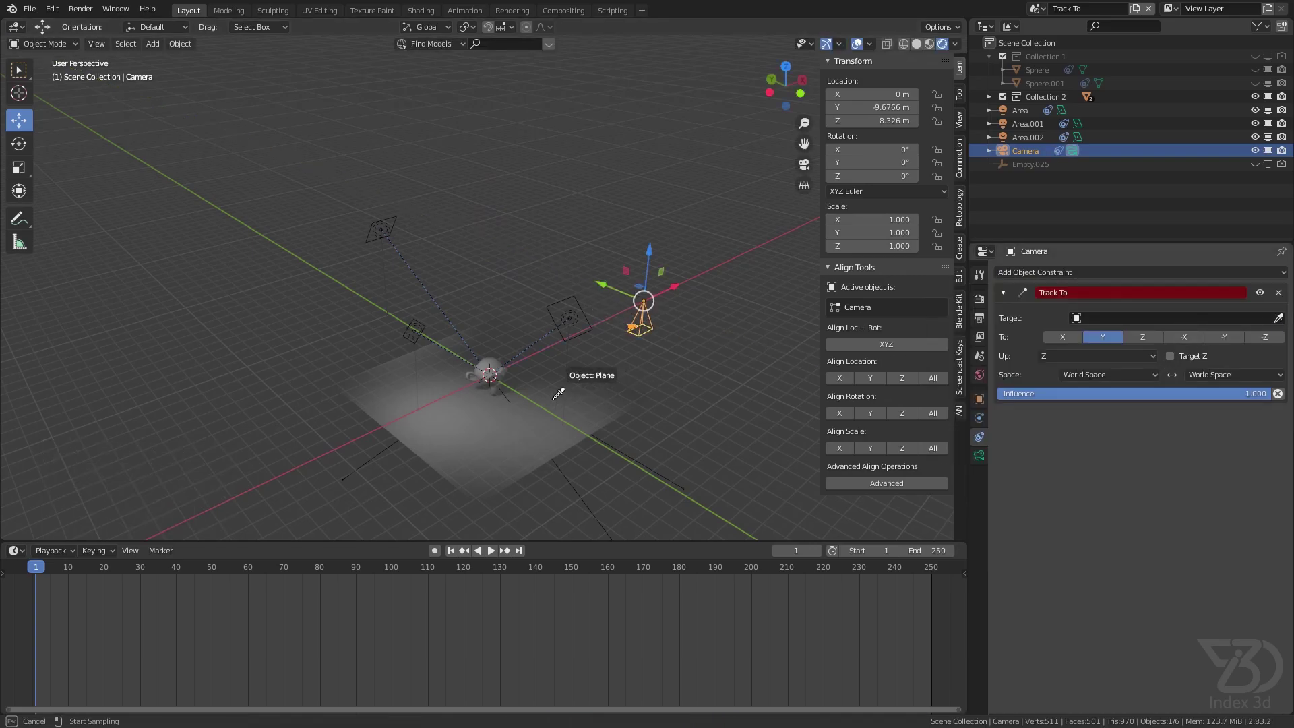
click(490, 372)
scroll(639, 327, up, 3)
scroll(639, 321, down, 3)
- Try the camera's Track To constraint with Y up, and with X as both the tracking and up axis
click(1052, 375)
click(1070, 403)
scroll(599, 347, up, 3)
scroll(600, 347, up, 2)
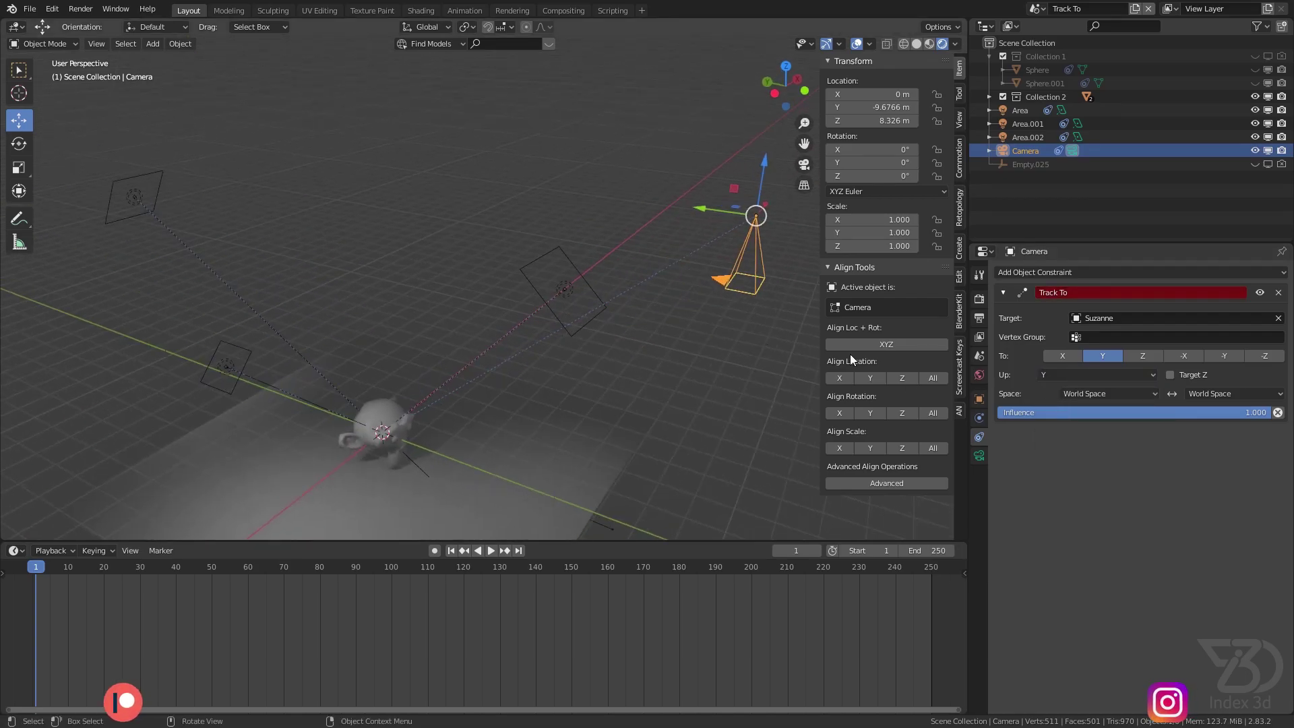
click(1184, 356)
click(1062, 356)
middle_drag(637, 239, 687, 236)
click(1083, 375)
click(1087, 392)
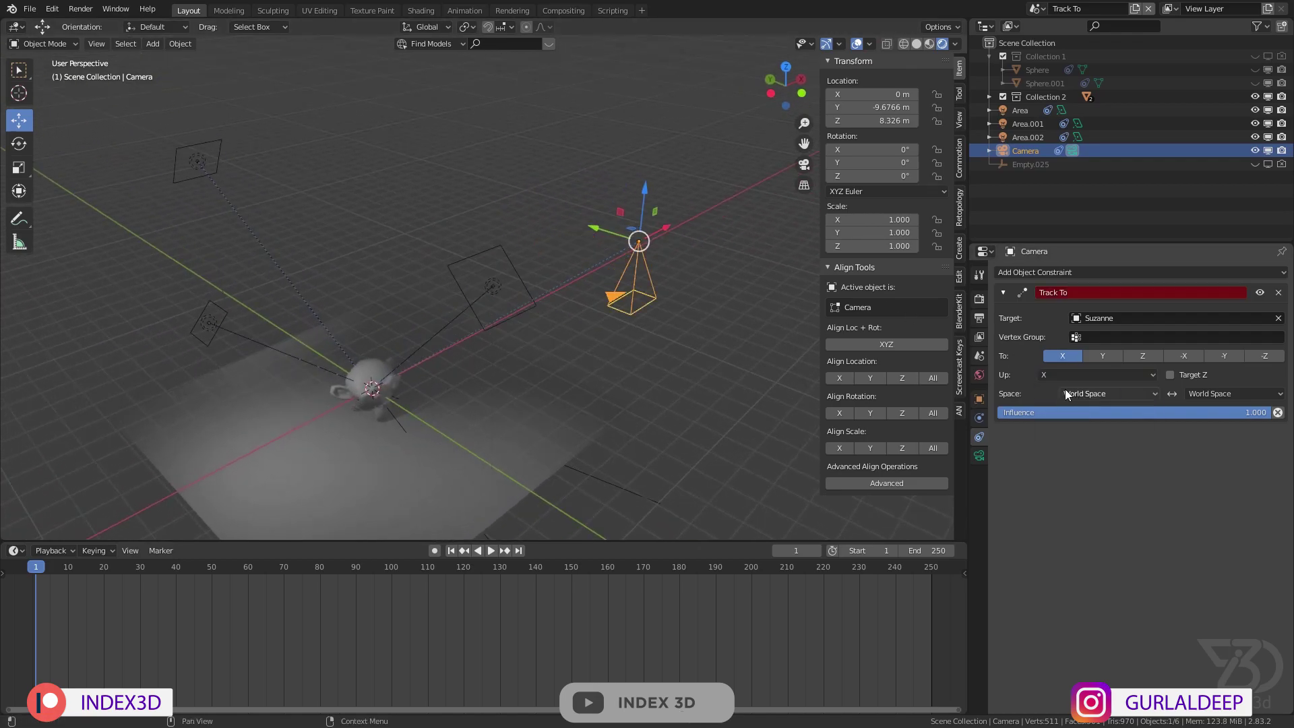
- Try Y and -Z as the constraint's tracking axis and look through the camera to check its orientation
click(1103, 356)
middle_drag(805, 300, 729, 289)
click(1265, 356)
middle_drag(645, 345, 569, 310)
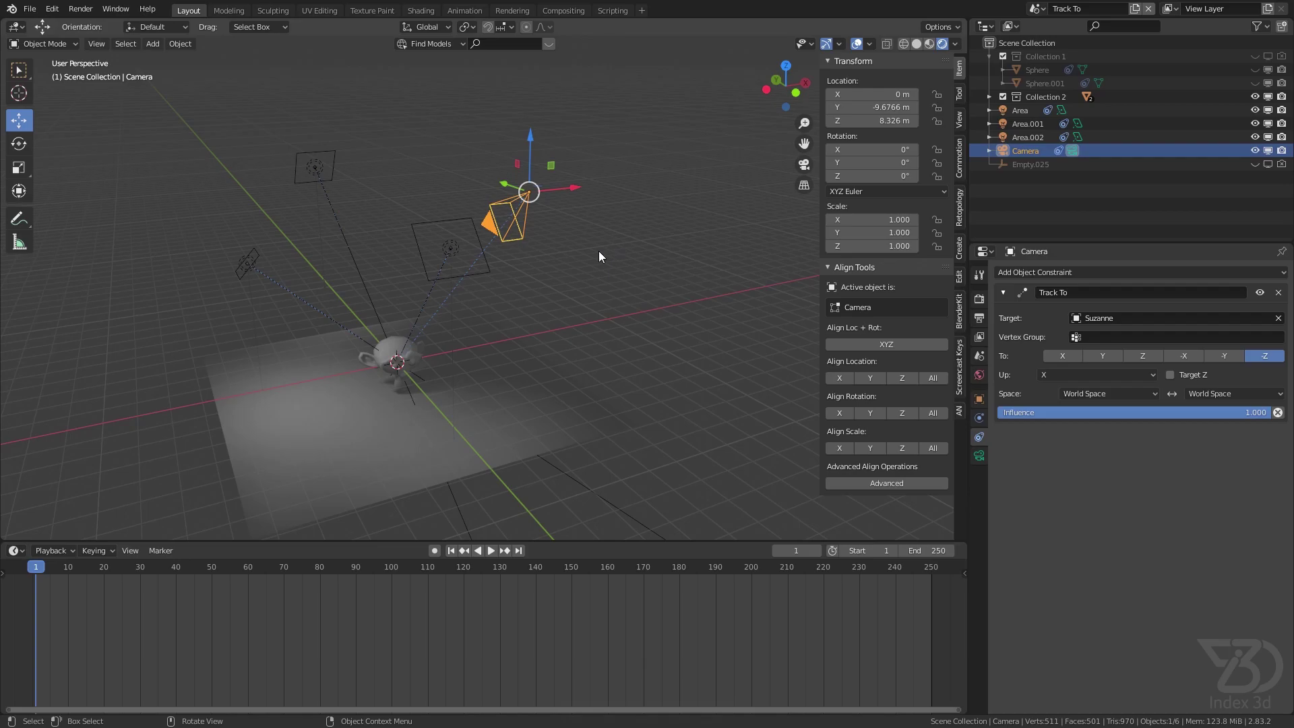
key(KP_0)
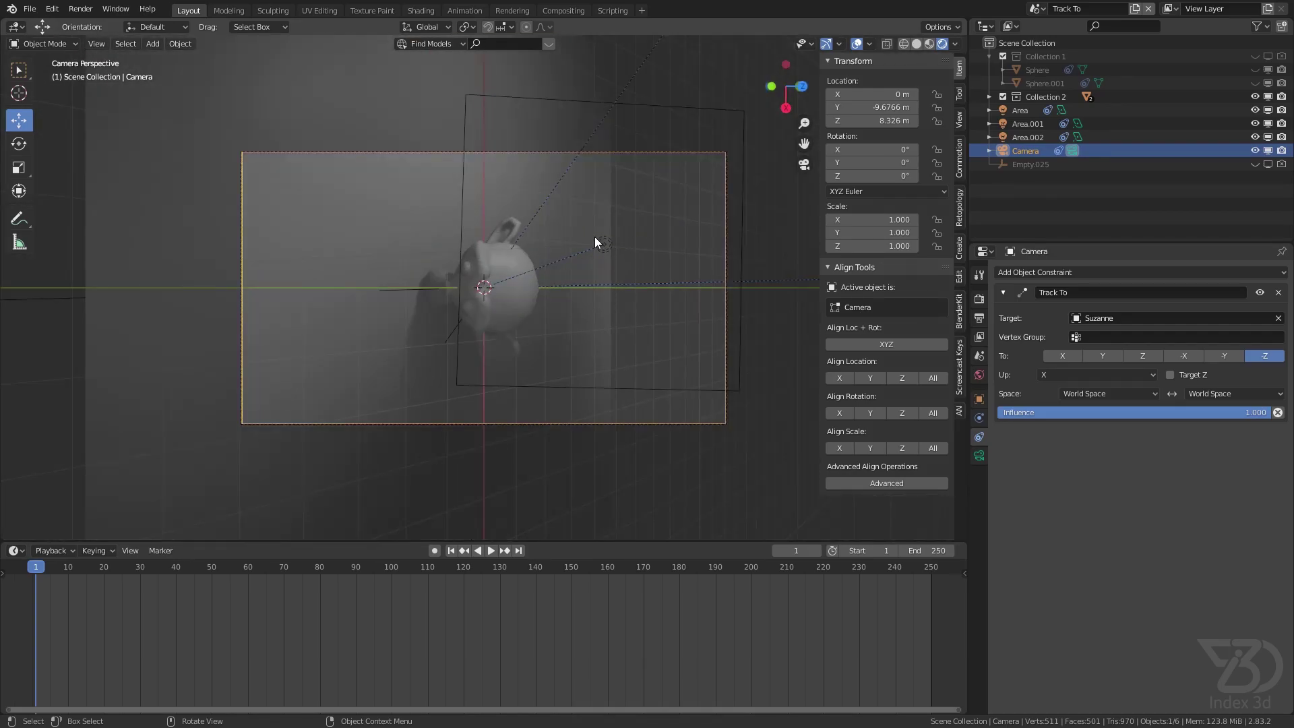
drag(863, 163, 889, 163)
key(Escape)
key(KP_0)
- Replace the camera with a new one at the origin and clear its rotation
key(x)
click(557, 229)
key(shift+a)
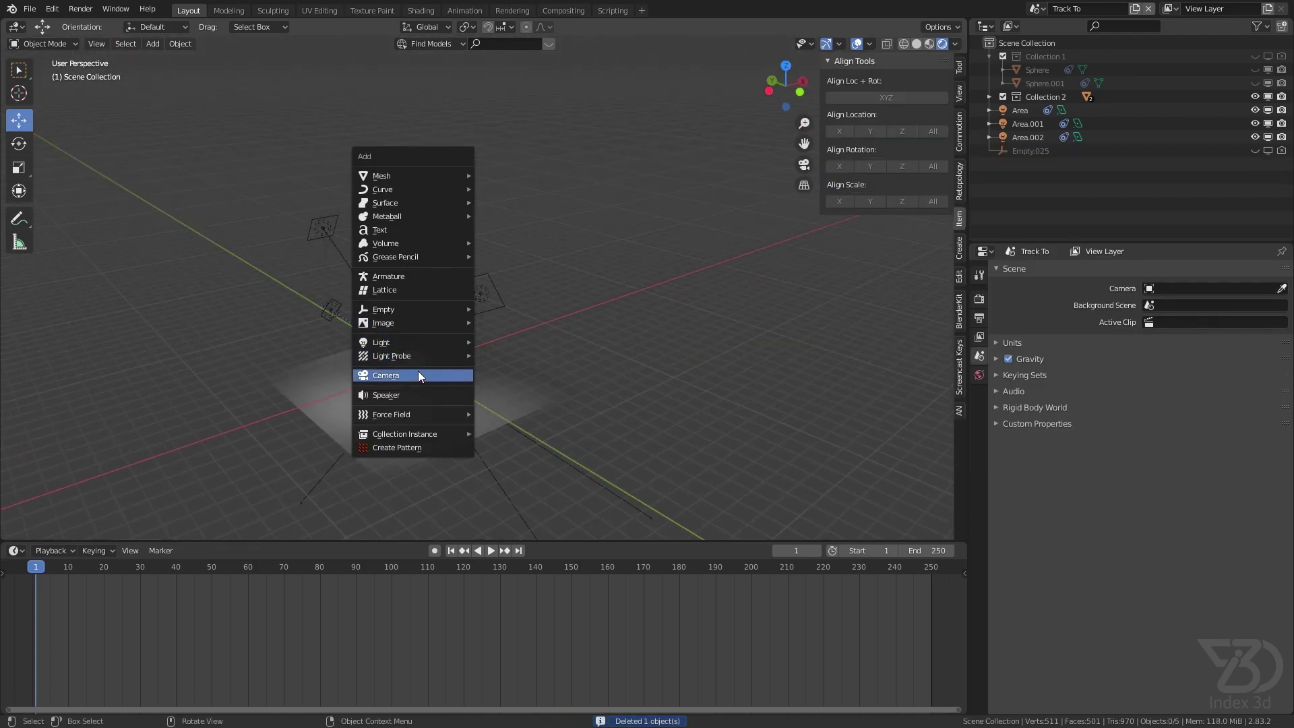
click(421, 375)
key(alt+r)
- Move the new camera about -9.82 m along Y
key(g)
key(x)
right_click(453, 393)
key(g)
key(x)
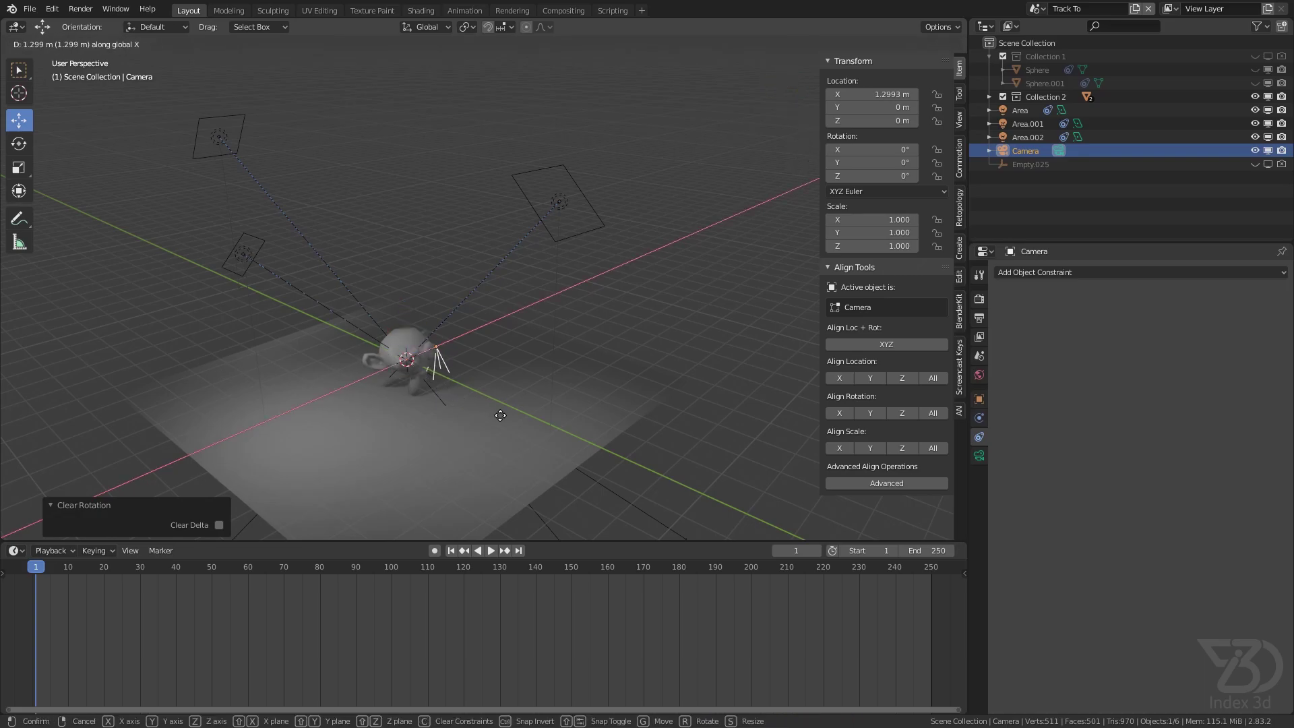
key(y)
click(751, 498)
- Try rotating the camera 90° about X and applying the transform, clear the rotation again, and save the file
shift+middle_drag(750, 498, 548, 322)
key(r)
text(x)
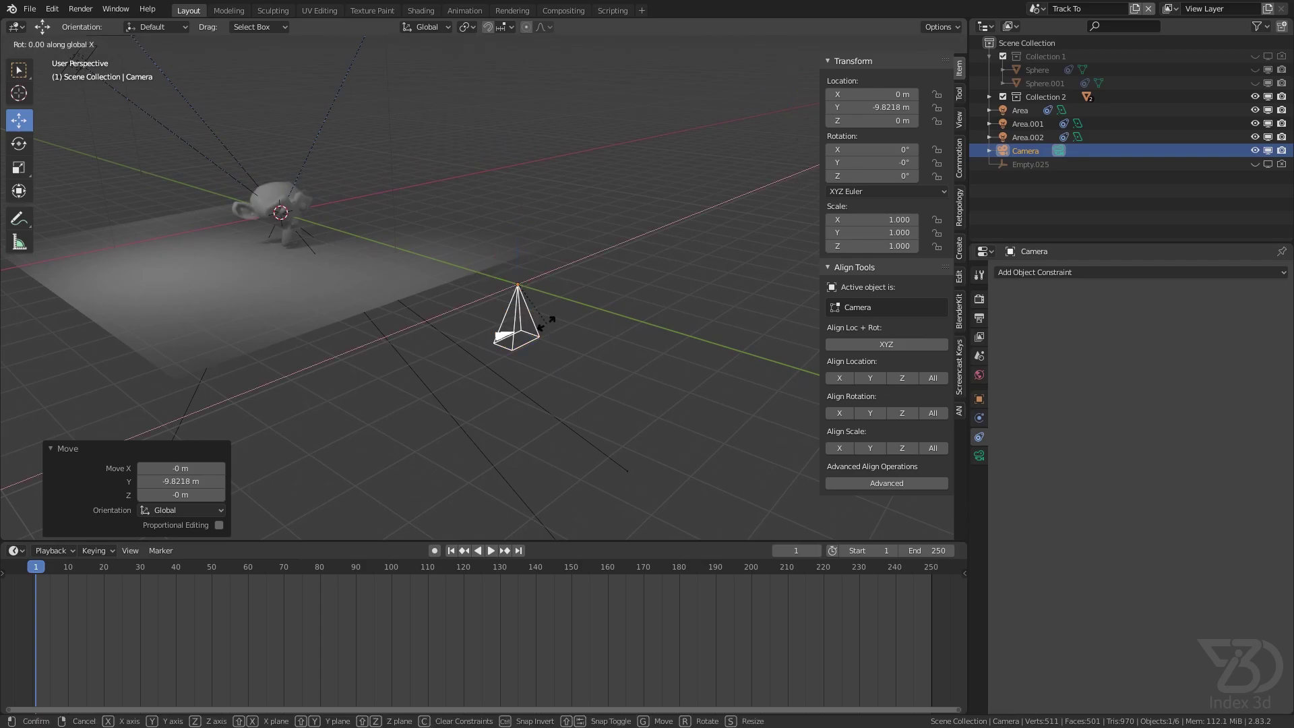
text(90)
key(Return)
key(ctrl+s)
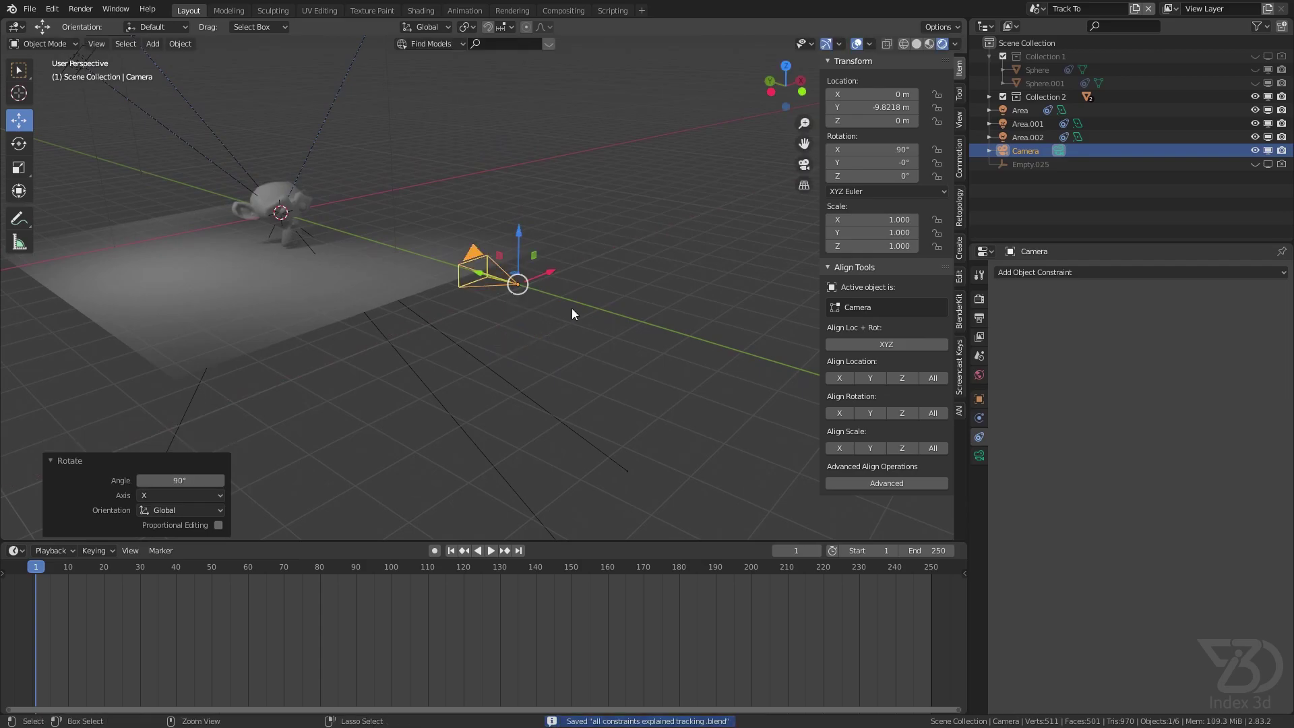
key(ctrl+a)
click(563, 324)
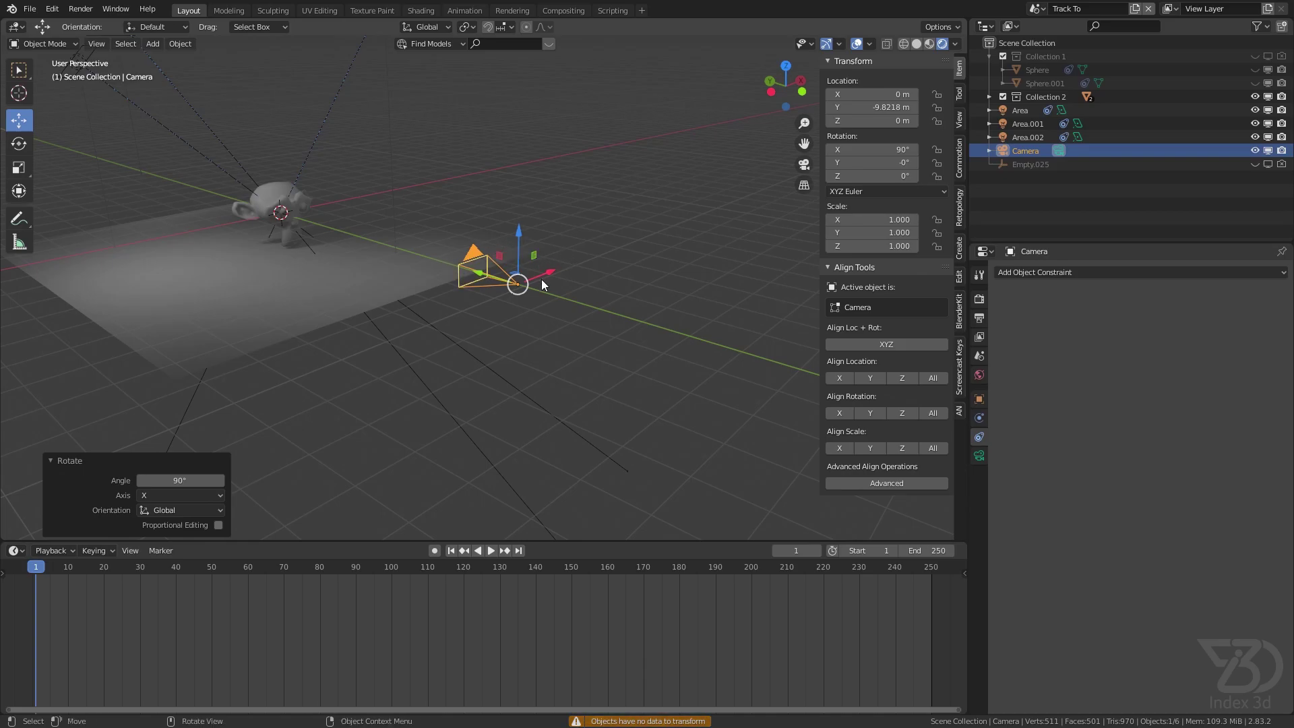
key(alt+r)
key(ctrl+s)
- Add a Track To constraint to the new camera with Suzanne as its target
click(1085, 272)
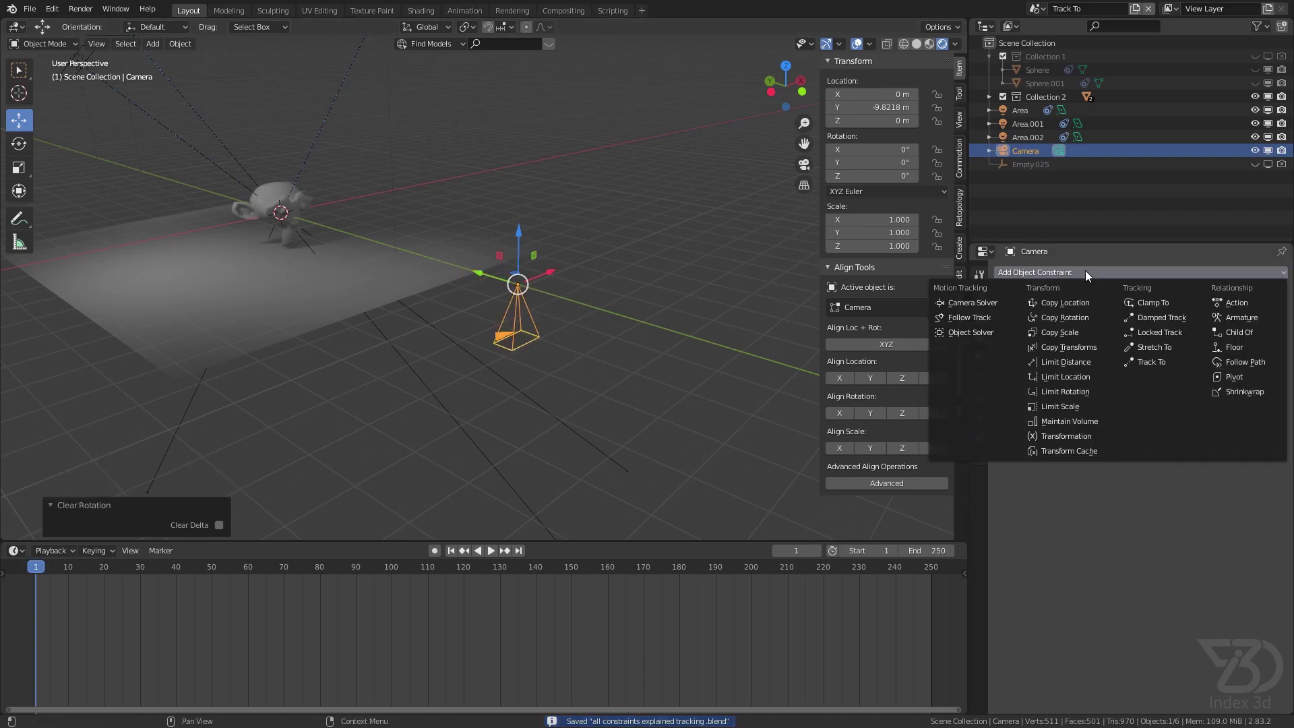
click(1168, 364)
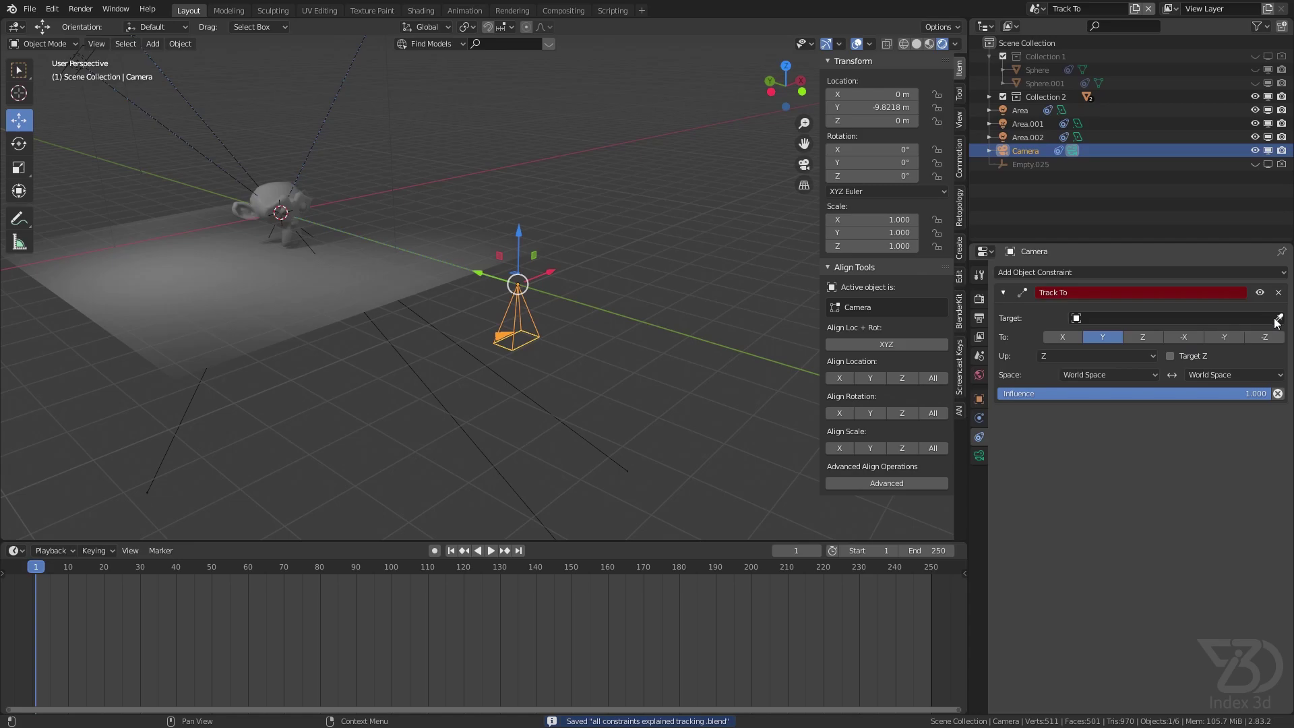
click(294, 197)
shift+middle_drag(552, 325, 538, 348)
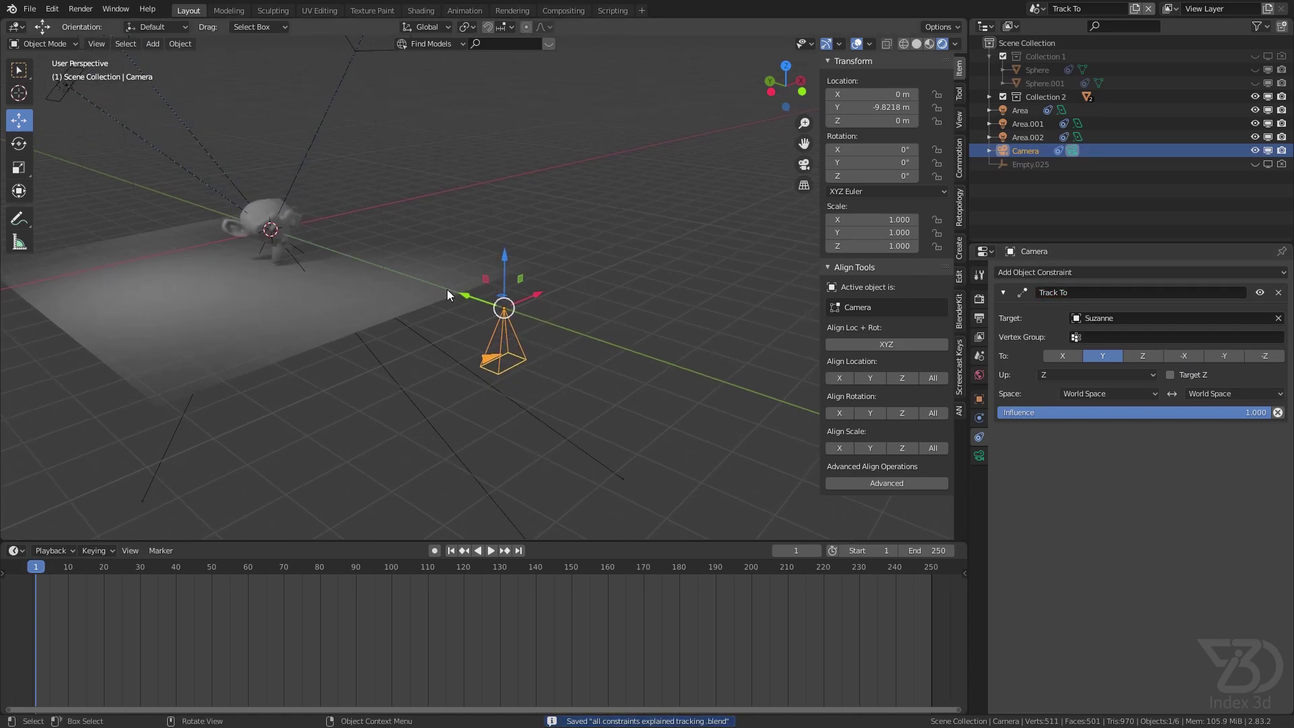
- Set the camera's Track To constraint to track along -Z with Y as the up axis, and save the file
click(1078, 375)
click(1063, 406)
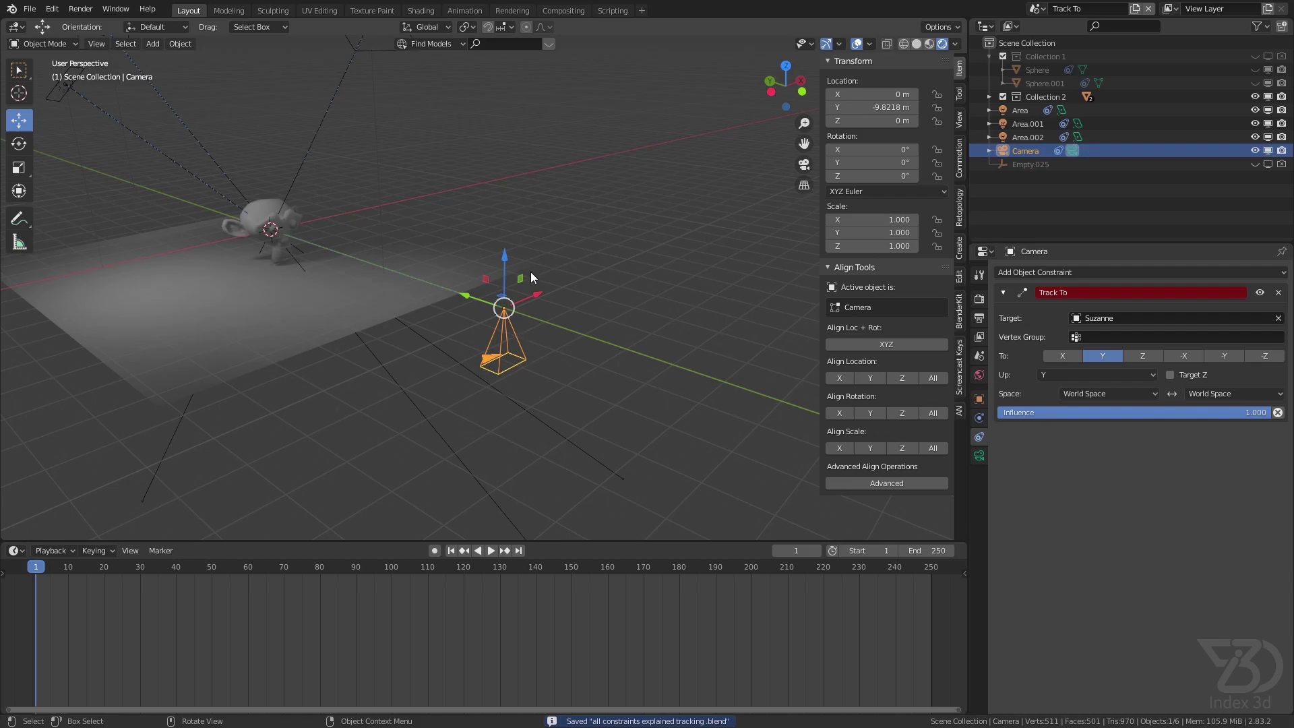
click(1145, 355)
click(1262, 357)
key(ctrl+s)
- Raise the camera about 5.33 m along Z
middle_drag(378, 216, 527, 358)
drag(520, 350, 470, 201)
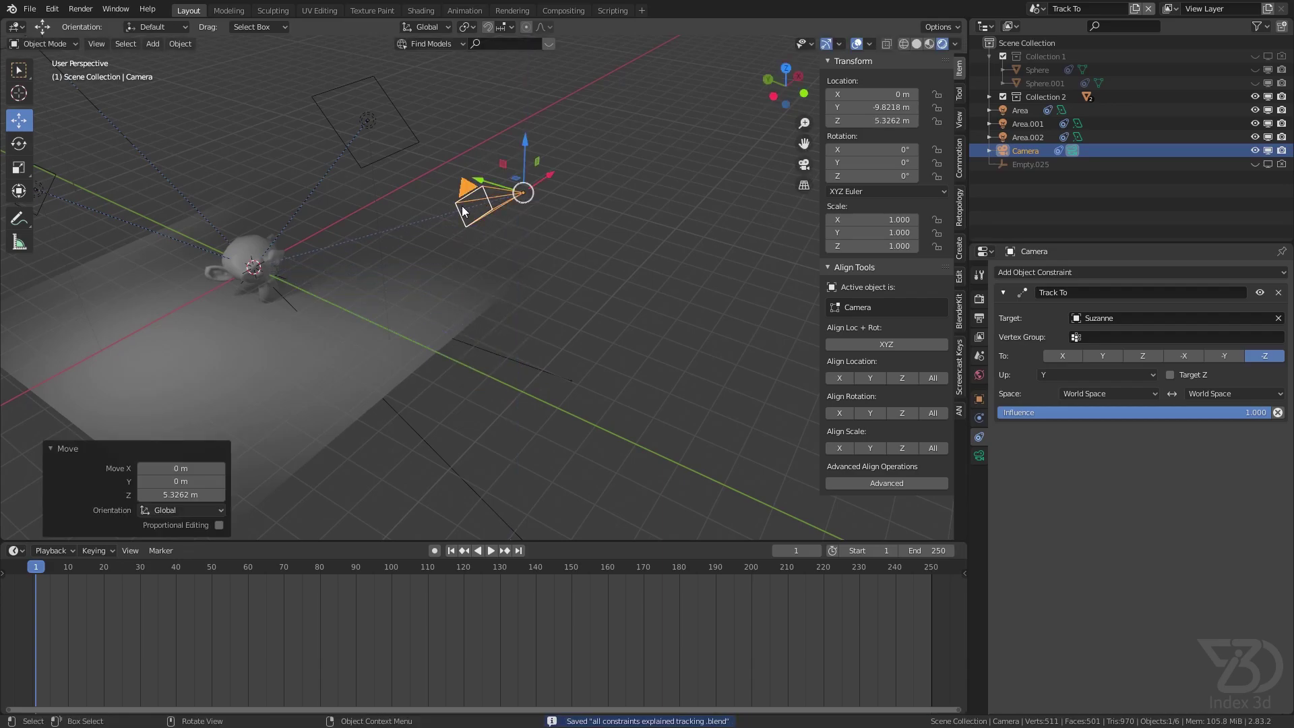
- Split the 3D viewport into two side-by-side views and look through the camera in the new one
right_click(969, 189)
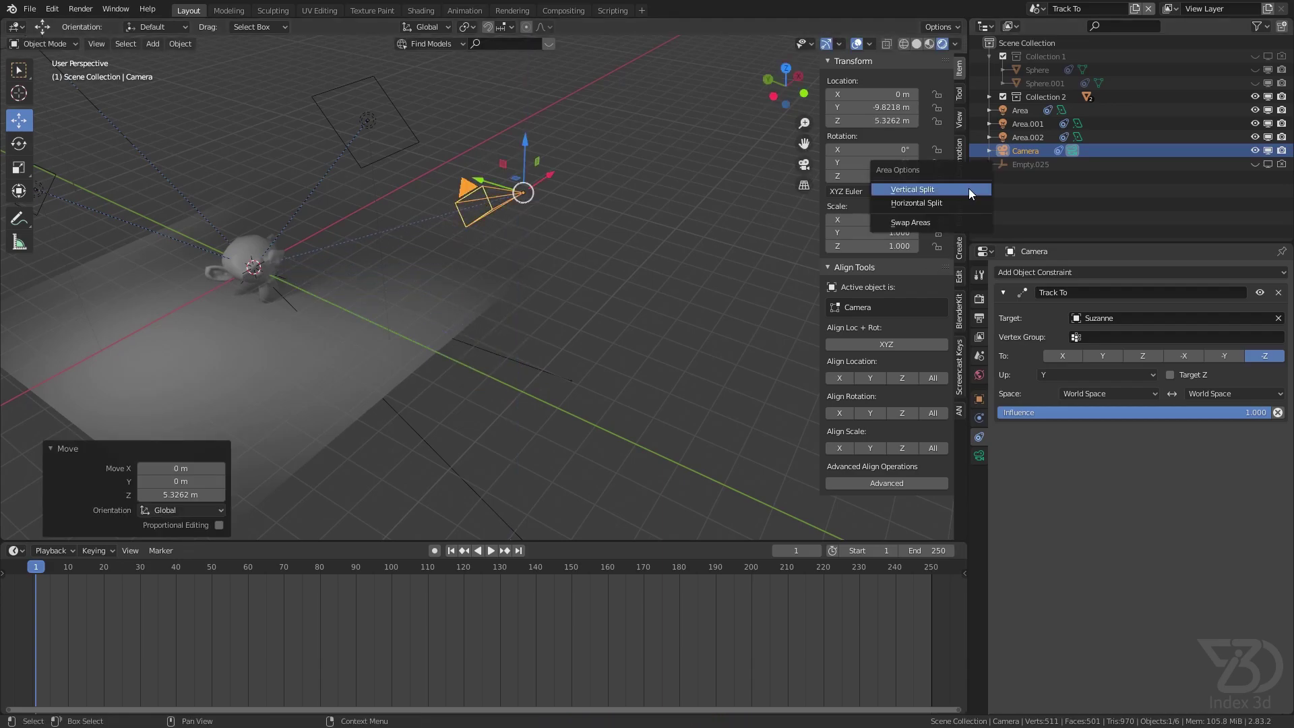
click(921, 202)
key(Tab)
click(607, 202)
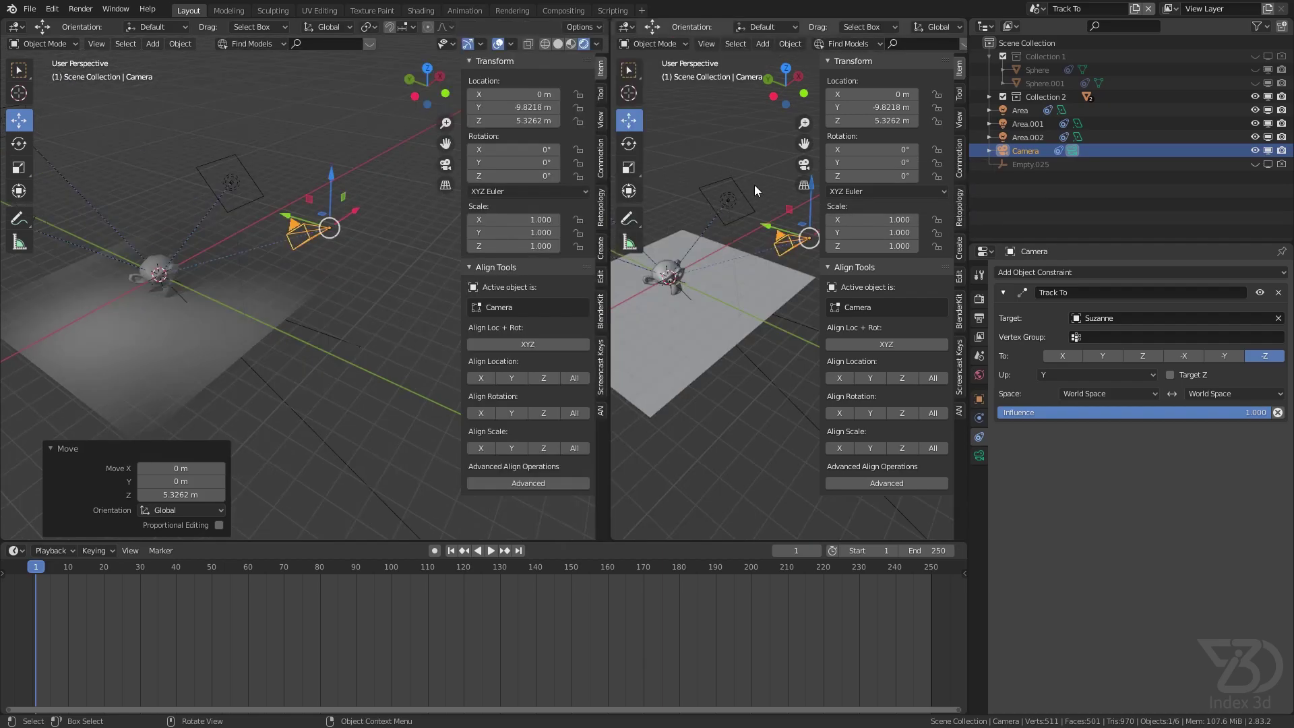
key(KP_0)
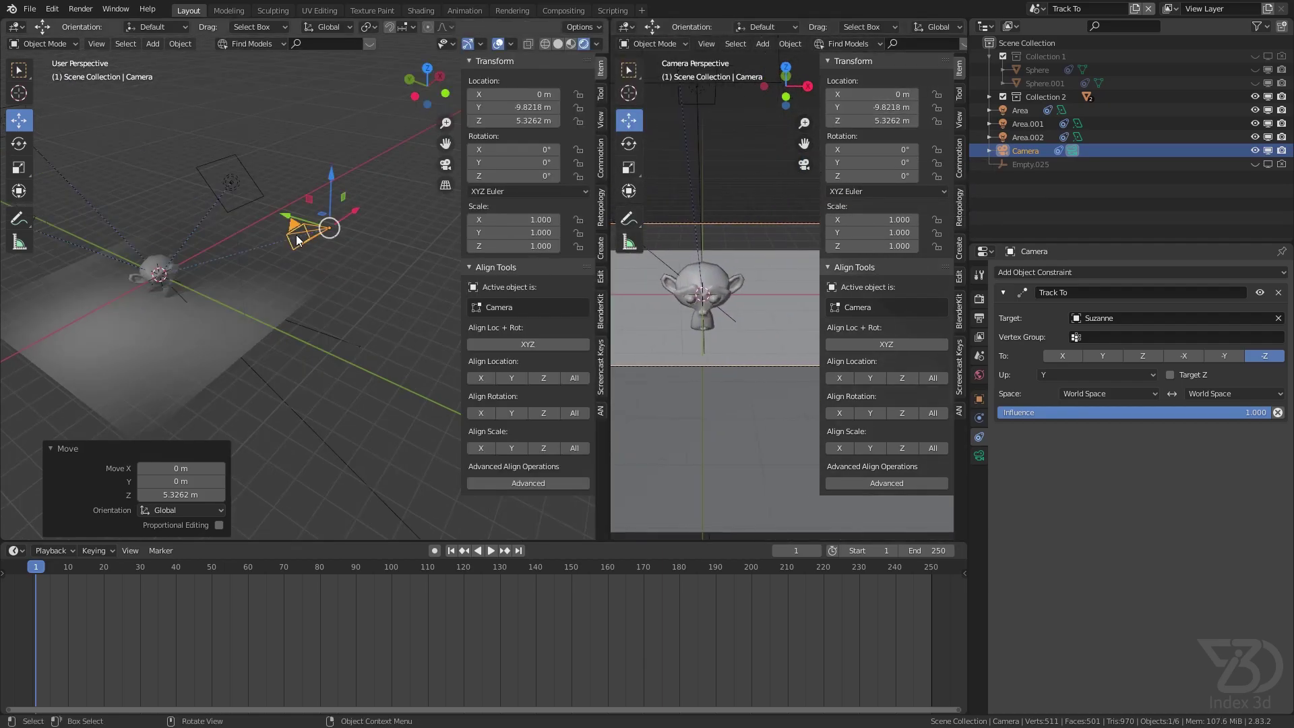
- Move the camera about 6.62 m and -3.15 m along Y, hiding the camera view's sidebar and fitting its frame in between
drag(299, 223, 172, 189)
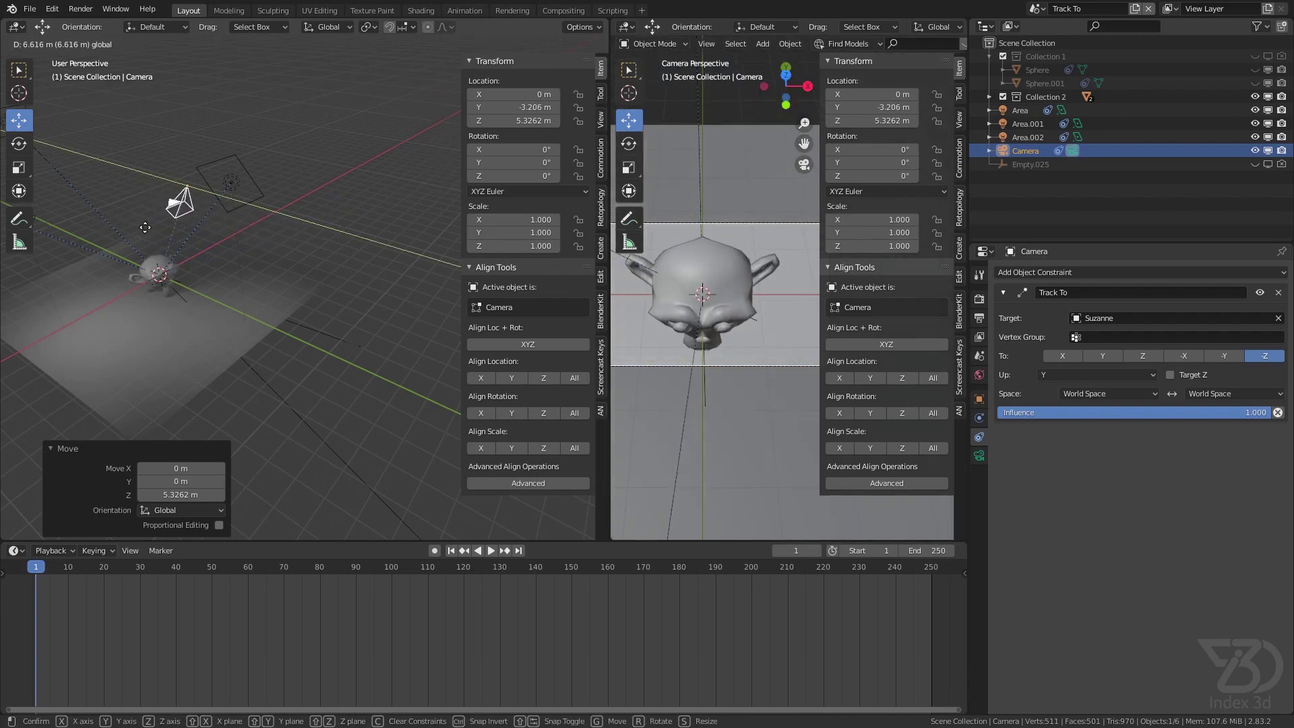
key(n)
key(Home)
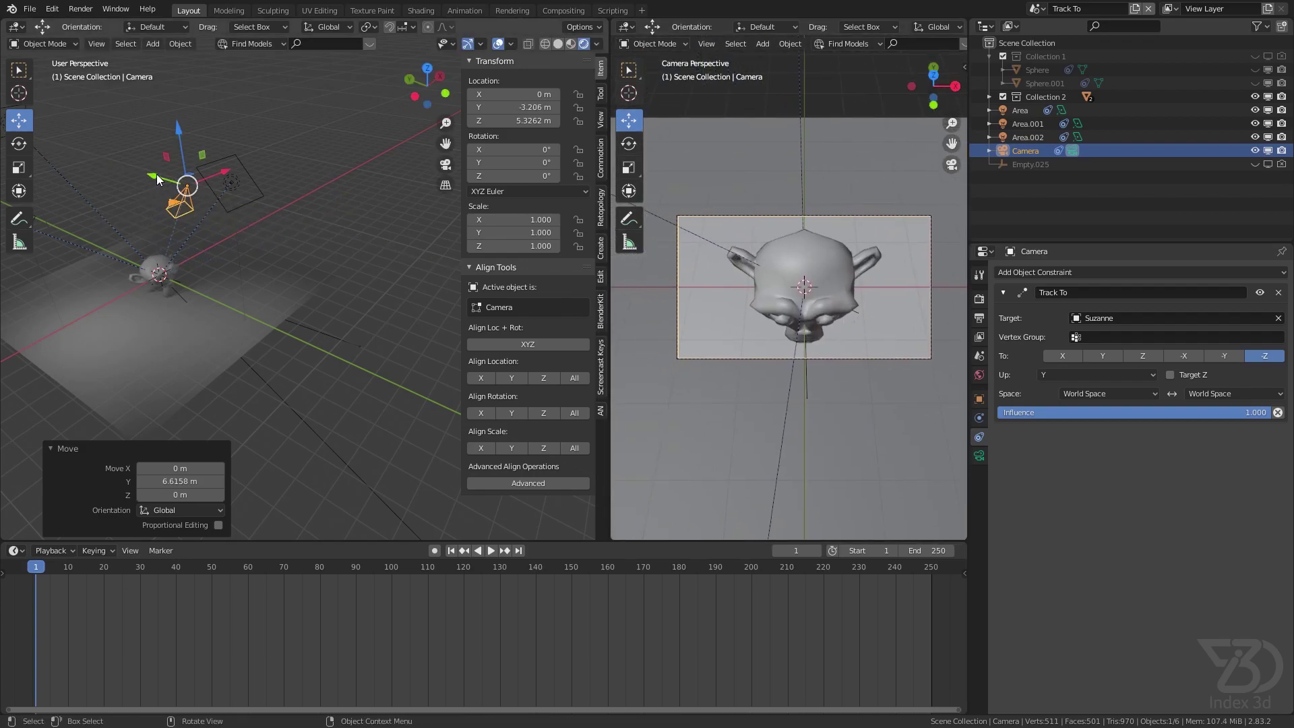
key(g)
key(y)
click(204, 215)
- Try moving the camera freely around Suzanne to check how the constraint keeps her in frame
key(g)
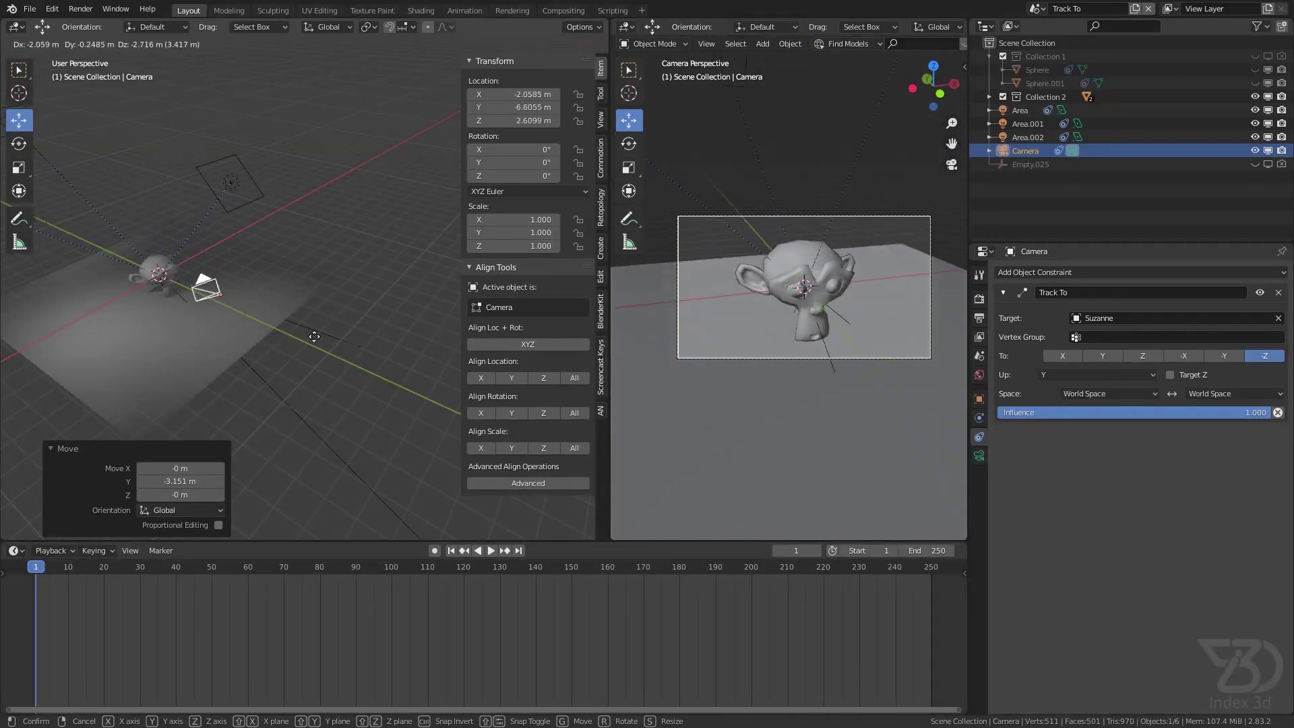
right_click(321, 312)
middle_drag(321, 312, 390, 310)
key(g)
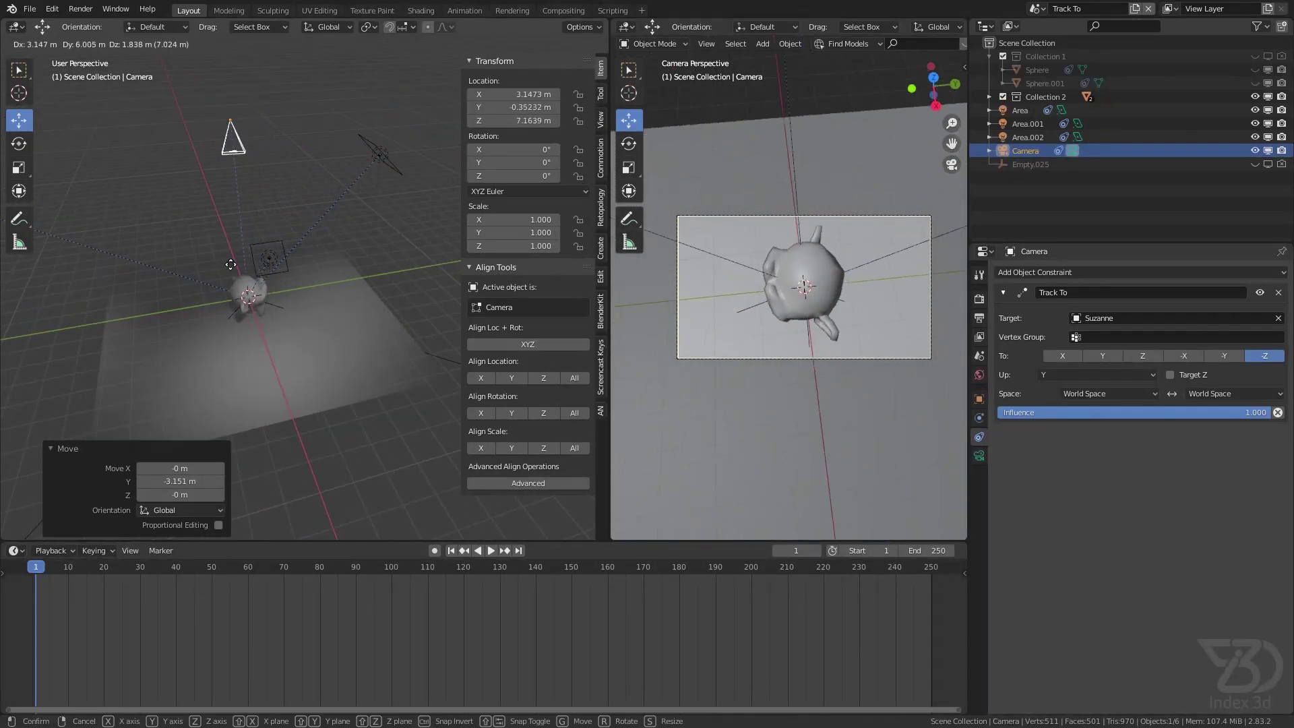
right_click(404, 392)
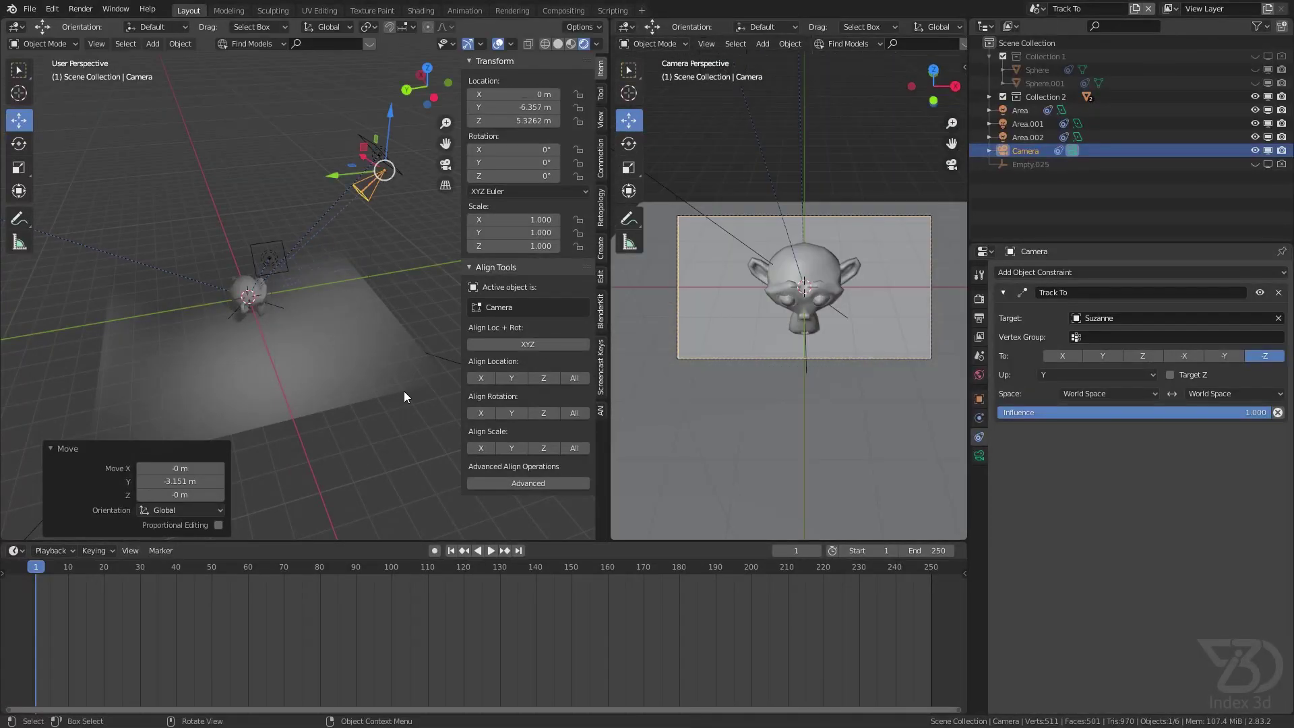
- Lower the camera about 2.23 m along Z and save the file
middle_drag(404, 393, 367, 364)
drag(418, 123, 402, 172)
middle_drag(403, 173, 329, 270)
key(ctrl+s)
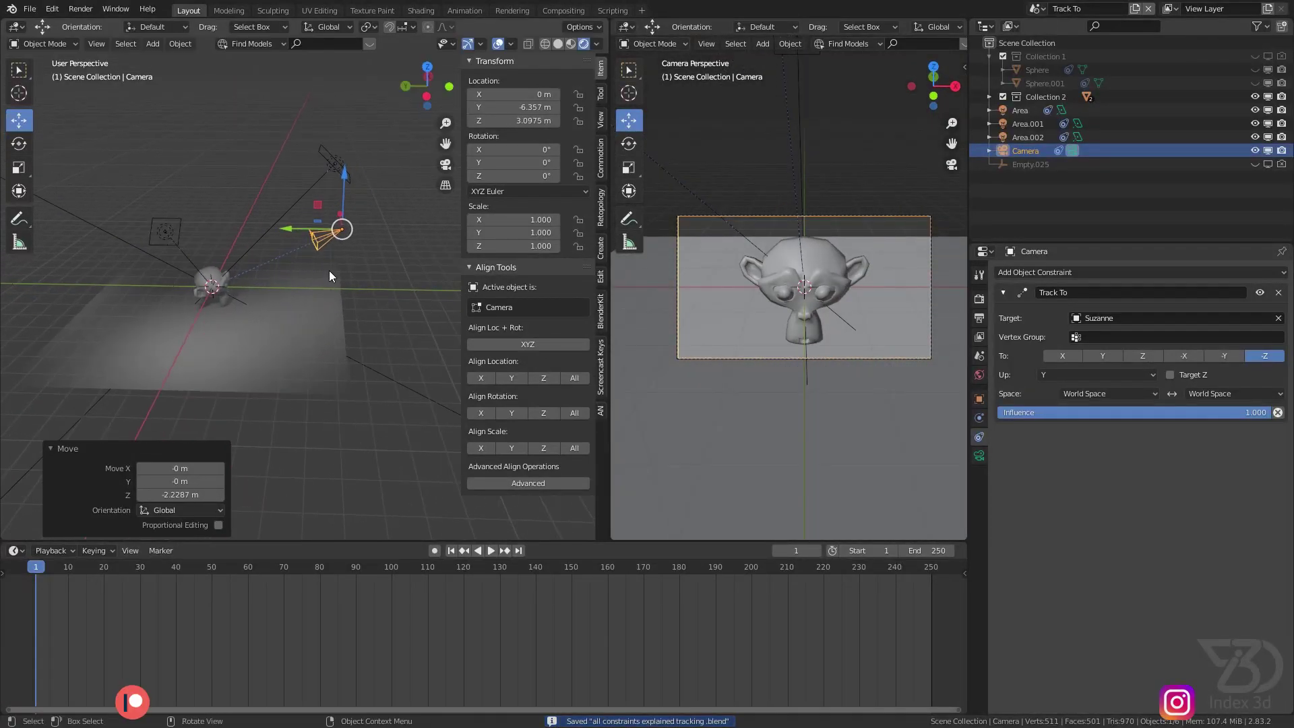
click(1146, 272)
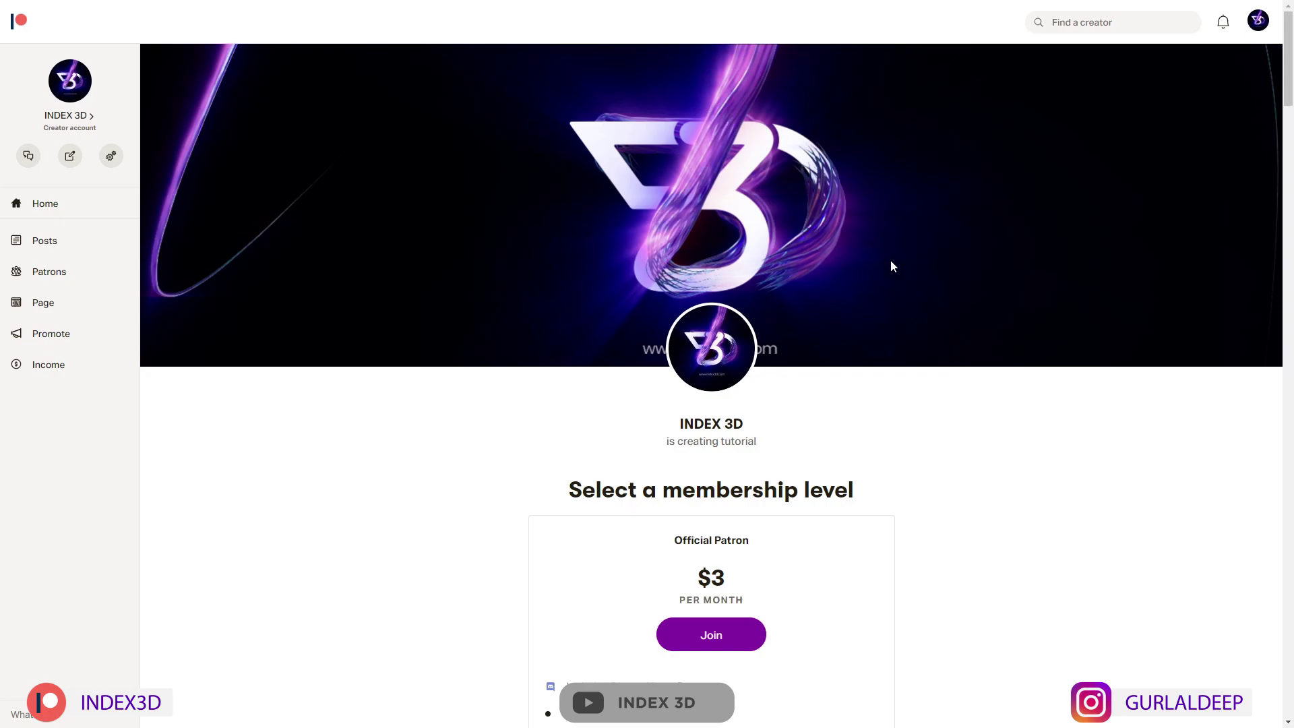
- Look through the INDEX 3D Patreon page in the browser, from the membership level down to the recent posts
scroll(892, 267, down, 3)
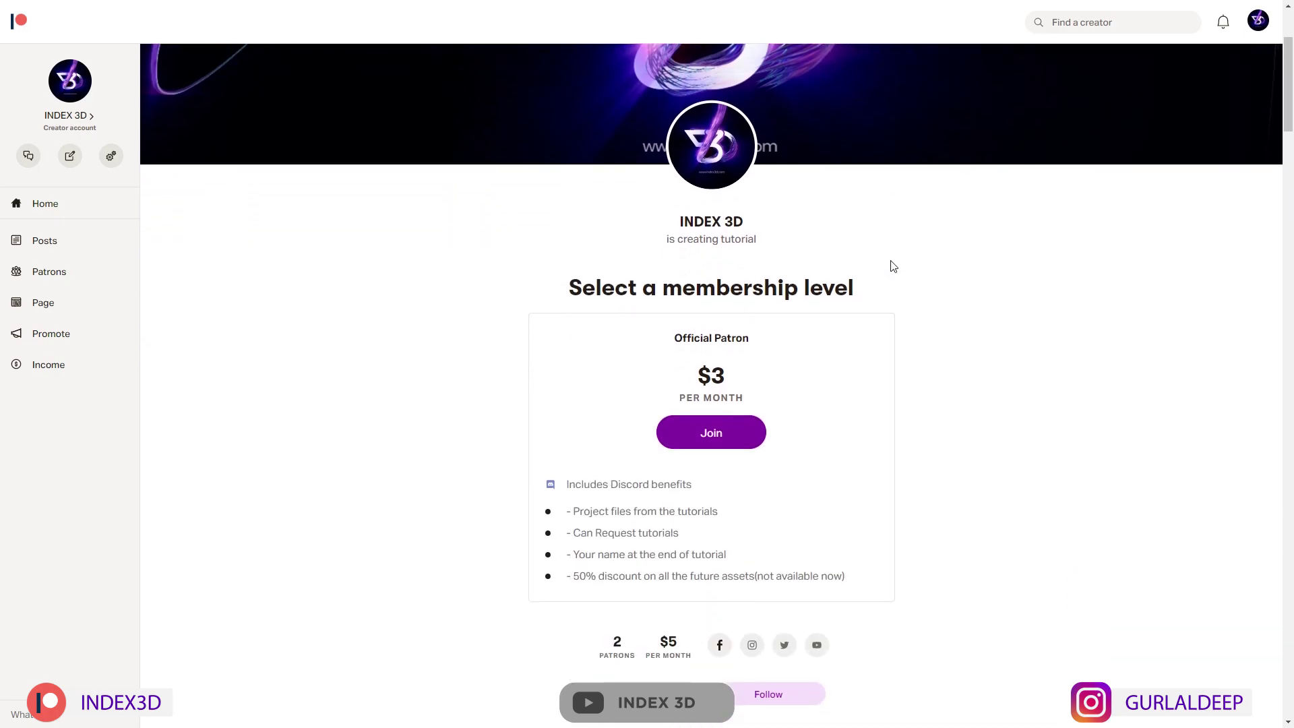
scroll(909, 298, down, 1)
scroll(907, 299, down, 10)
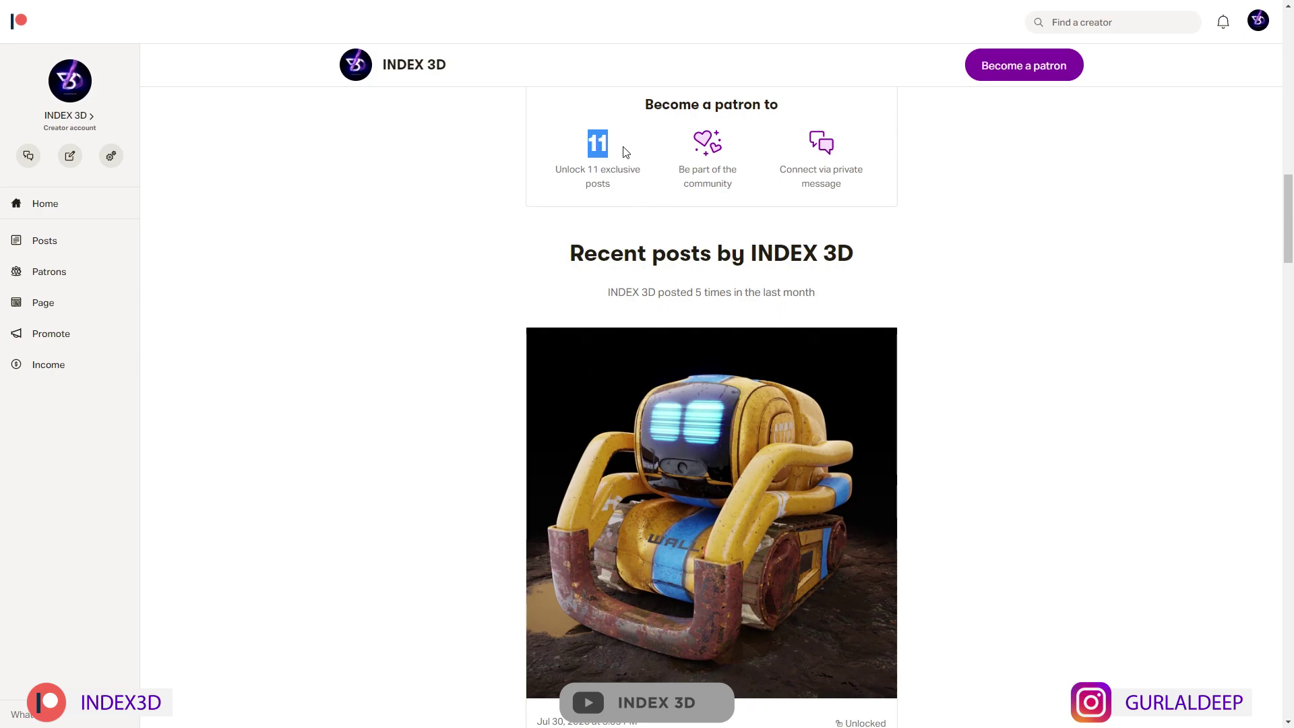
scroll(901, 274, down, 2)
scroll(901, 277, up, 3)
scroll(902, 276, down, 1)
scroll(900, 275, down, 10)
scroll(899, 274, up, 7)
scroll(867, 386, down, 20)
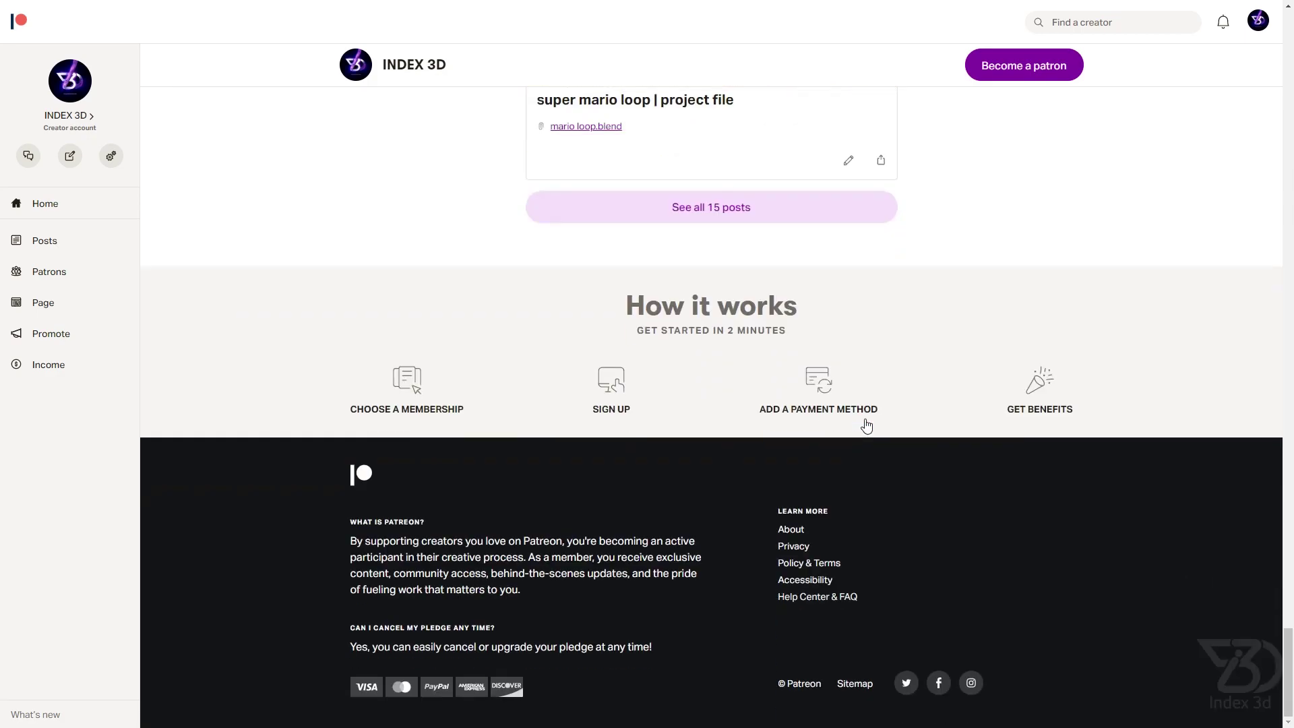
scroll(867, 426, up, 5)
- Examine the price and listed benefits of the Official Patron membership level on the Patreon page
click(705, 552)
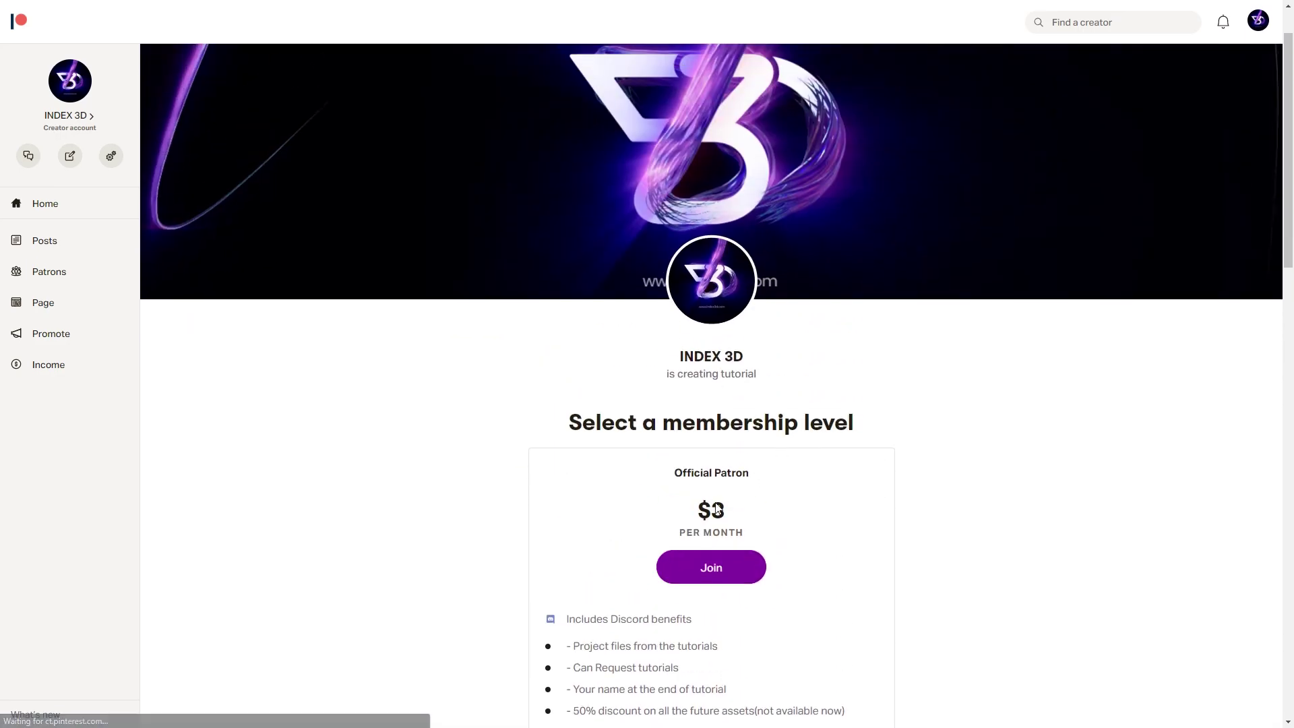
double_click(713, 510)
scroll(625, 511, down, 2)
scroll(625, 511, down, 1)
drag(573, 445, 859, 519)
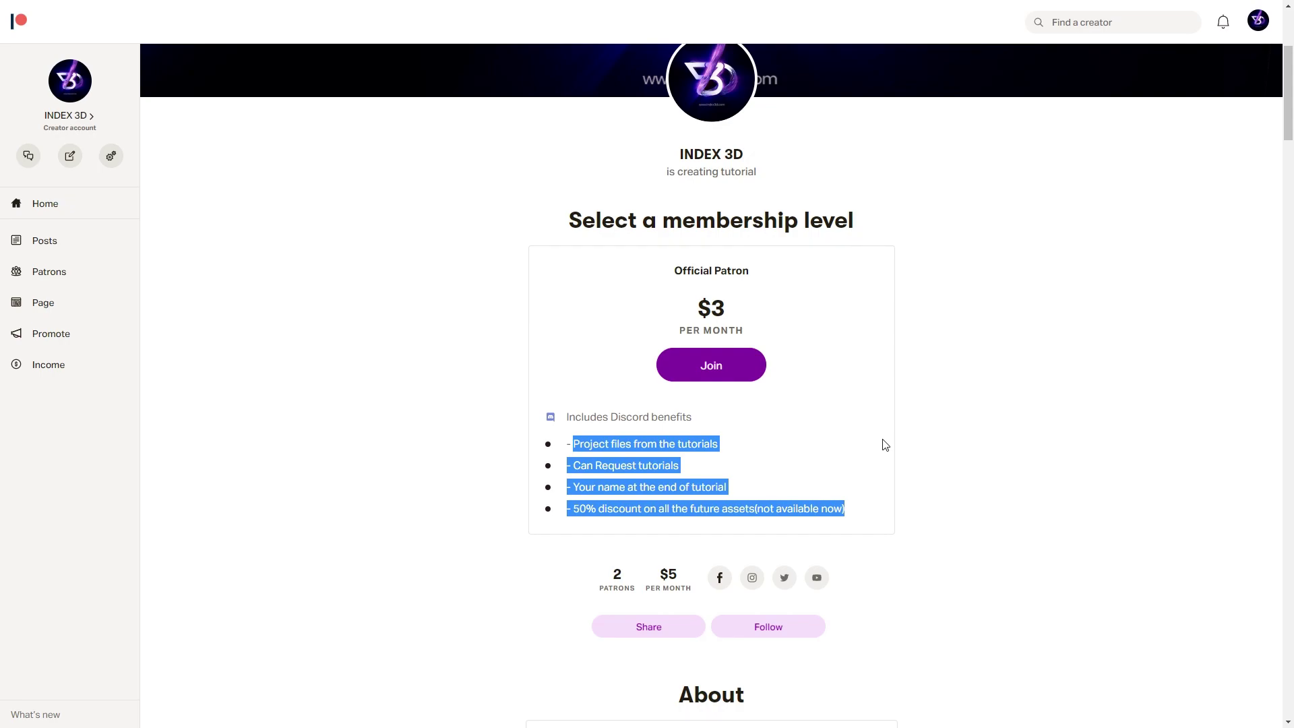
click(849, 510)
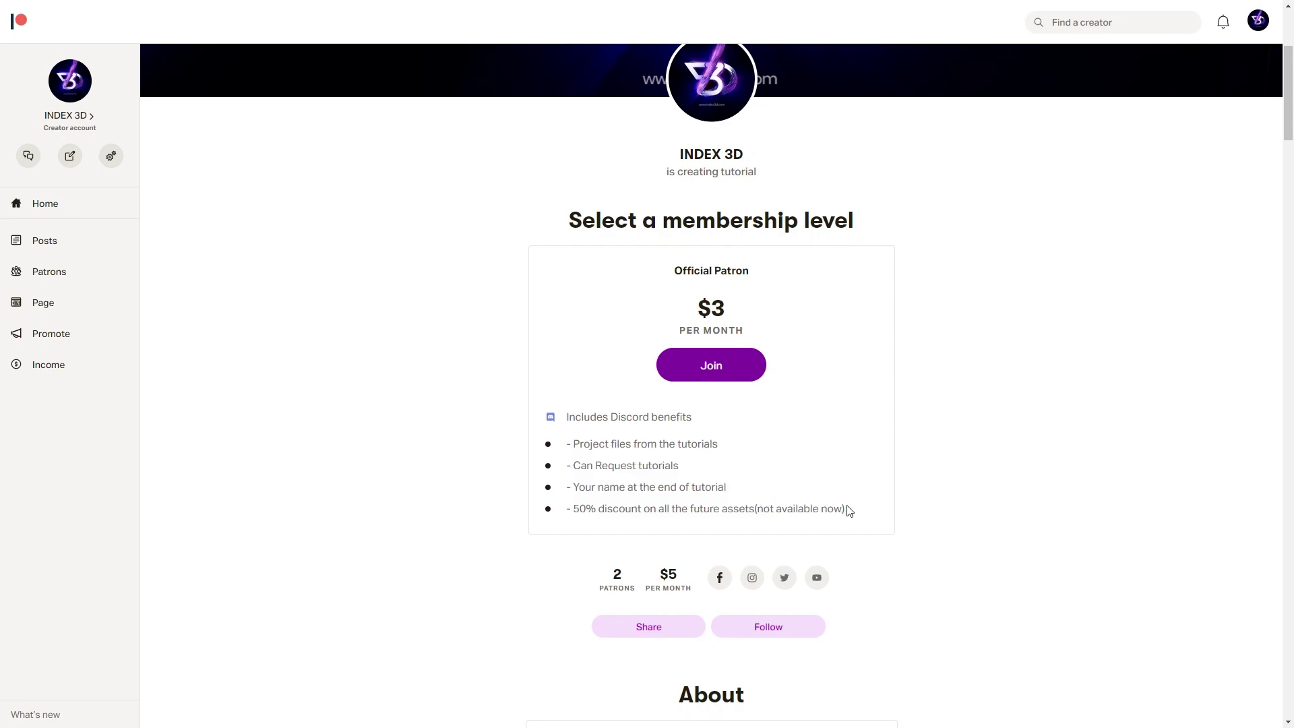